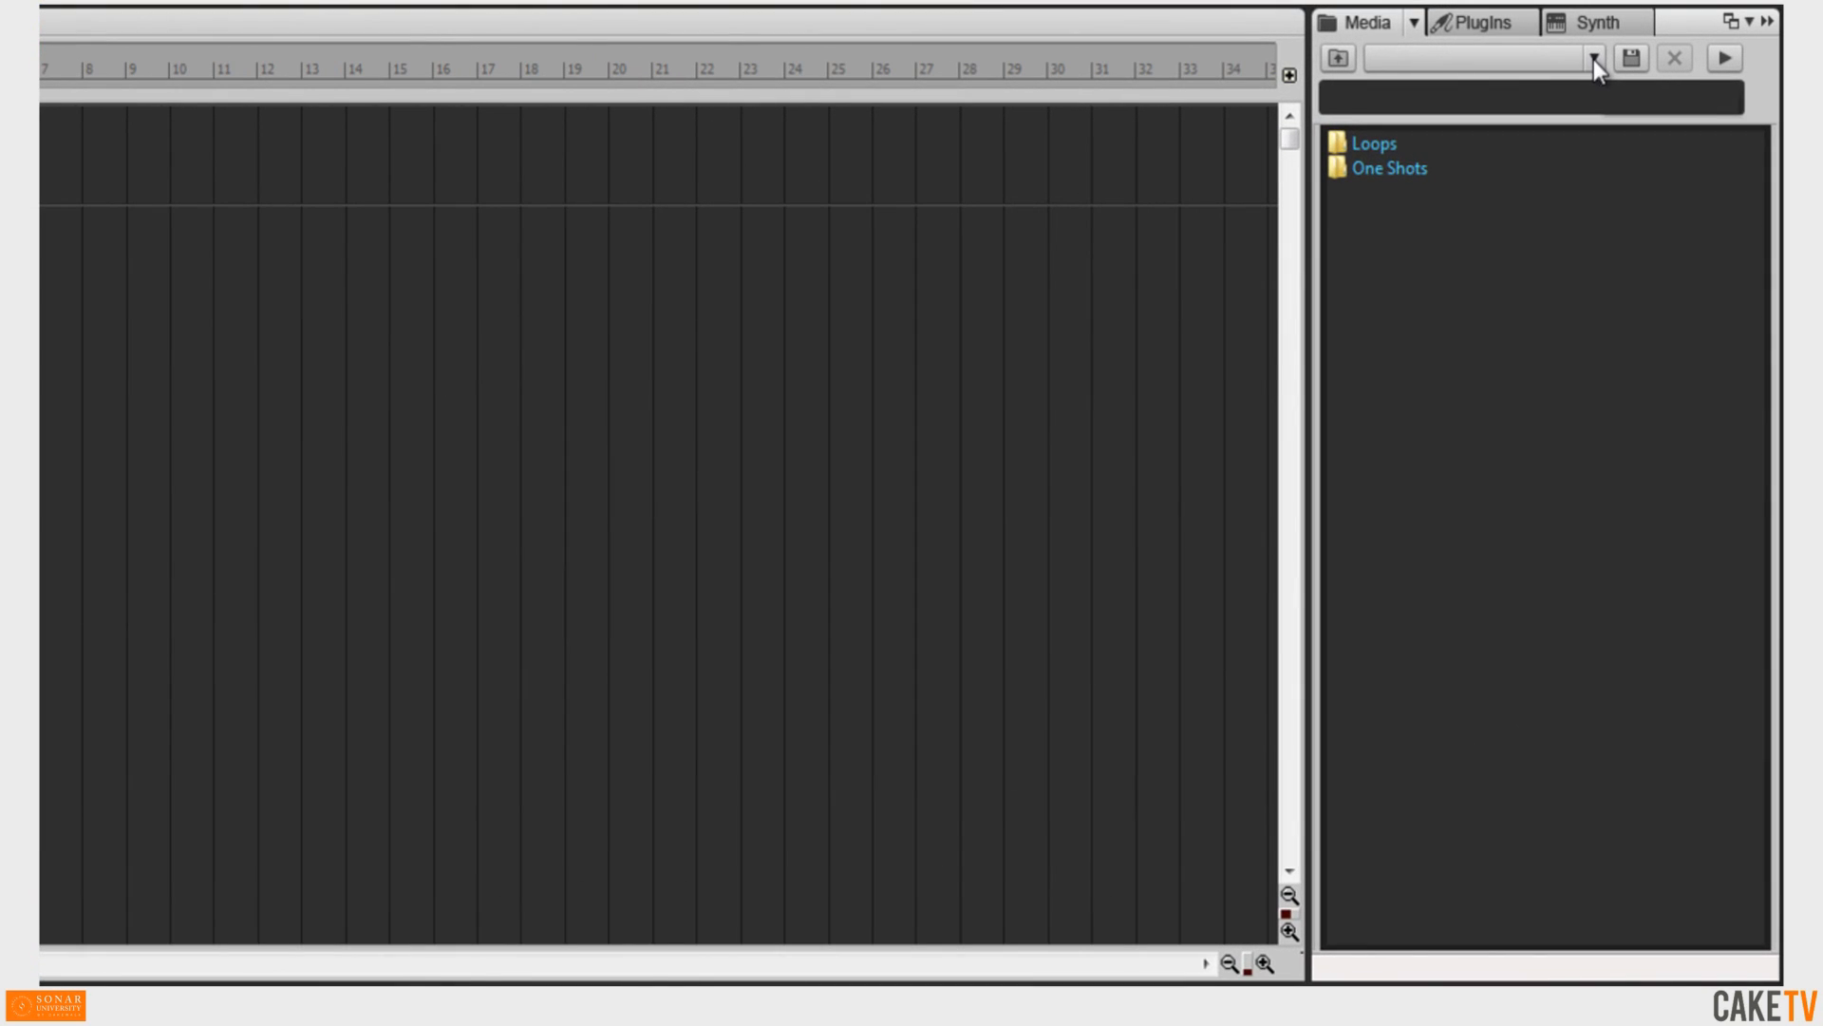
Browse the Sample Content location into Project Templates and select the Stereo Mastering template.
left_click(1660, 105)
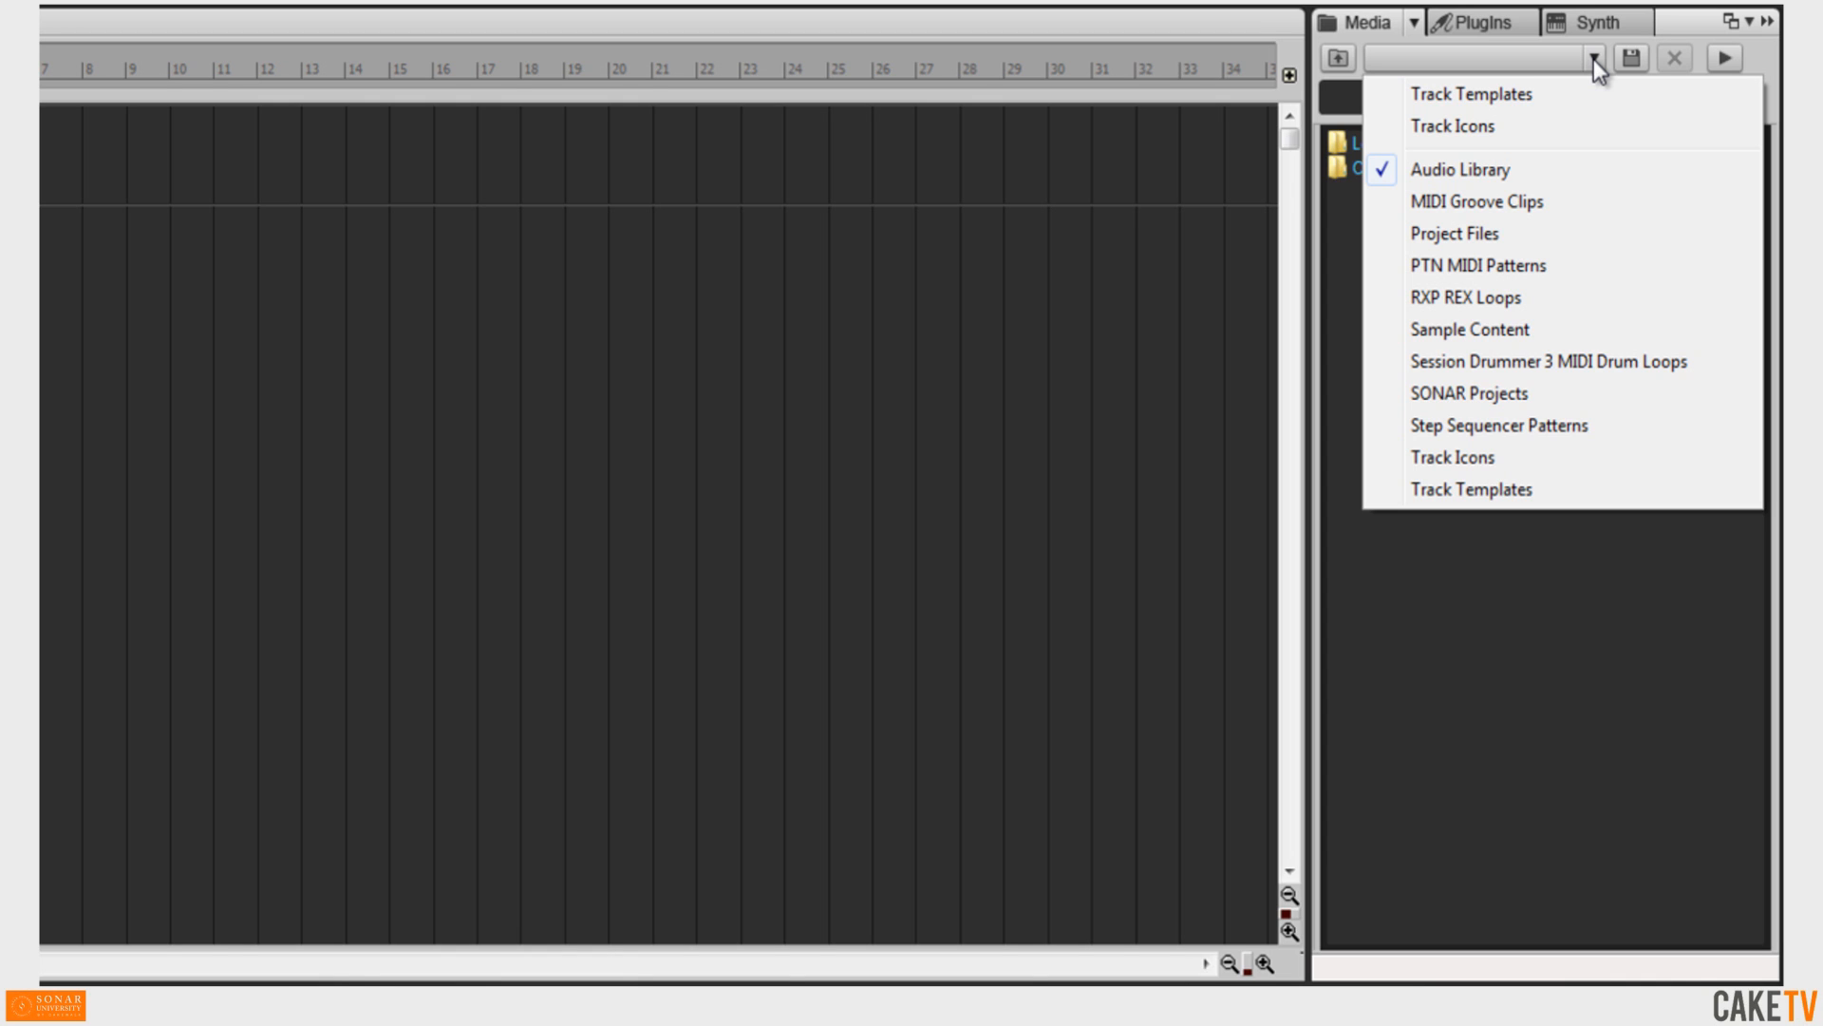
left_click(1570, 332)
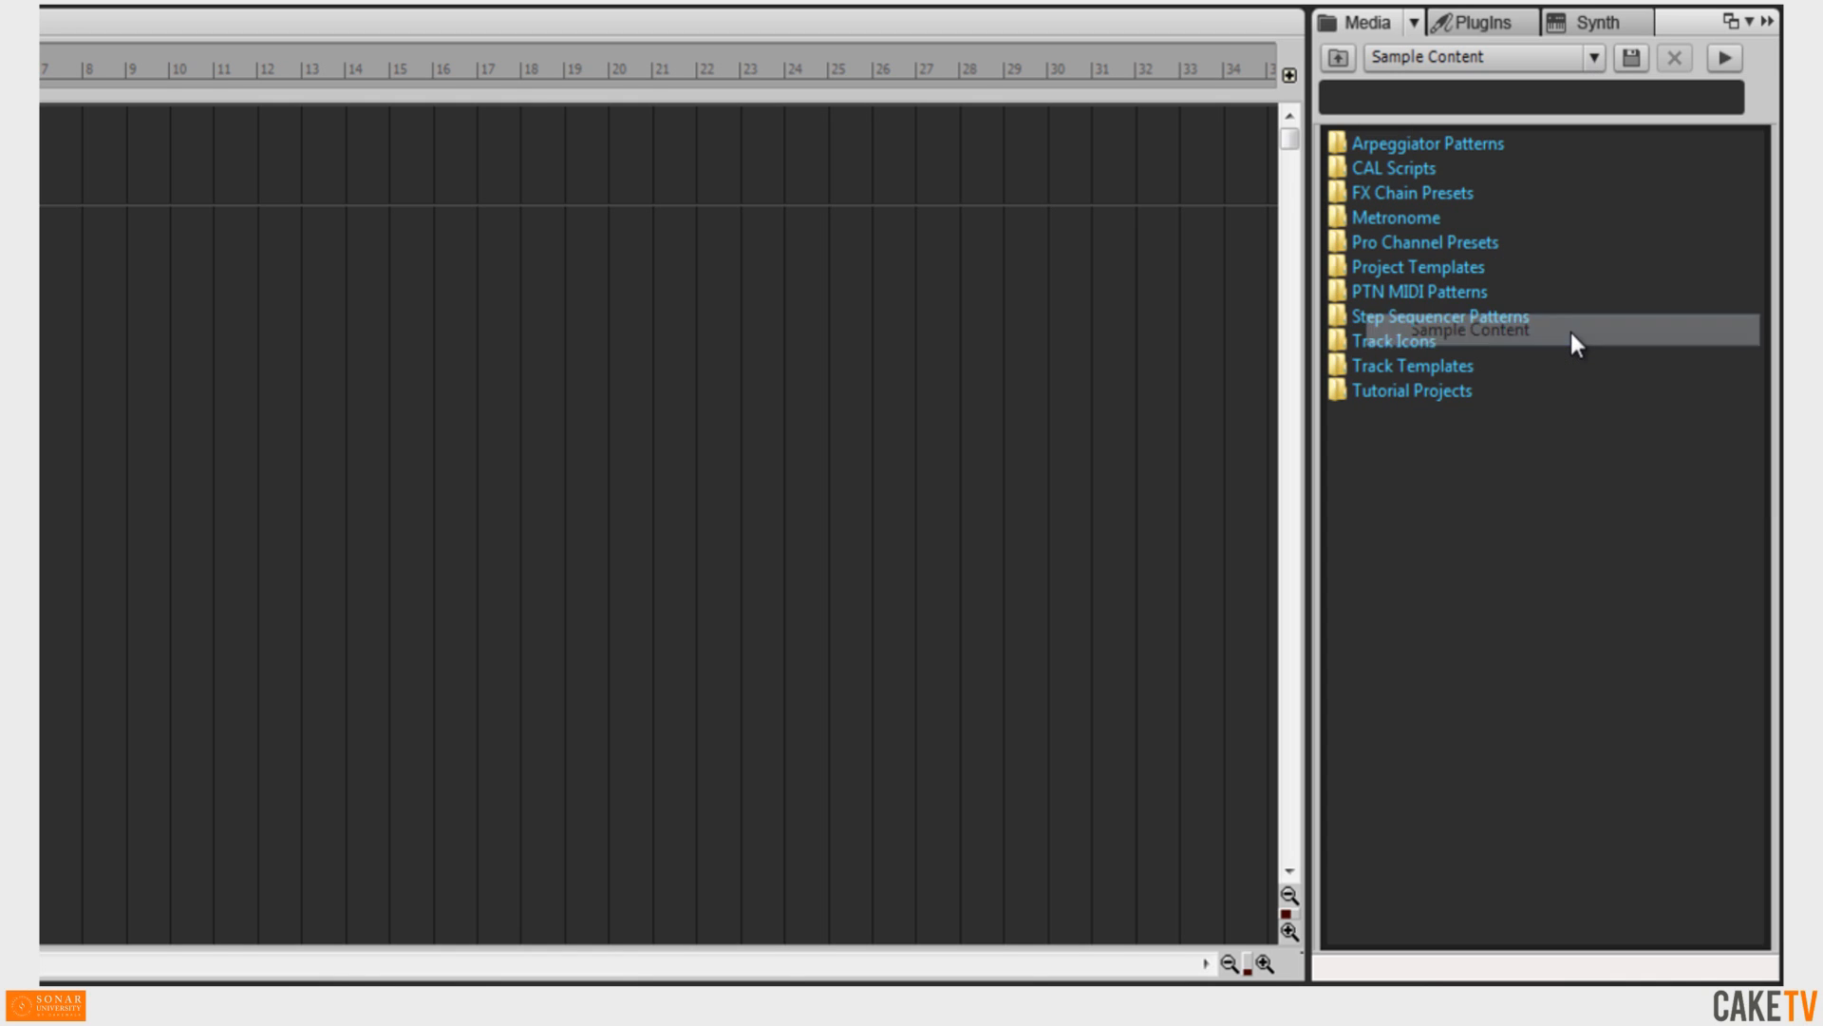
double_click(1478, 267)
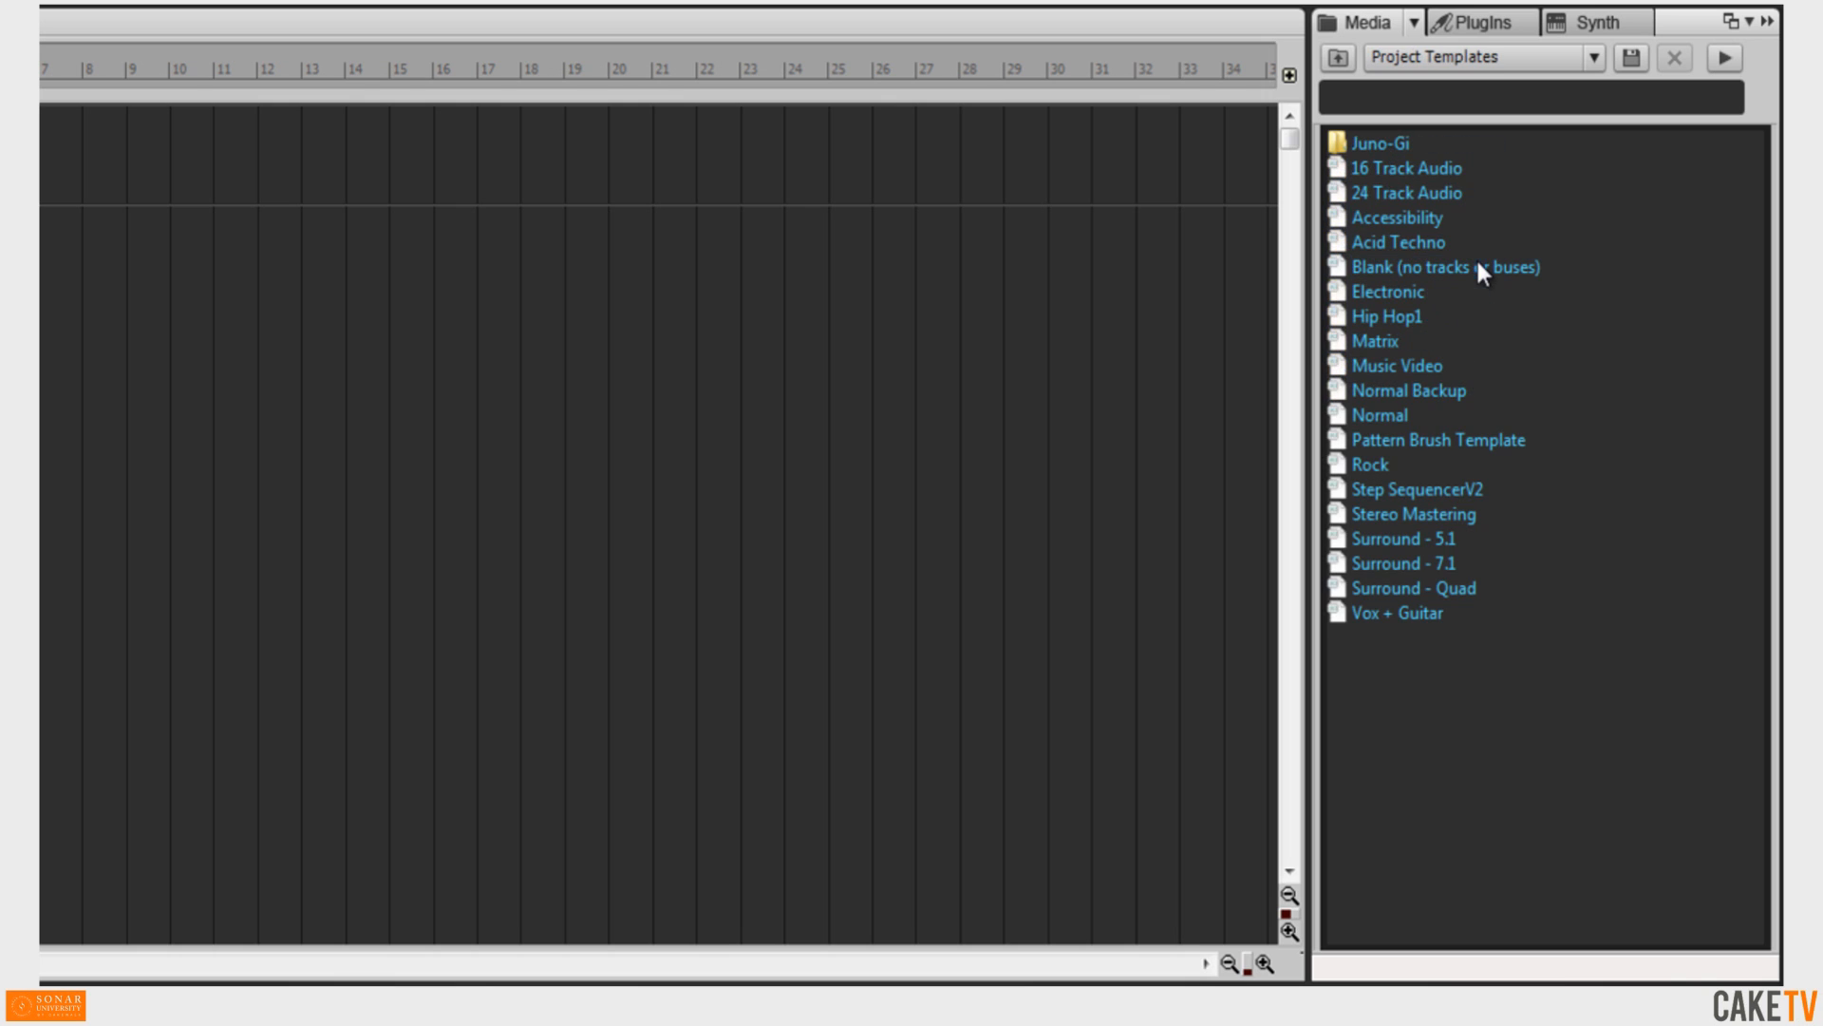
left_click(1459, 518)
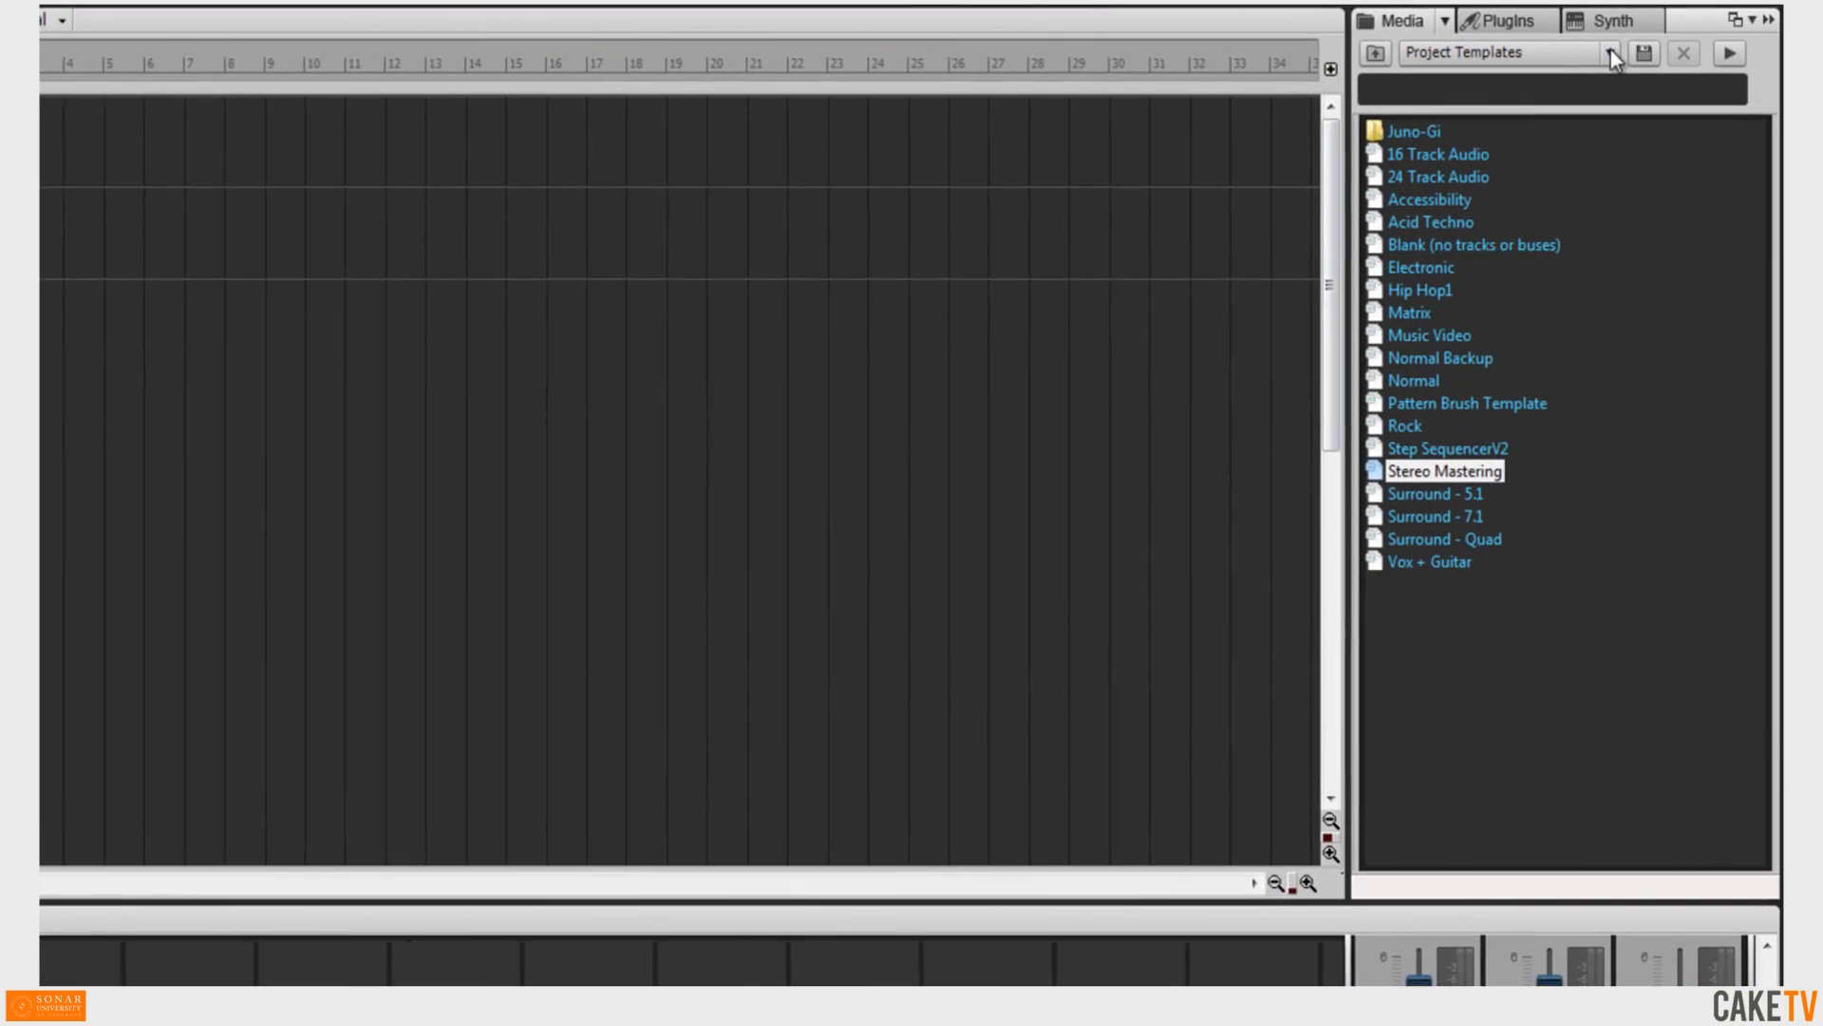
Switch the browser to SONAR Projects and open the SP folder.
left_click(1654, 40)
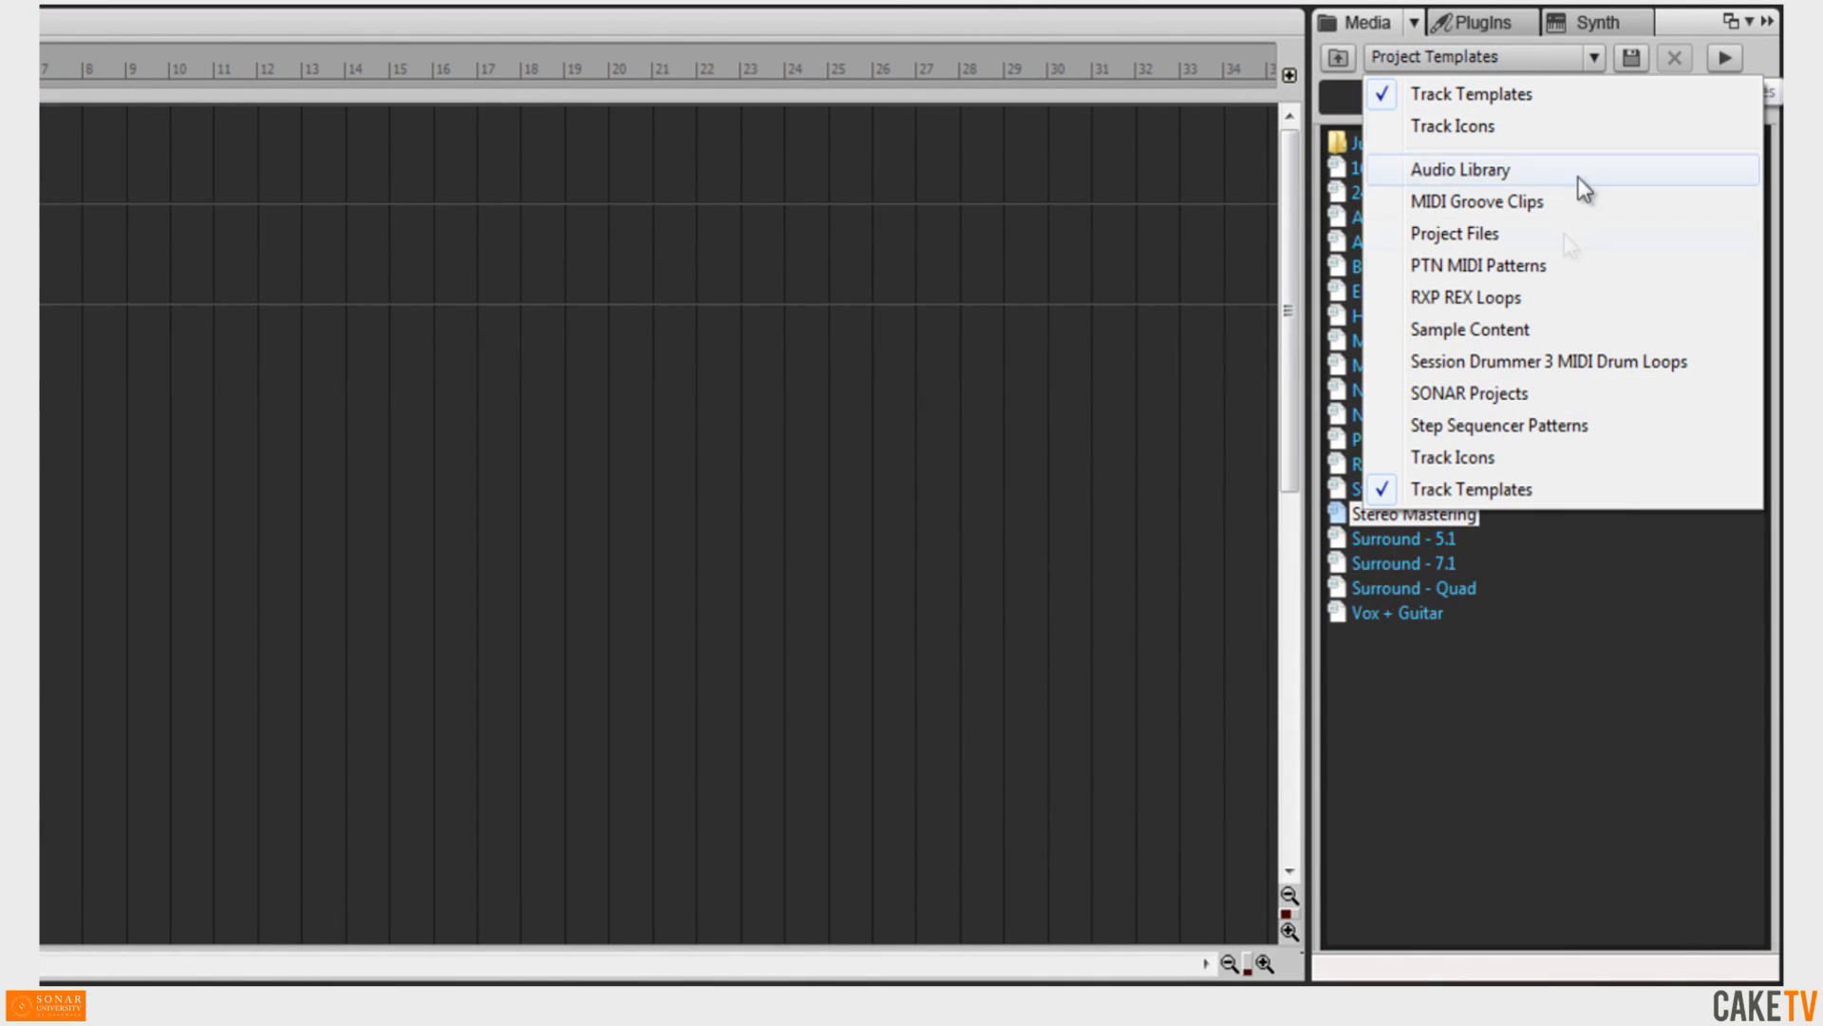
left_click(1558, 393)
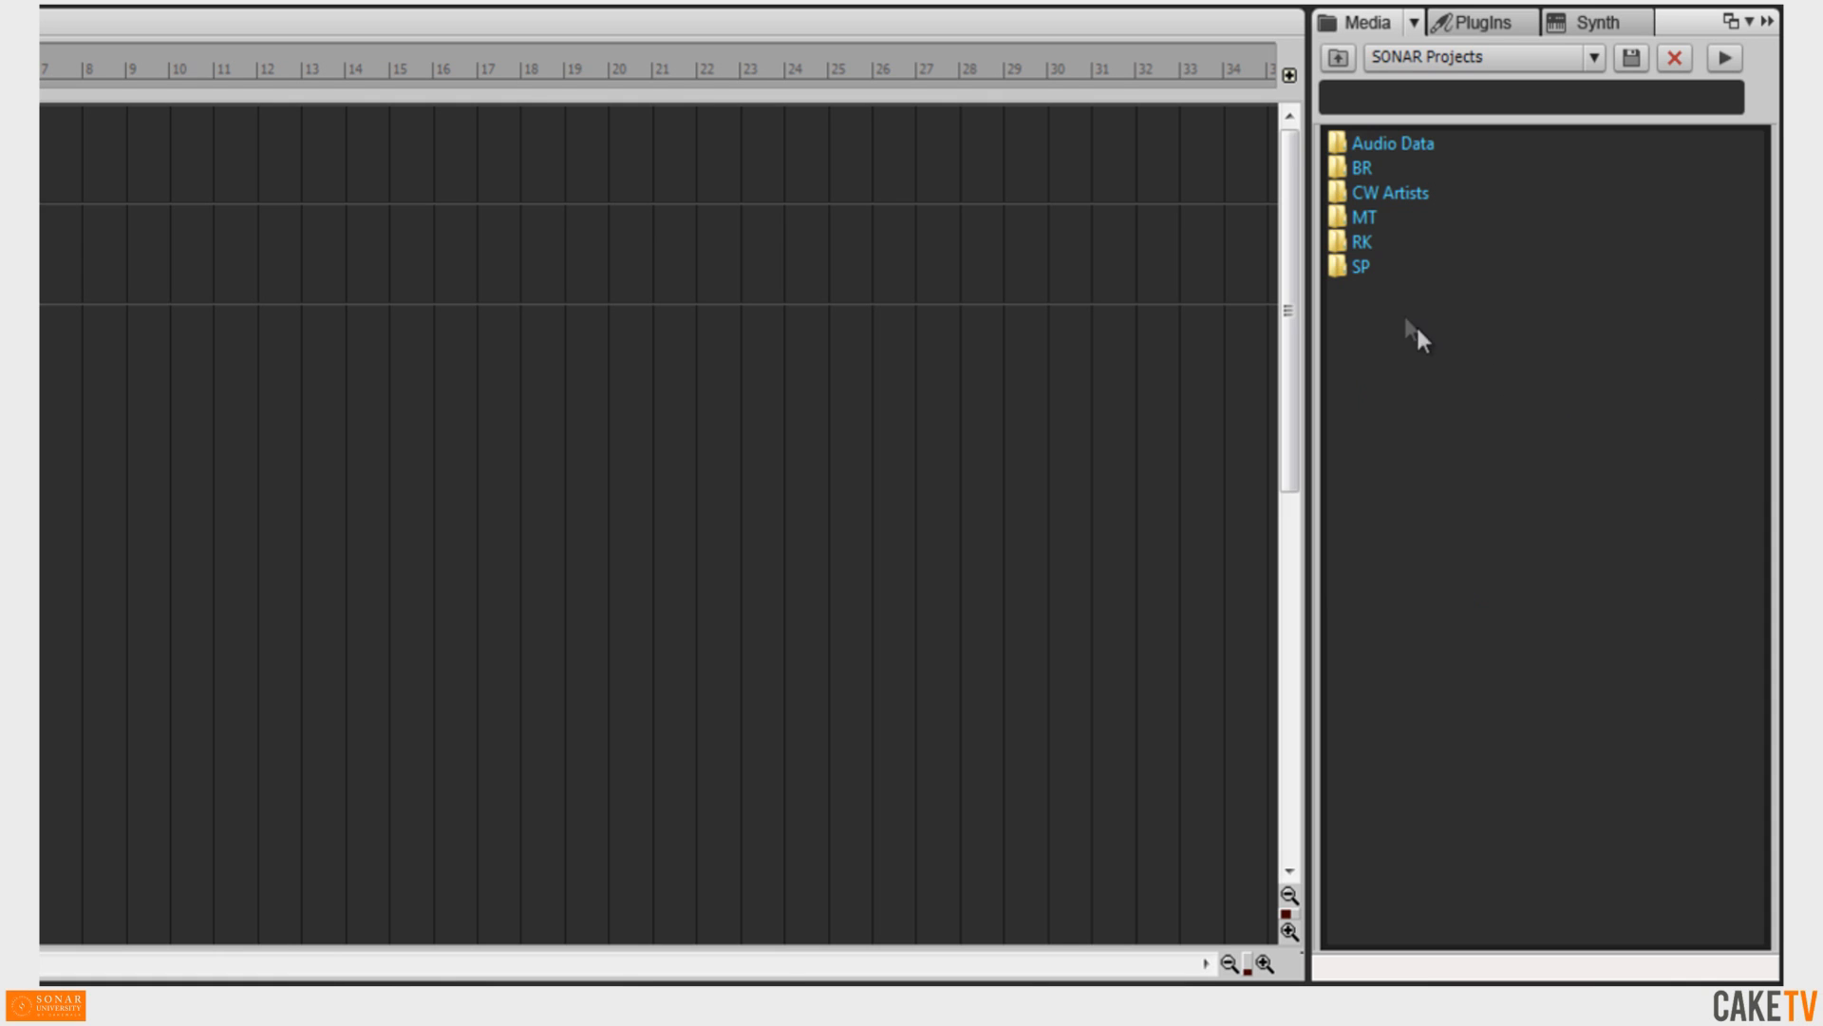
double_click(1362, 268)
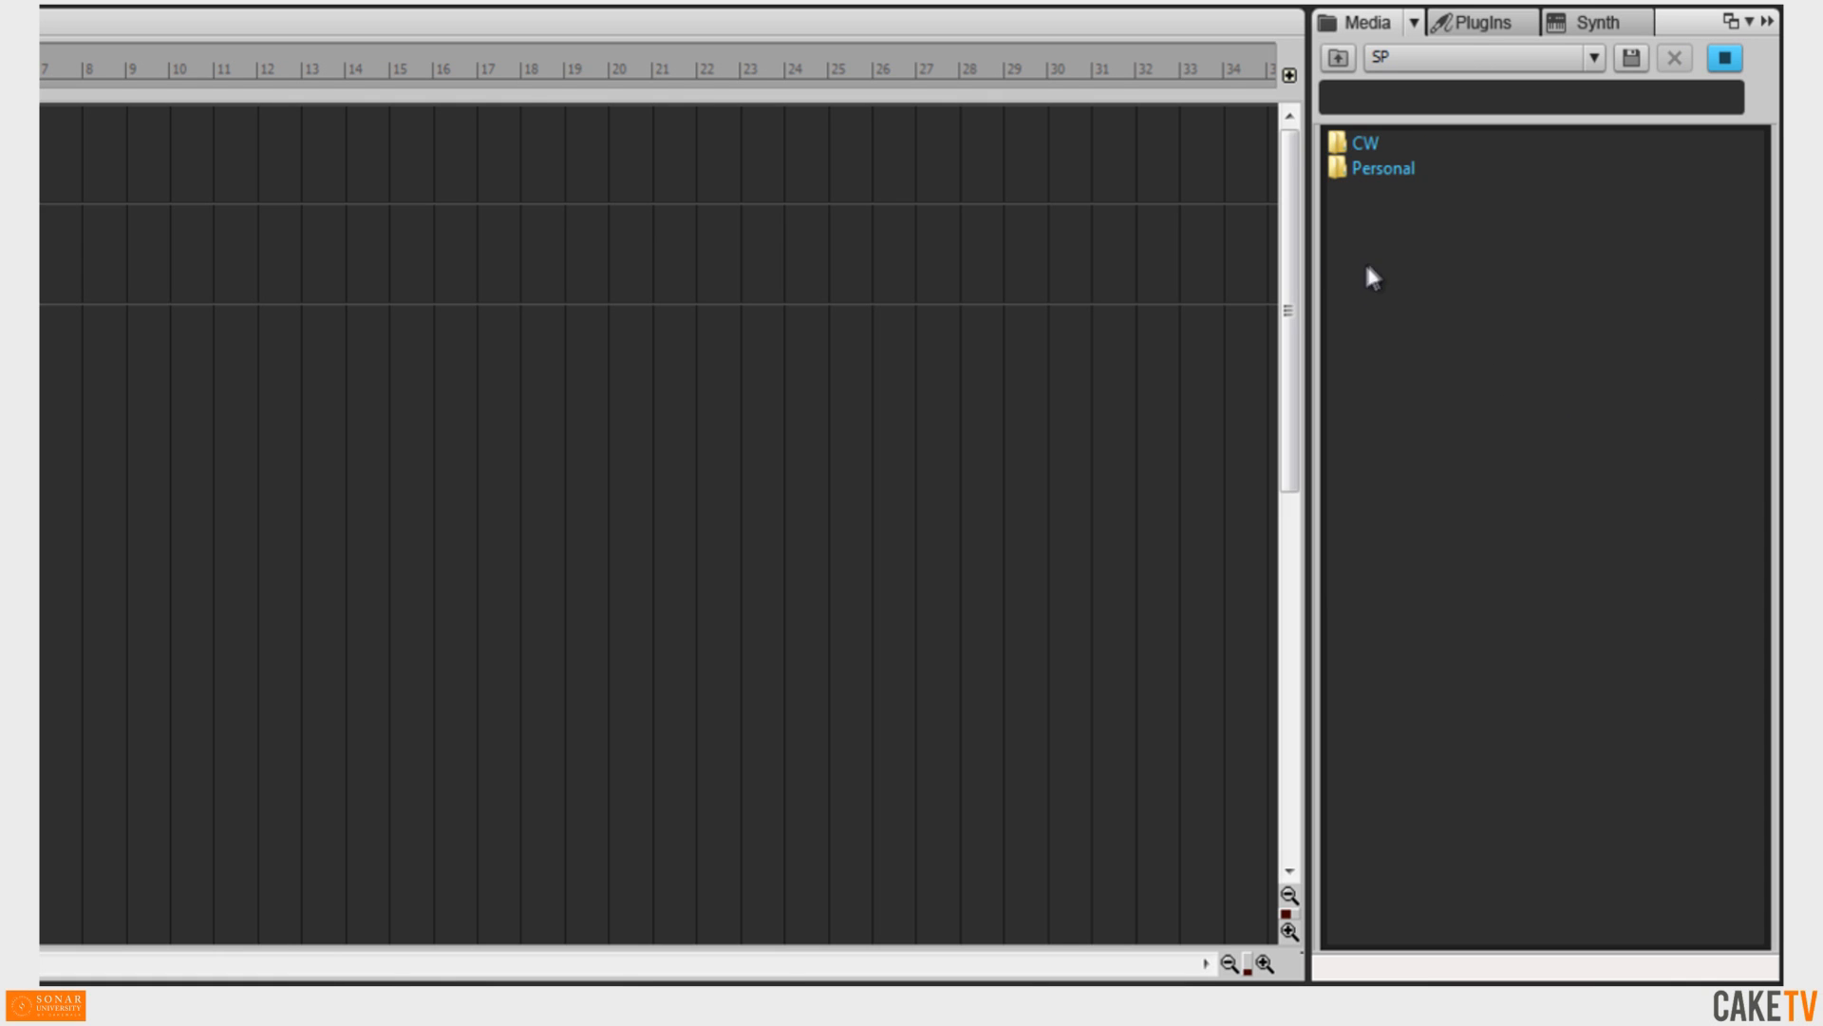
Select the SP entry among the content locations and delete it.
left_click(1593, 59)
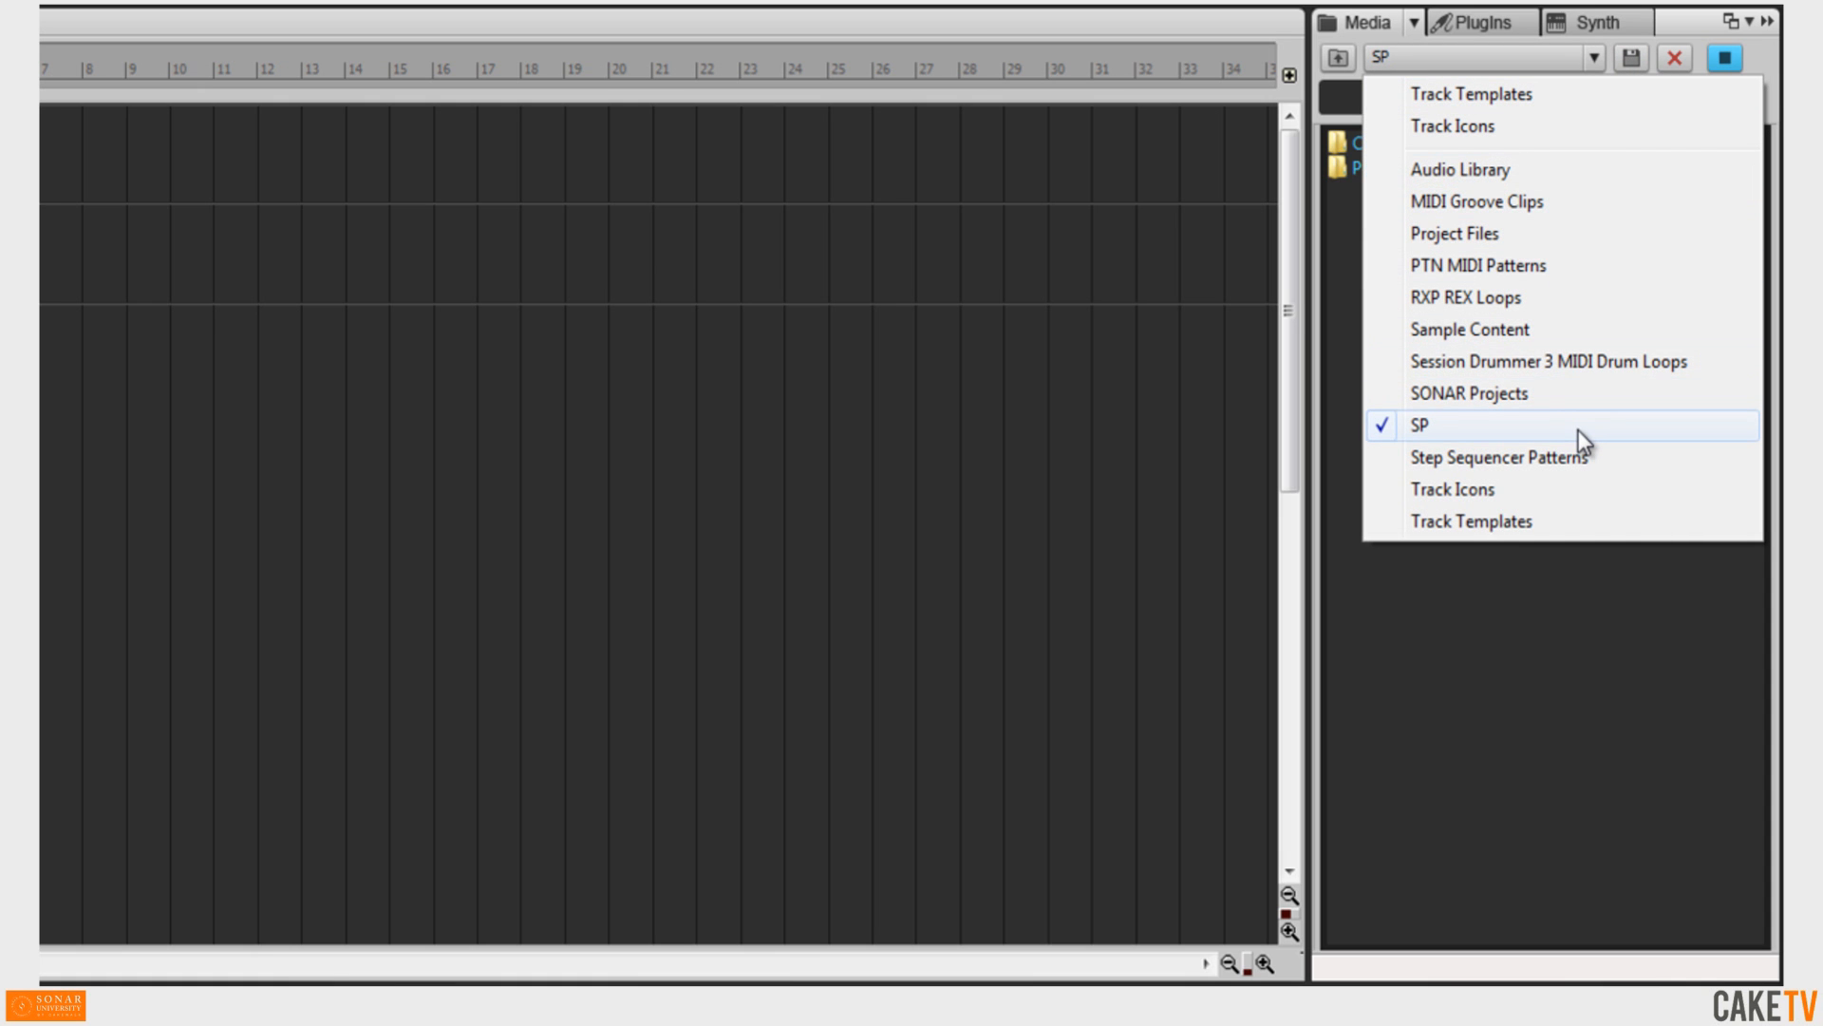
left_click(1578, 430)
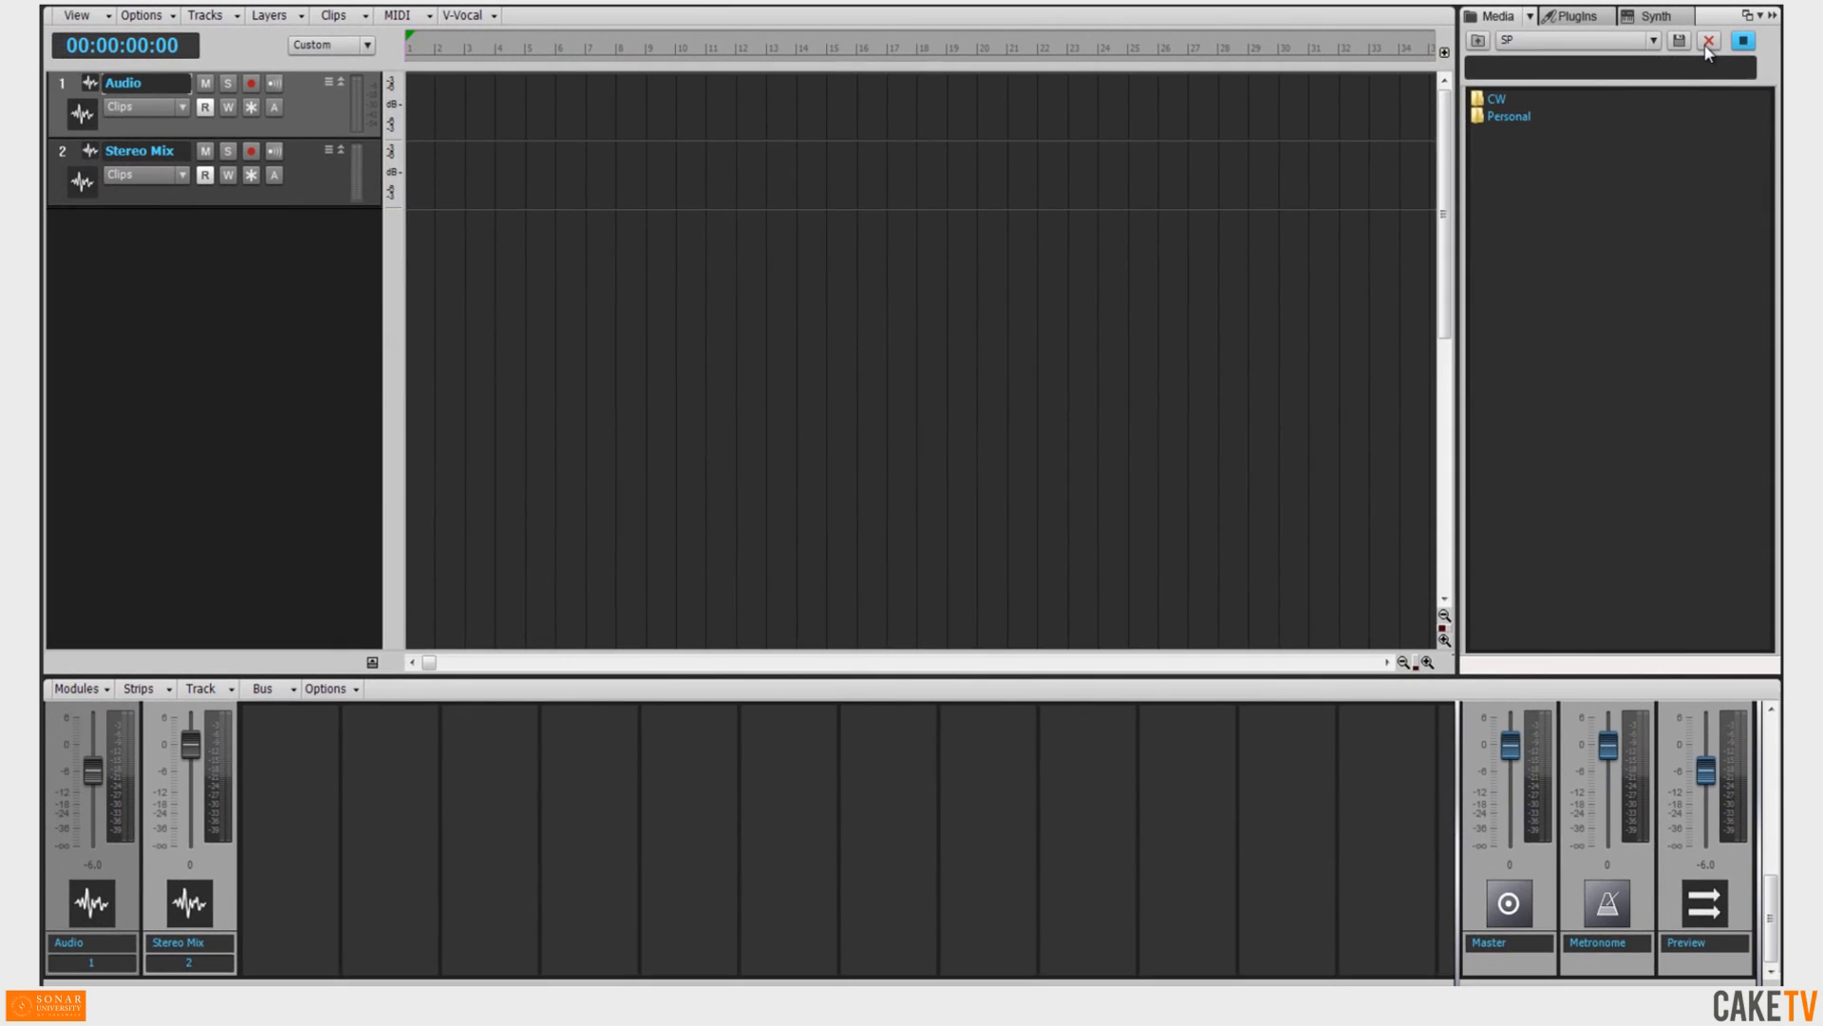
left_click(1696, 49)
left_click(774, 503)
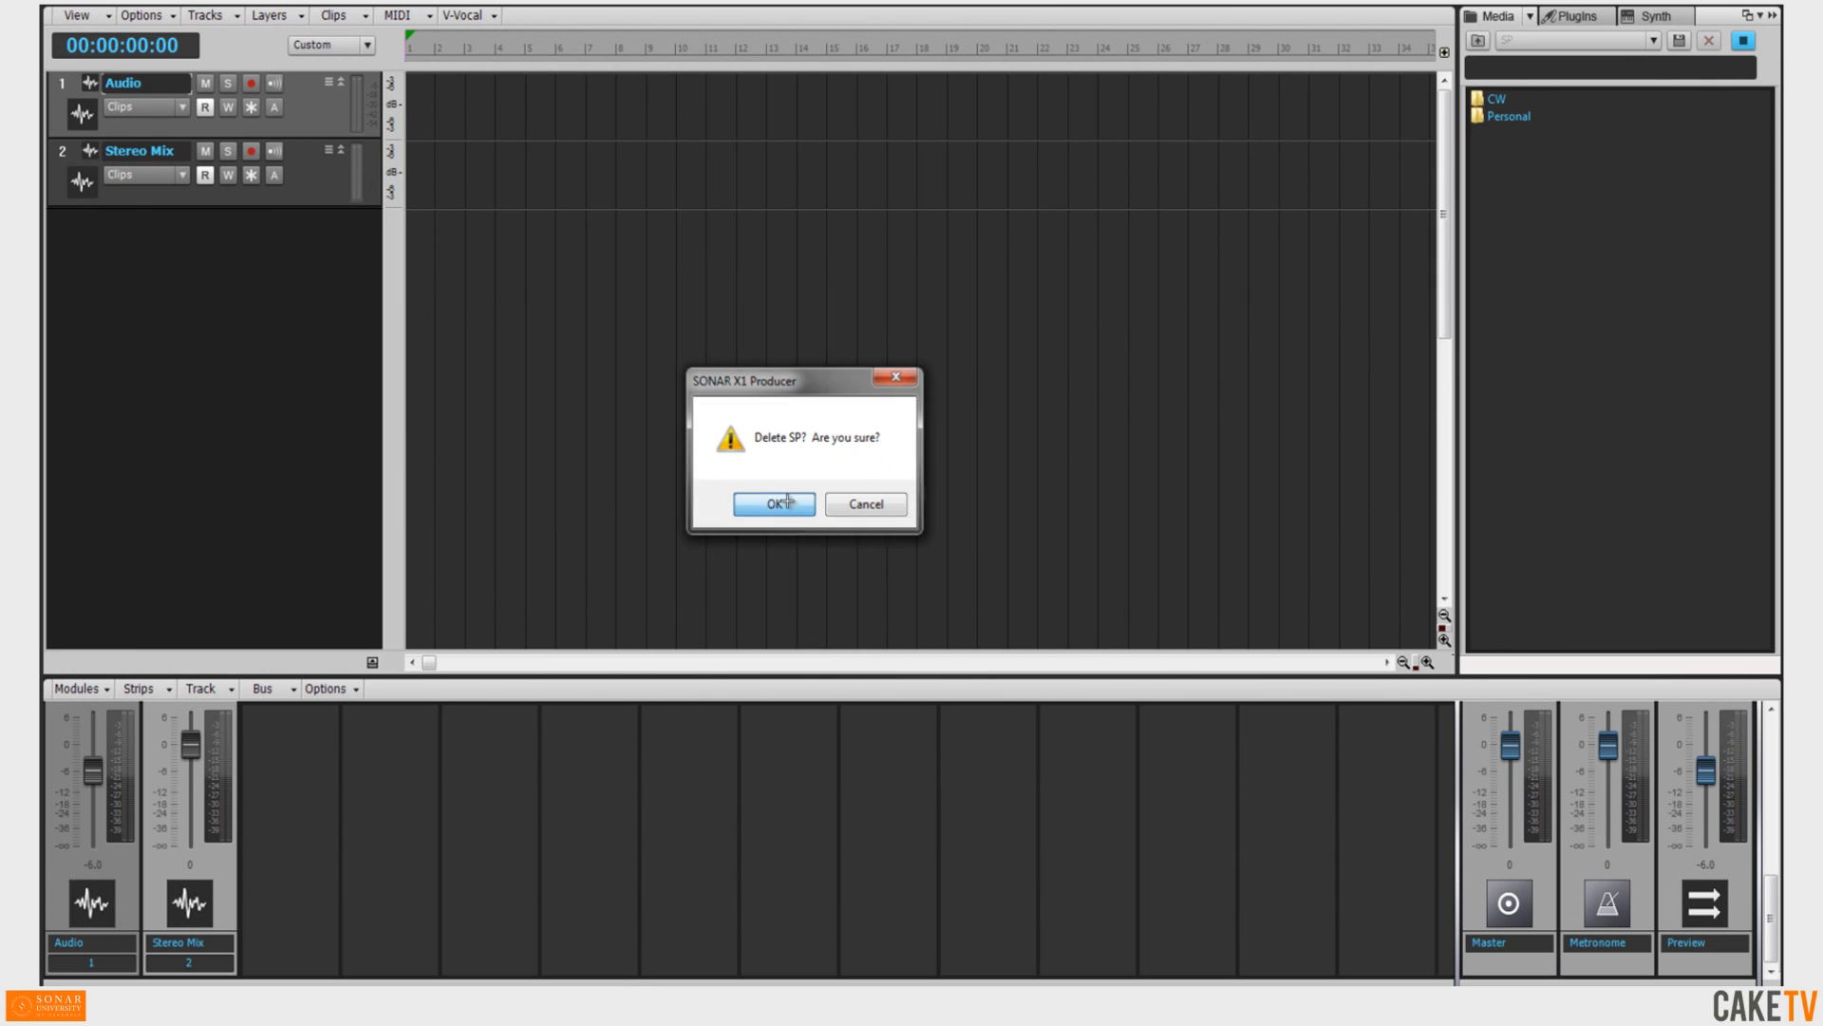
Open CW > Remix Hotel LA Demo and import the Remix Hotel LA Demo 2 project into the track view.
double_click(1499, 97)
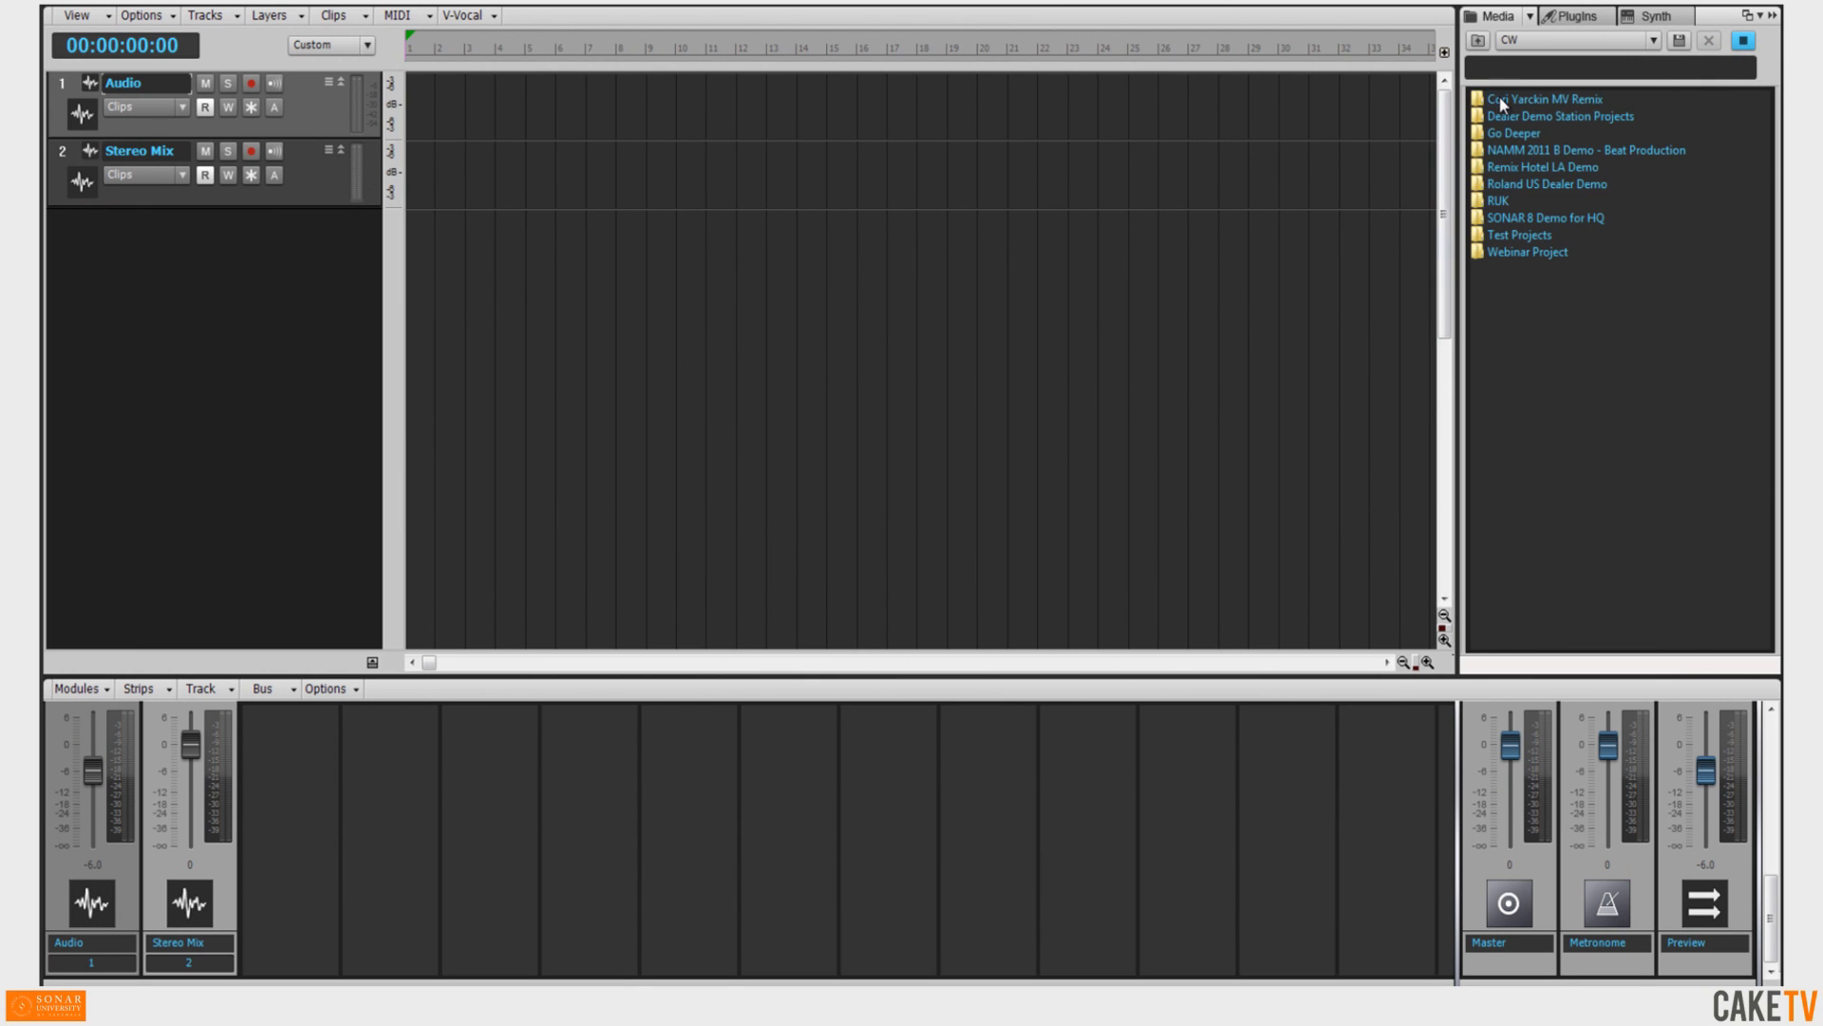
double_click(1540, 167)
left_click(1555, 118)
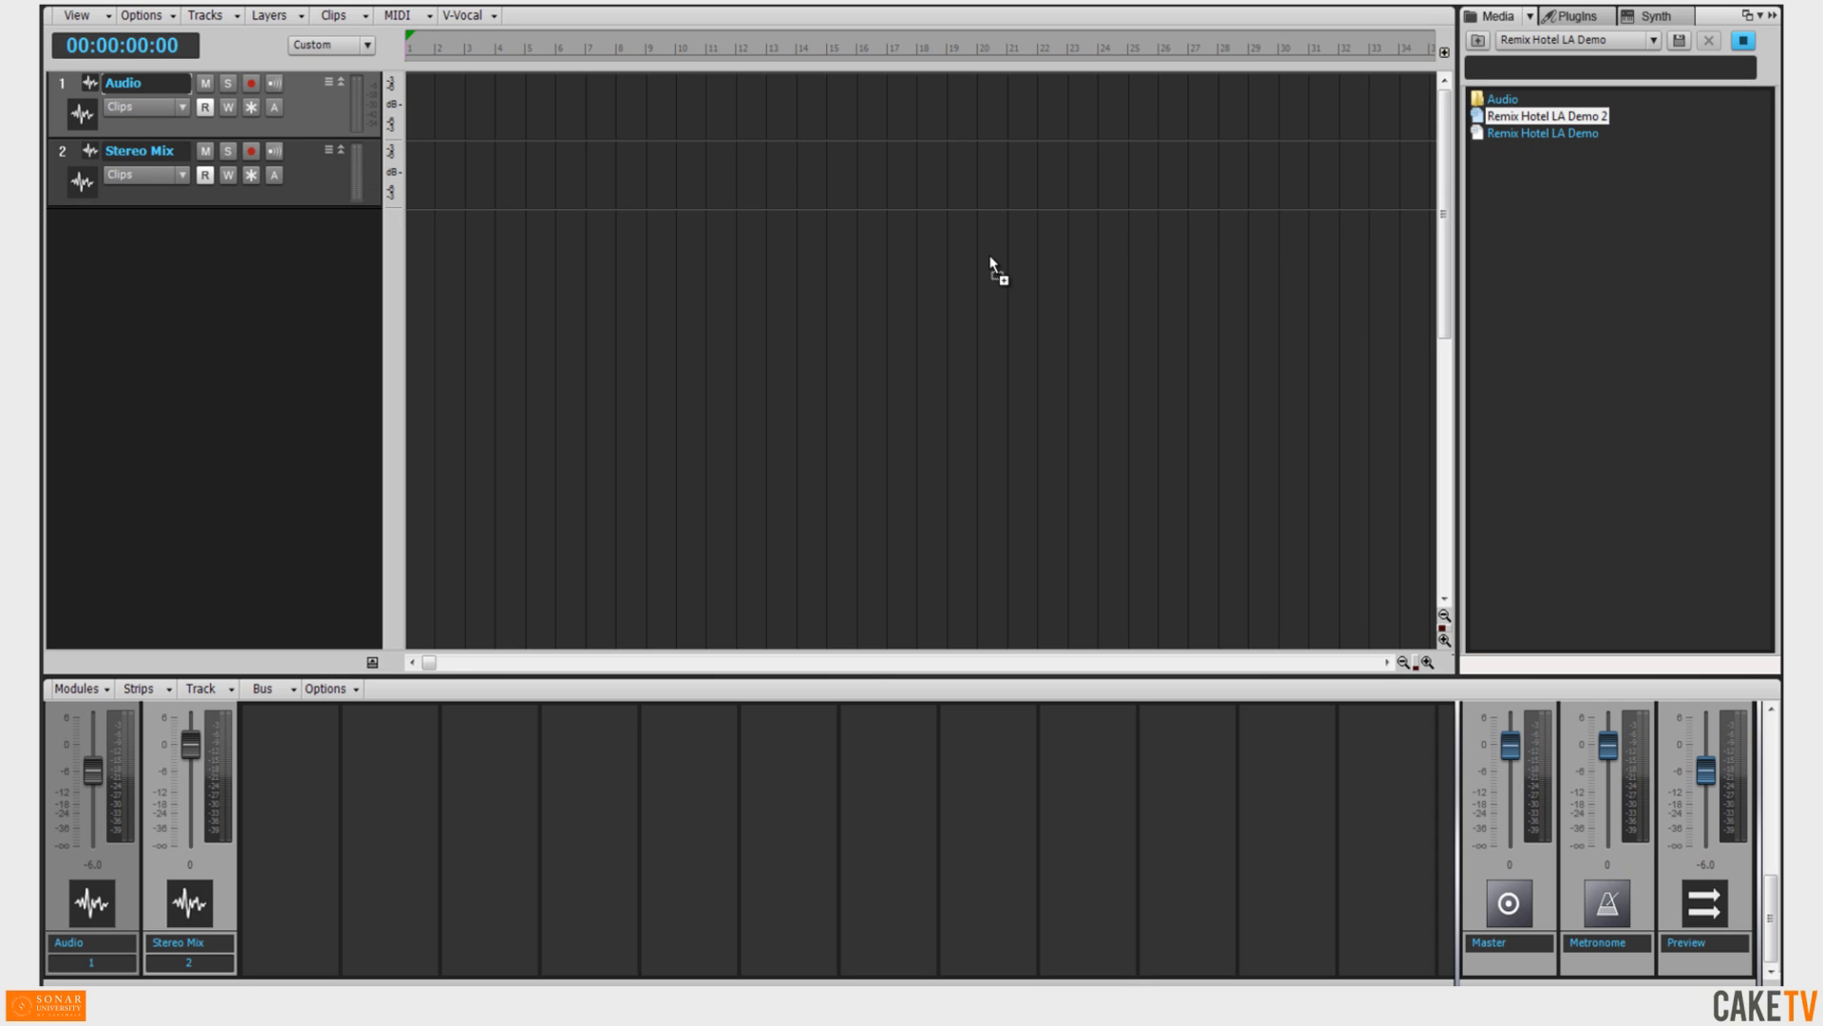
left_click_drag(990, 256, 913, 272)
left_click_drag(418, 266, 333, 245)
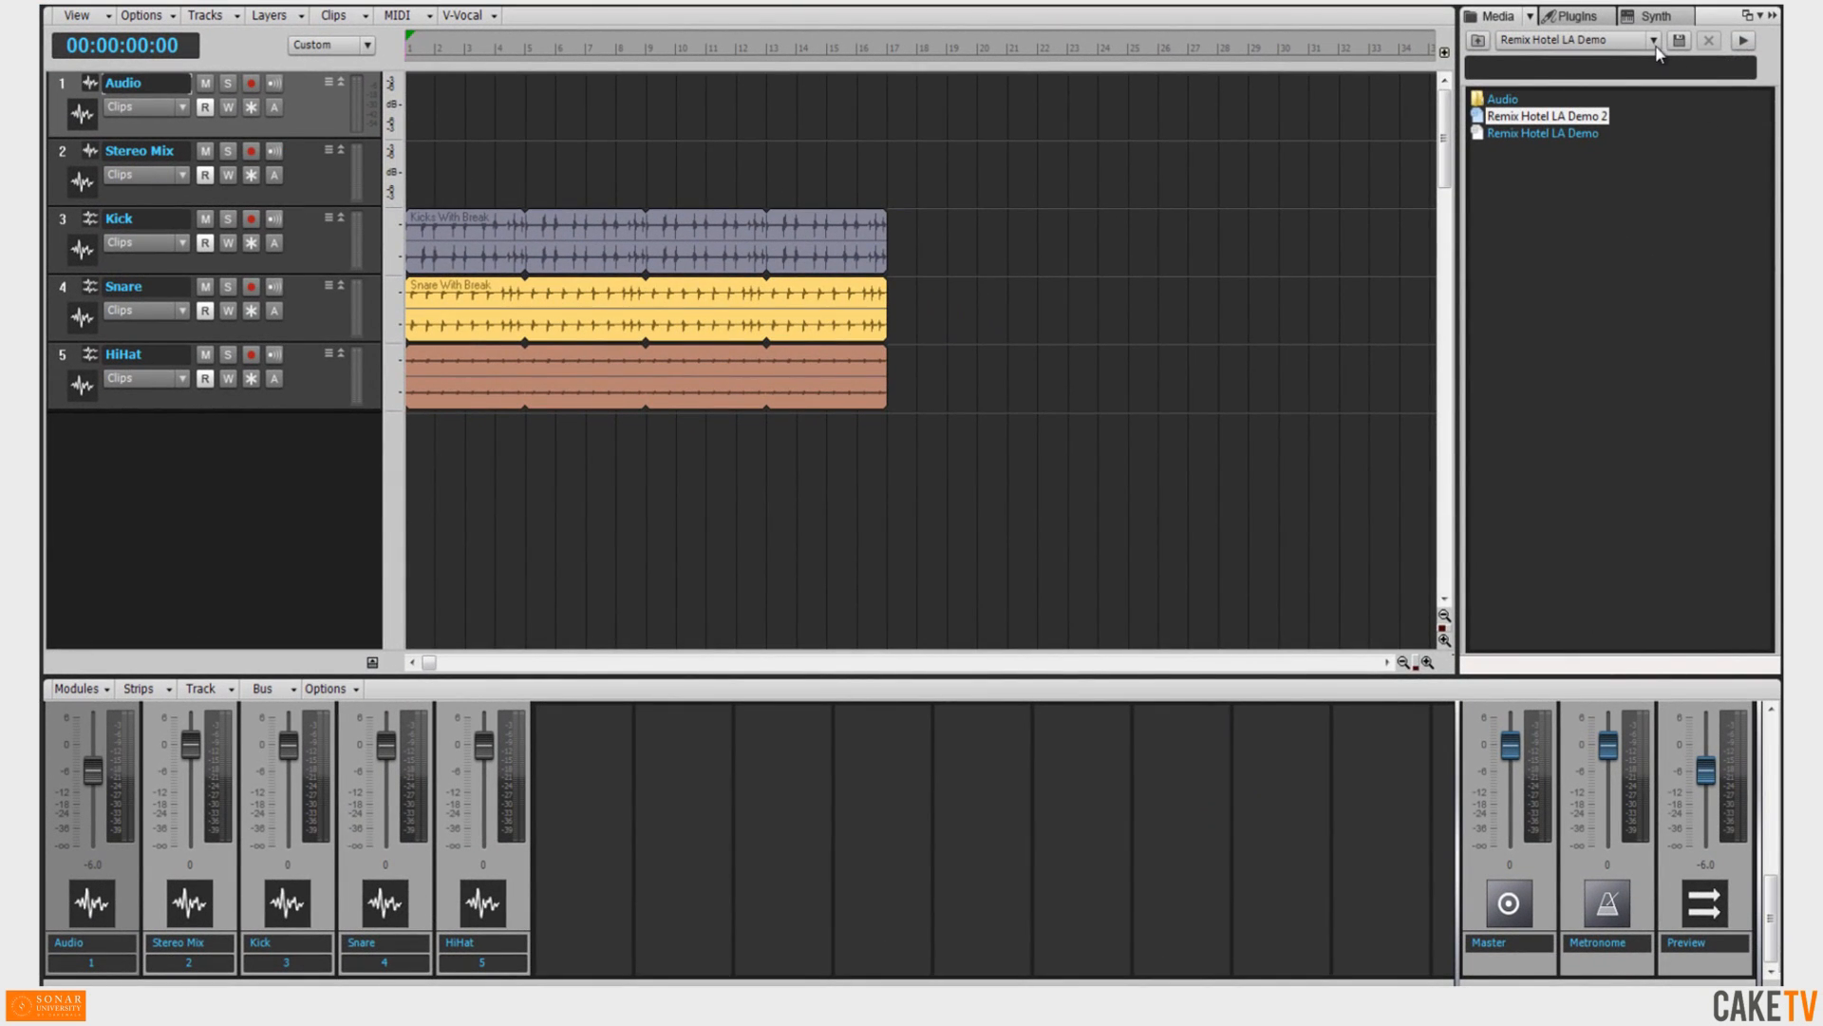
Add the Robin Guitar track template from Track Templates > Audio Track Templates > Guitar to the project.
left_click(1654, 41)
left_click(1603, 332)
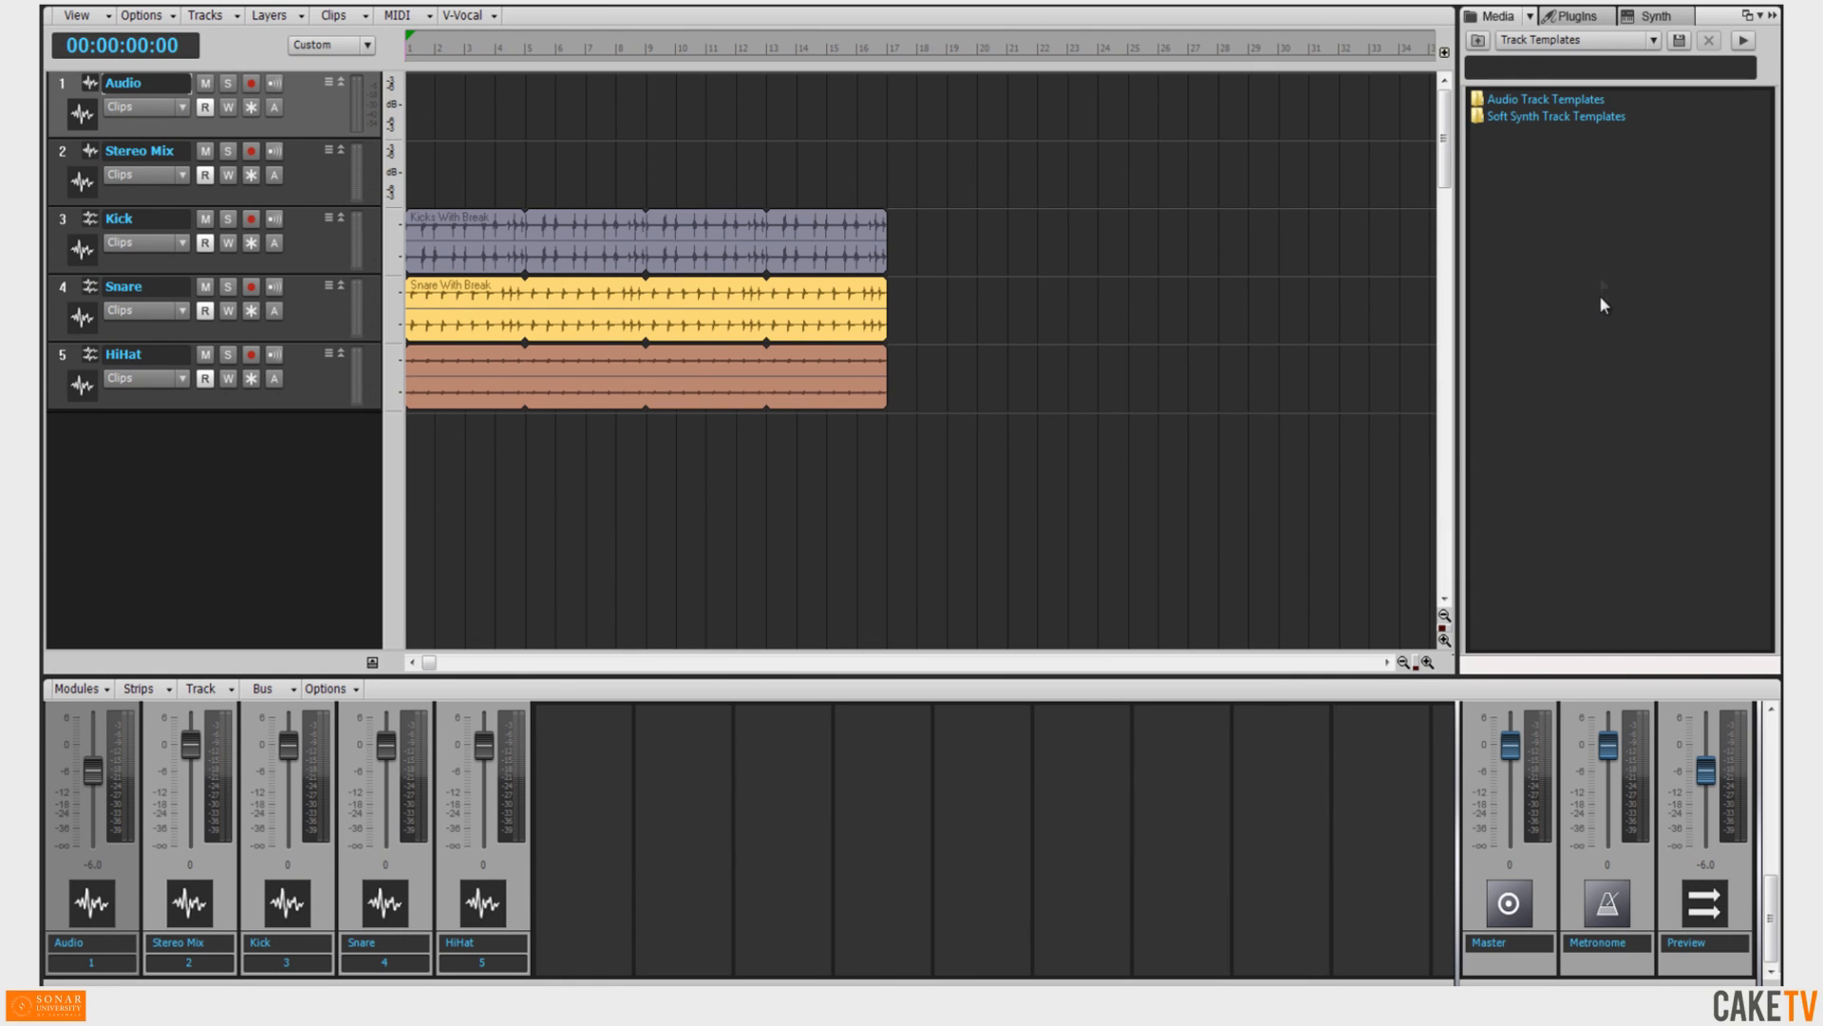
double_click(1556, 98)
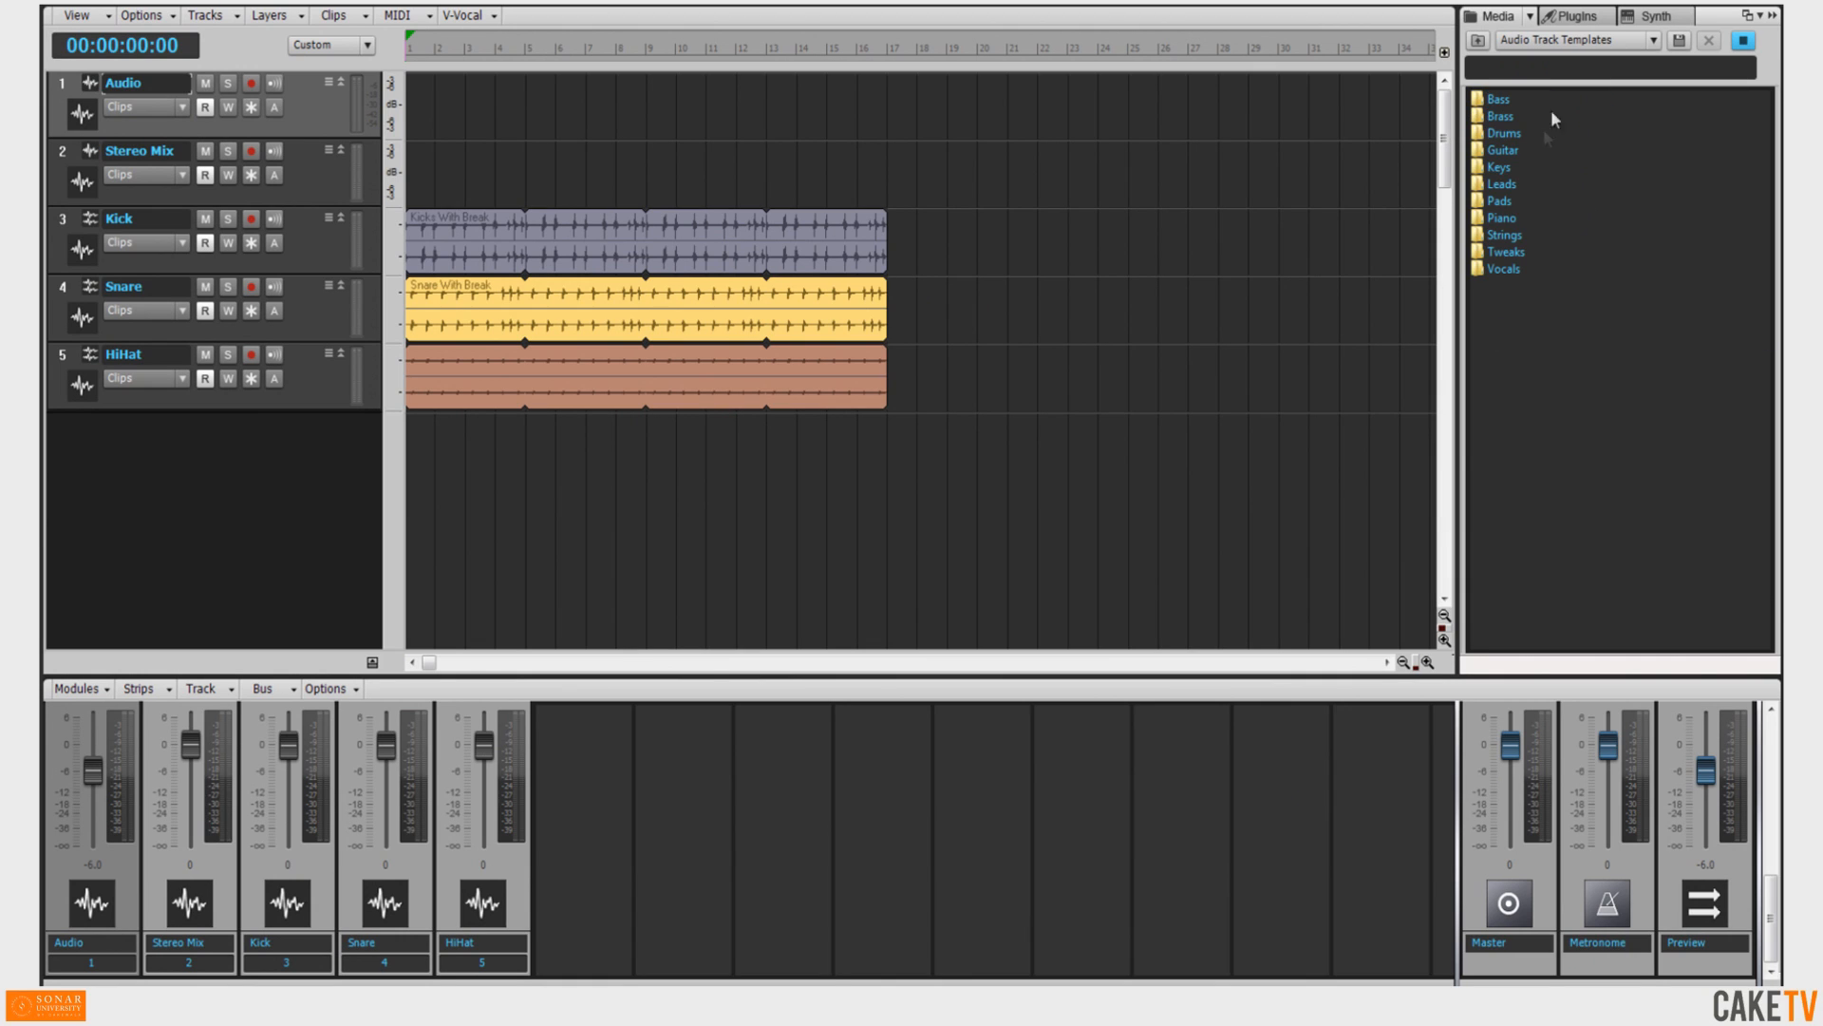
double_click(1506, 150)
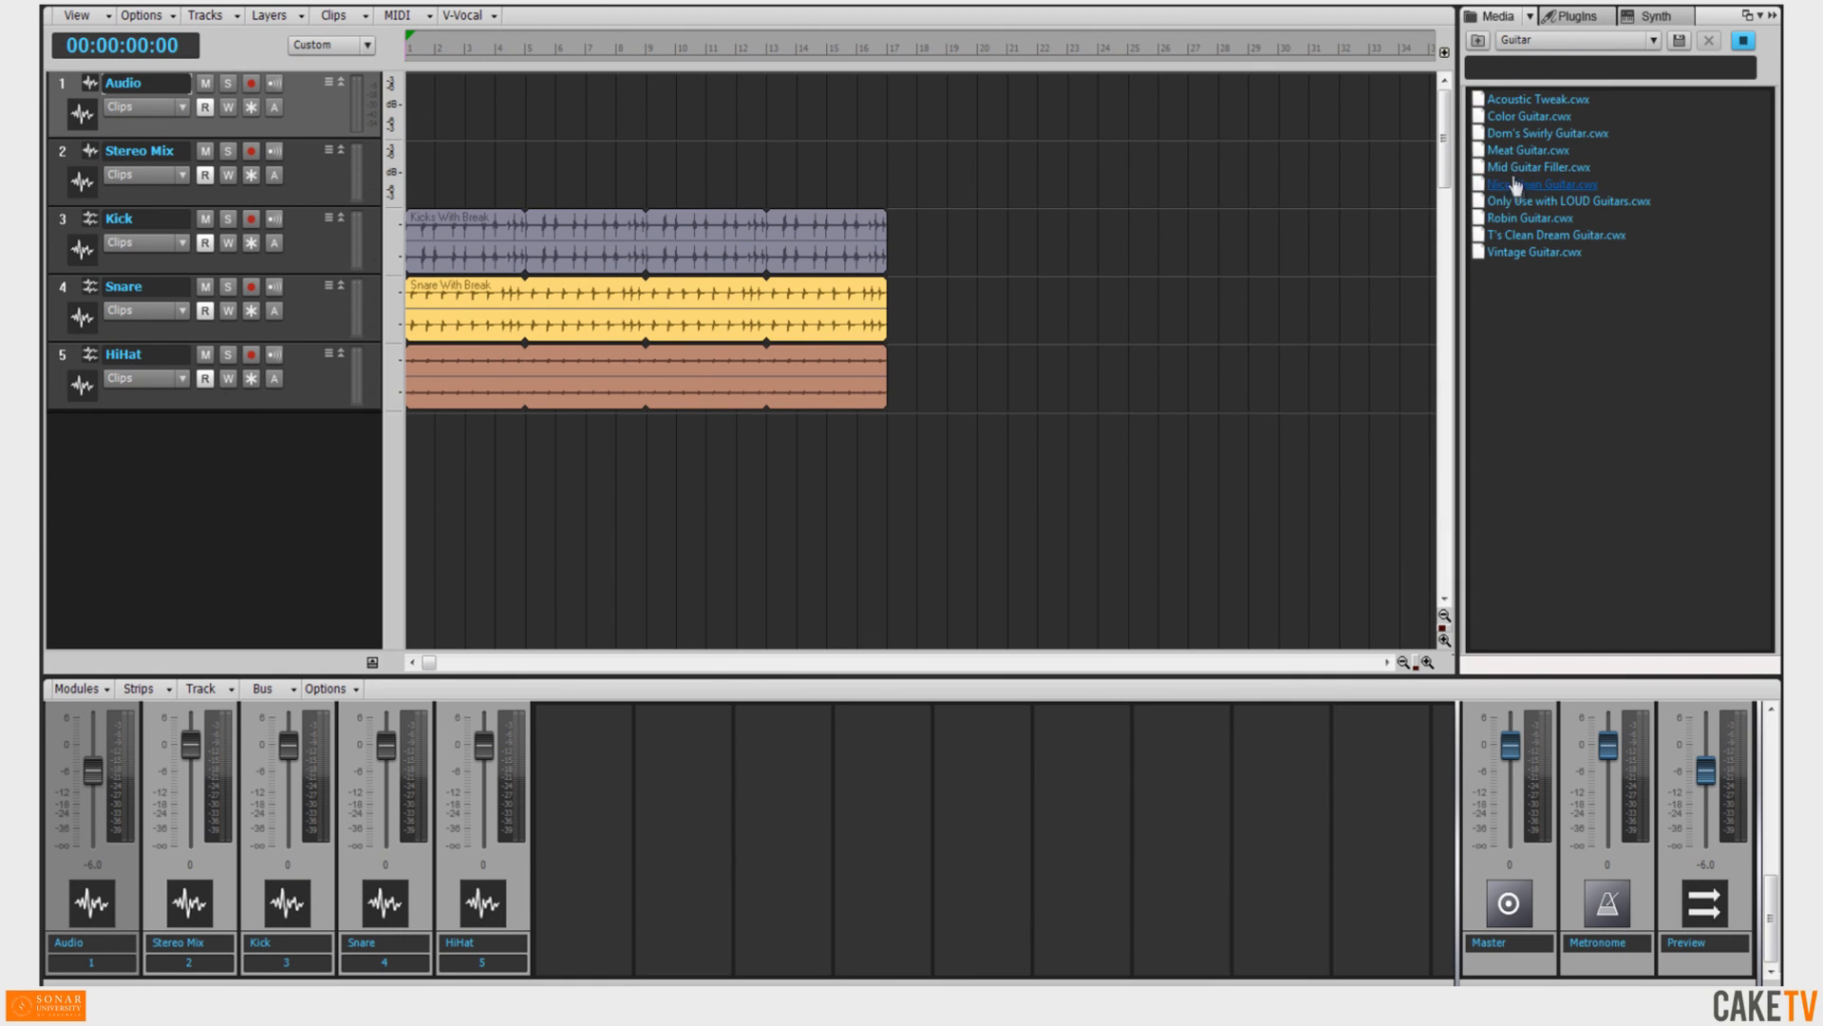
left_click_drag(1523, 228, 1315, 492)
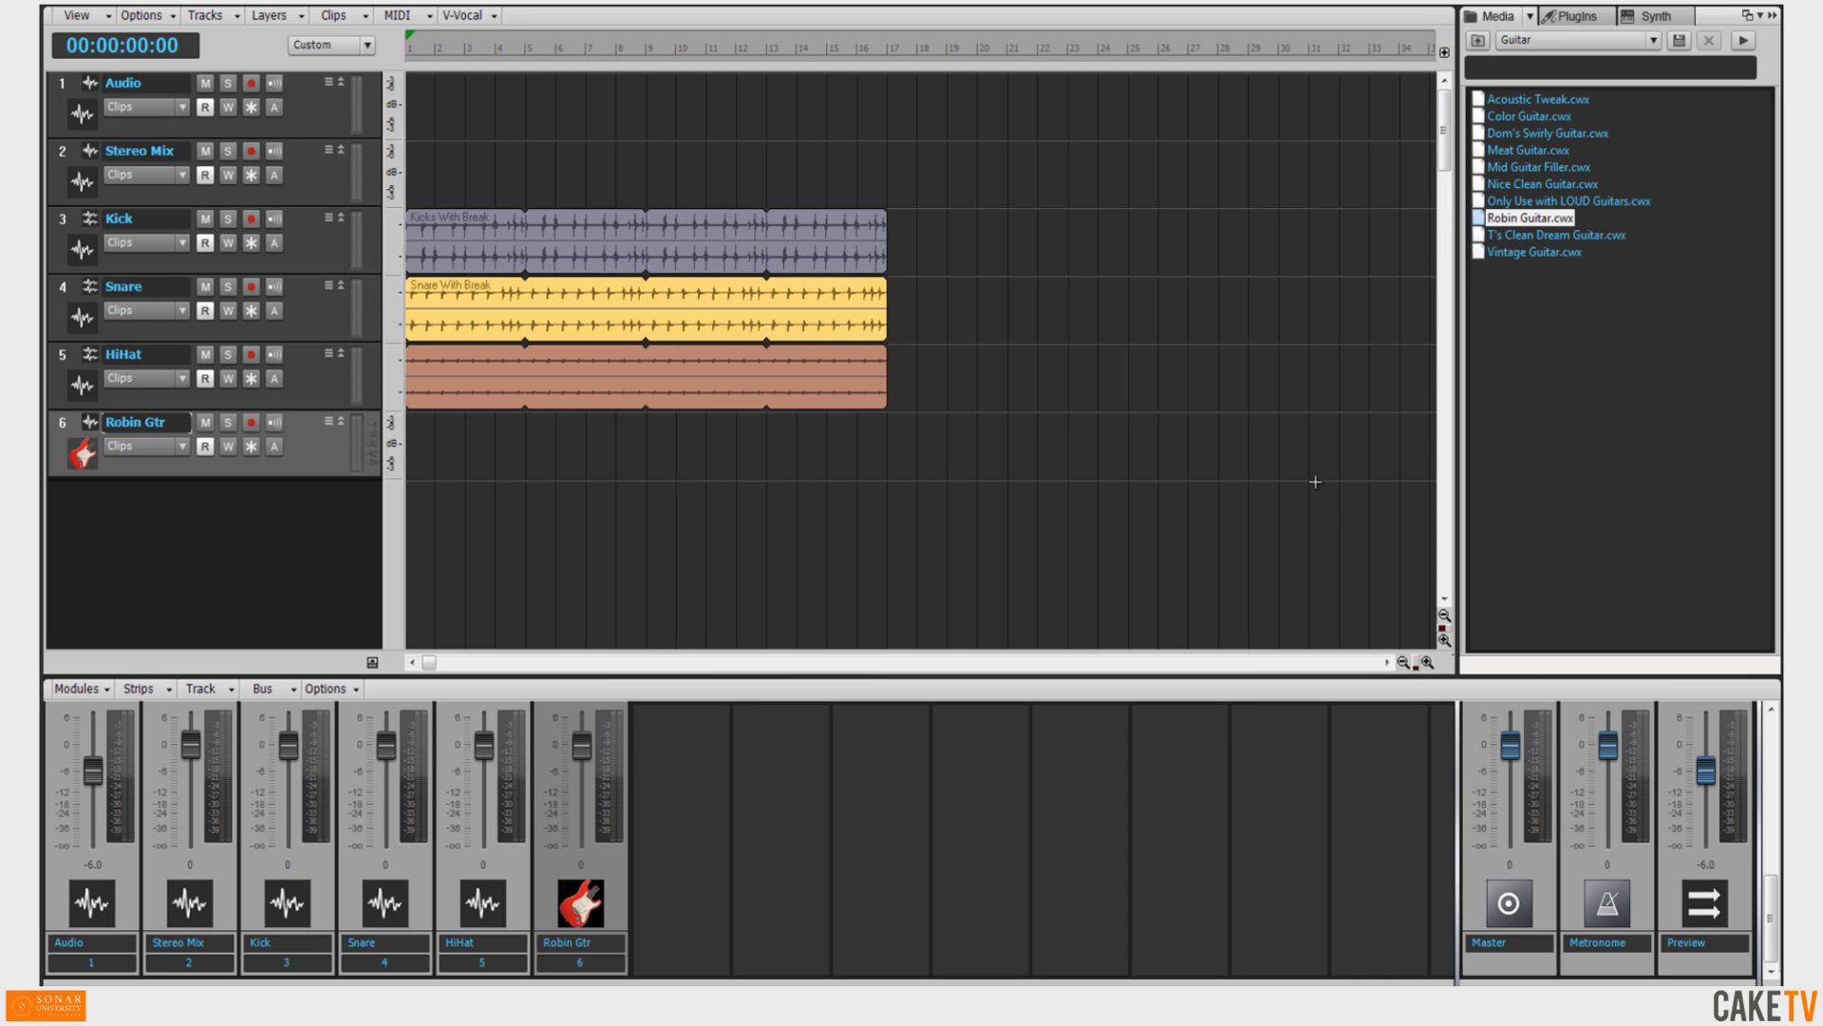
Go up to Soft Synth Track Templates and add the Rock Kit template from Studio Instruments Drums.
left_click(1478, 41)
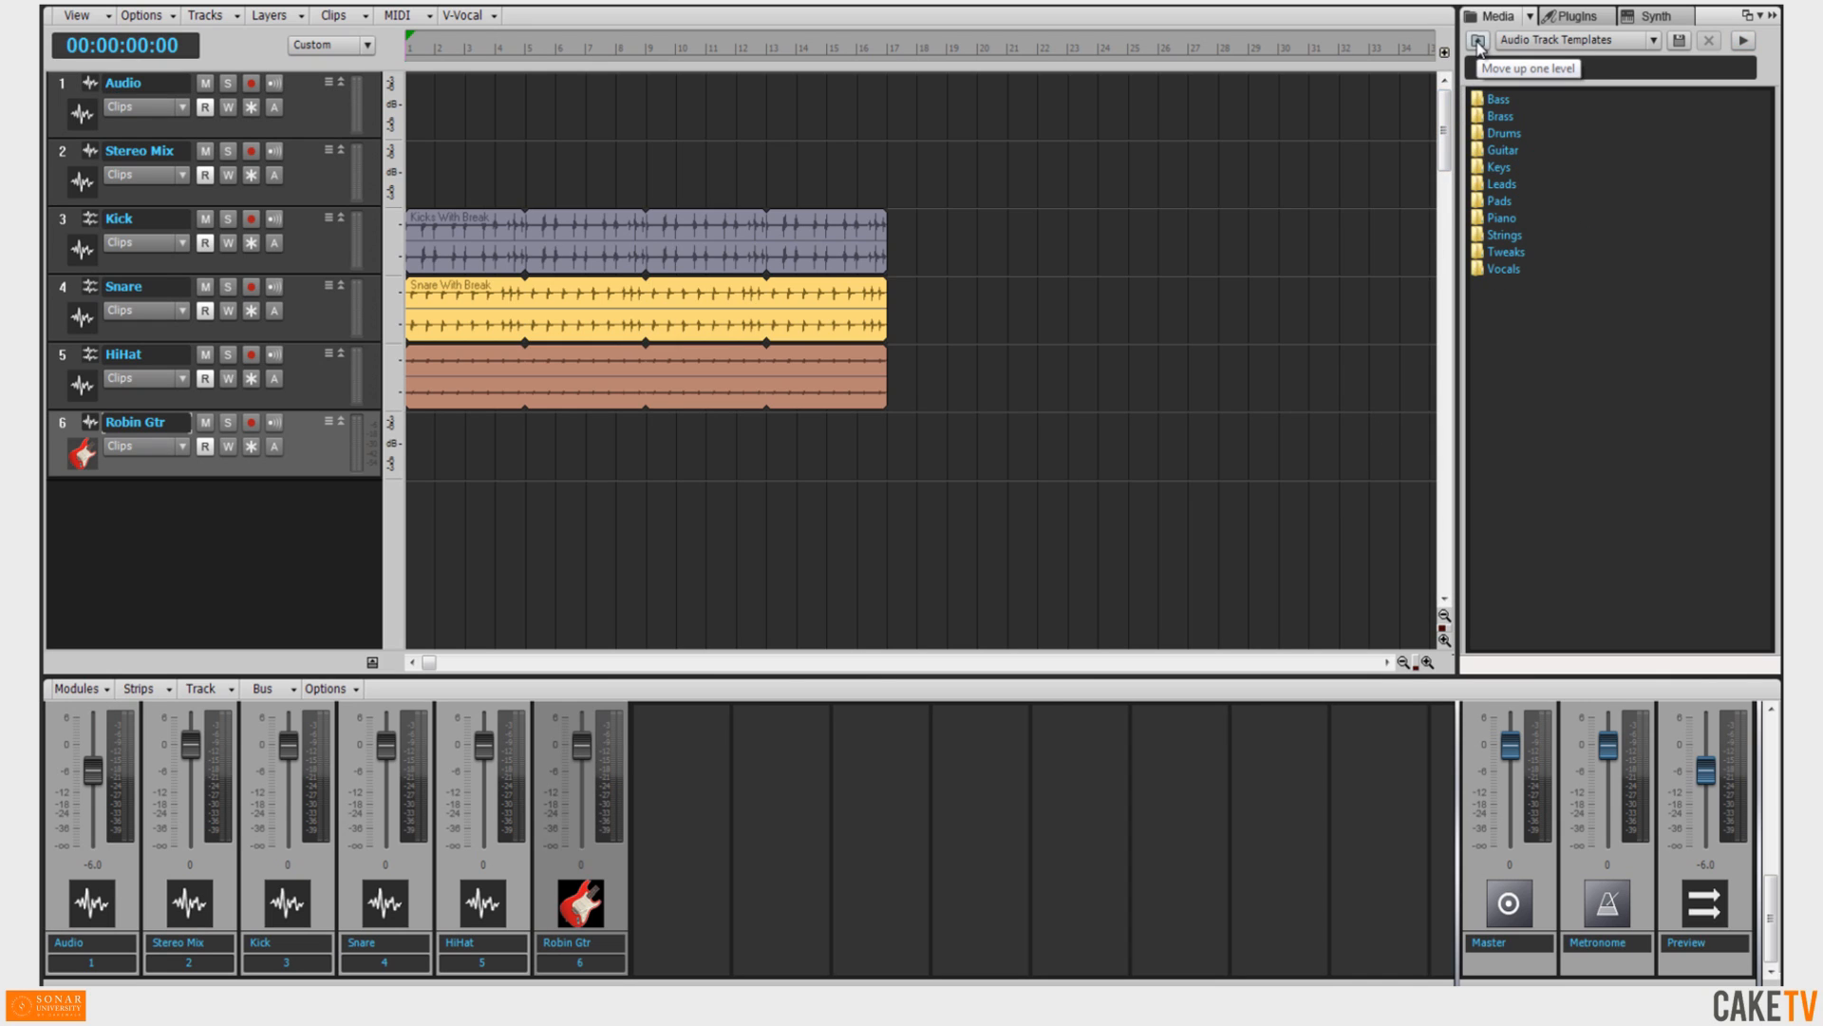
left_click(1477, 41)
double_click(1555, 116)
left_click(1546, 221)
double_click(1546, 221)
left_click_drag(1519, 133, 1240, 544)
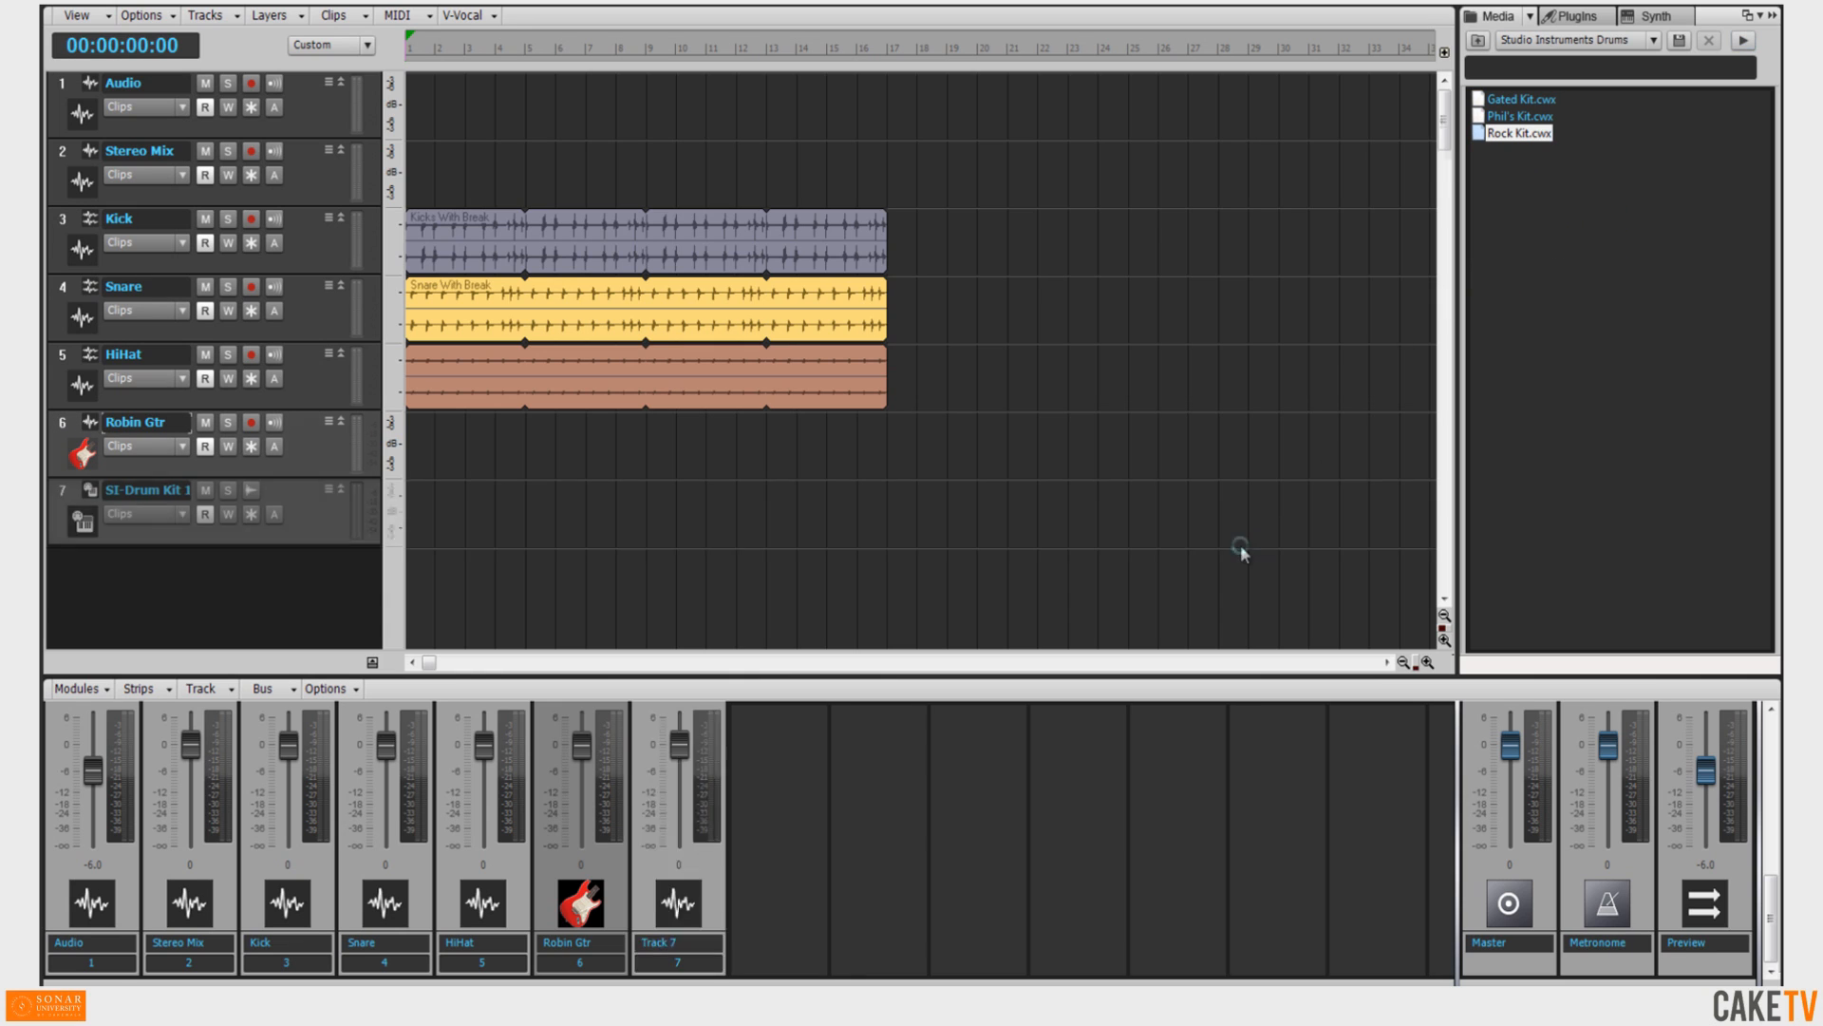
Open the Session Drummer 3 templates and add a multi-out drum kit template to the project.
left_click(1477, 42)
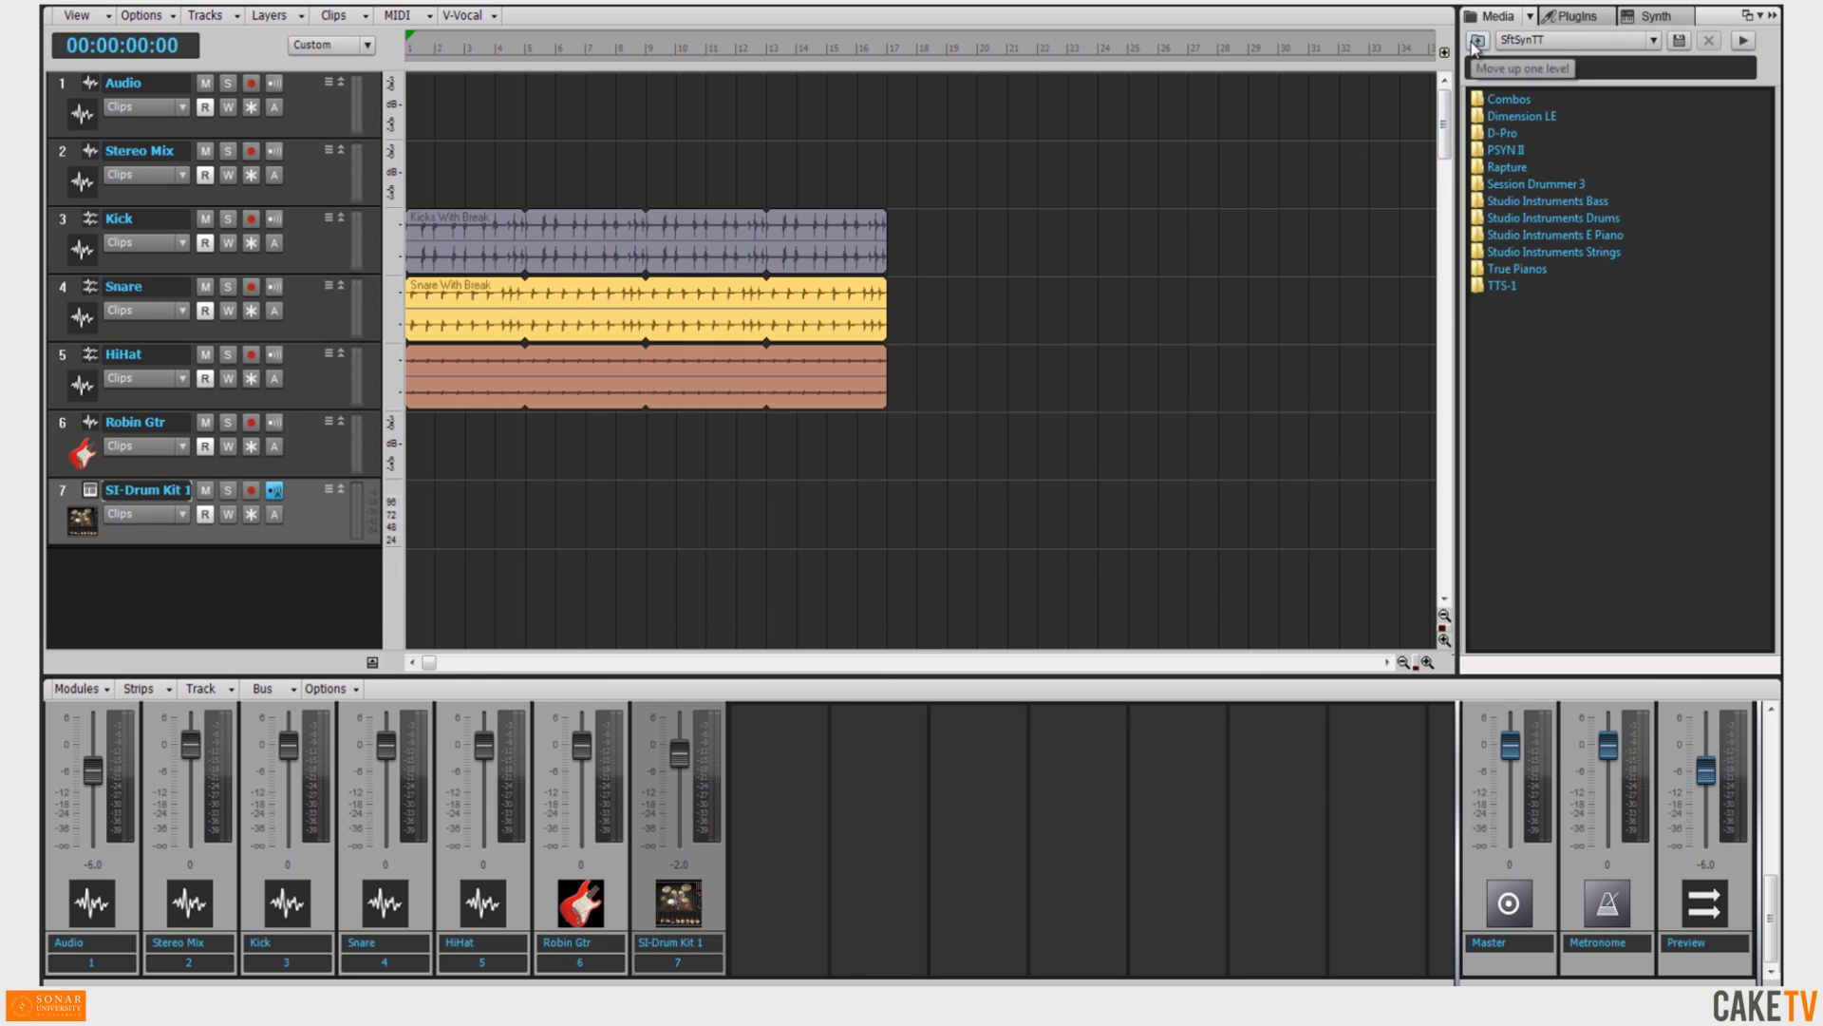
double_click(1567, 183)
left_click_drag(1572, 302, 1357, 588)
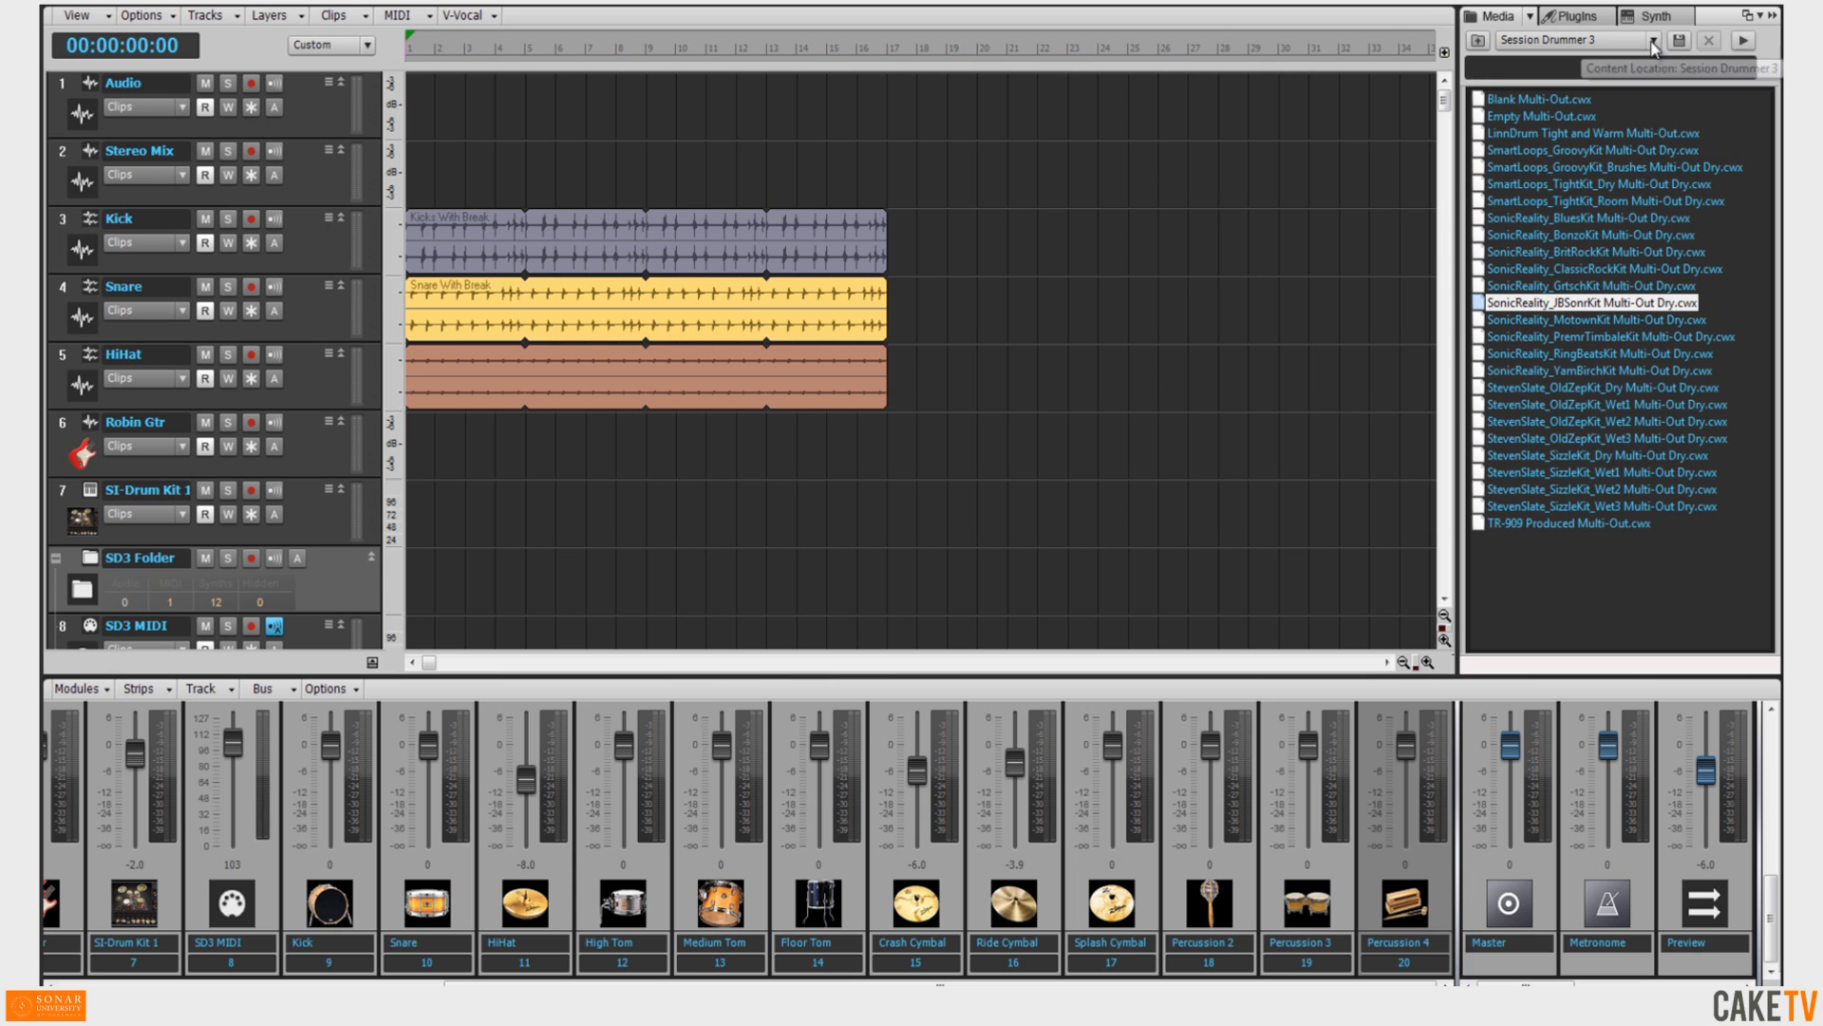
Apply the Blue 1 icon from Track Icons > Colors to the Audio track.
left_click(1653, 42)
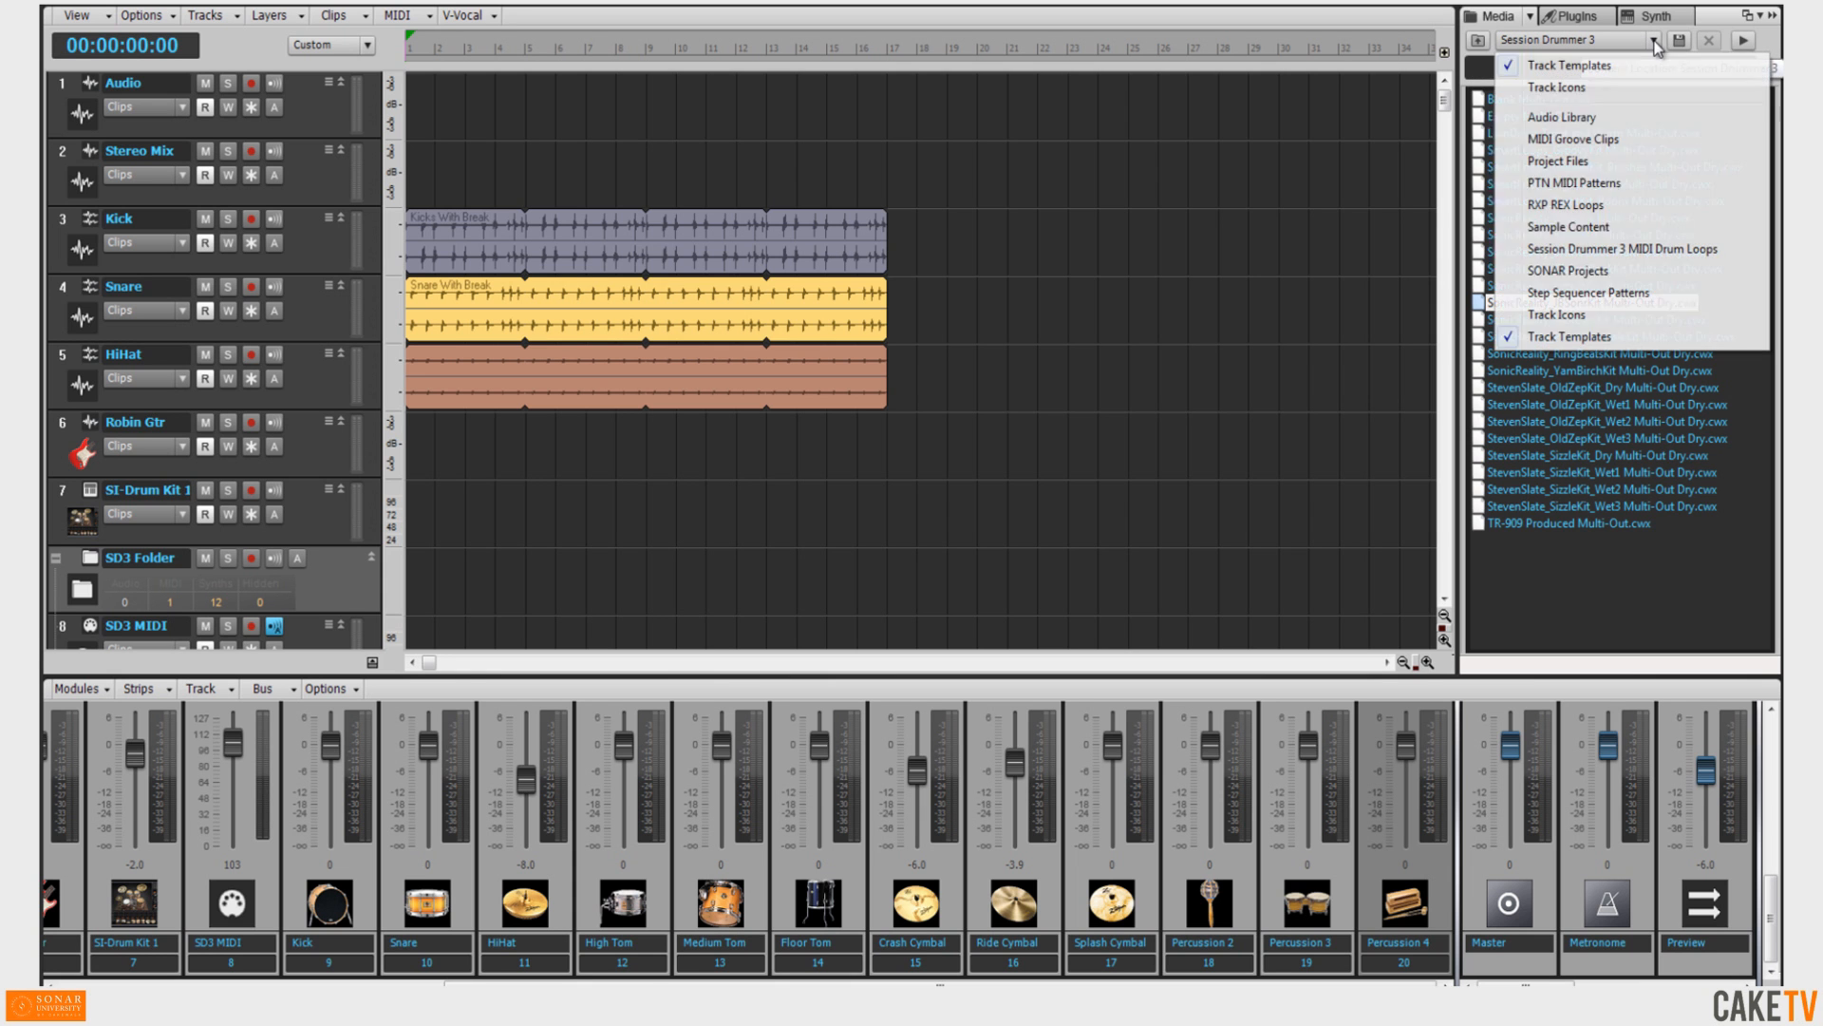
left_click(1589, 314)
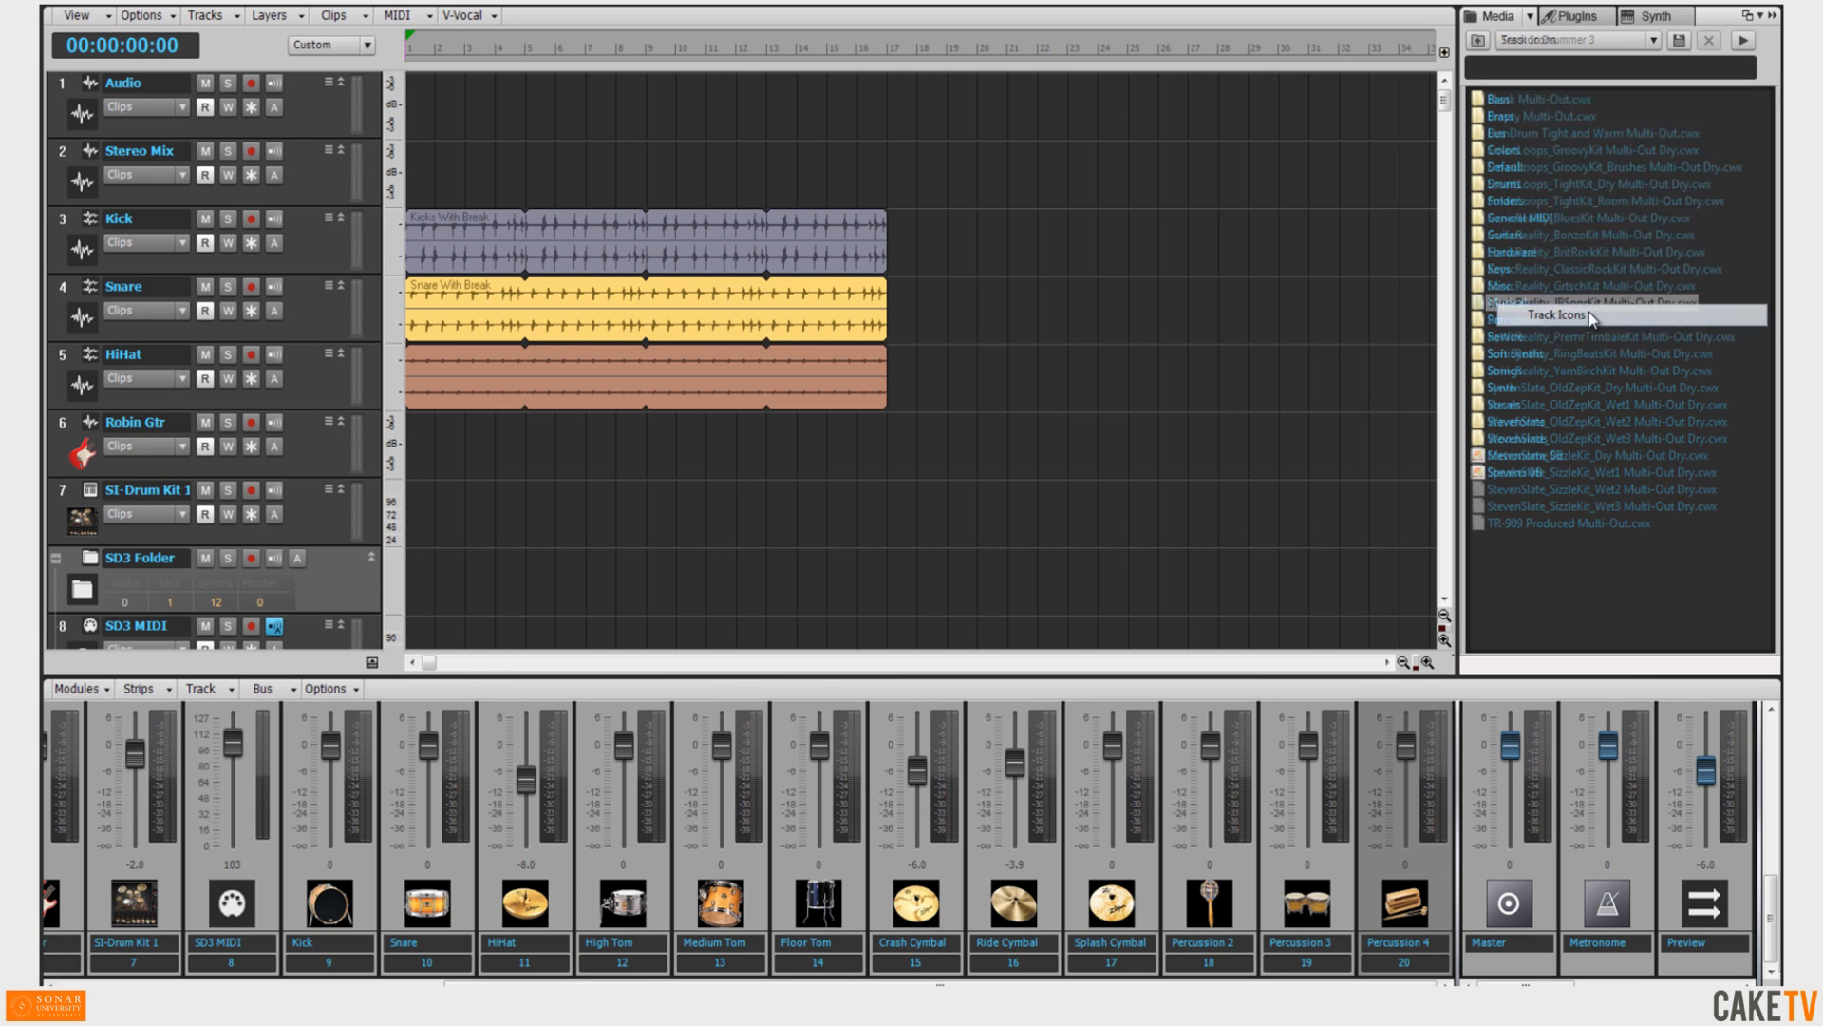
double_click(1507, 150)
left_click_drag(1500, 99, 77, 110)
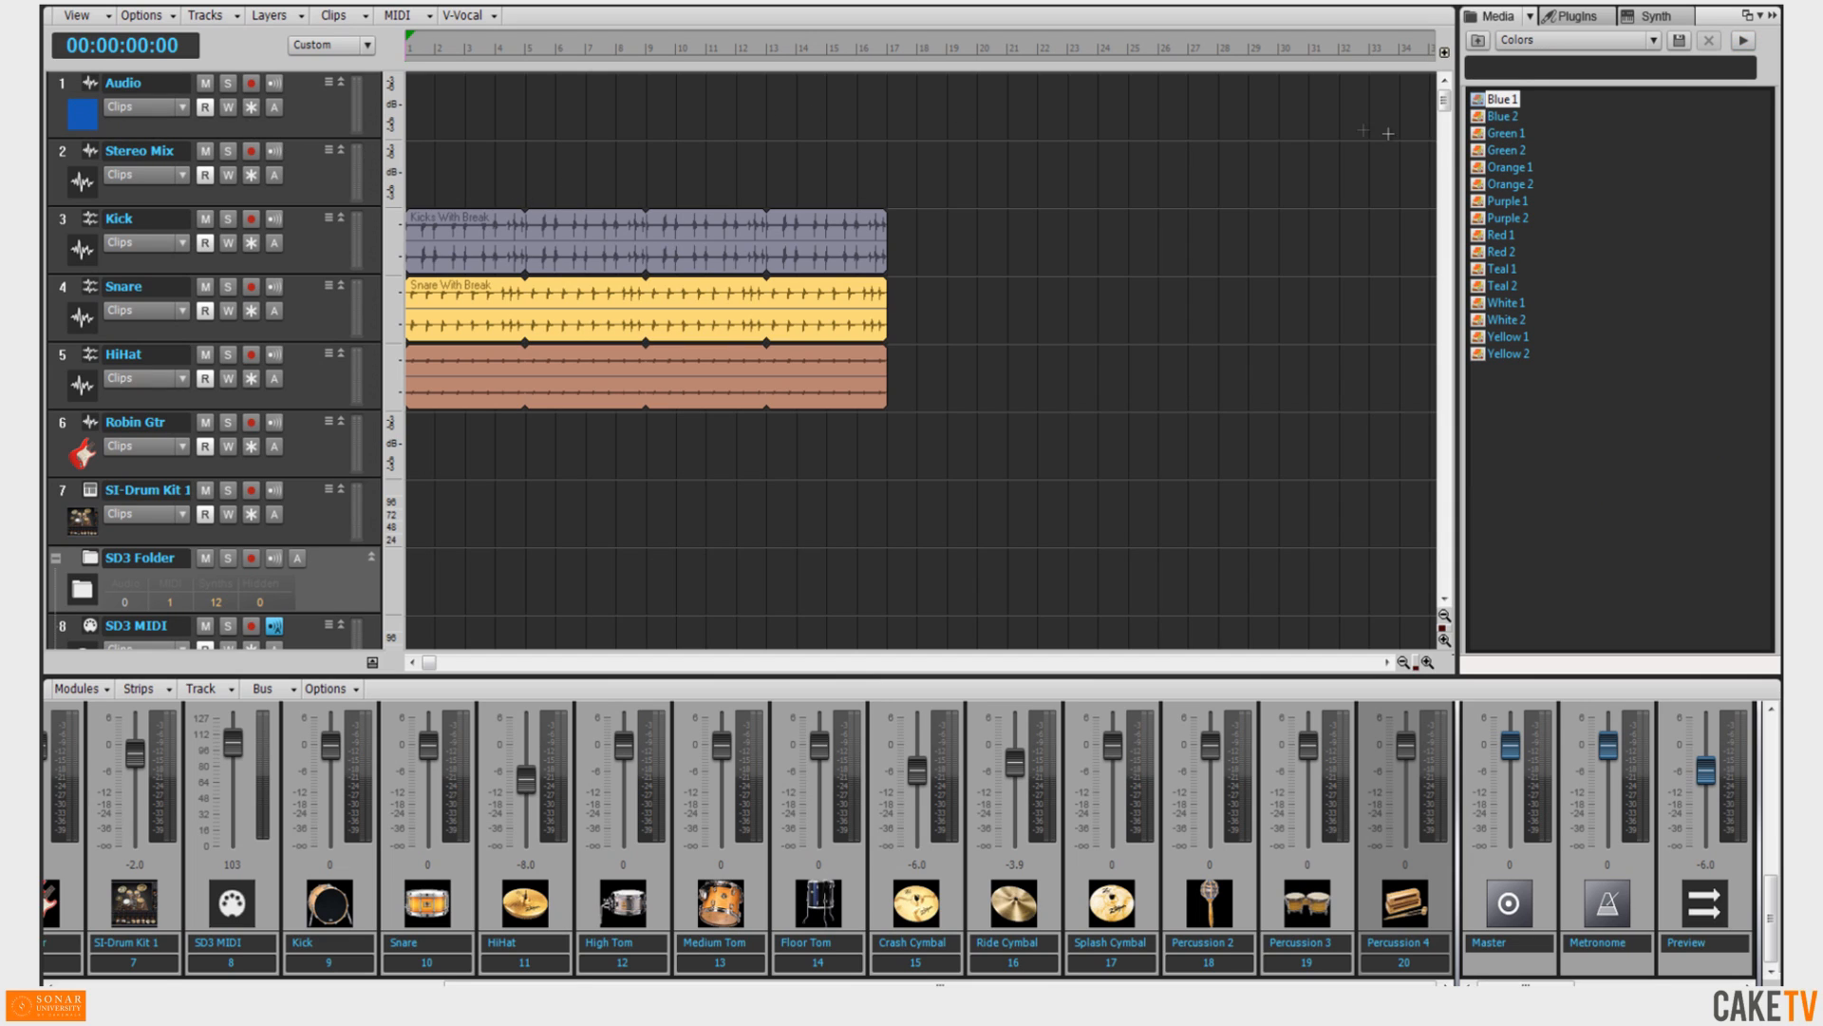
Apply the Green 1 color icon to the Stereo Mix track.
left_click_drag(1506, 133, 1309, 179)
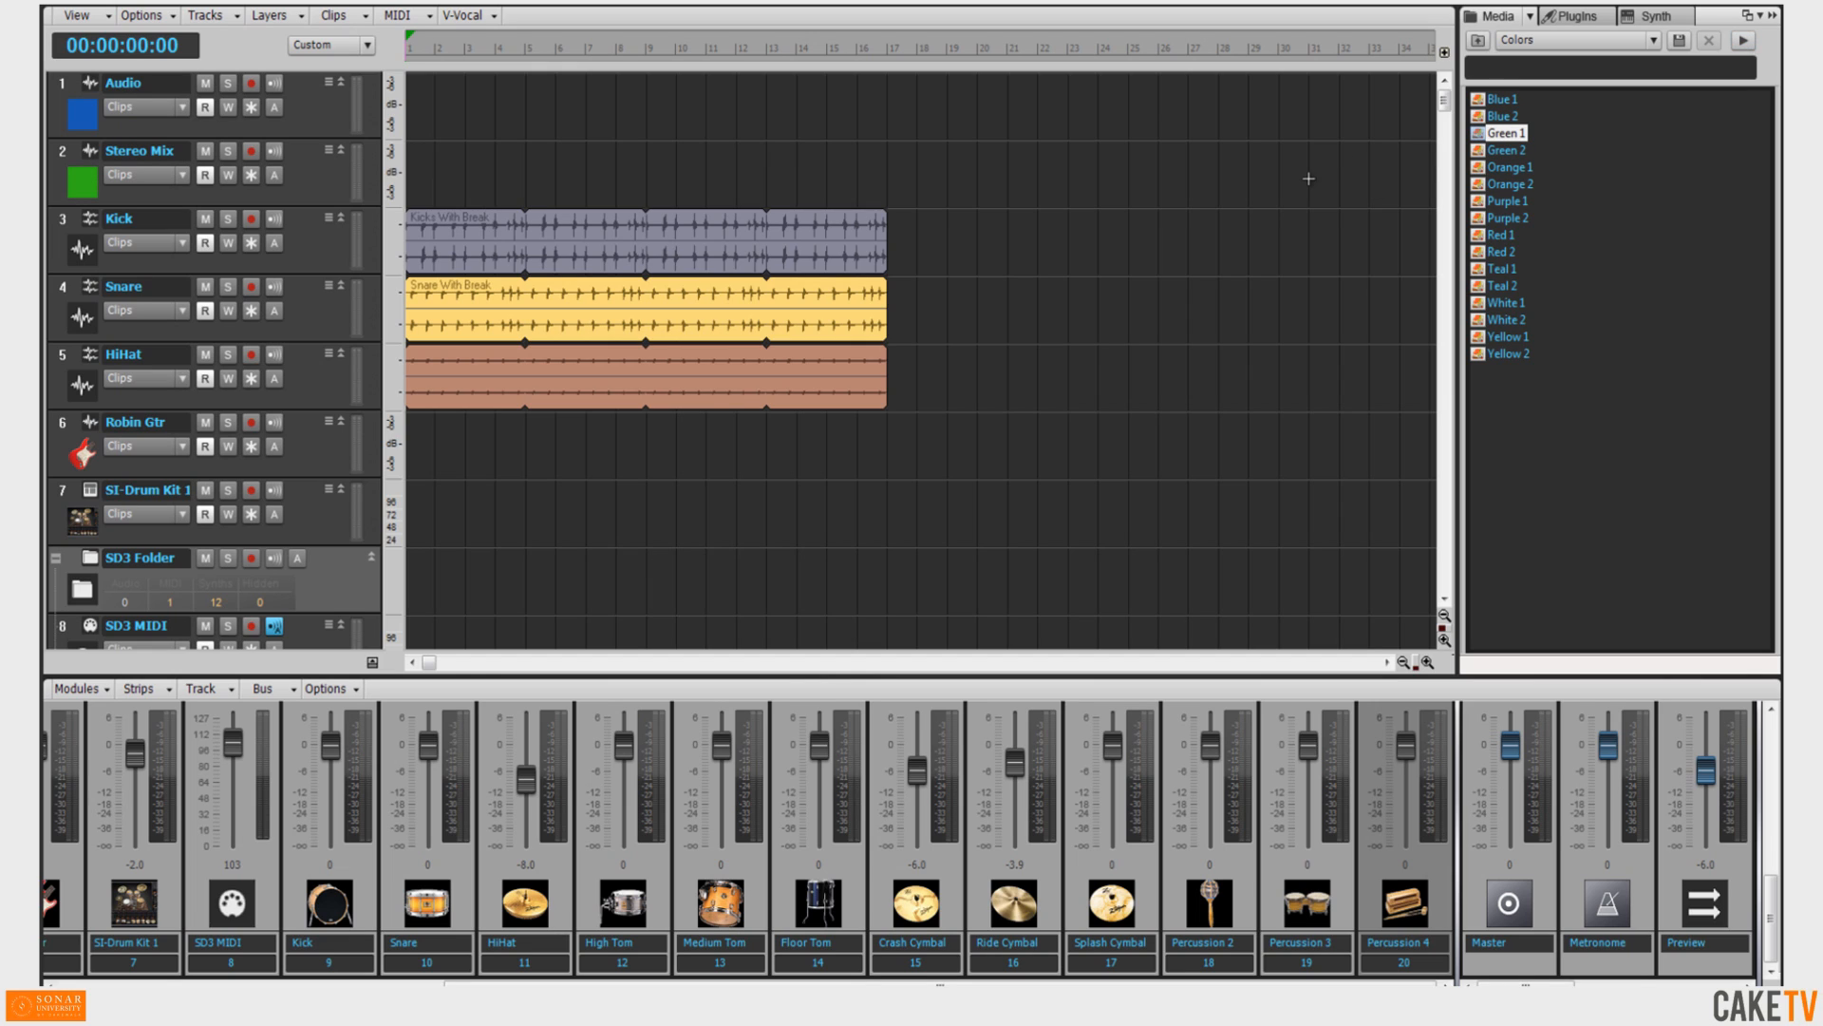
left_click(1478, 40)
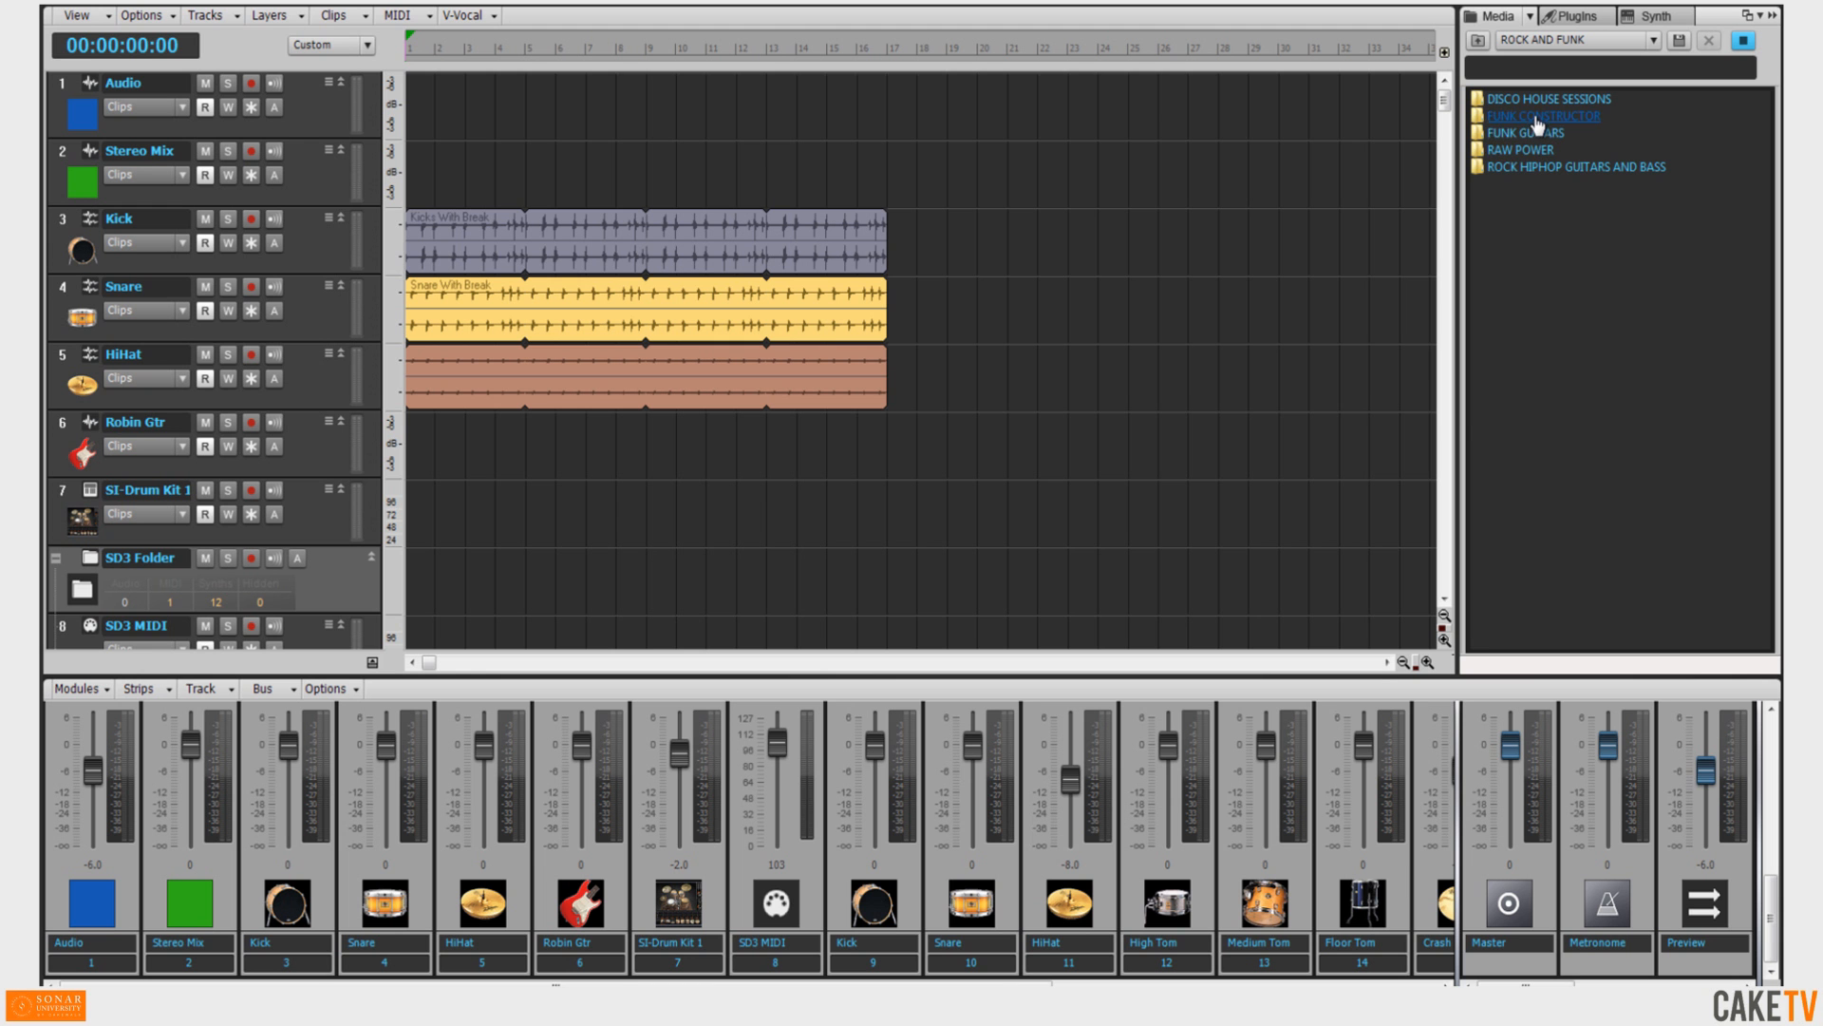
Open the FUNK CONSTRUCTOR loop folder and preview several guitar loops.
double_click(1534, 114)
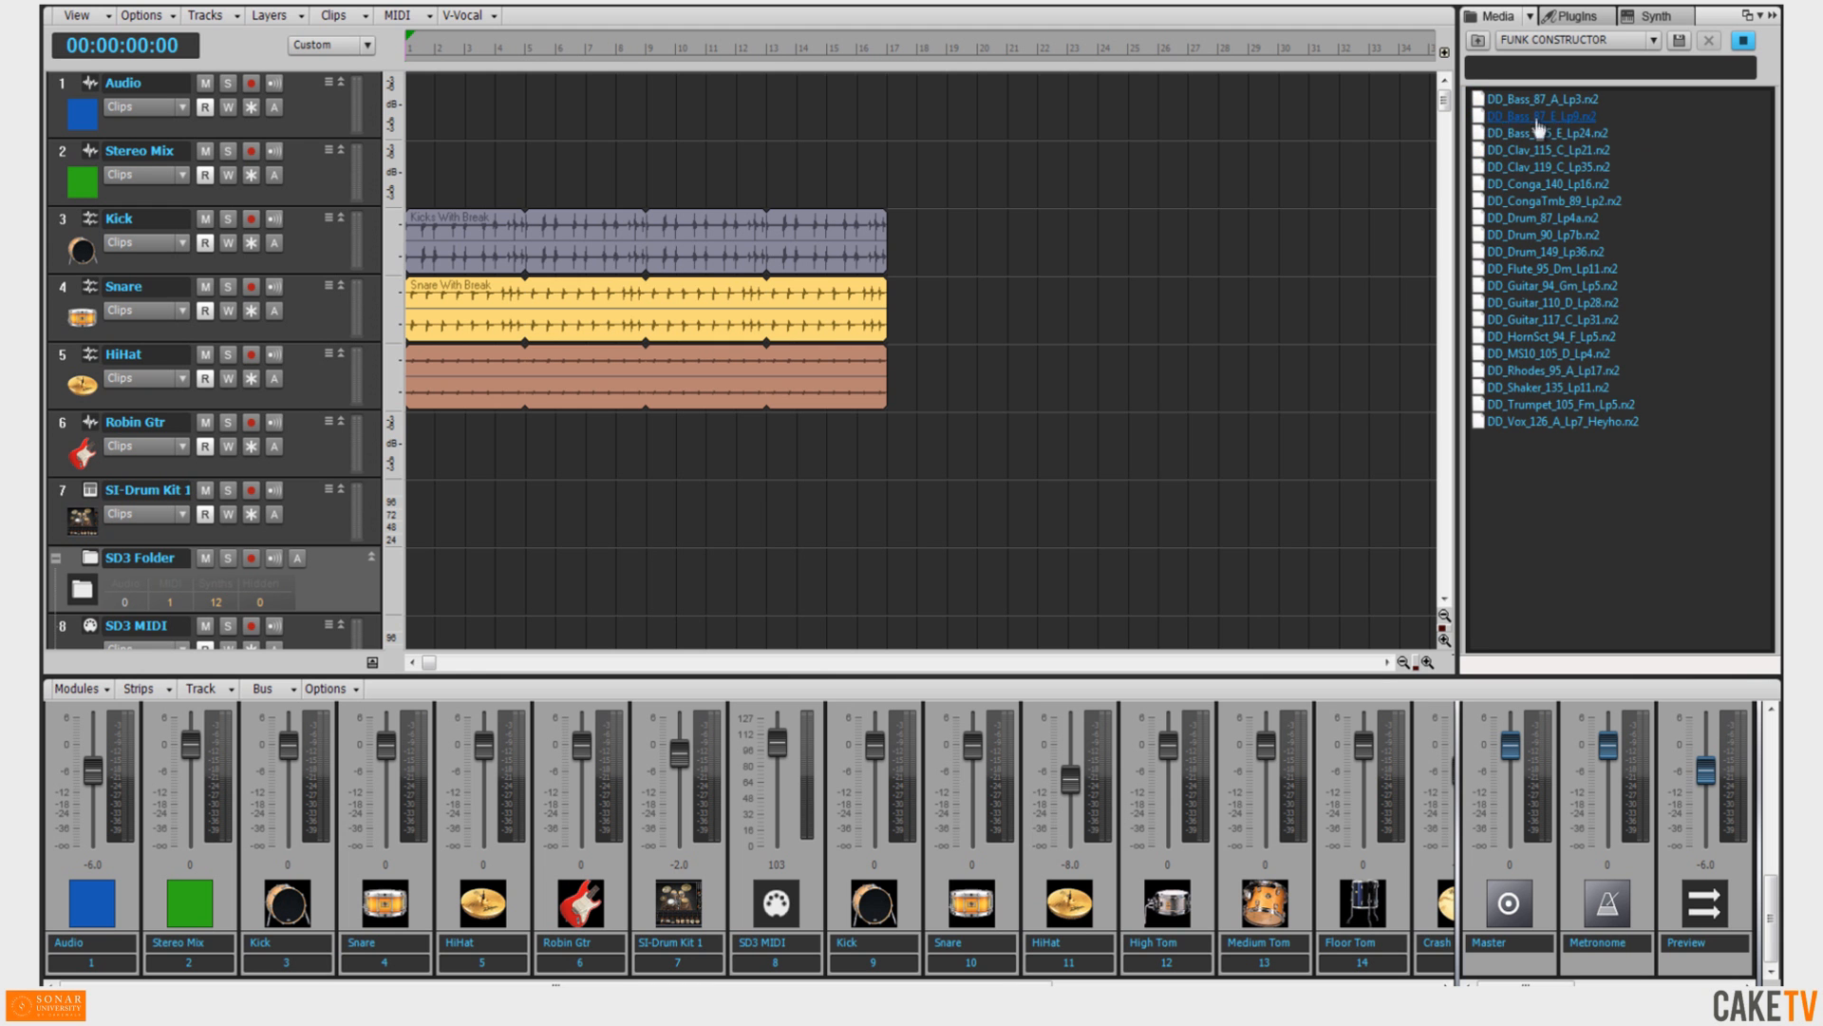
left_click(1555, 285)
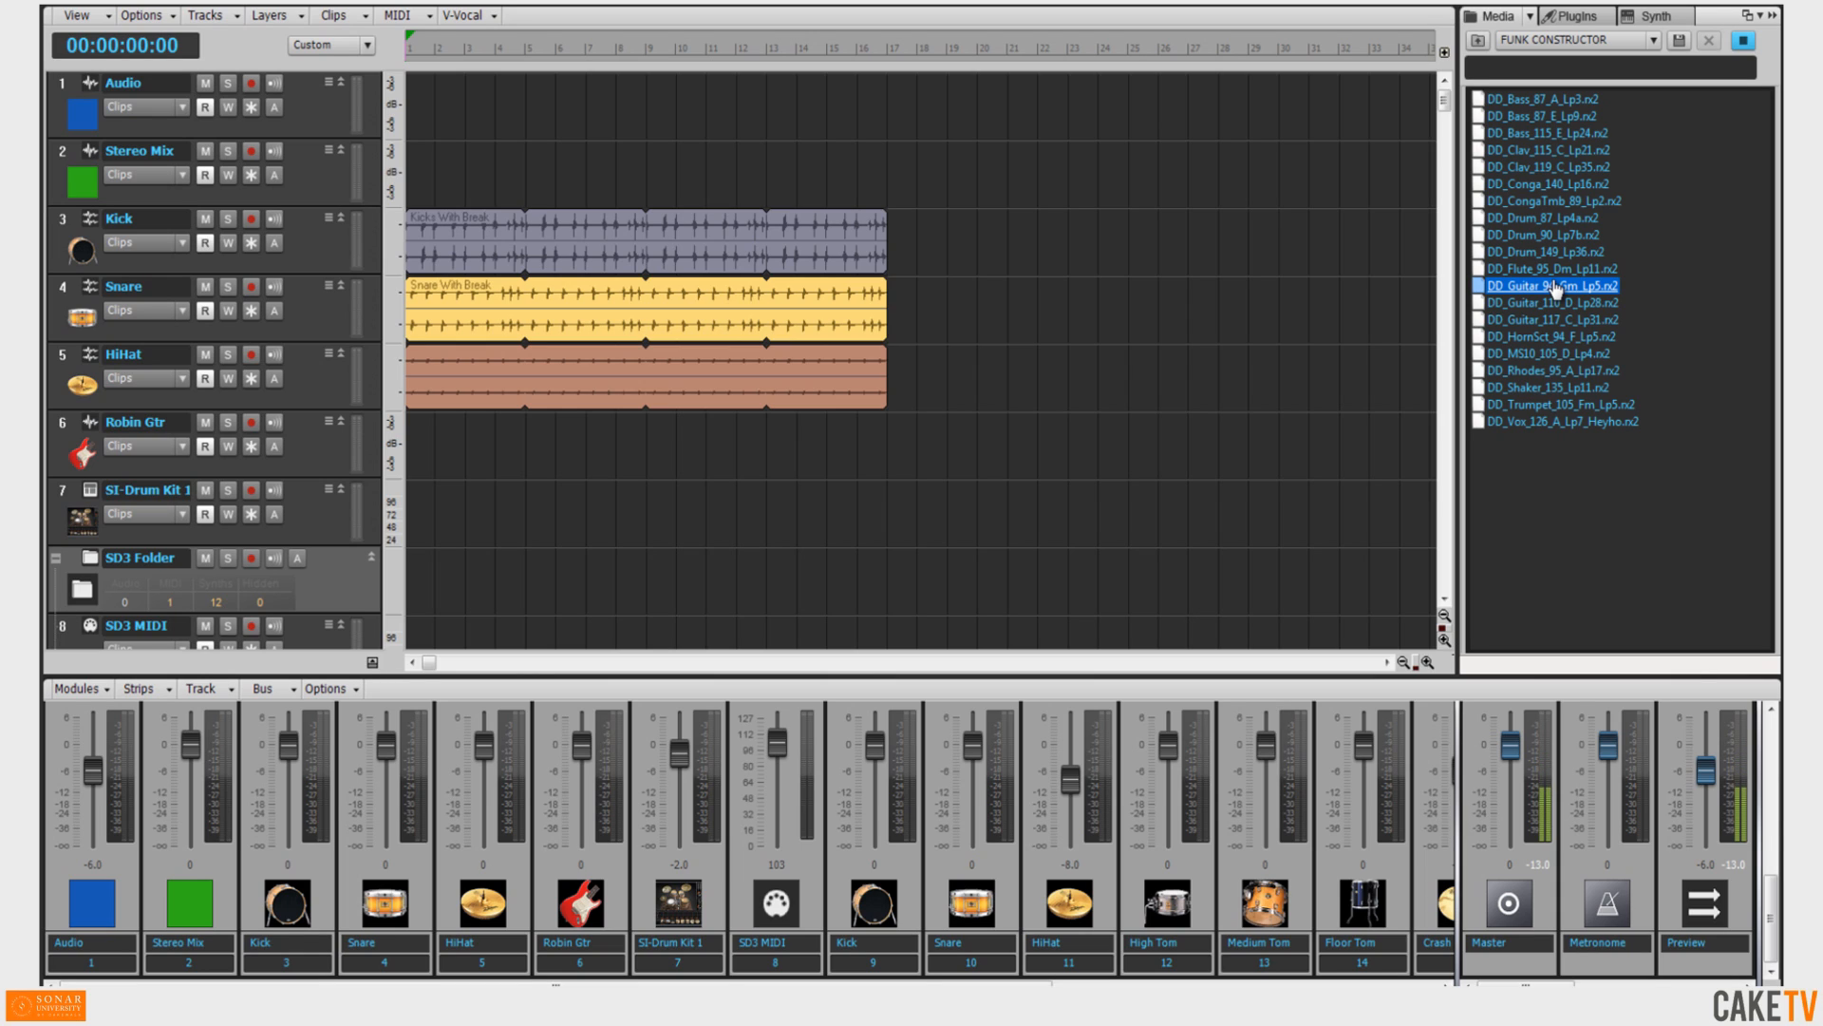
left_click(1558, 303)
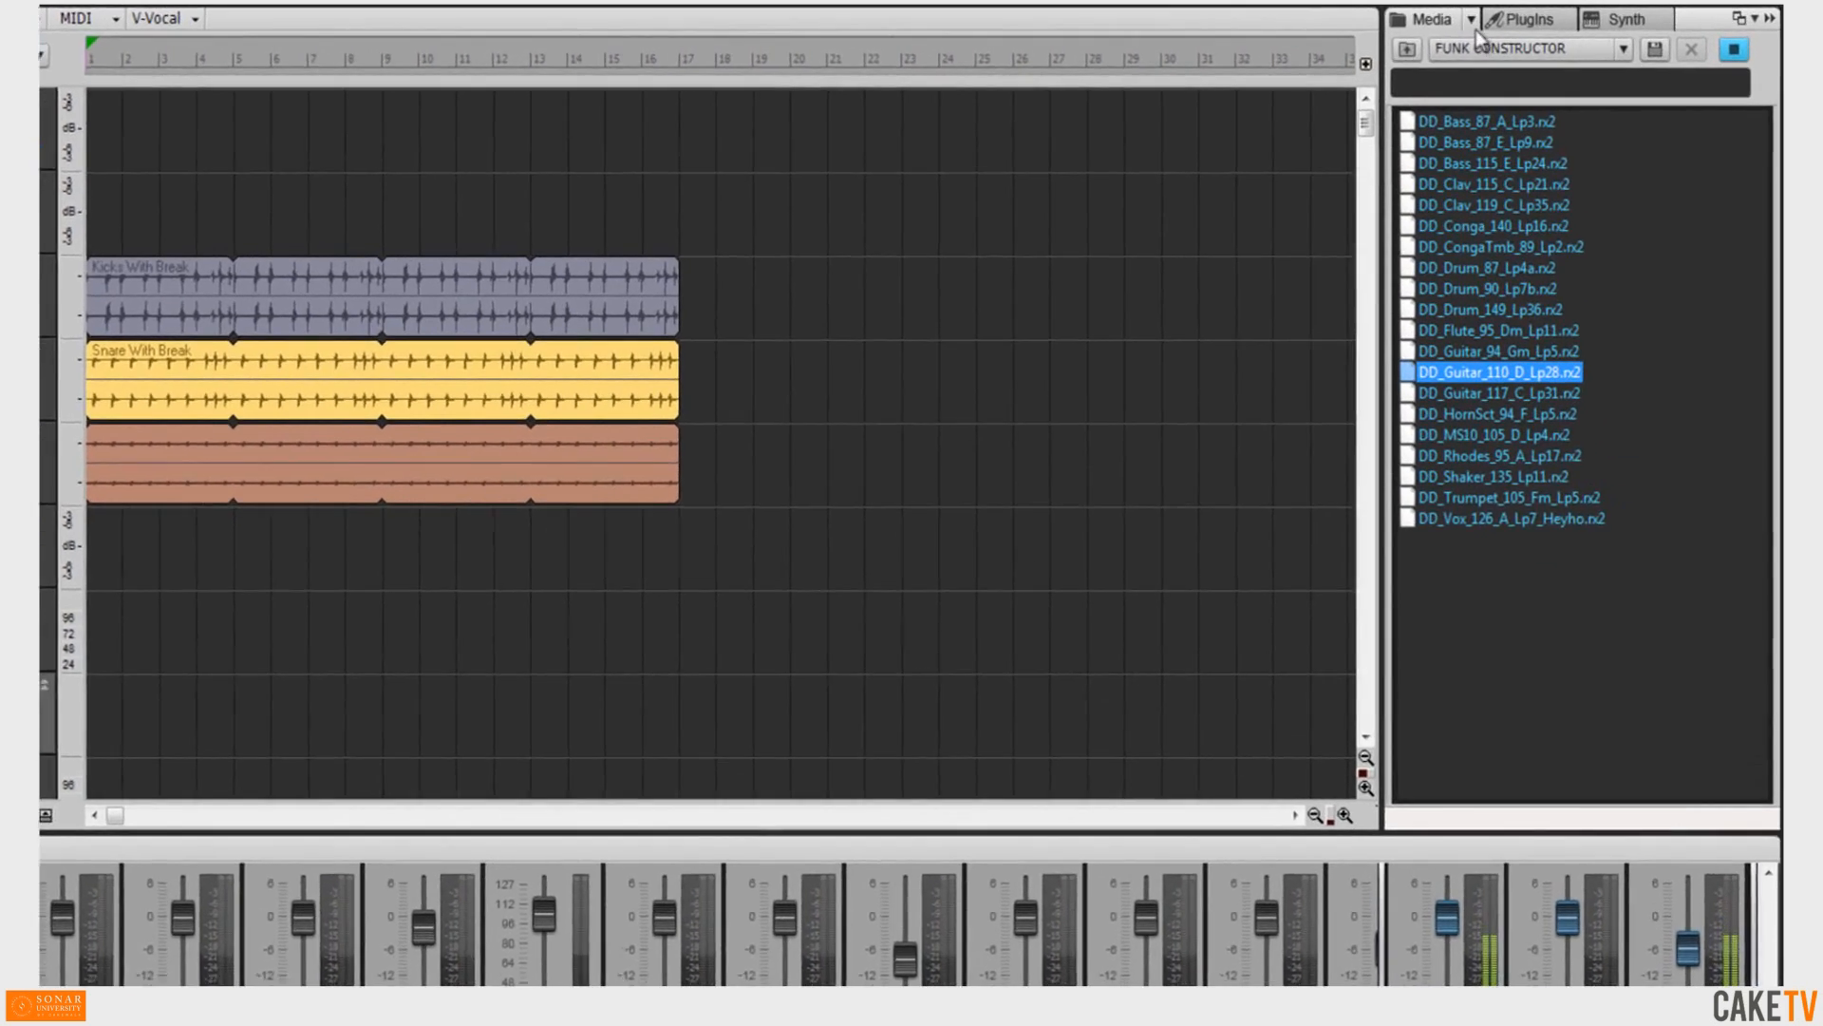
left_click(1521, 16)
left_click(1412, 166)
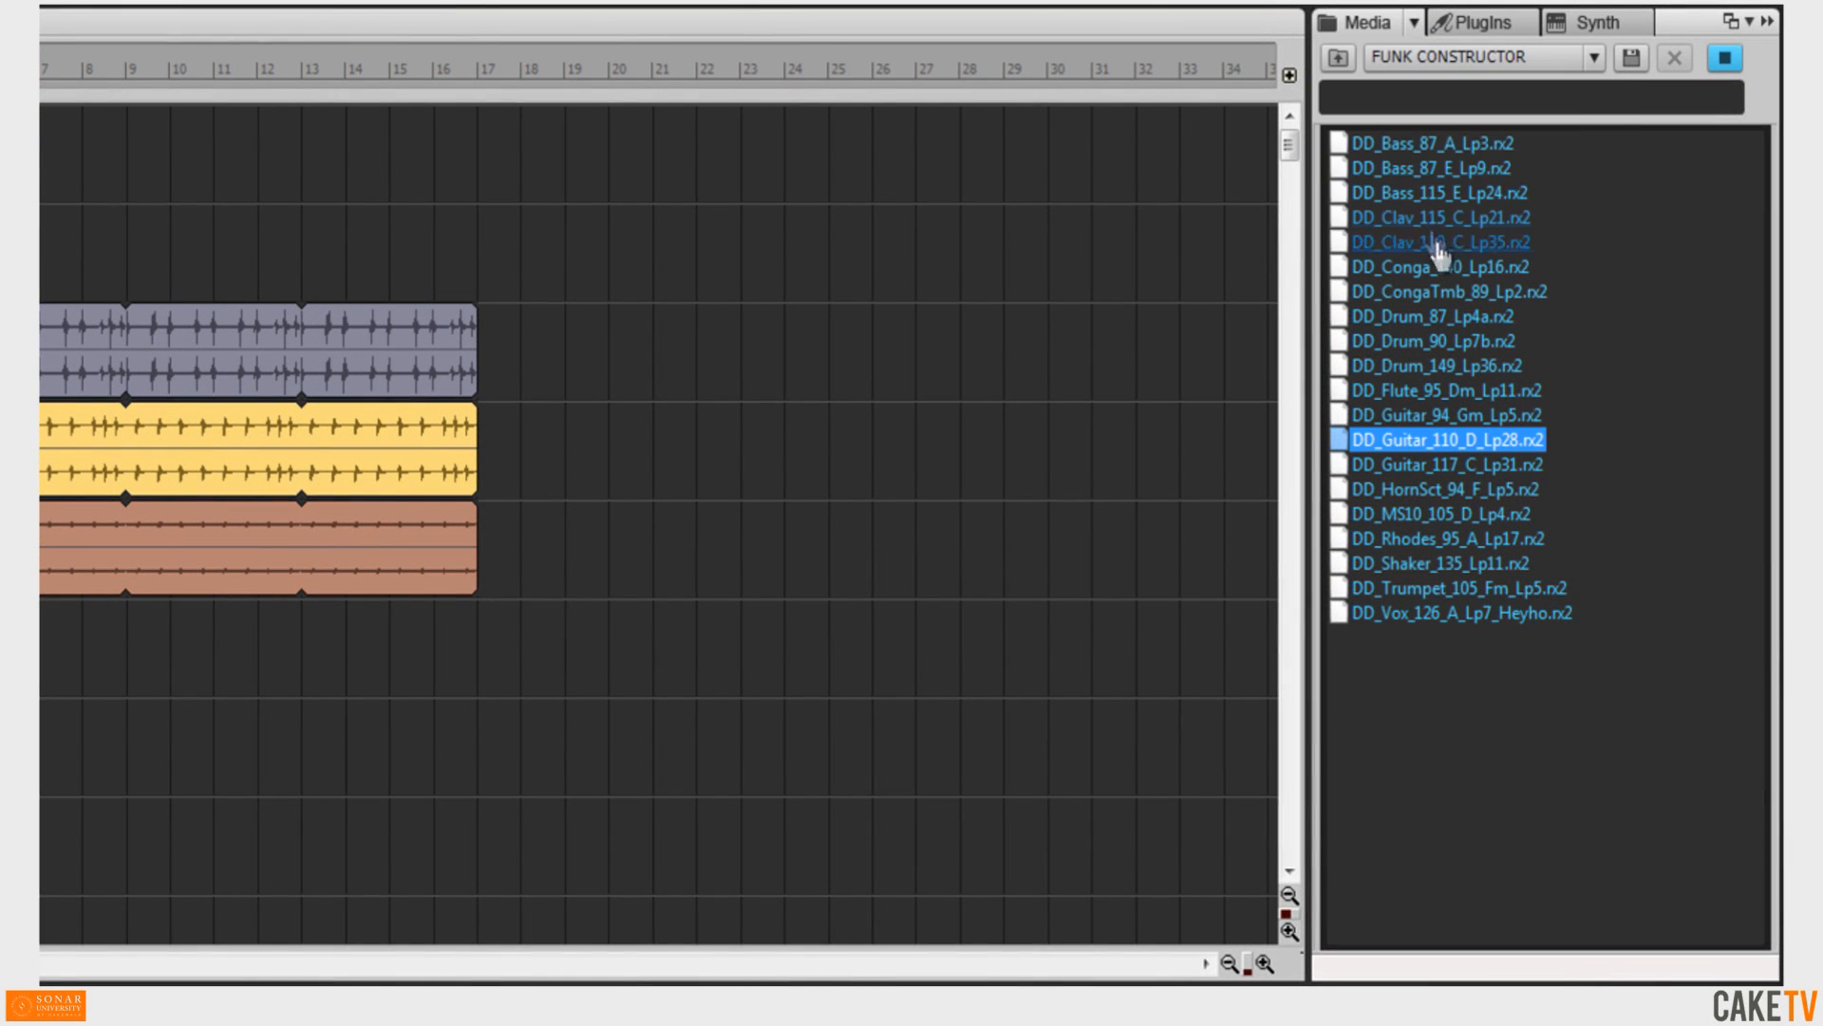
left_click(1455, 465)
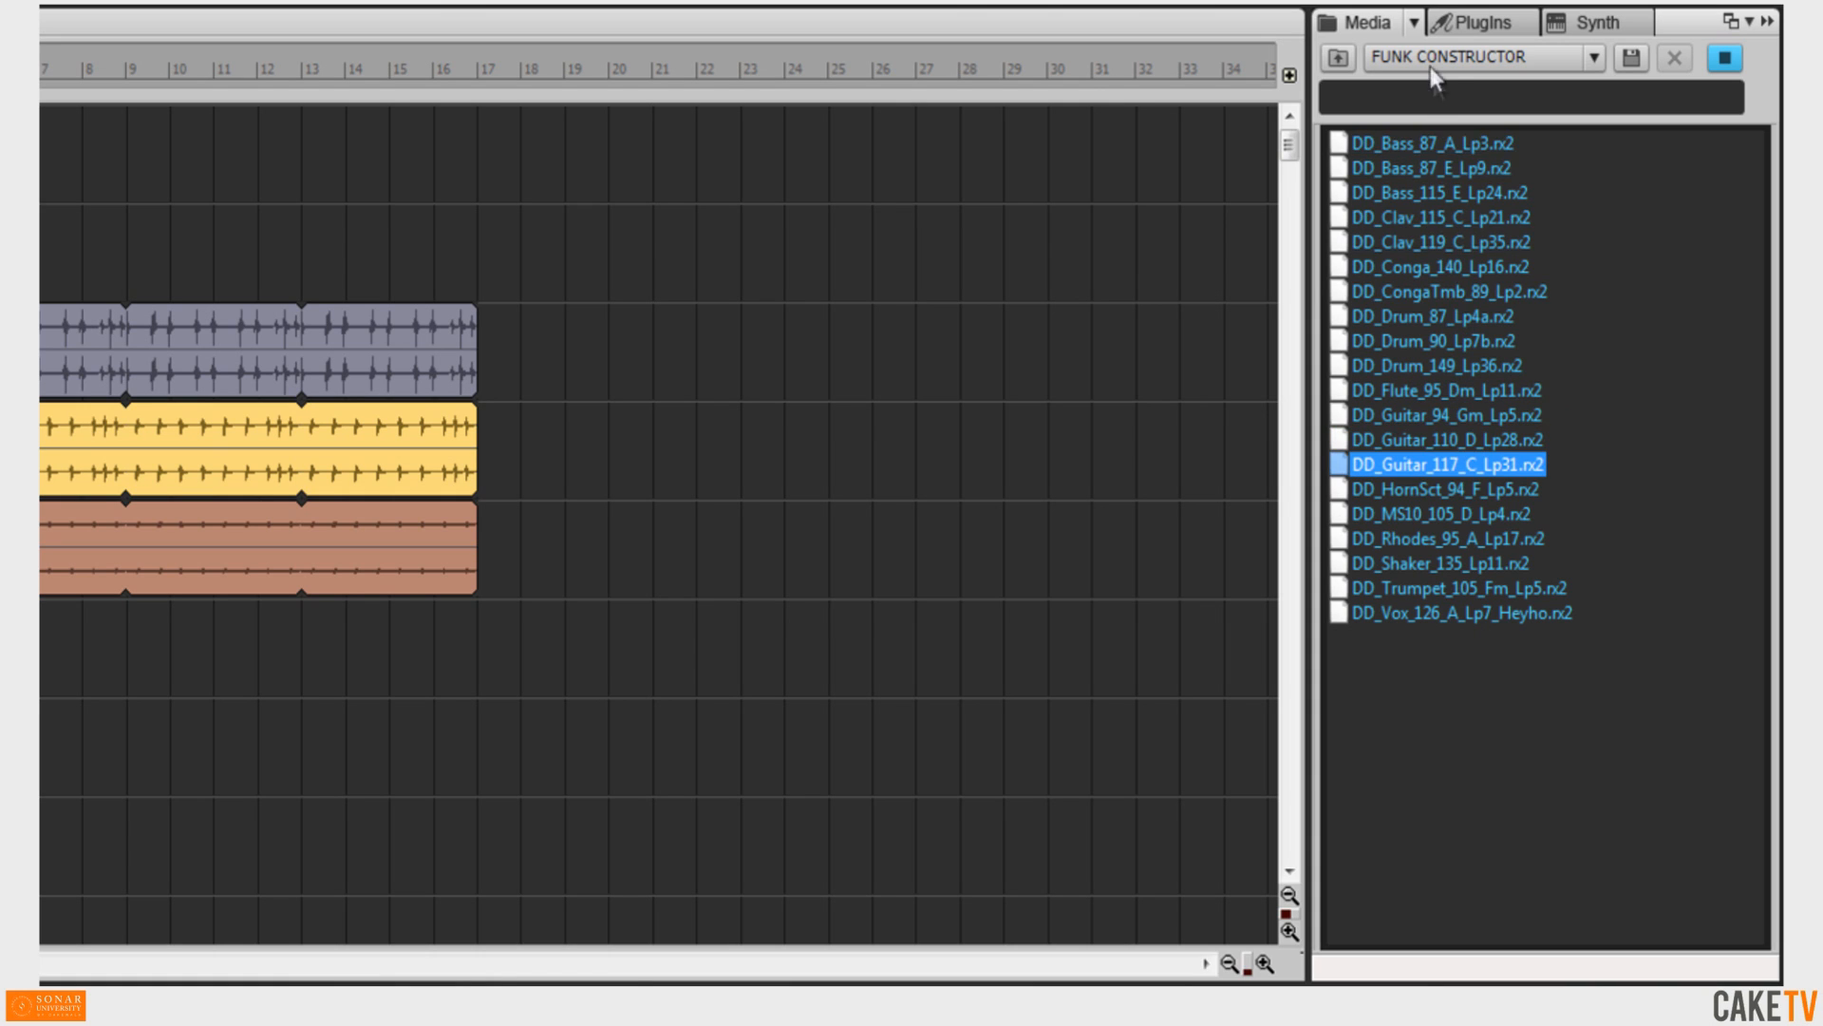
Review the Audio Preview Bus choices in the Media browser options menu.
left_click(1413, 22)
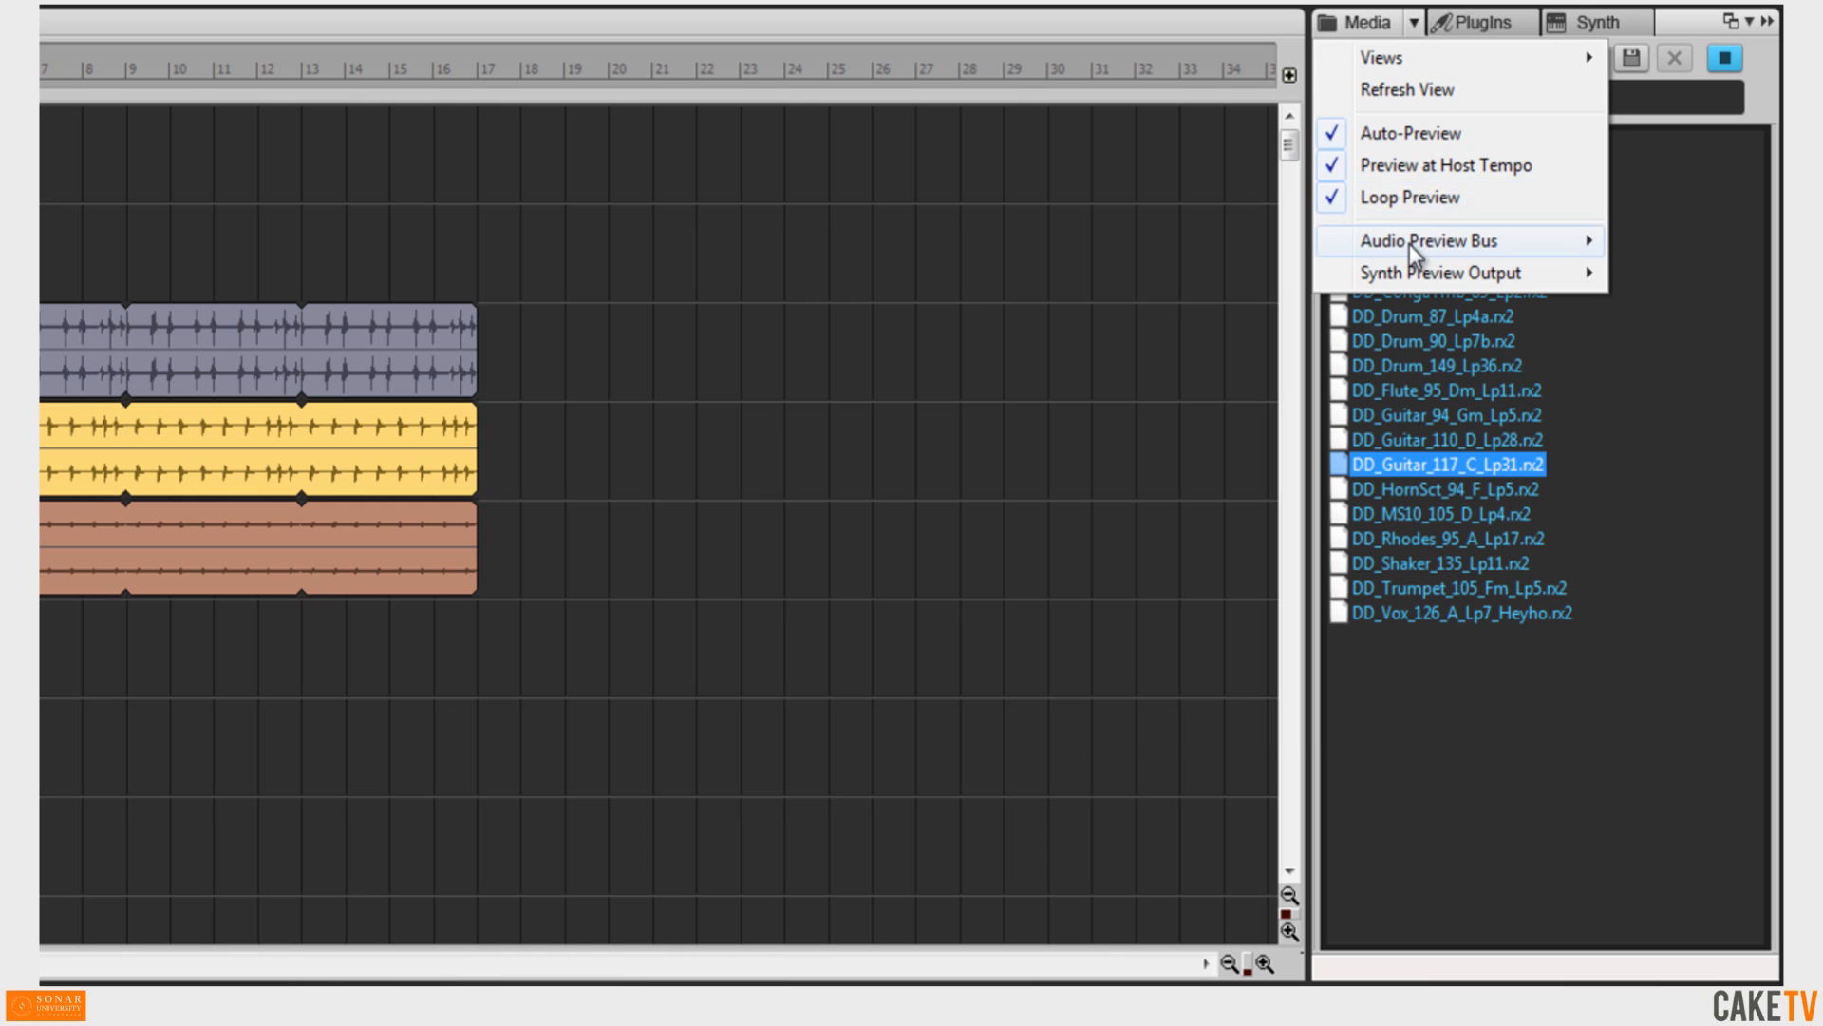
mouse_move(1410, 243)
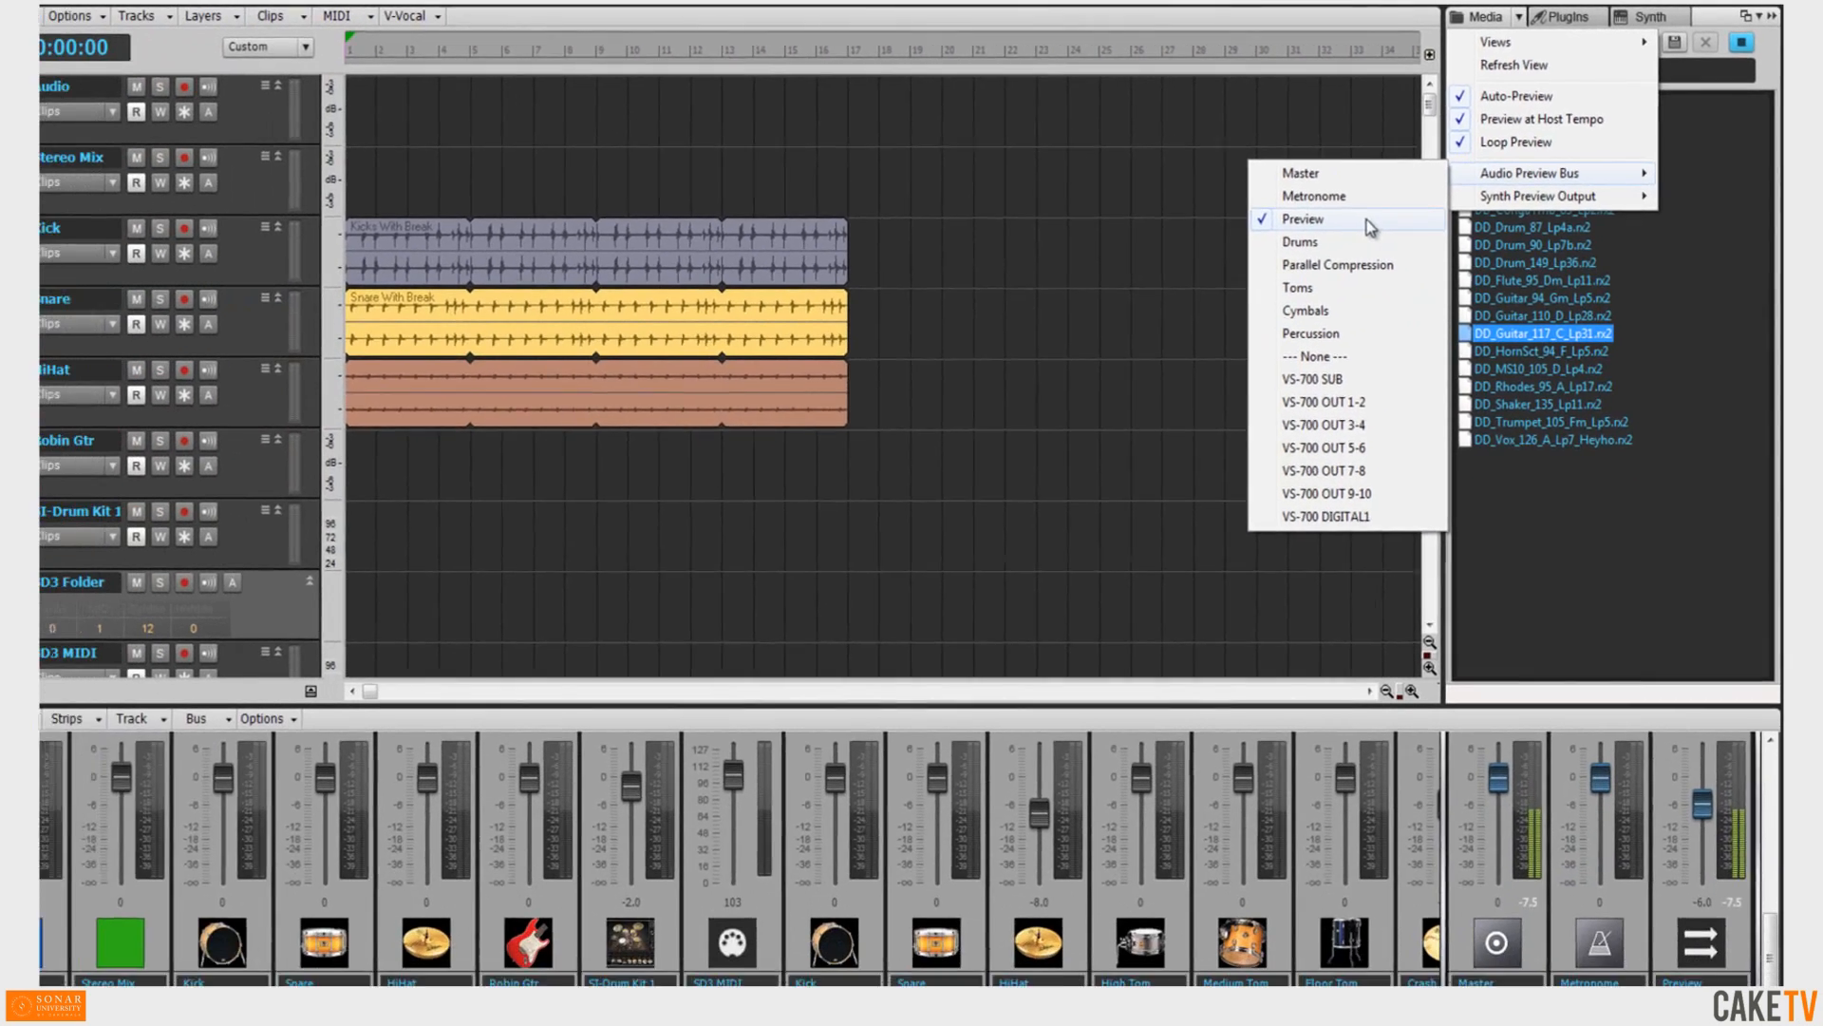
left_click(1290, 275)
Reset the Preview bus fader to -6.0 dB.
mouse_move(1723, 781)
left_mouse_down()
mouse_move(1717, 799)
mouse_move(1717, 777)
left_mouse_up()
right_click(1707, 765)
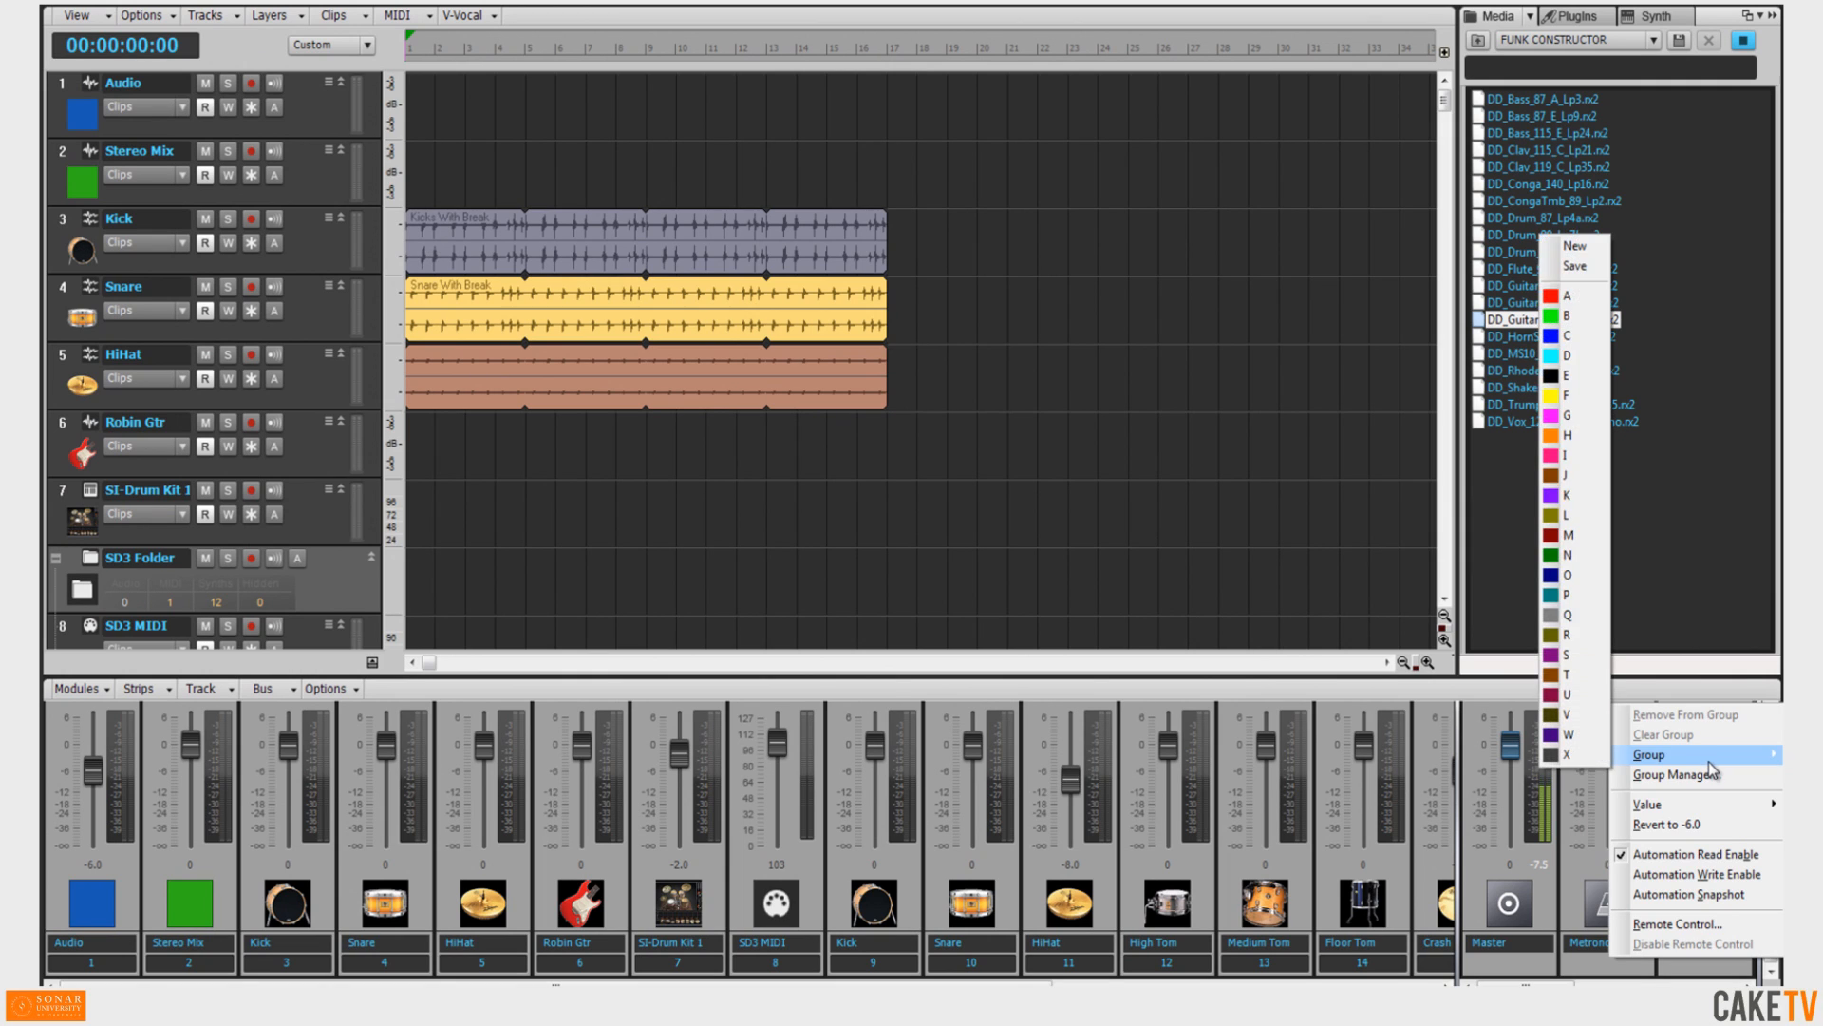
left_click(1725, 840)
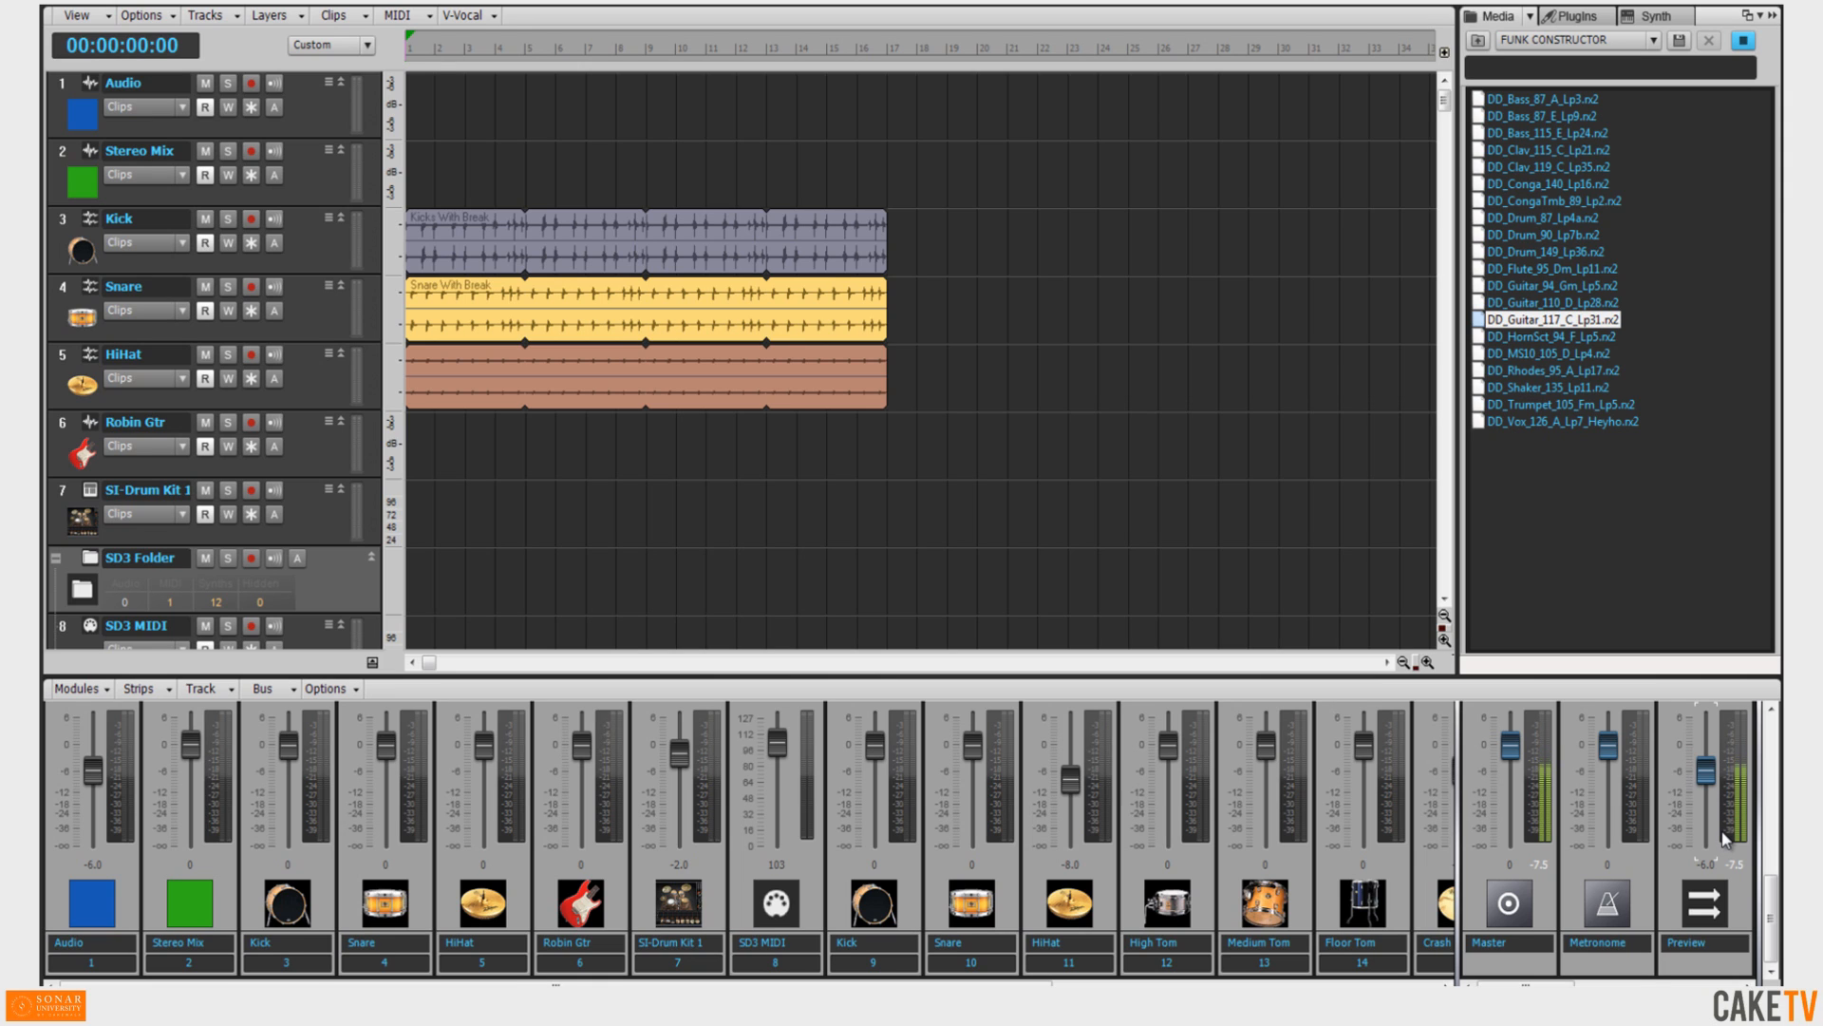
Drag the DD_Guitar_117_C_Lp31 loop into the empty track area below Percussion 4 to create a new audio track.
left_click_drag(1447, 98, 1445, 530)
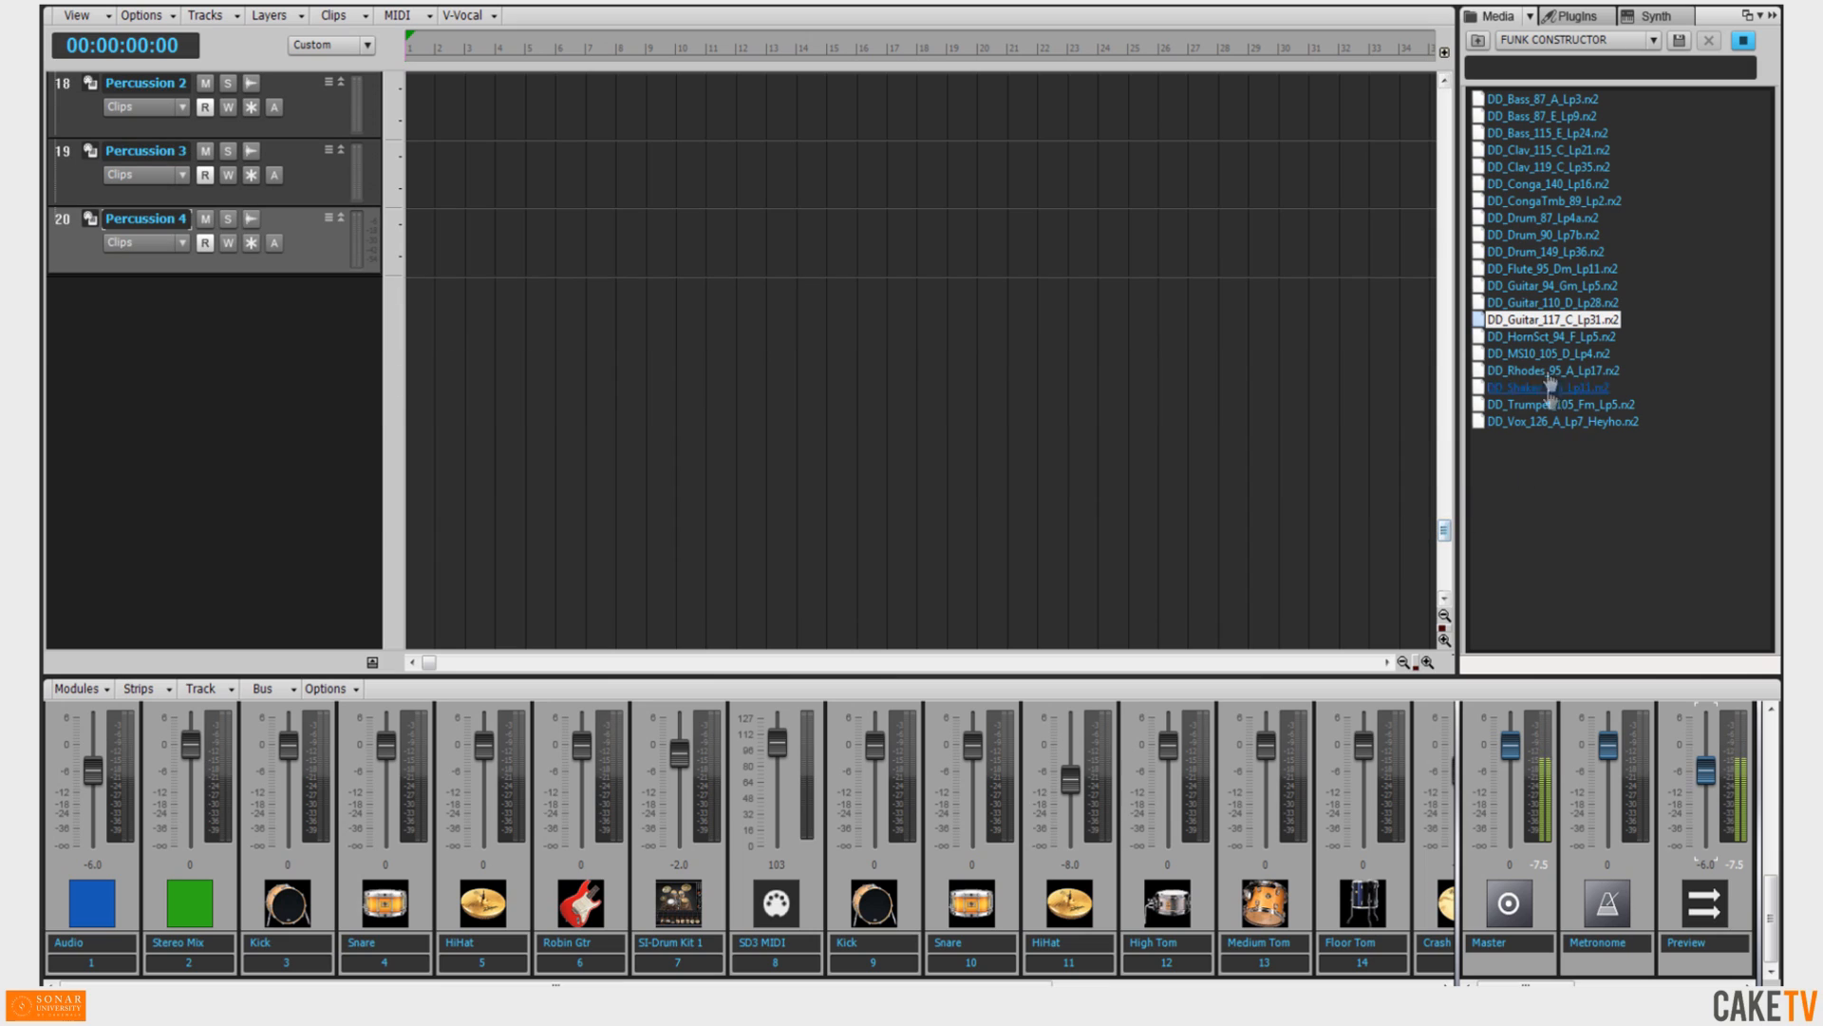
left_click_drag(1548, 326, 412, 311)
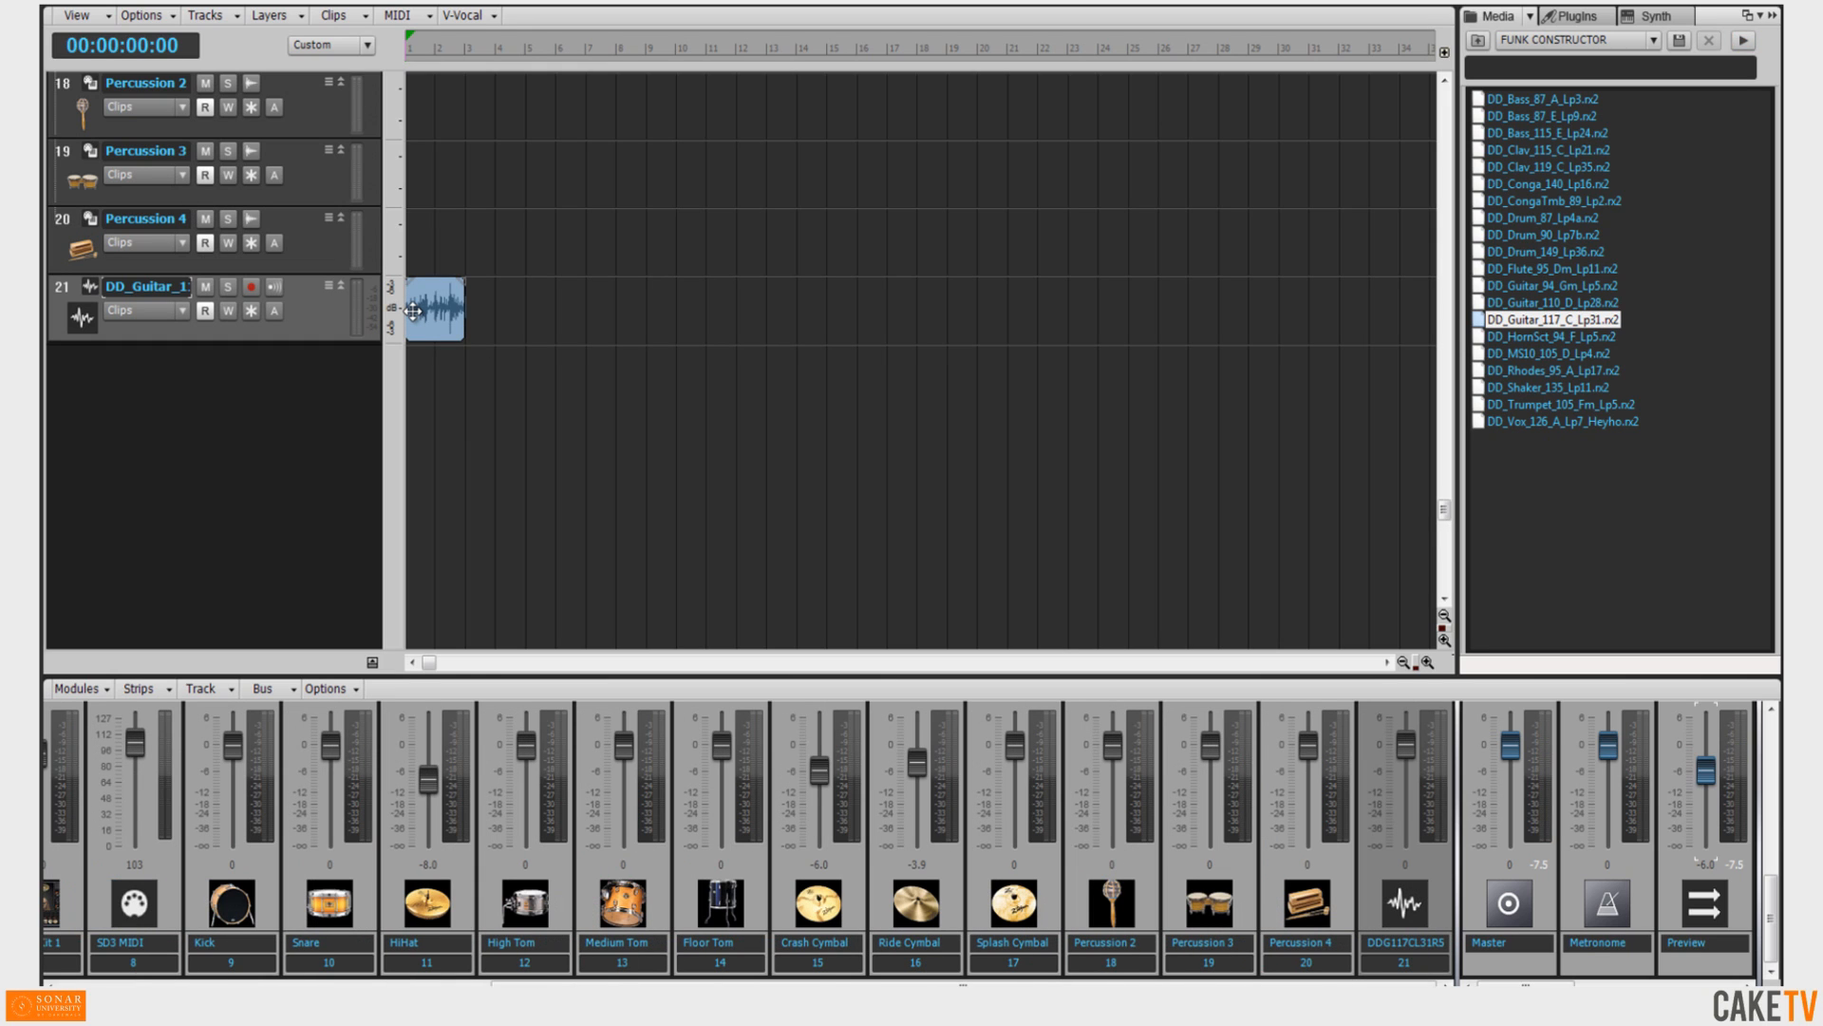
Select the DD_HornSct_94_F_Lp5 and DD_CongaTmb_89_Lp2 loops together and drop them below the guitar track as two new tracks.
left_click(1516, 338)
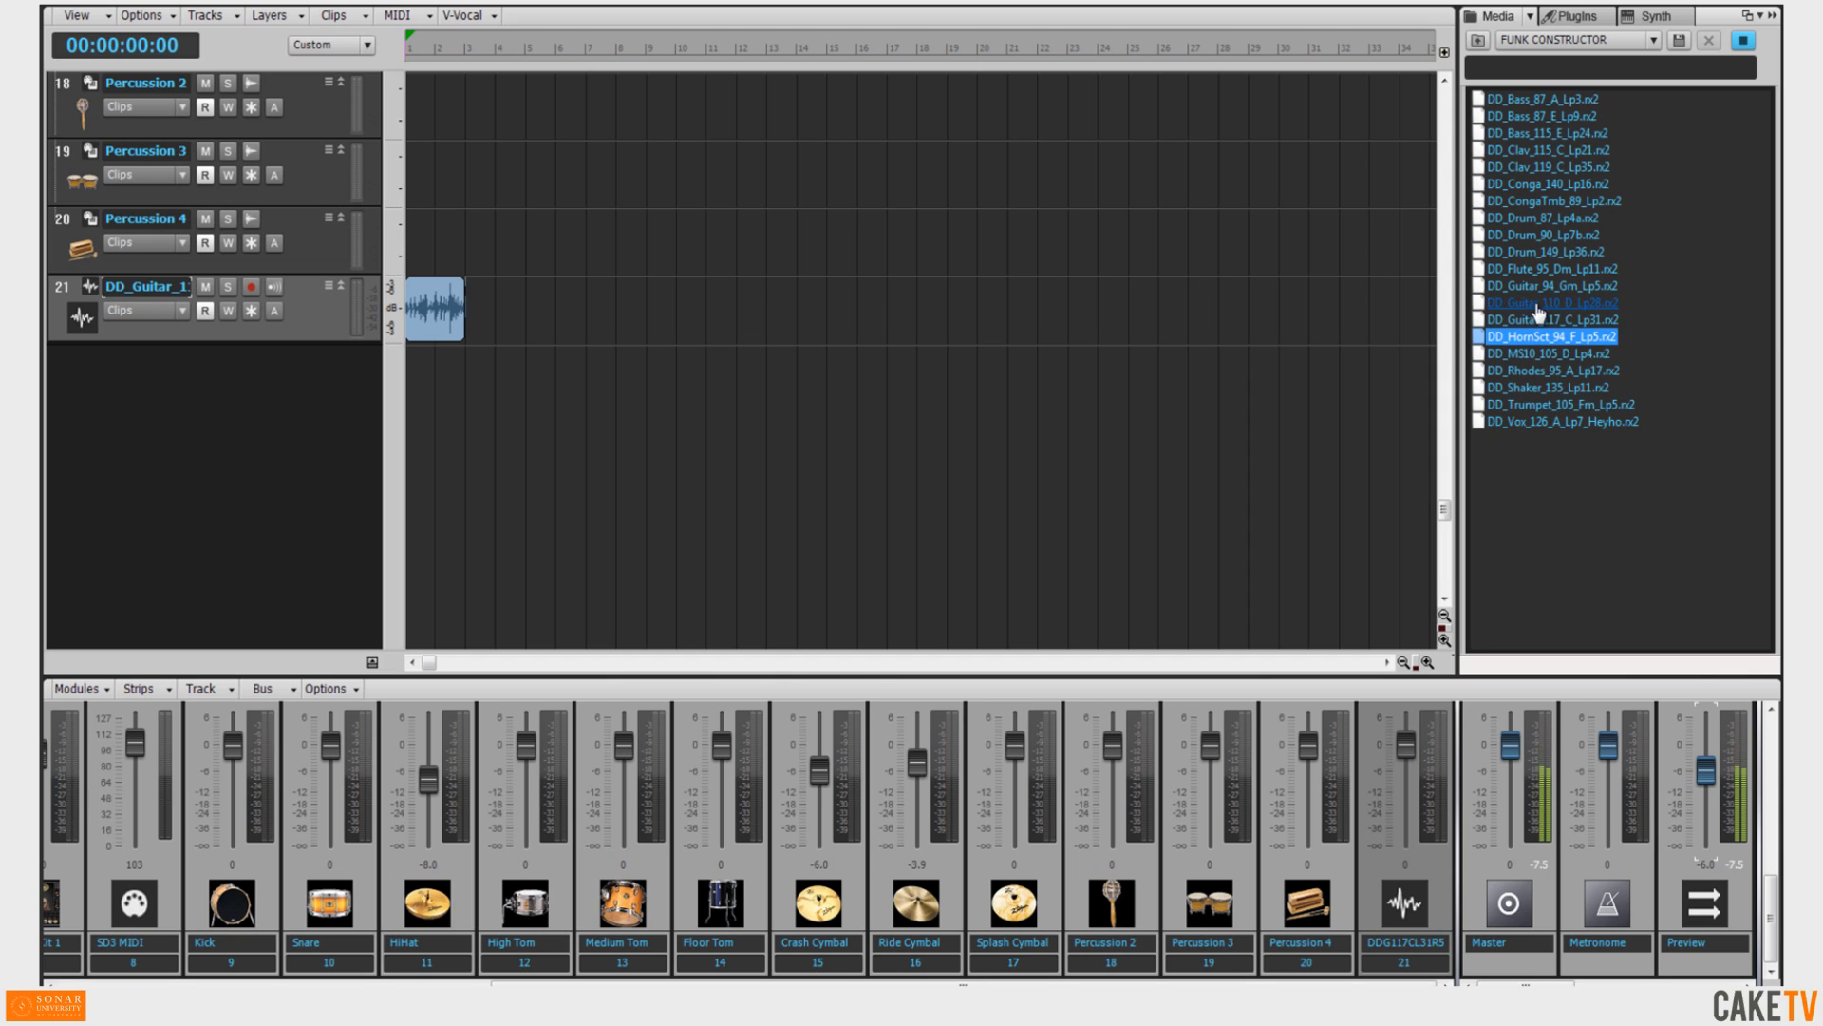
left_click(1551, 201, "ctrl")
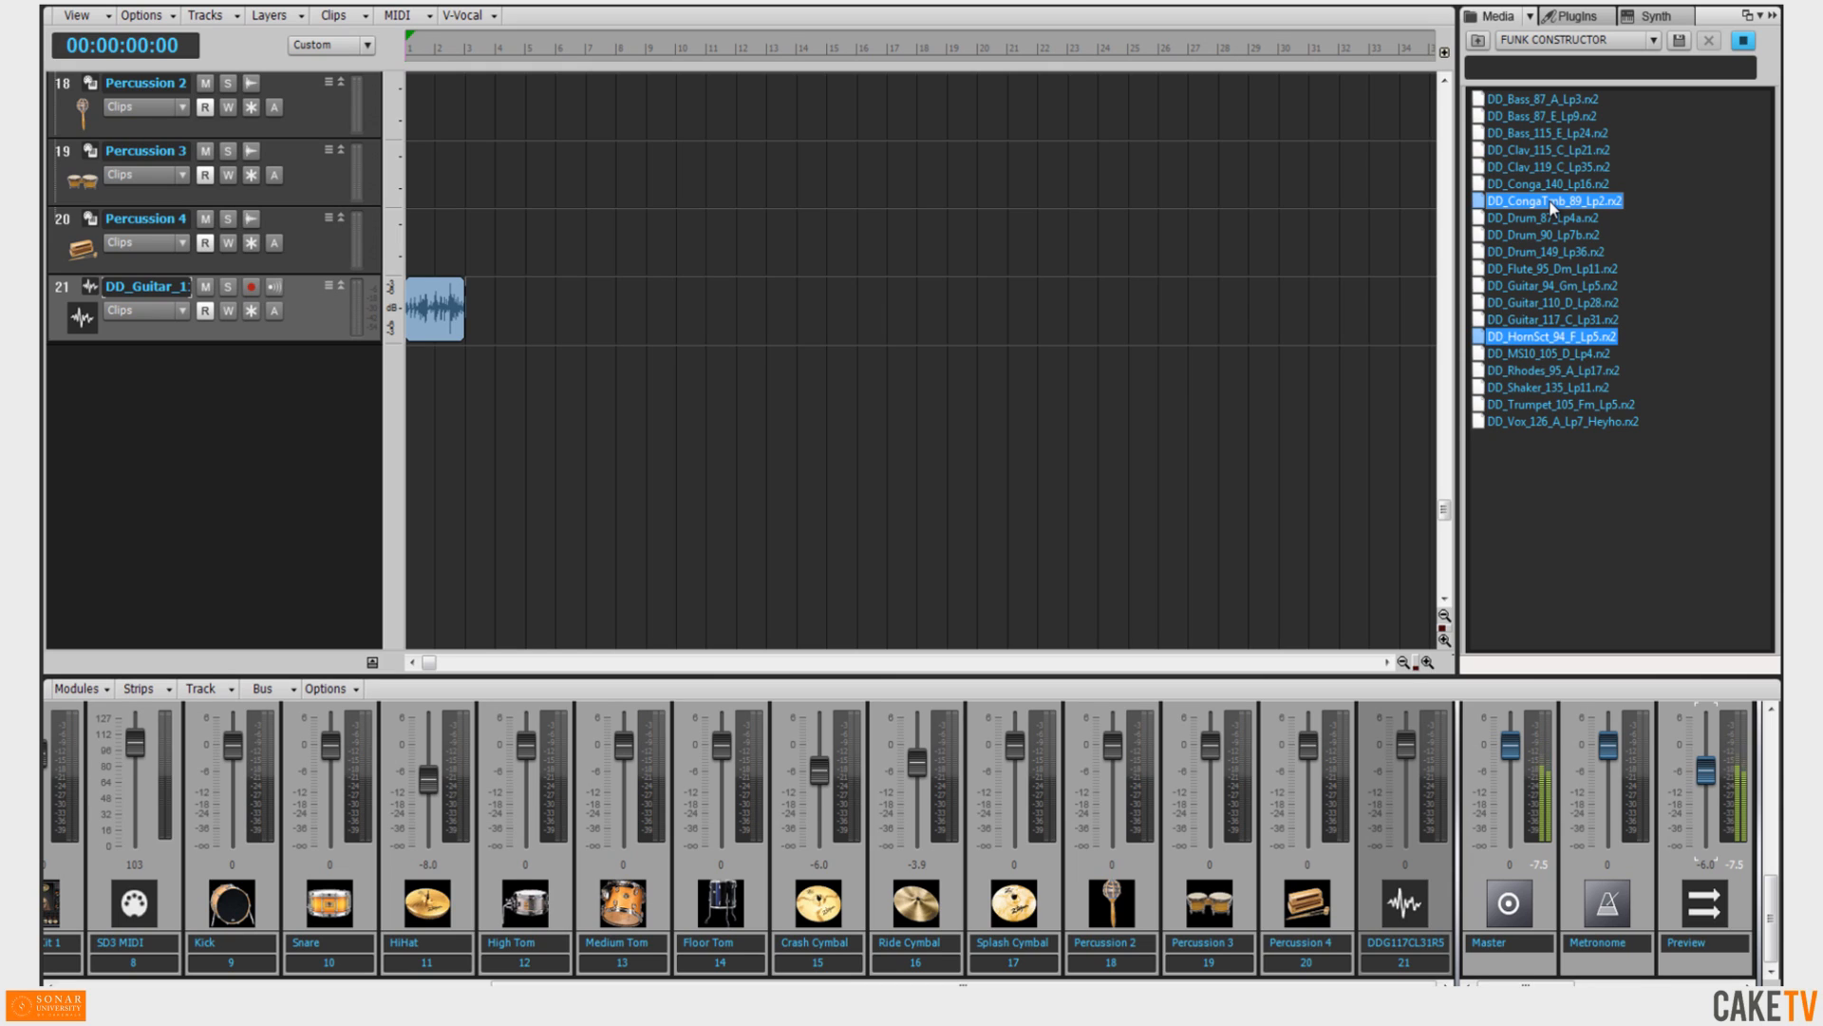
left_click_drag(1551, 205, 415, 370)
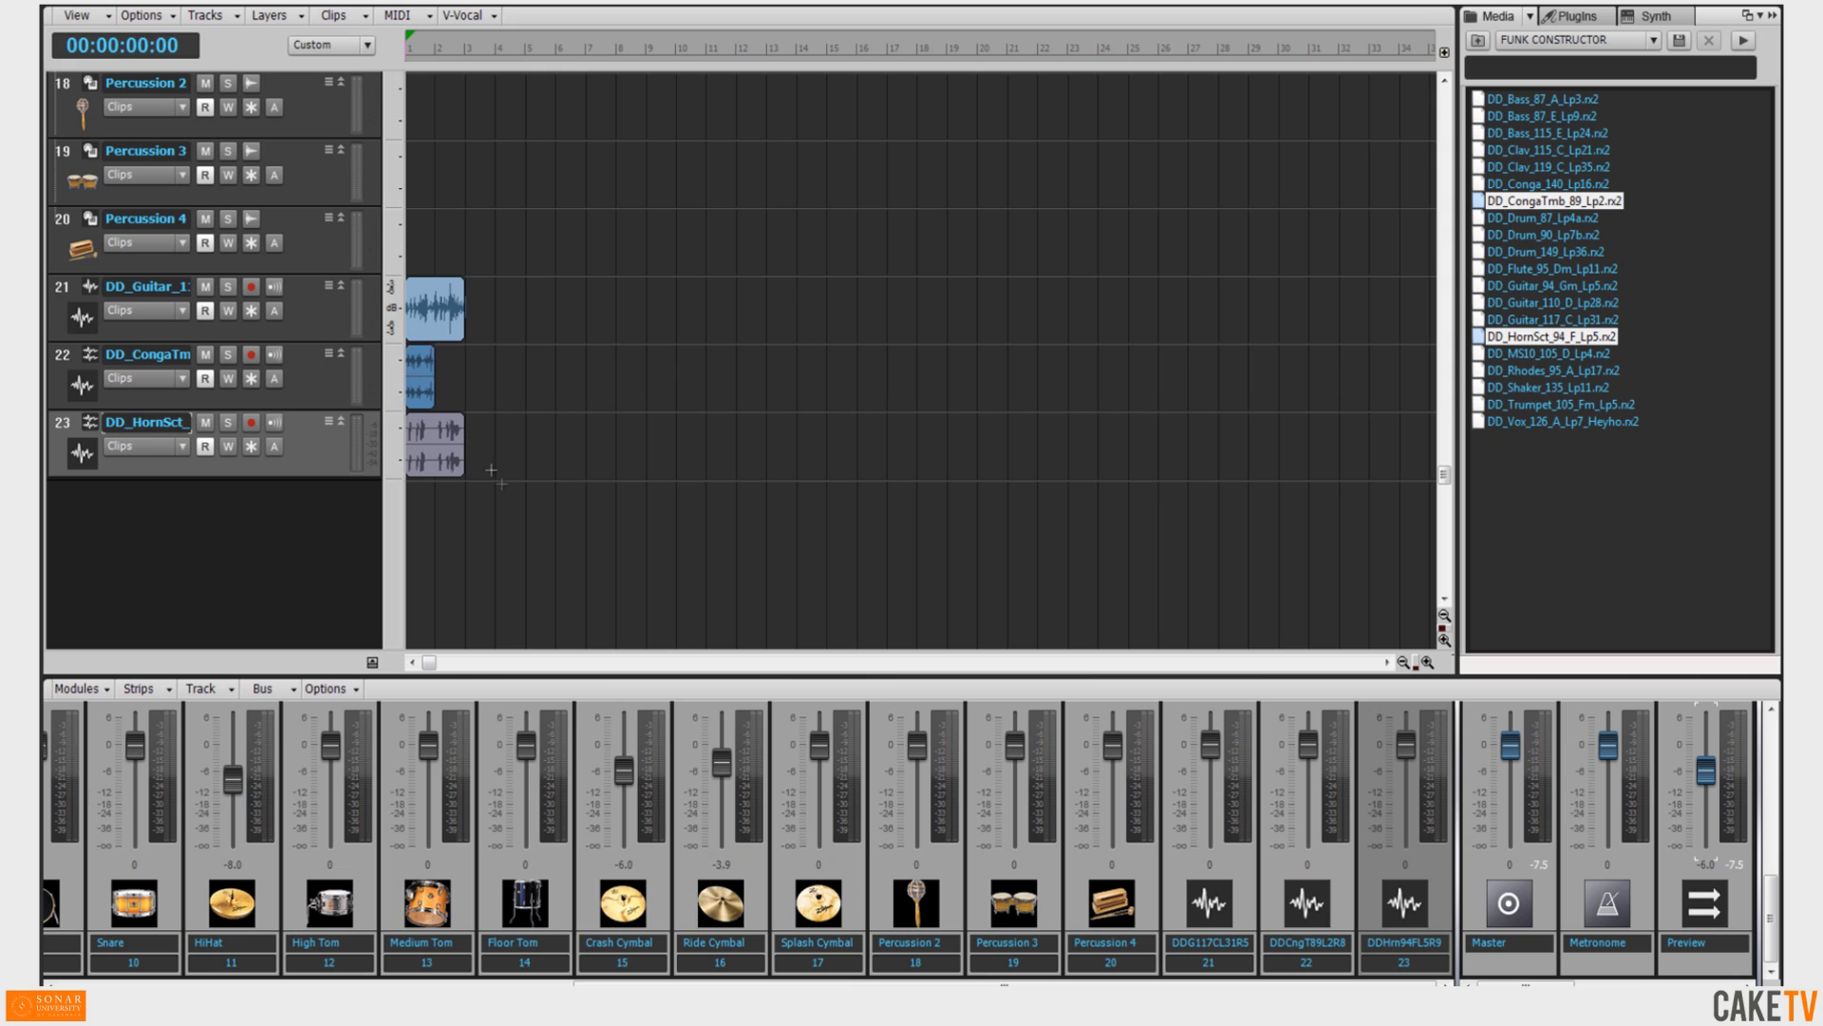
Select the three new loop clips and roll them out to repeat until about measure 19.
left_click_drag(514, 498, 395, 285)
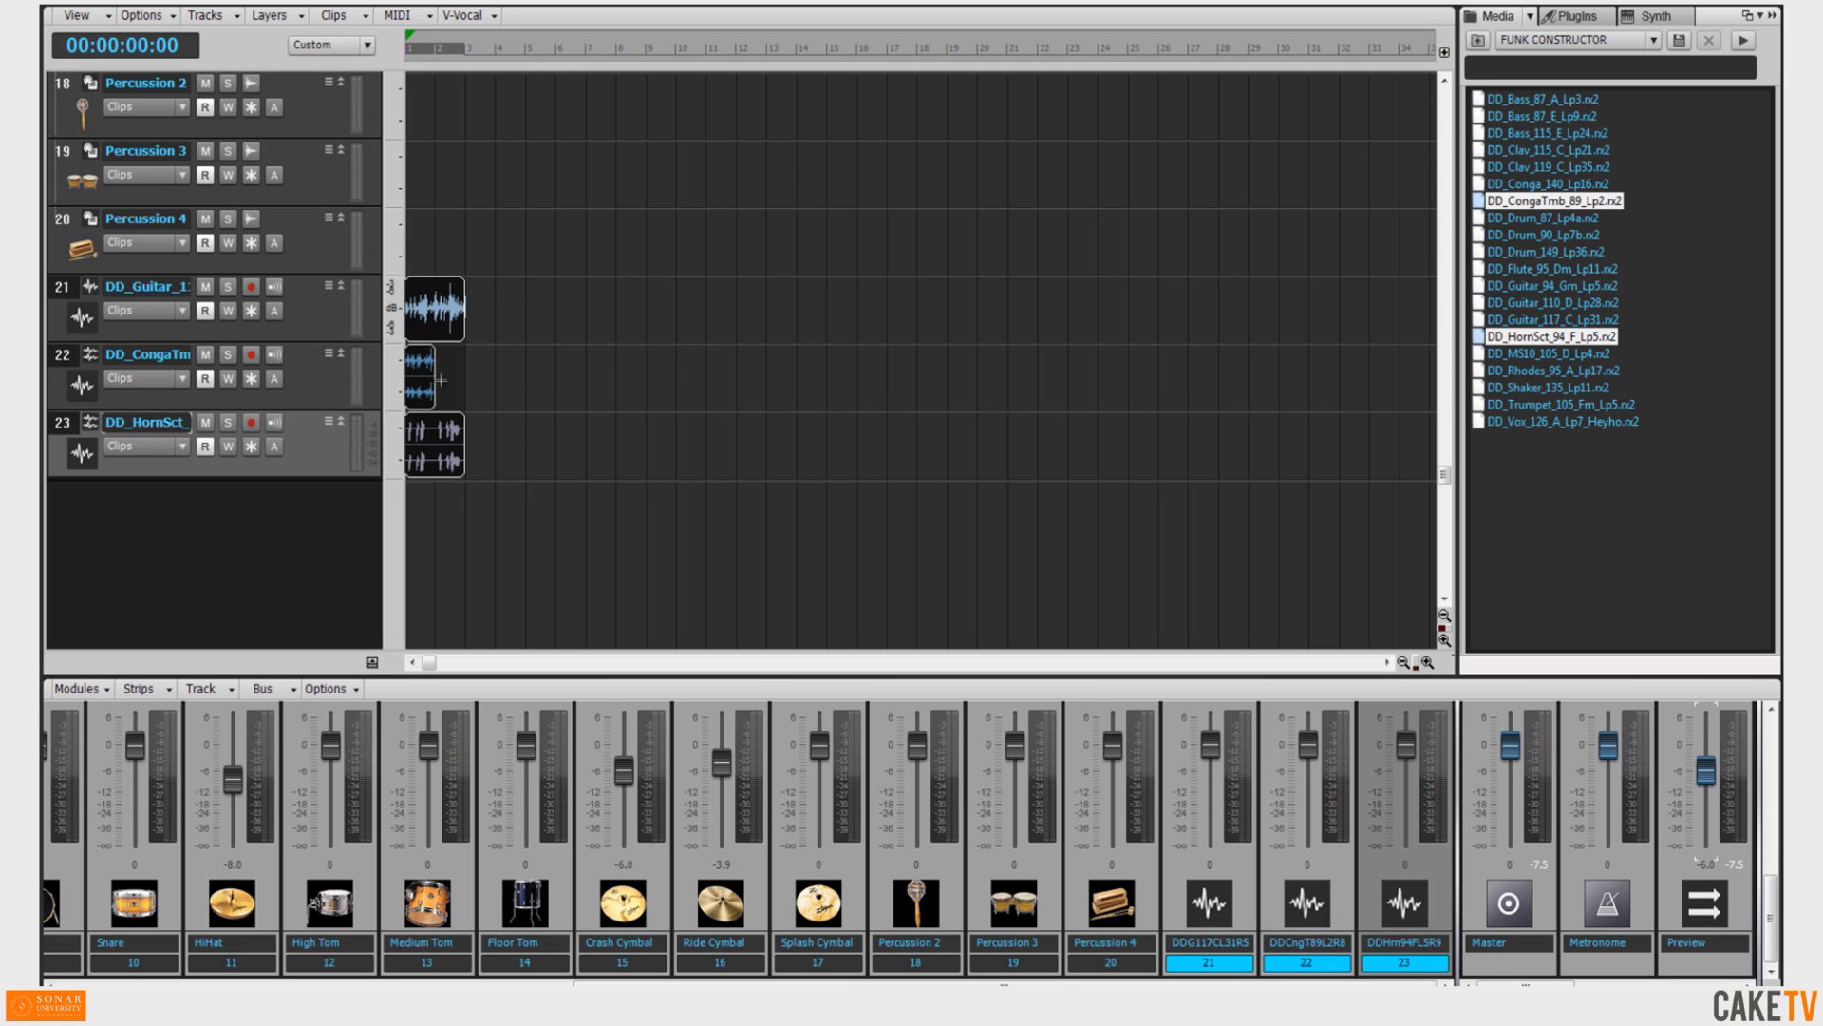
left_click_drag(435, 378, 953, 381)
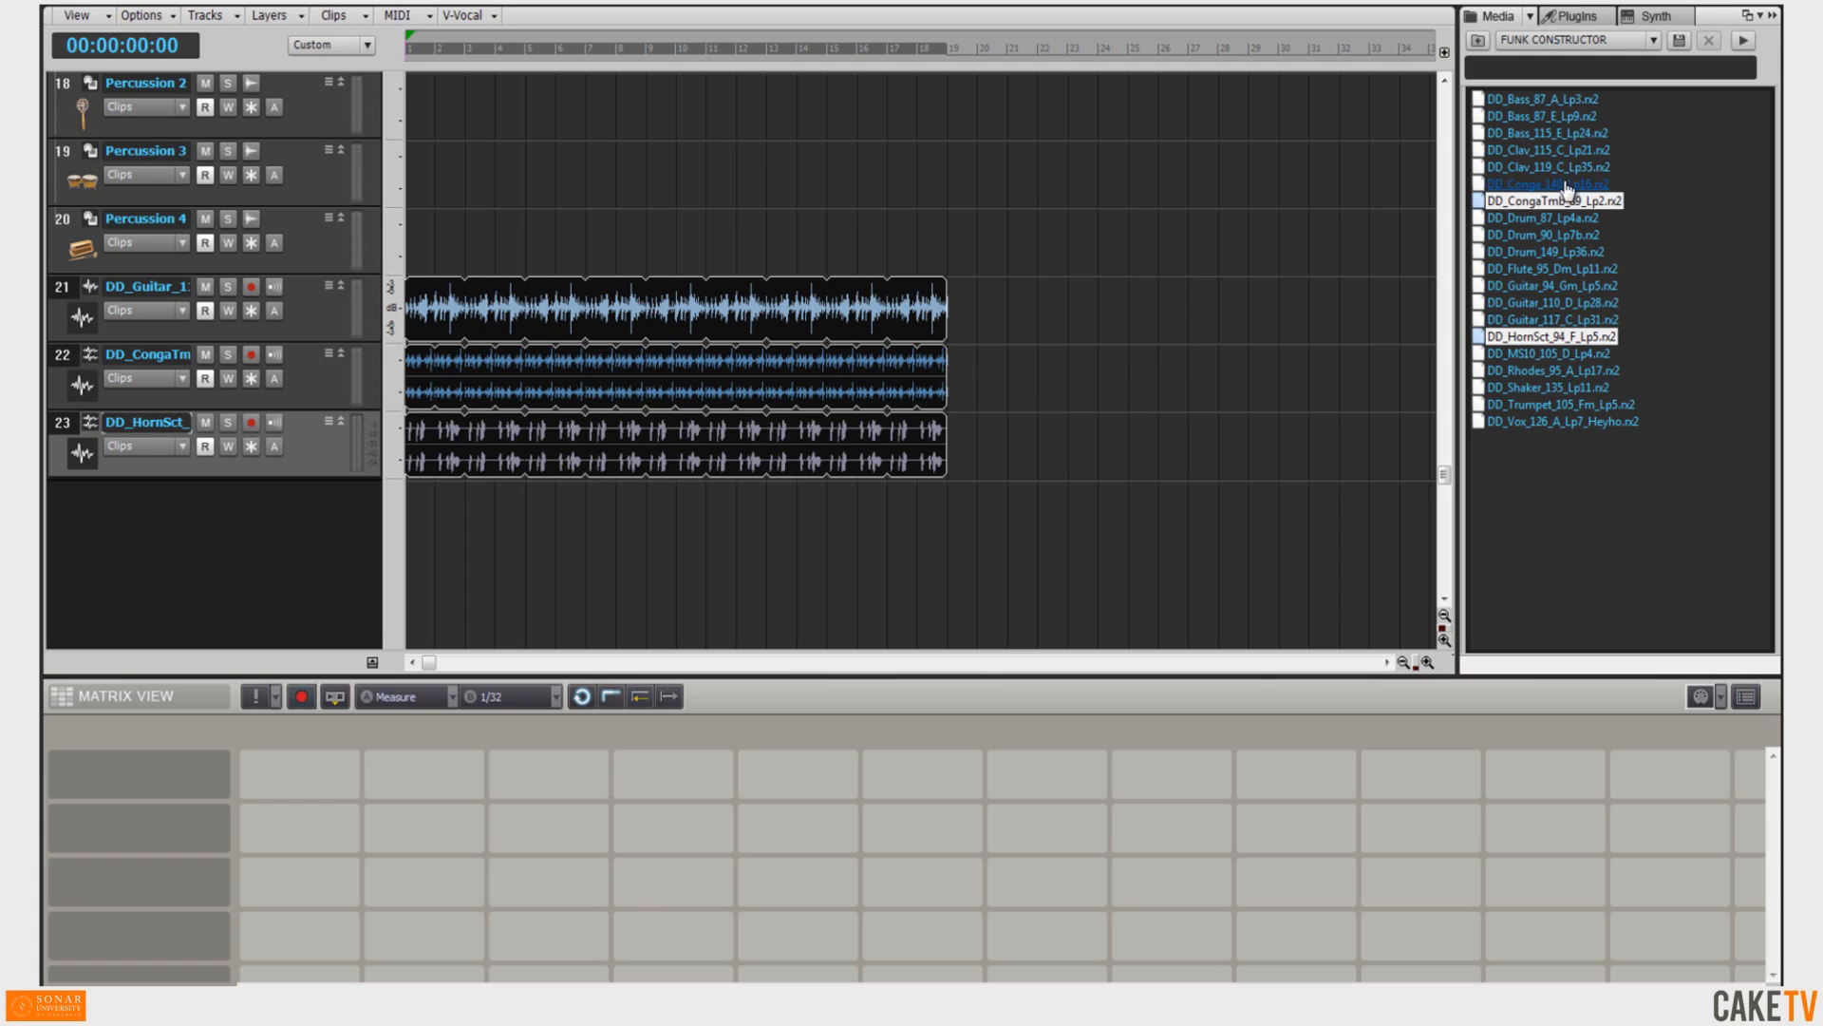
Drop the DD_Conga_140_Lp16 loop into the first Matrix View cell and trigger it.
left_click(1565, 183)
left_click_drag(1565, 187, 306, 771)
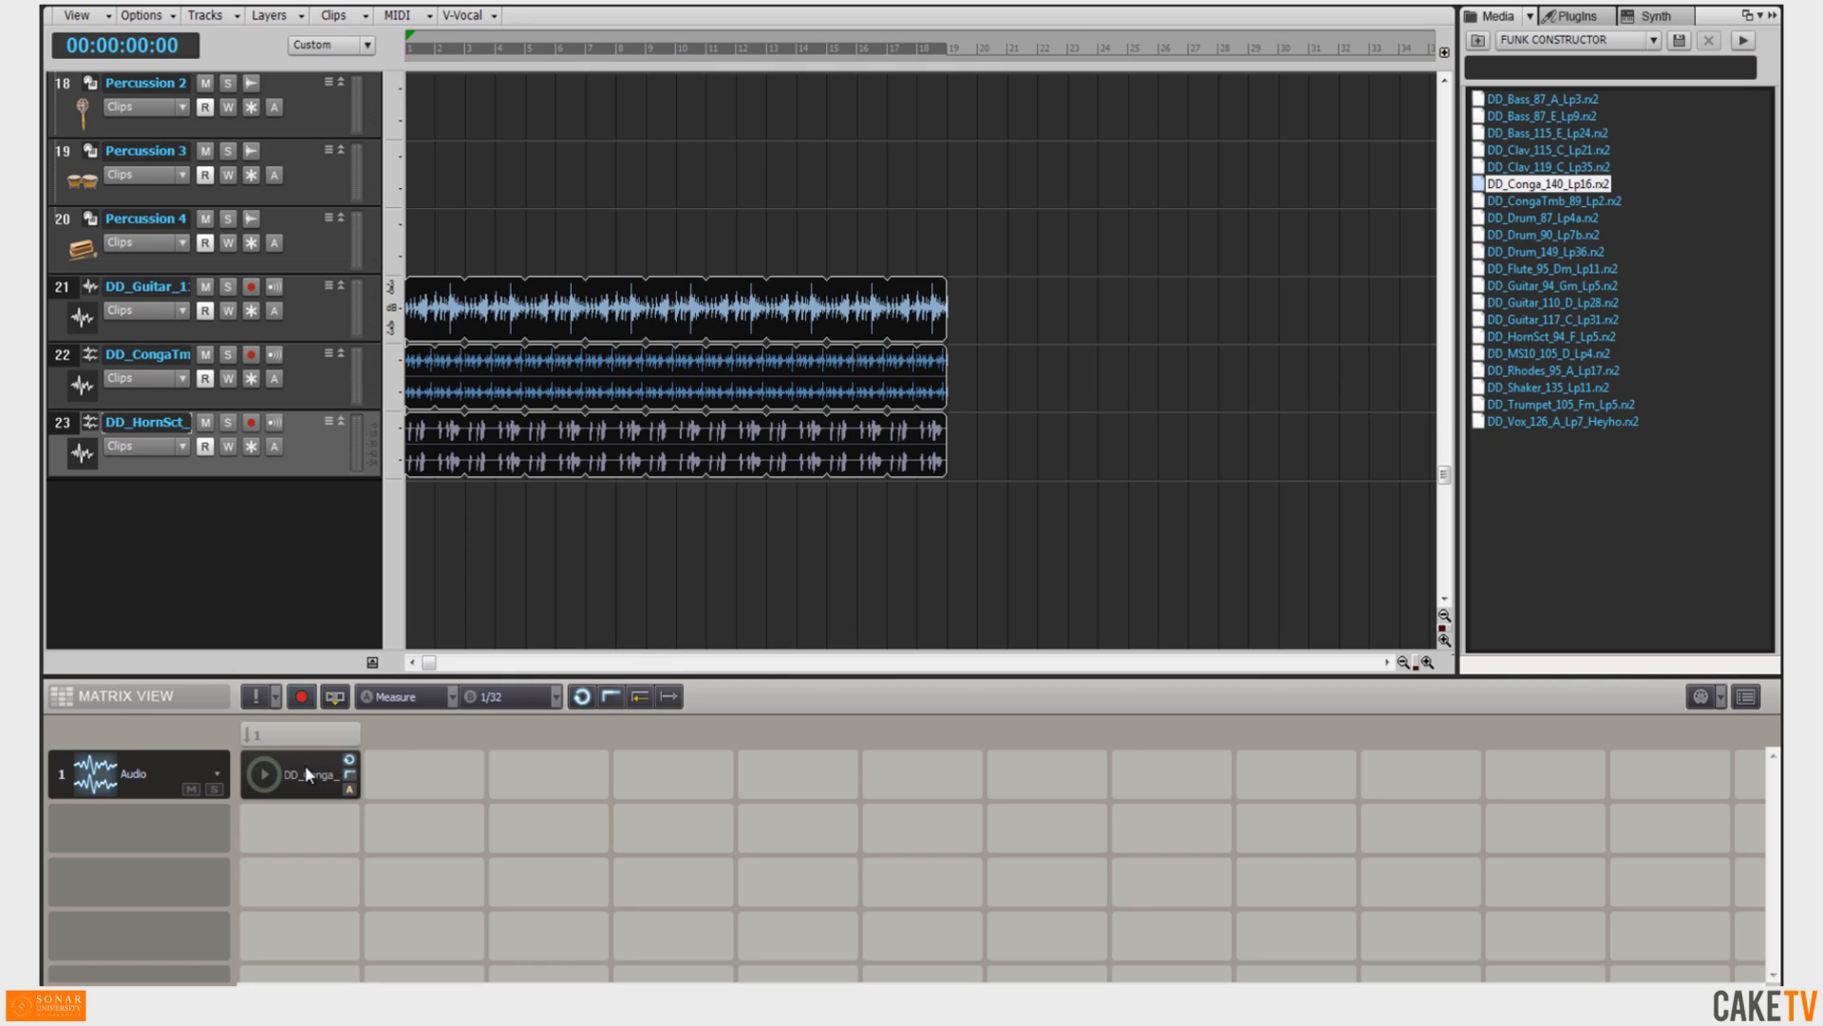
left_click(300, 771)
Drop the DD_CongaTmb_89_Lp2 and DD_Drum_87_Lp4a loops into the second Matrix column and trigger that column.
left_click(1550, 219)
left_click(1560, 200, "ctrl")
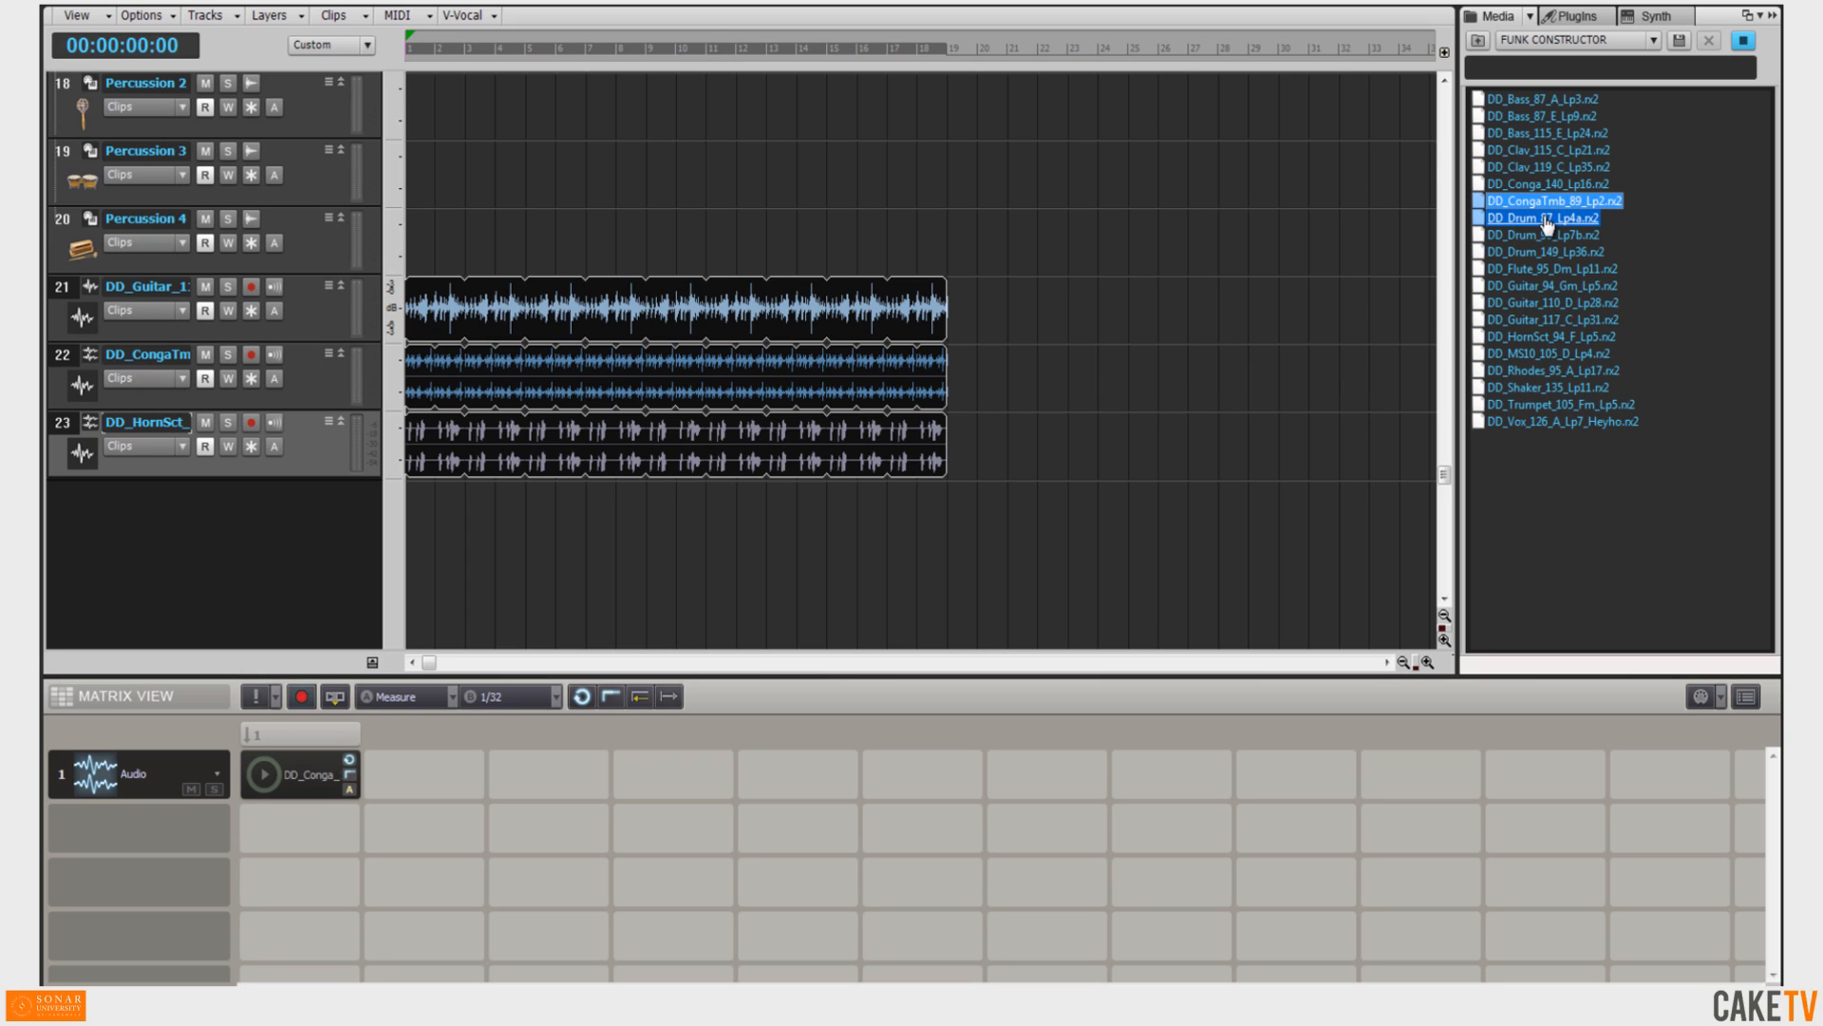
left_click_drag(1548, 223, 424, 775)
left_click(426, 733)
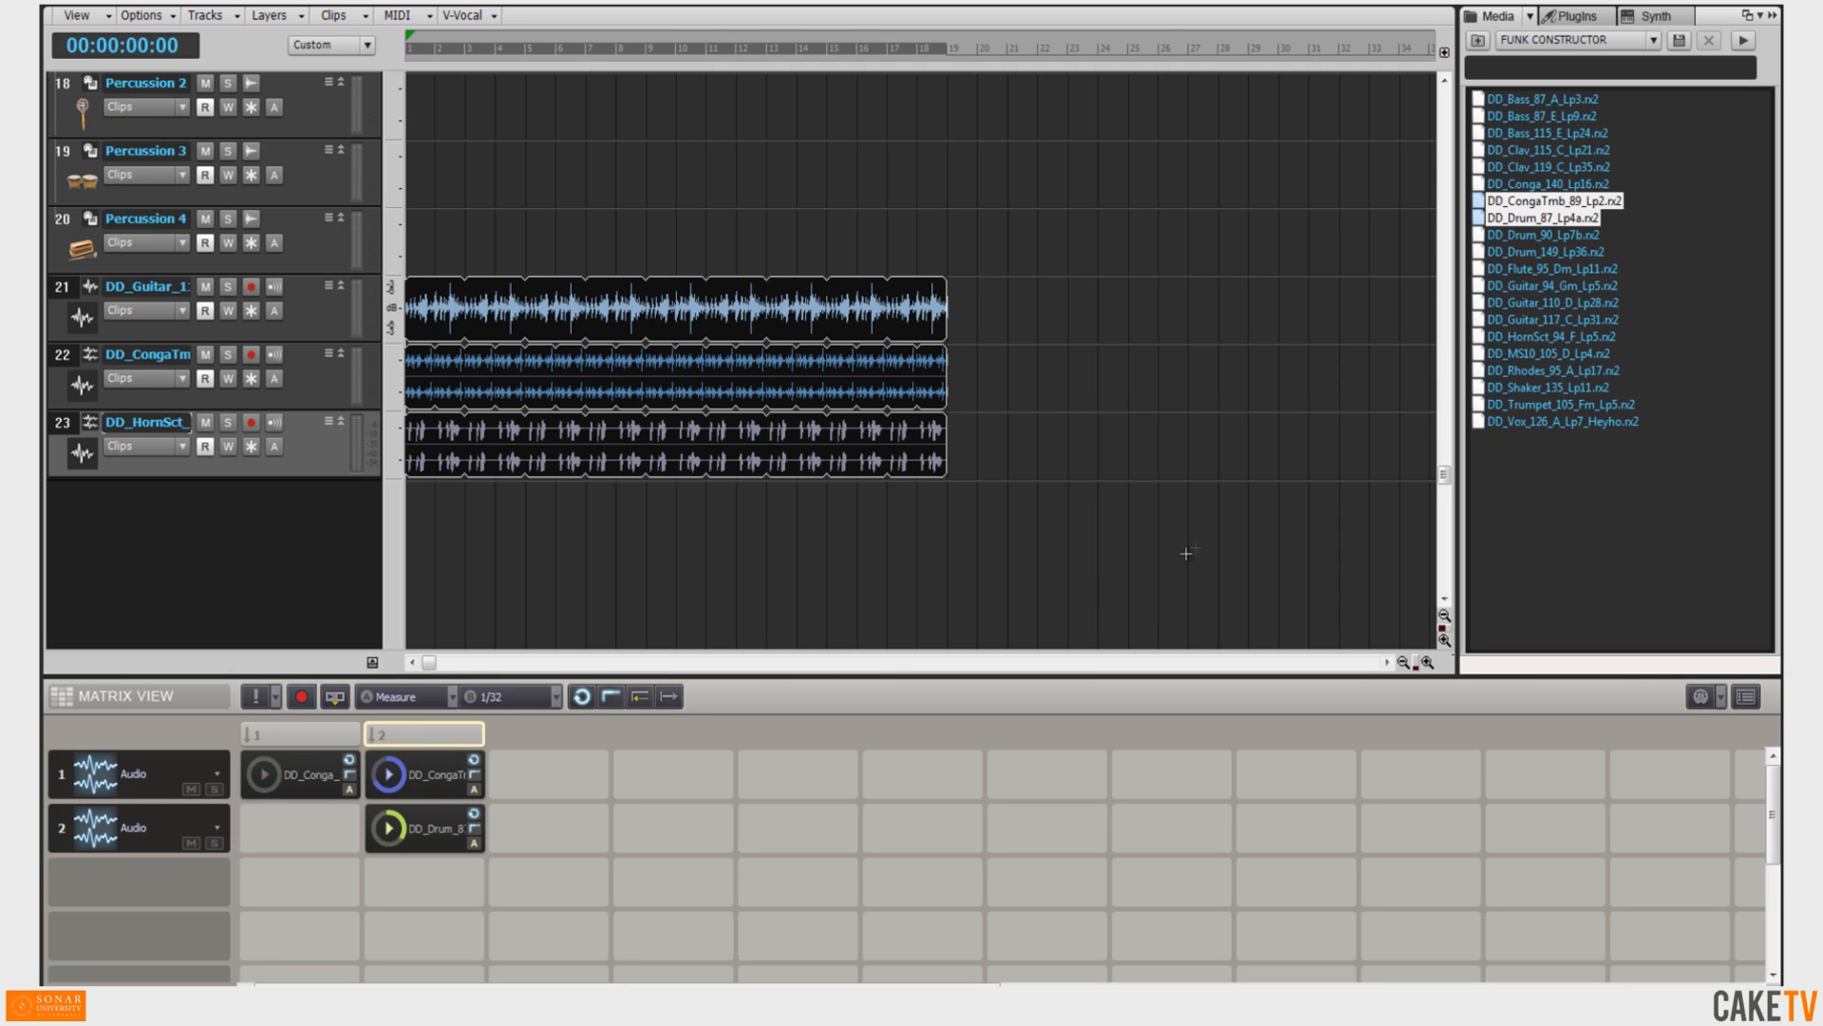
Place the DD_Flute_95_Dm_Lp11 loop in row 2's first Matrix cell and trigger the two columns in turn.
left_click(1529, 269)
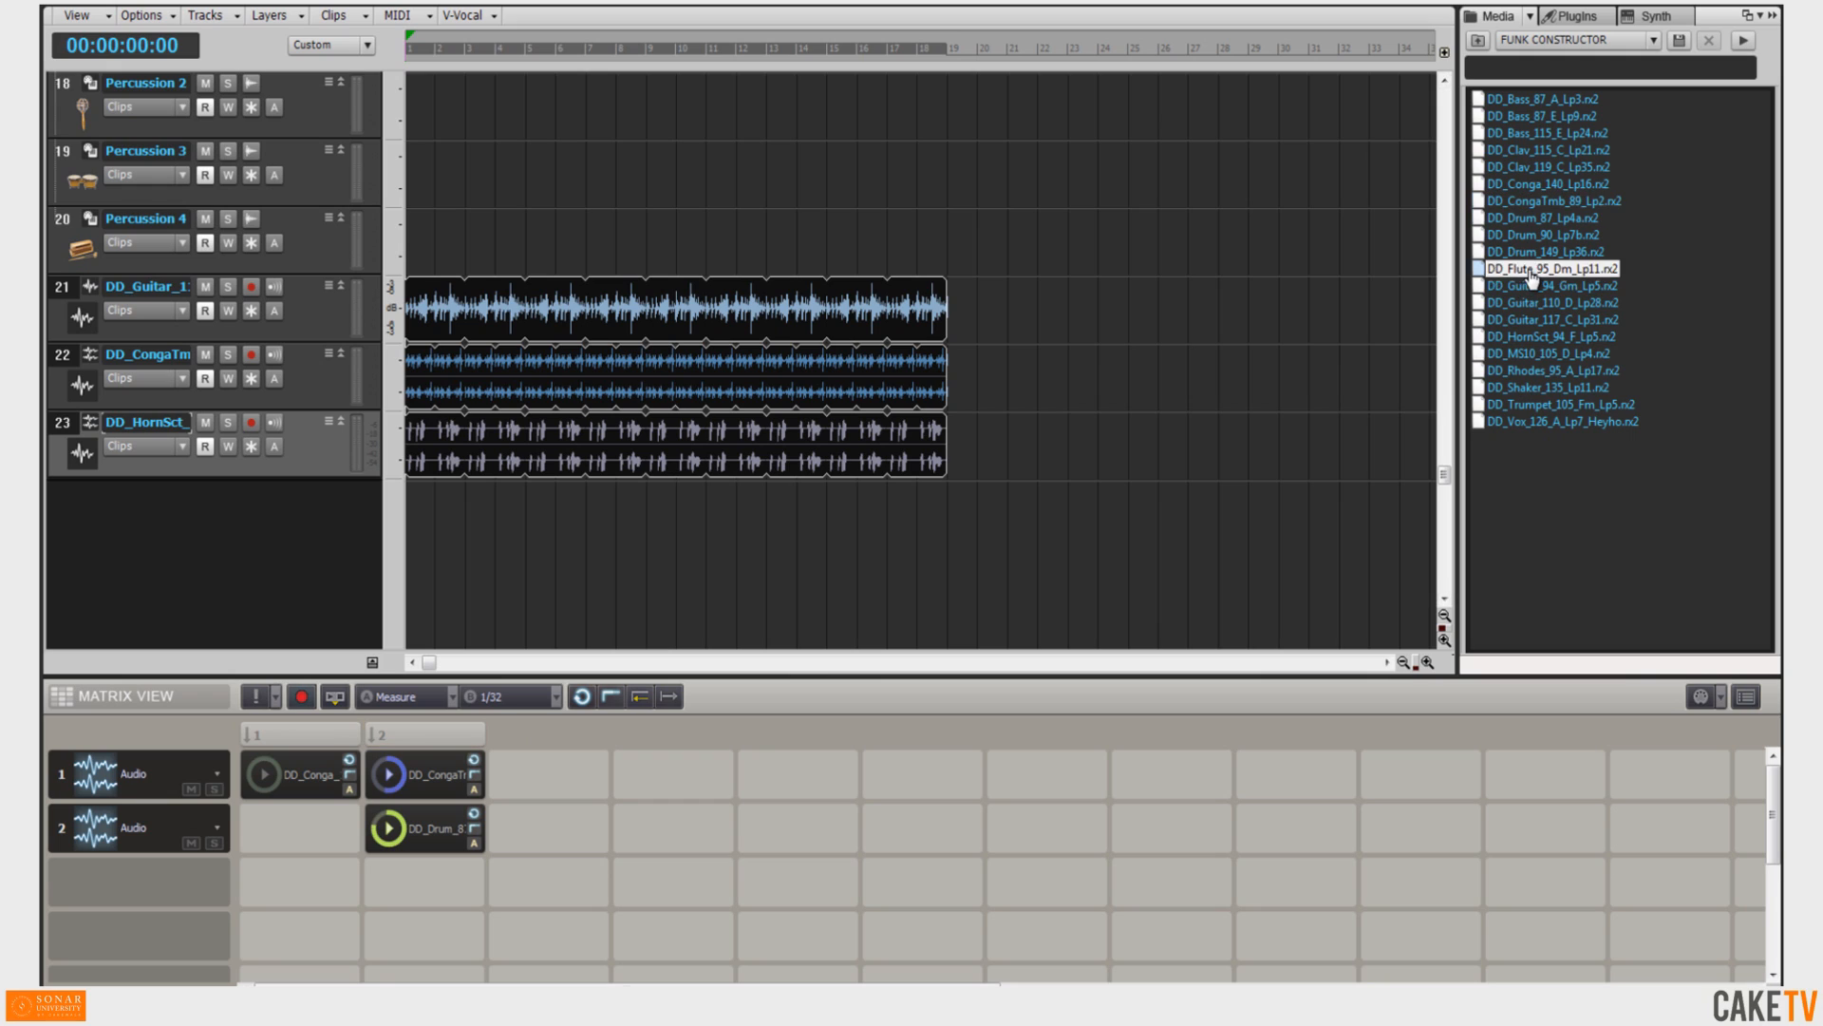
left_click_drag(1530, 276, 305, 807)
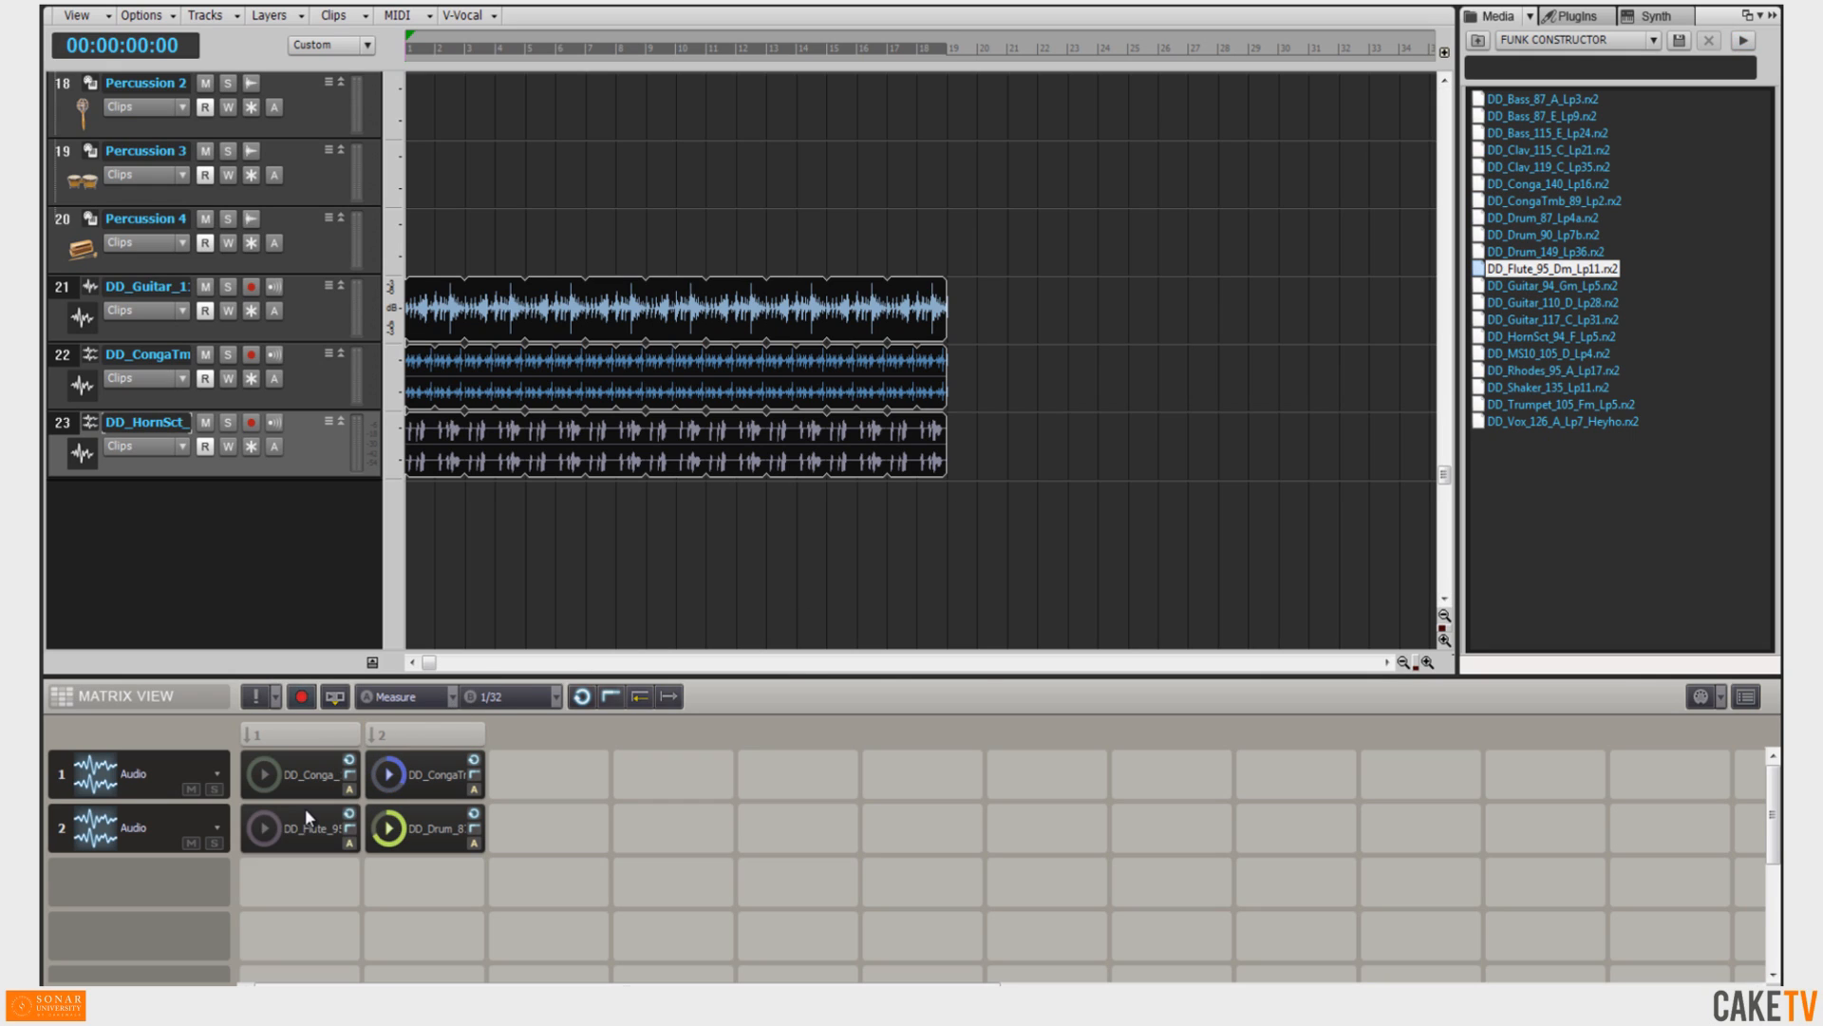
left_click(309, 742)
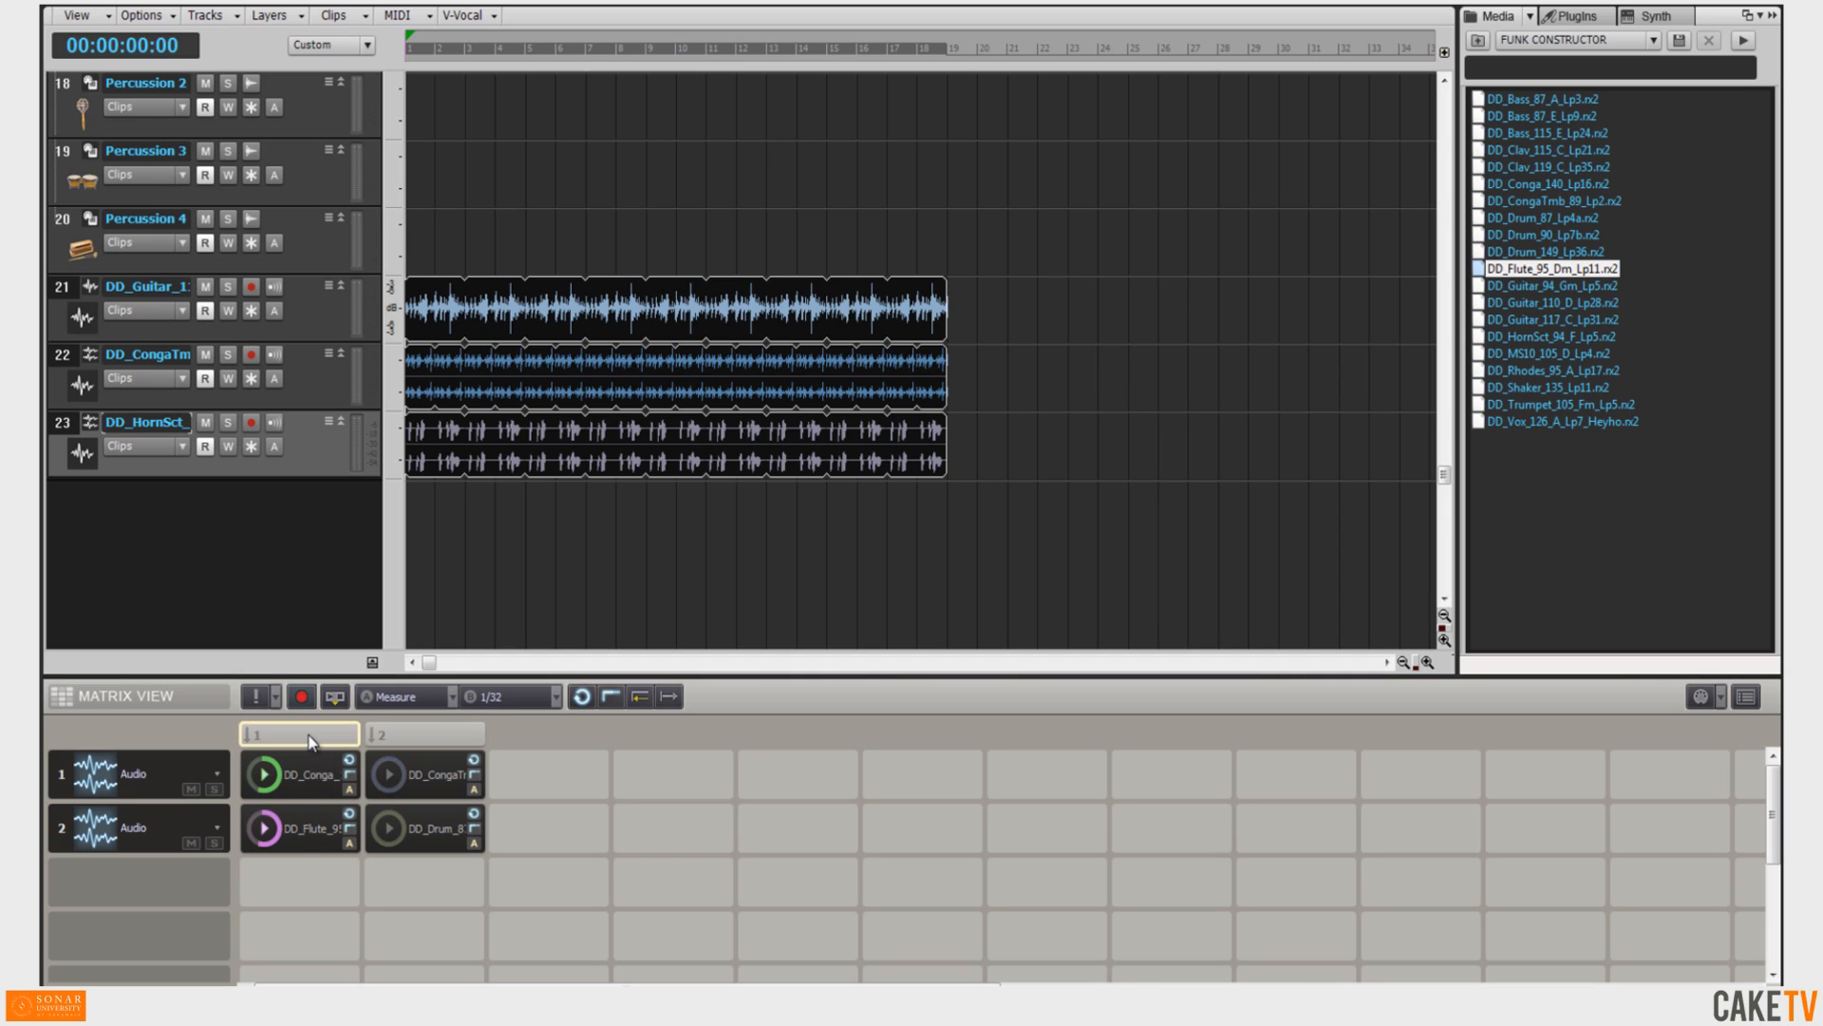
left_click(441, 729)
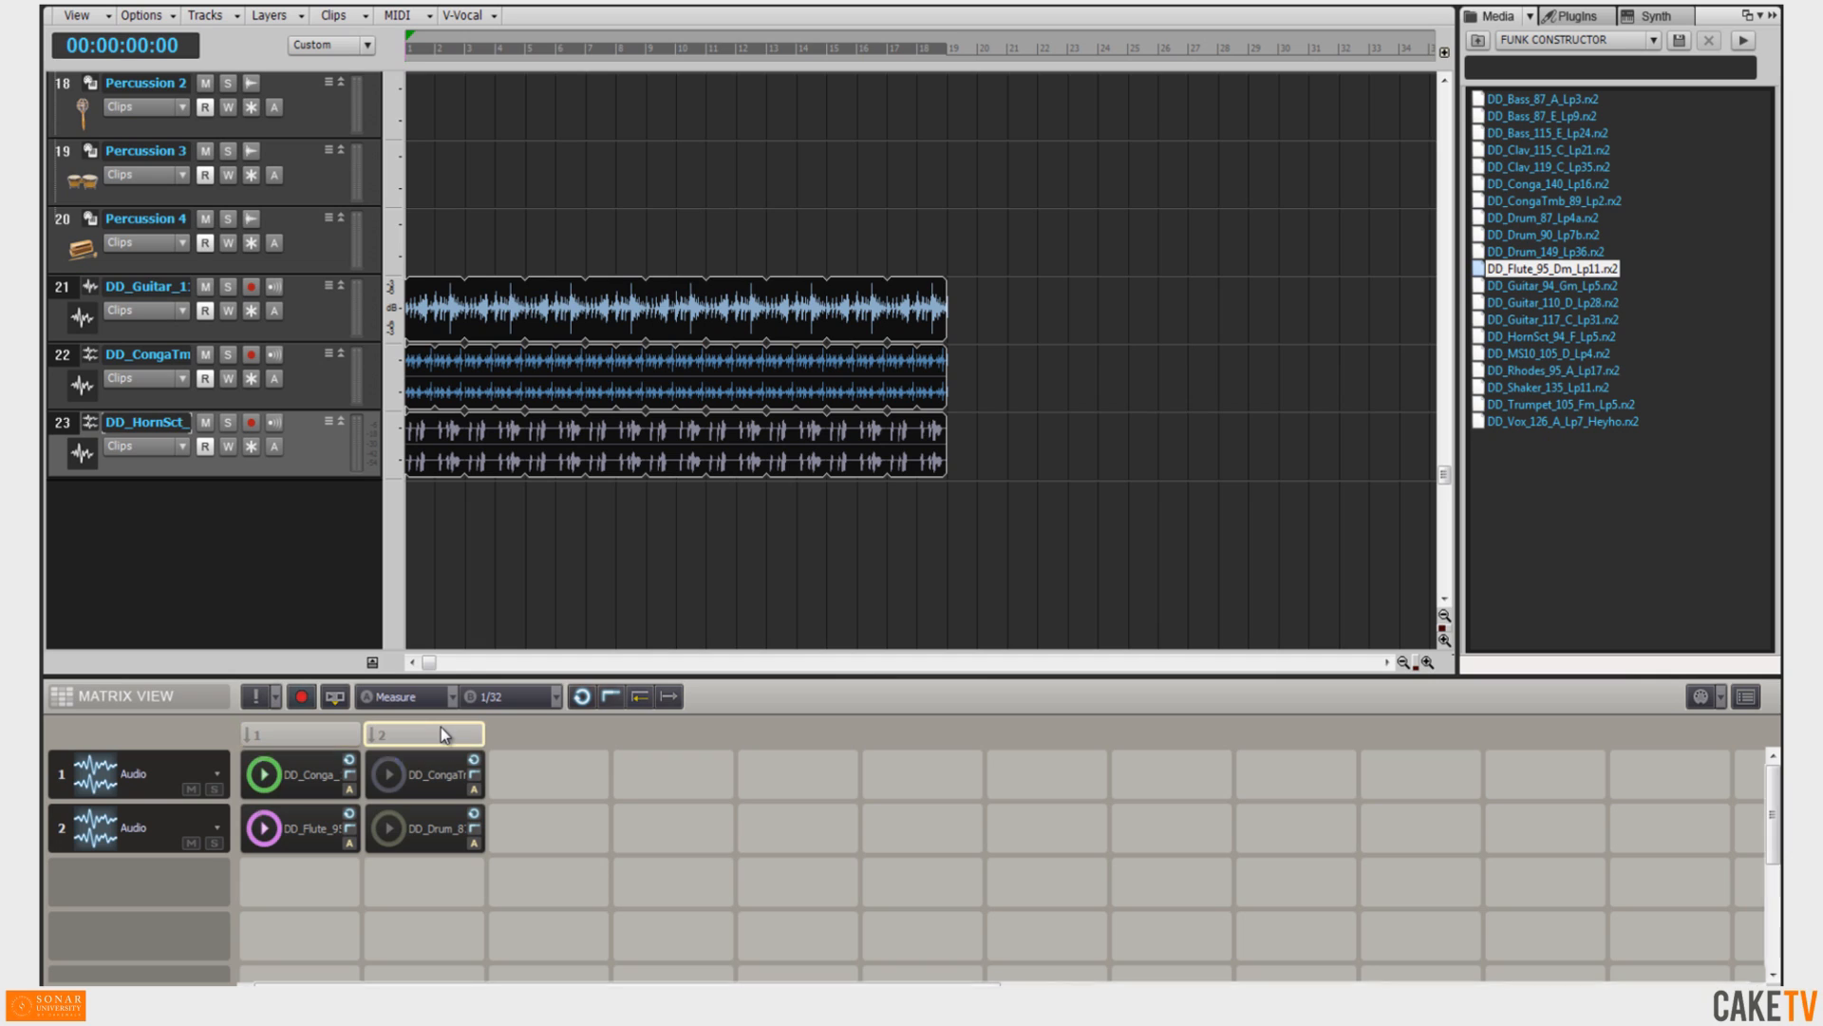
left_click(302, 737)
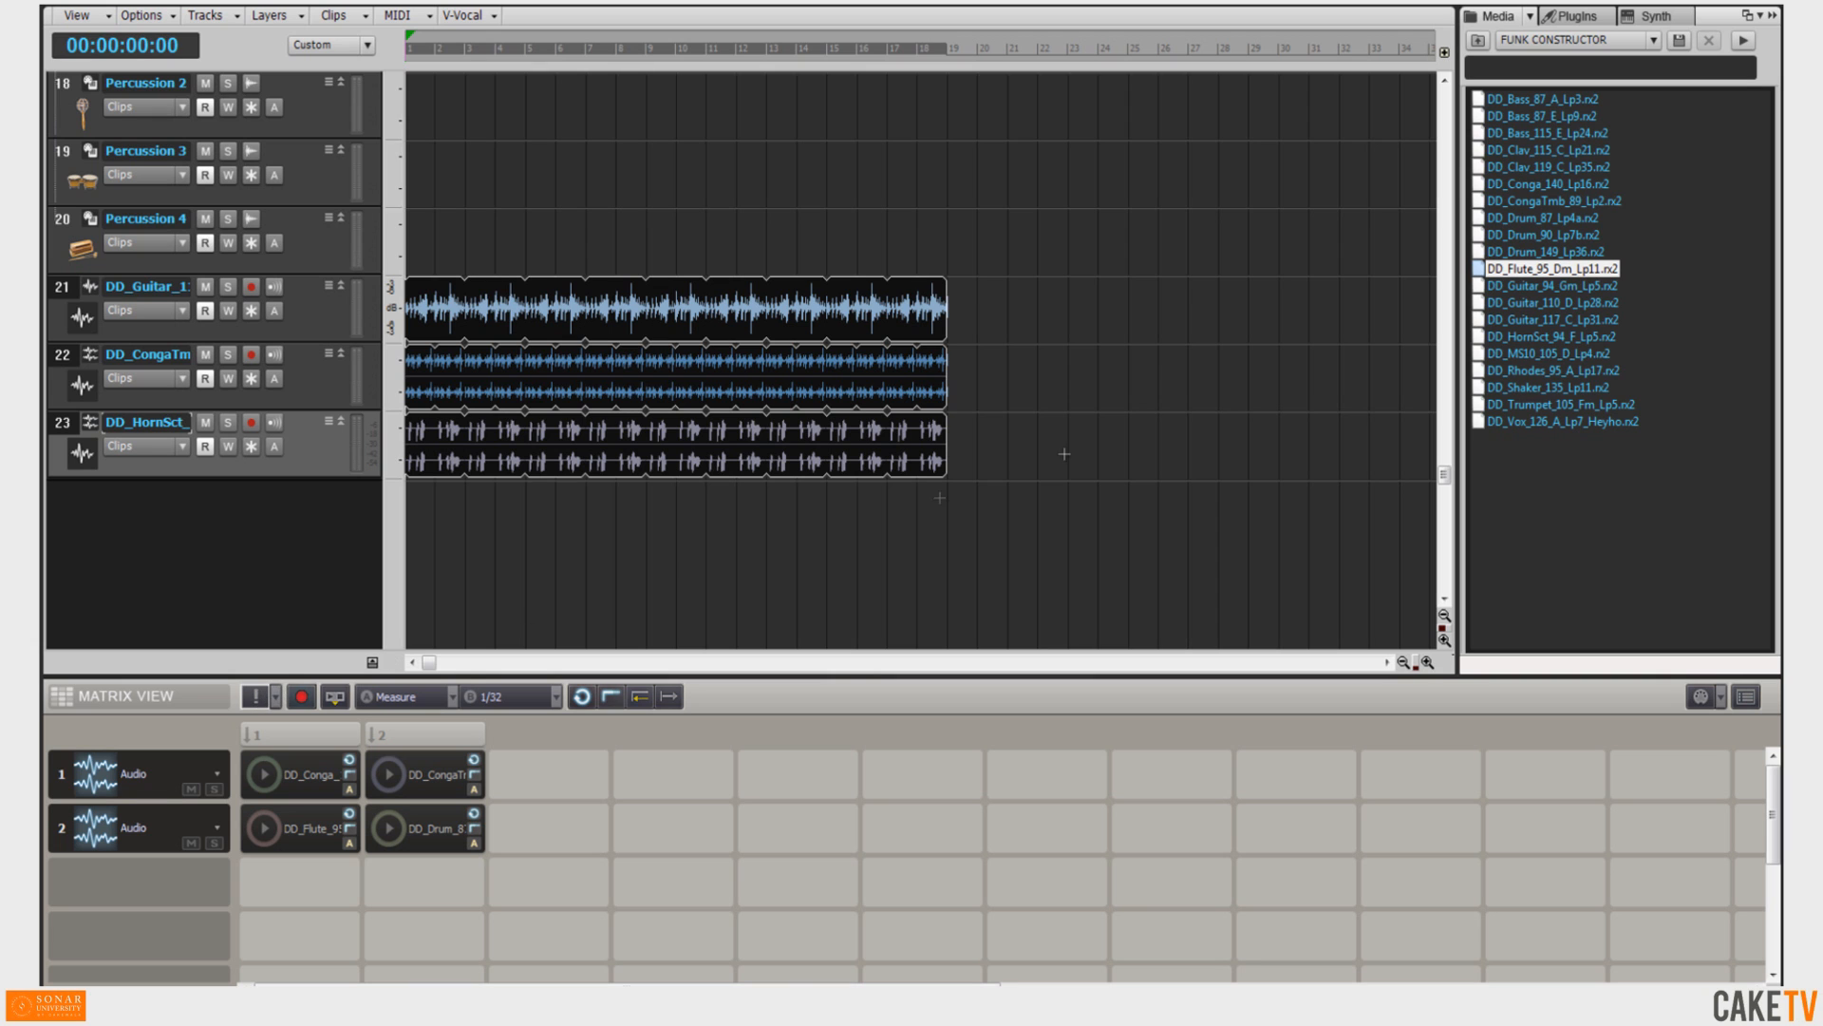
Navigate up out of FUNK CONSTRUCTOR and open the One Shots Loopmasters JAZZ SESSIONS KIT folder.
left_click(1479, 41)
left_click(1480, 41)
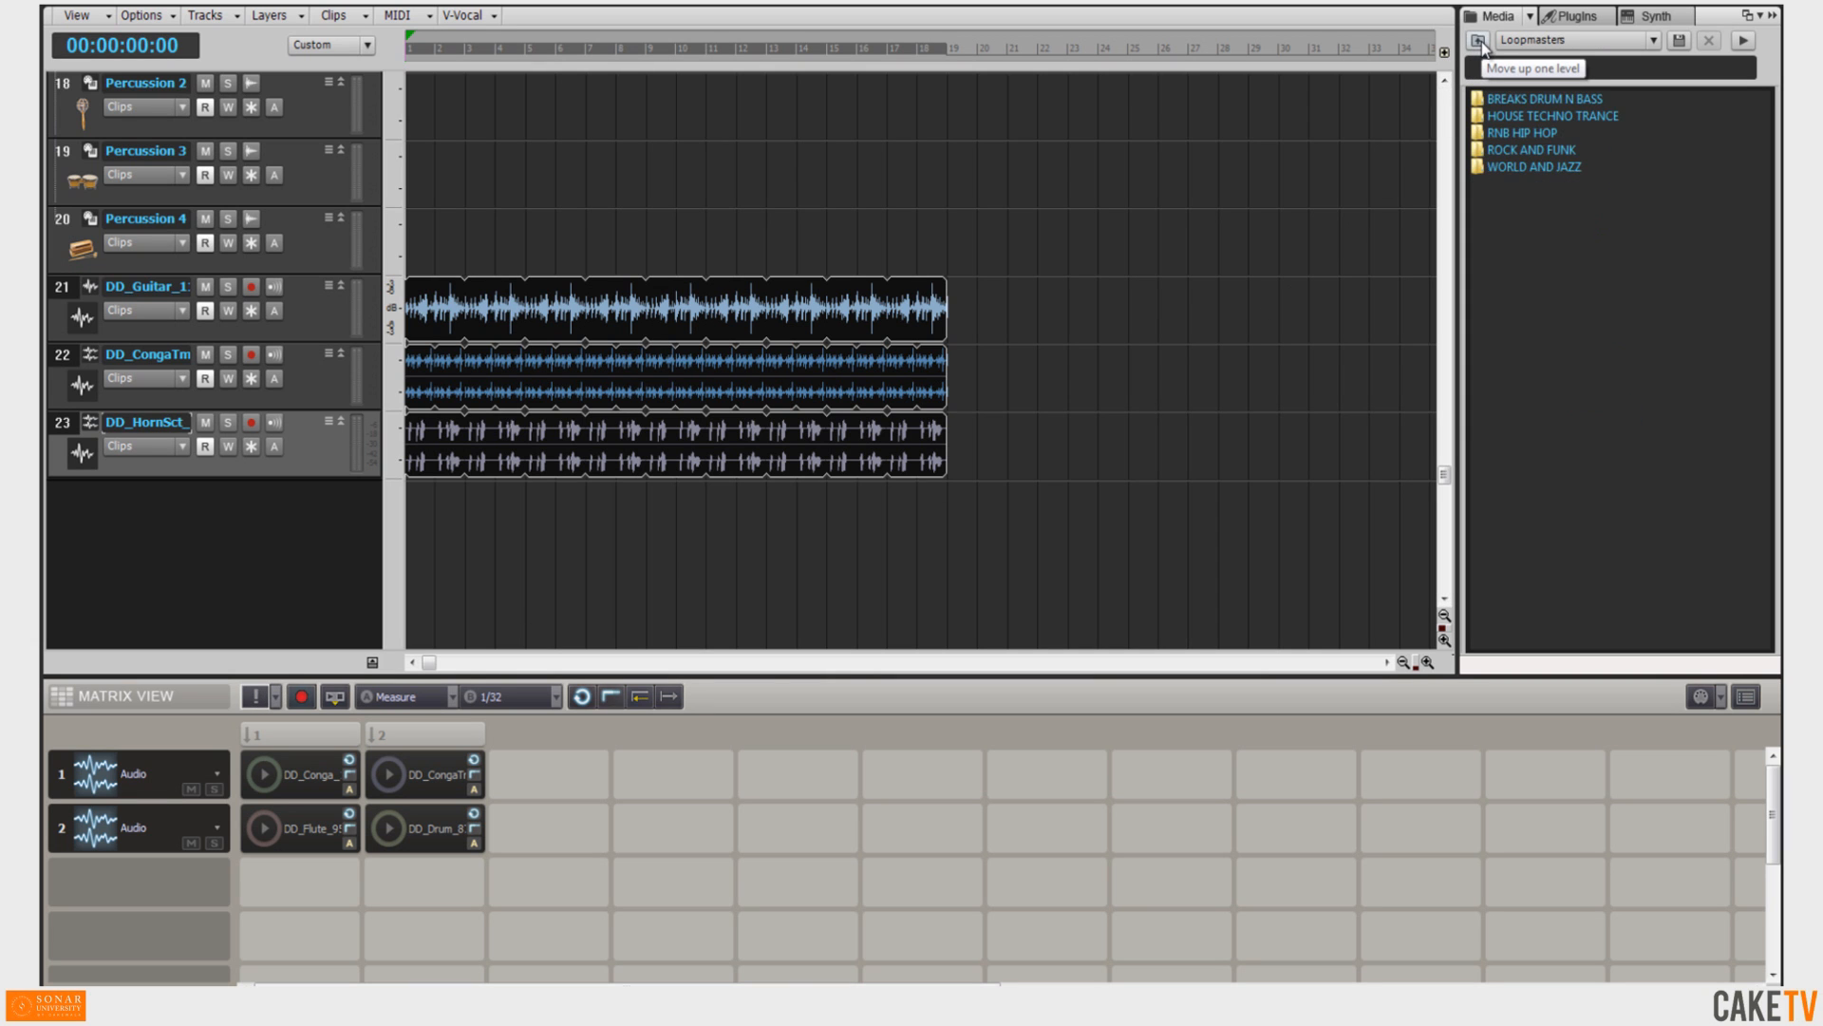
left_click(1479, 41)
left_click(1480, 42)
double_click(1484, 116)
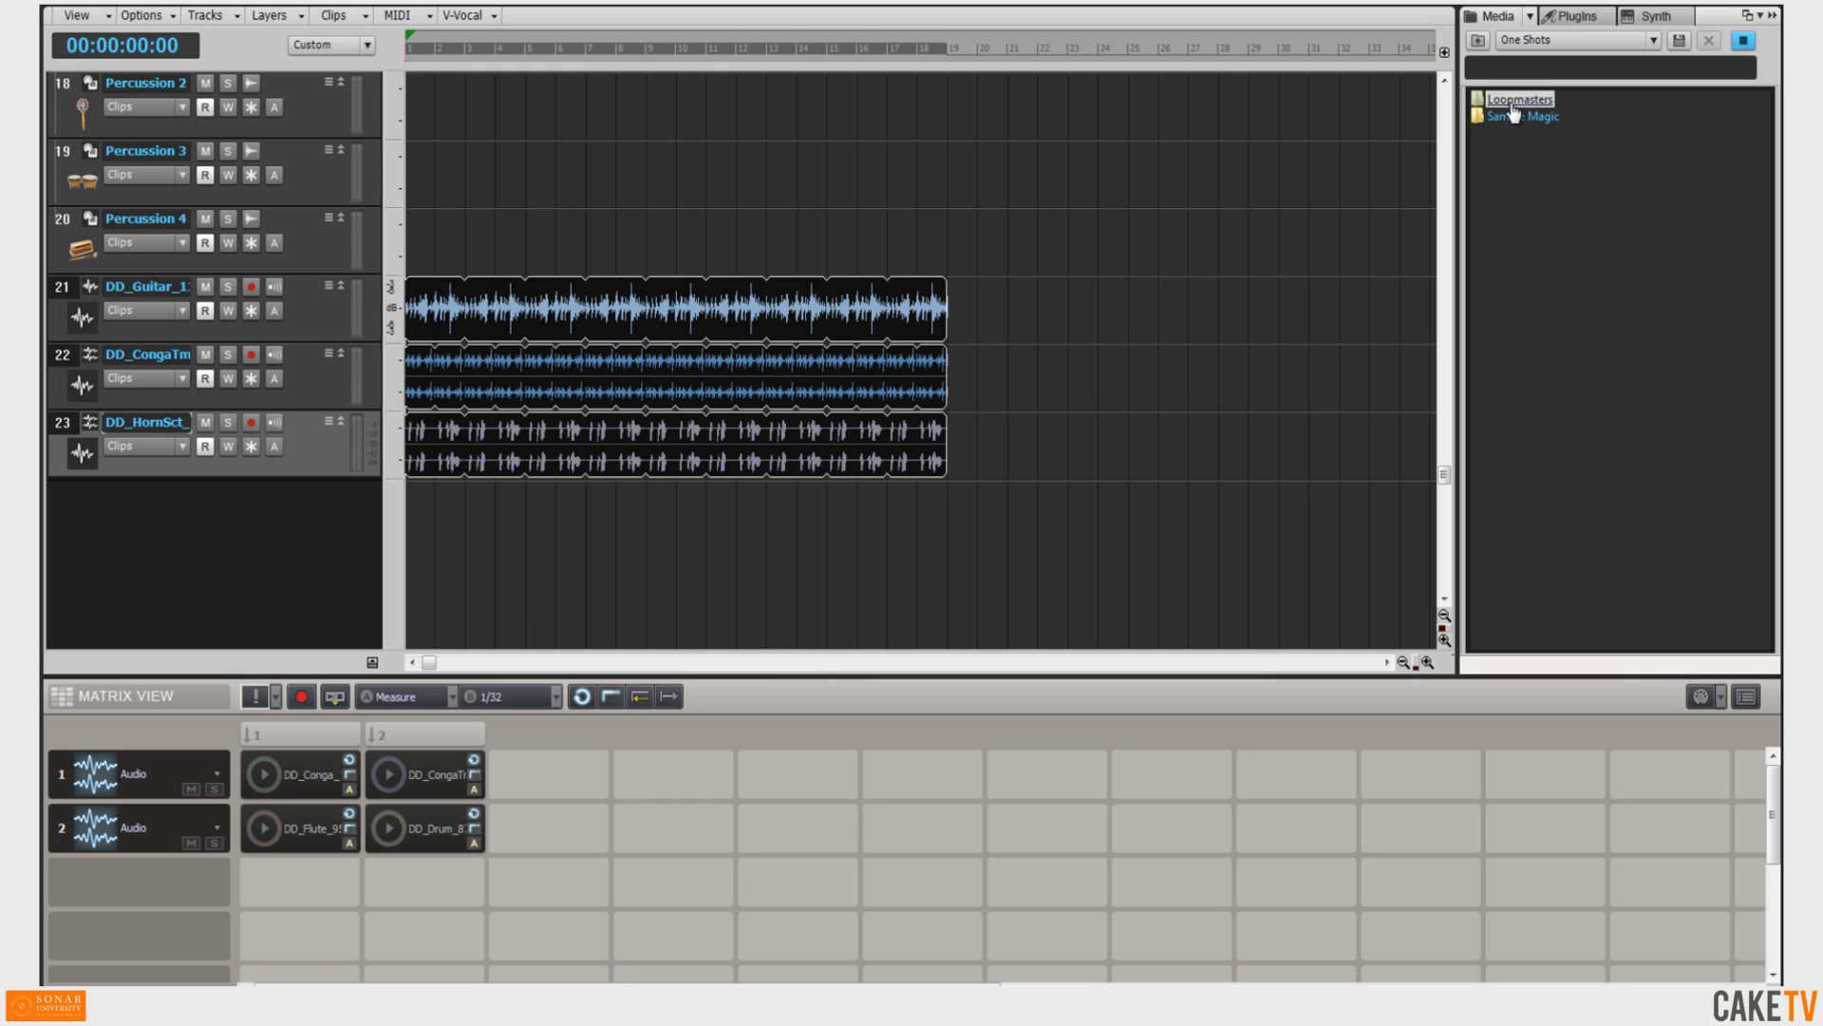
double_click(1514, 100)
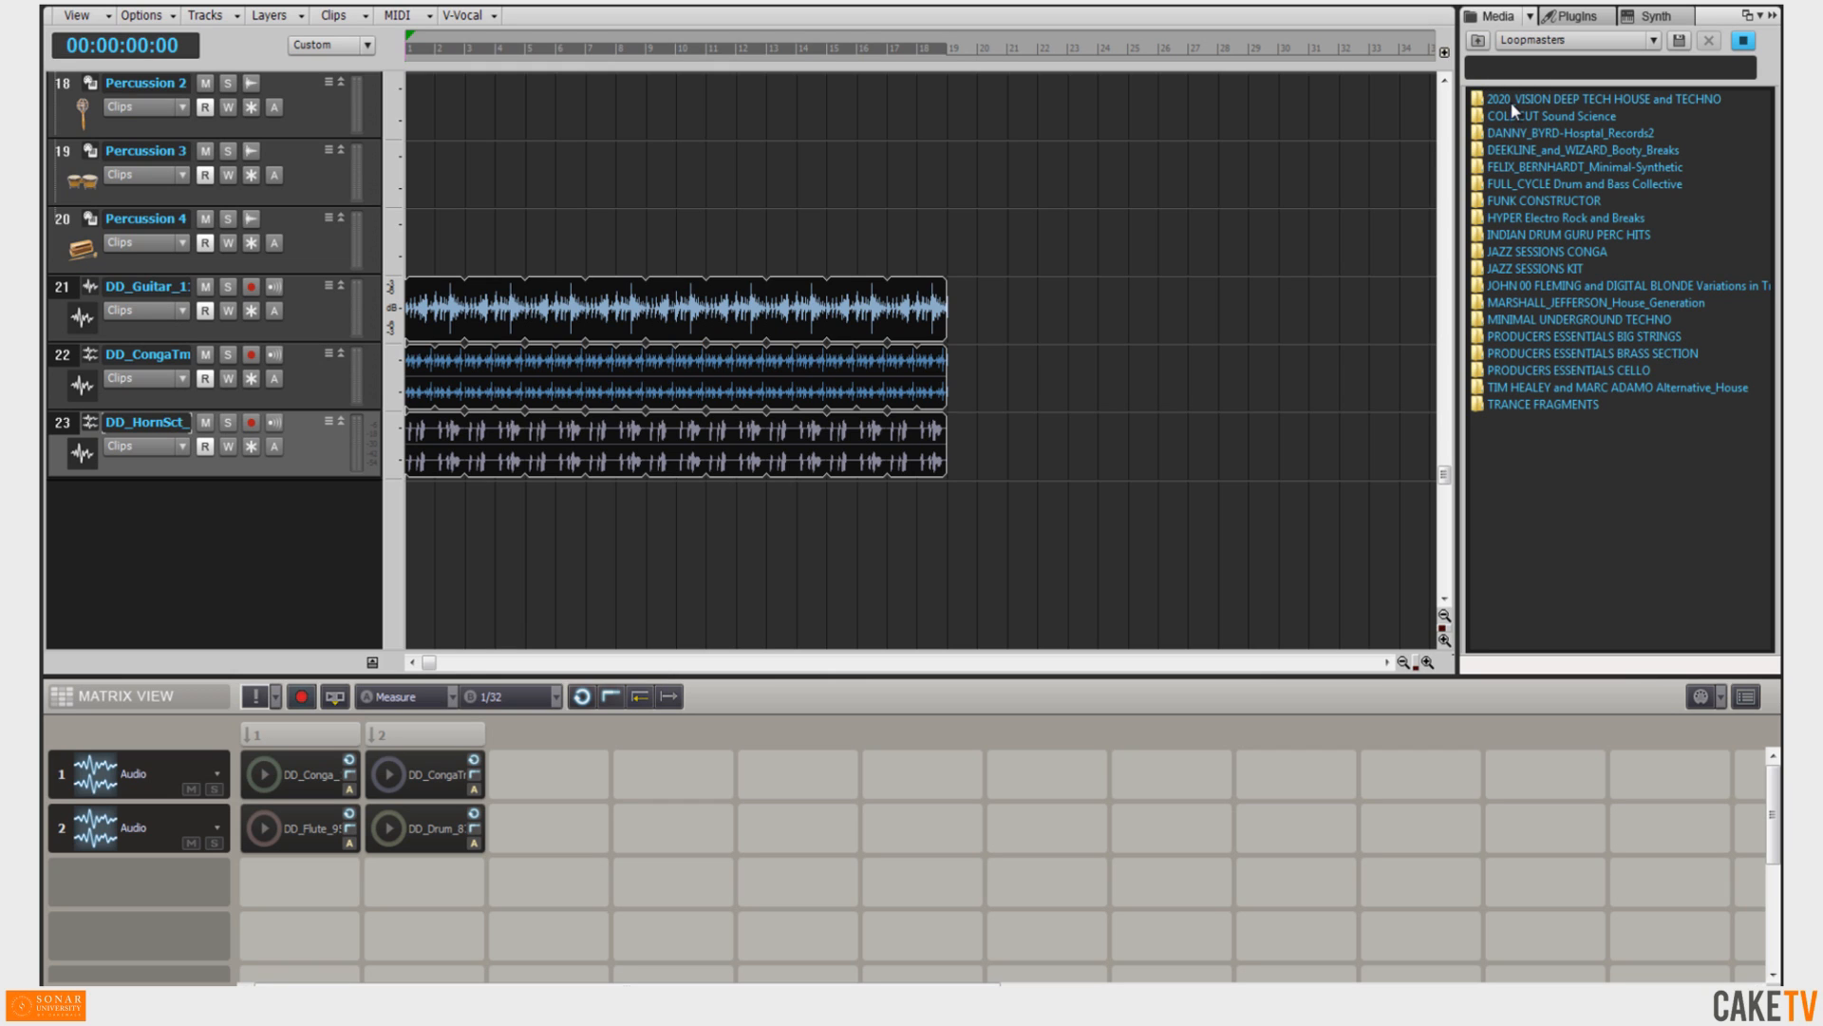
double_click(1567, 270)
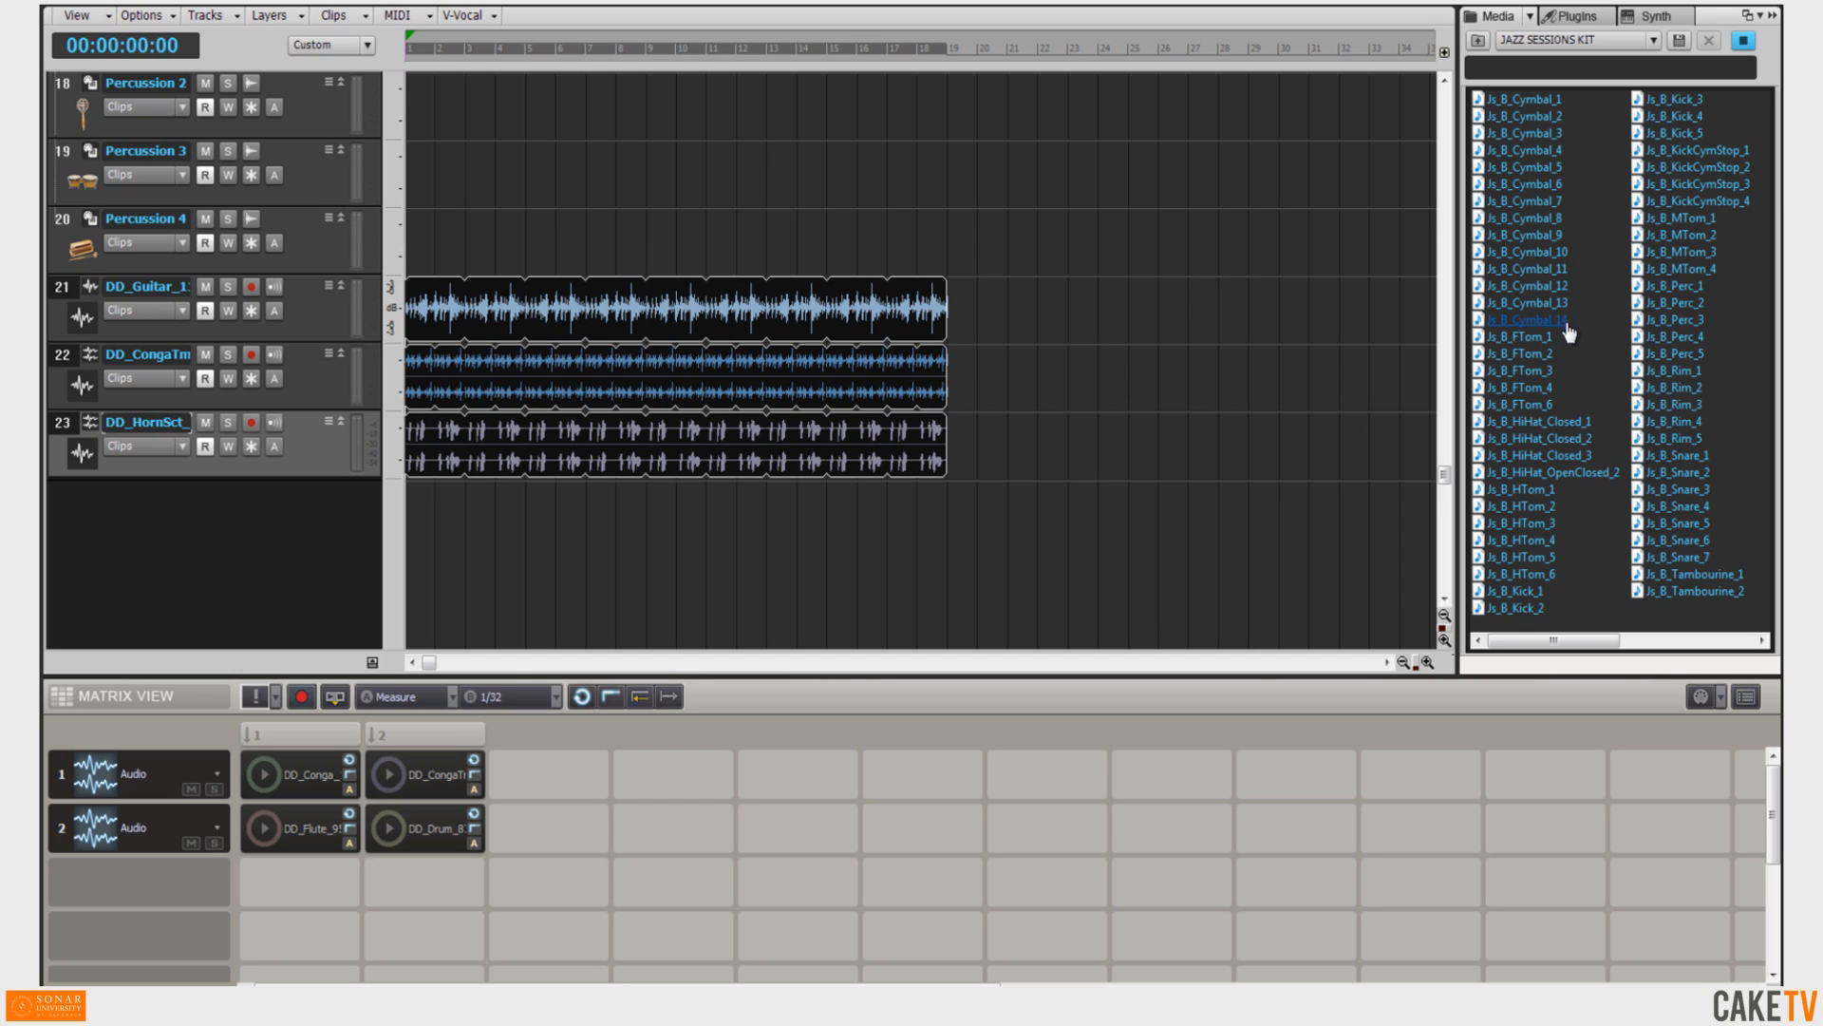
Preview the Js_B_Kick_1 one-shot and turn off Loop Preview in the Media browser options.
left_click(1524, 595)
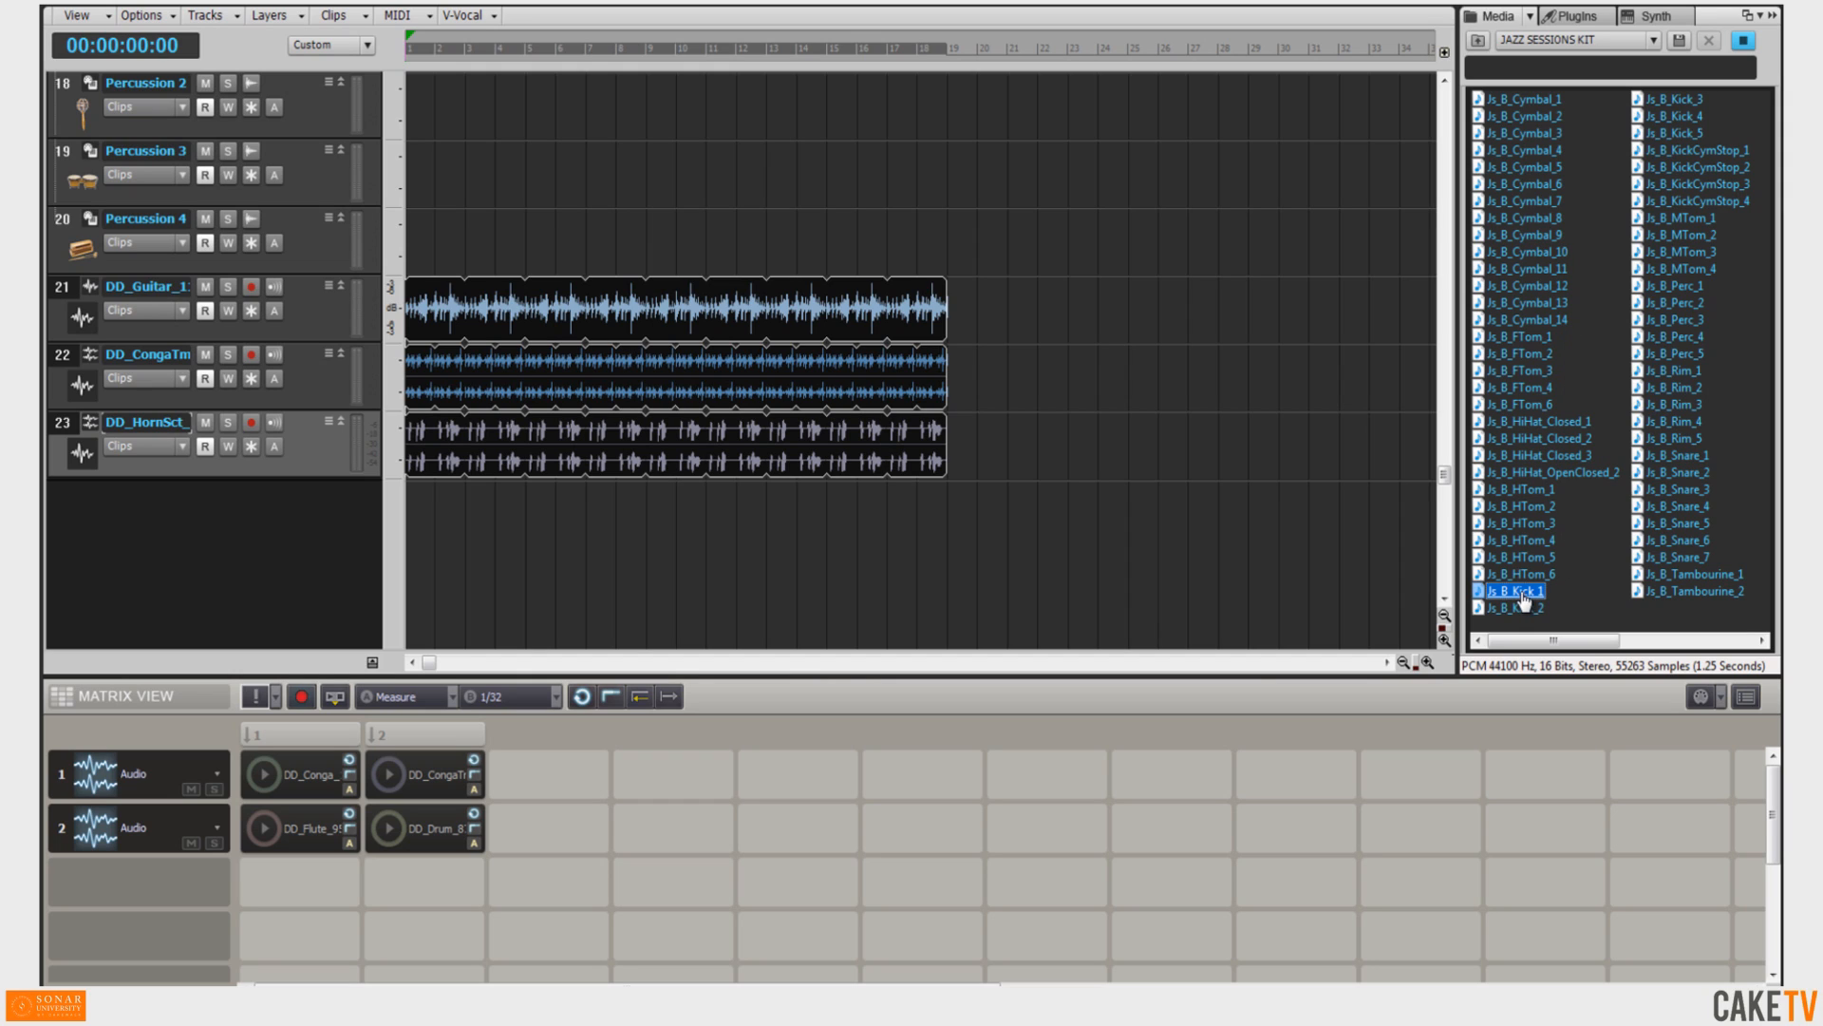
left_click(1529, 16)
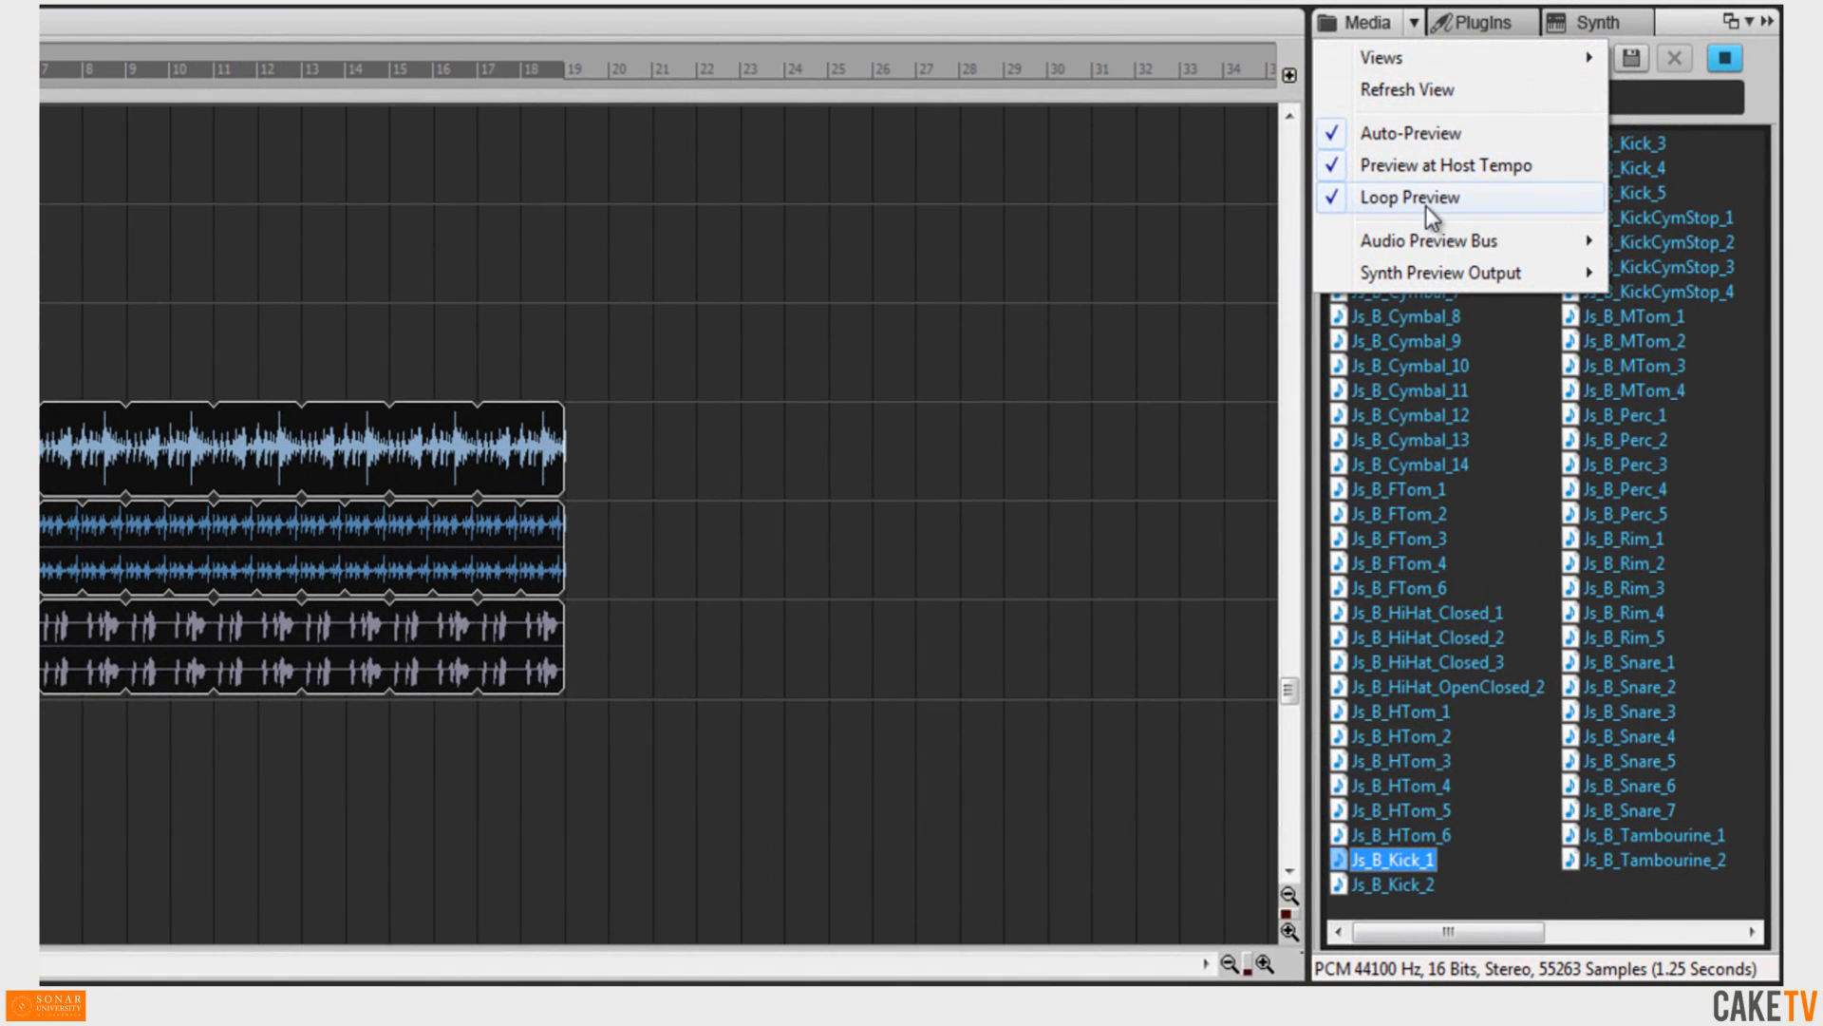
left_click(1479, 160)
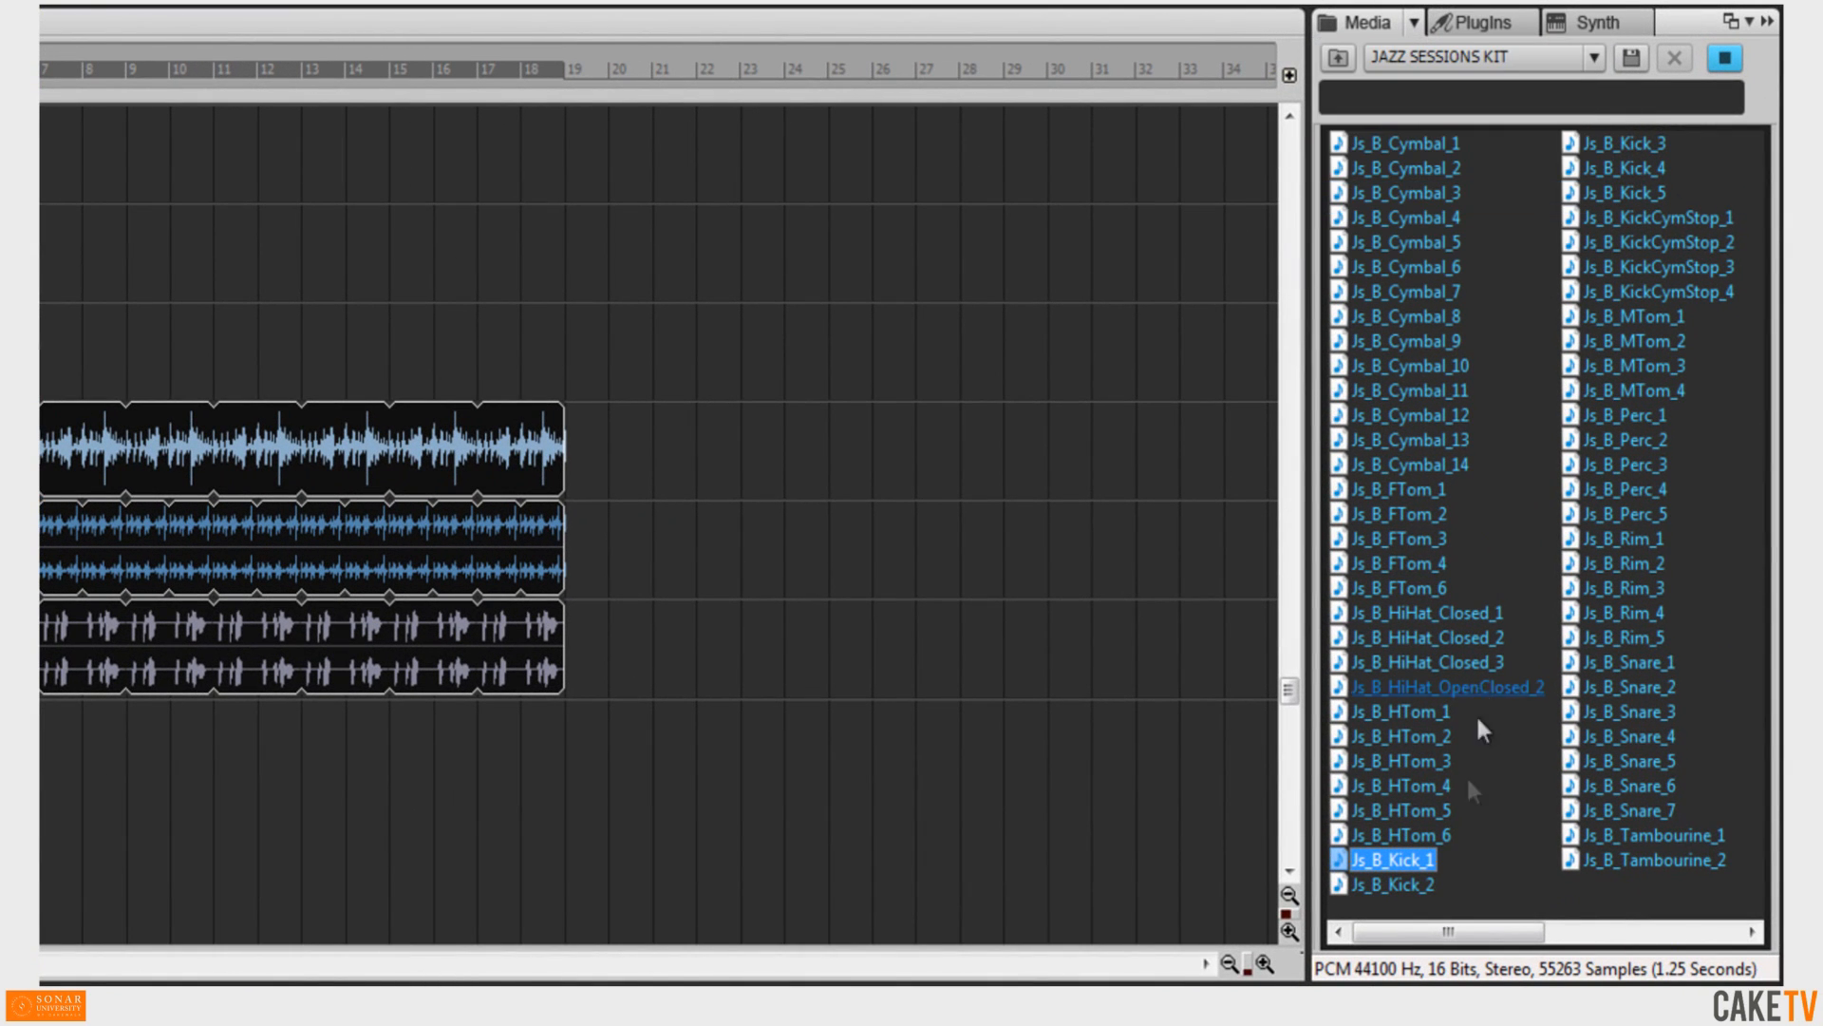
Preview several kick, percussion, snare and kick-cymbal-stop one-shots from the JAZZ SESSIONS KIT.
left_click(1392, 885)
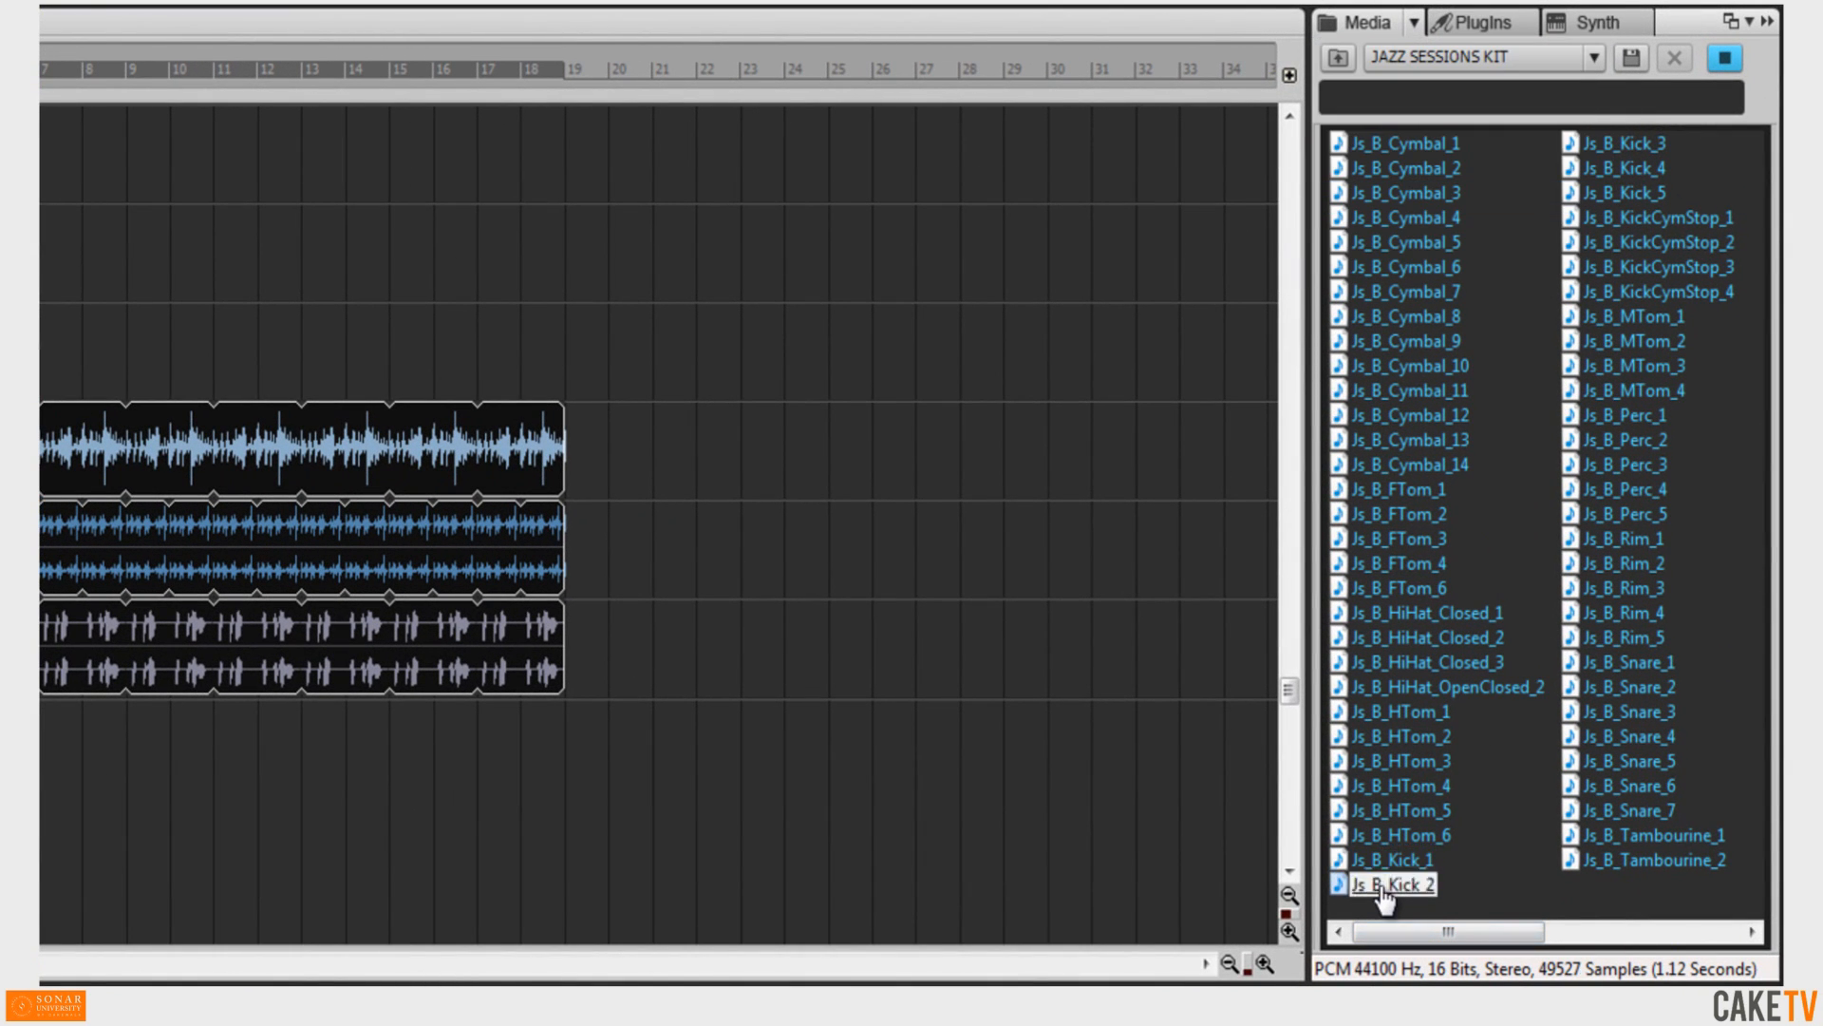
left_click(1605, 156)
left_click(1622, 171)
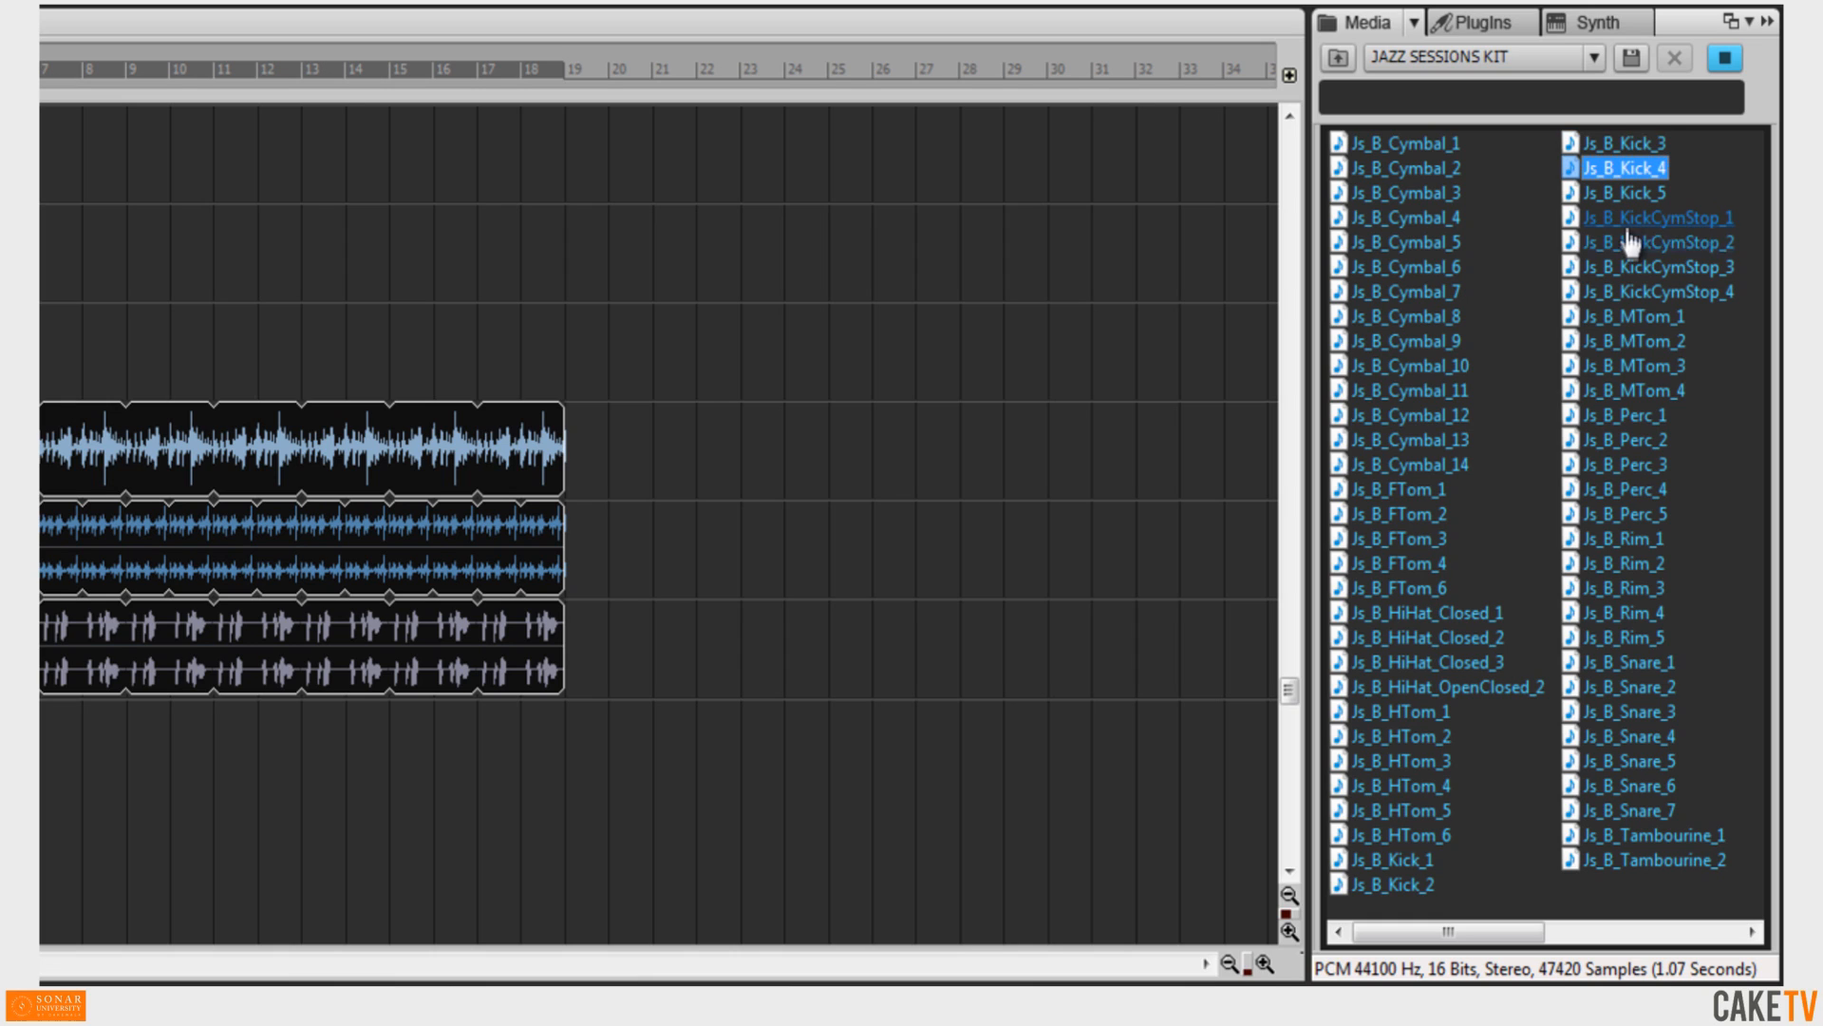
left_click(1627, 415)
left_click(1627, 489)
left_click(1630, 711)
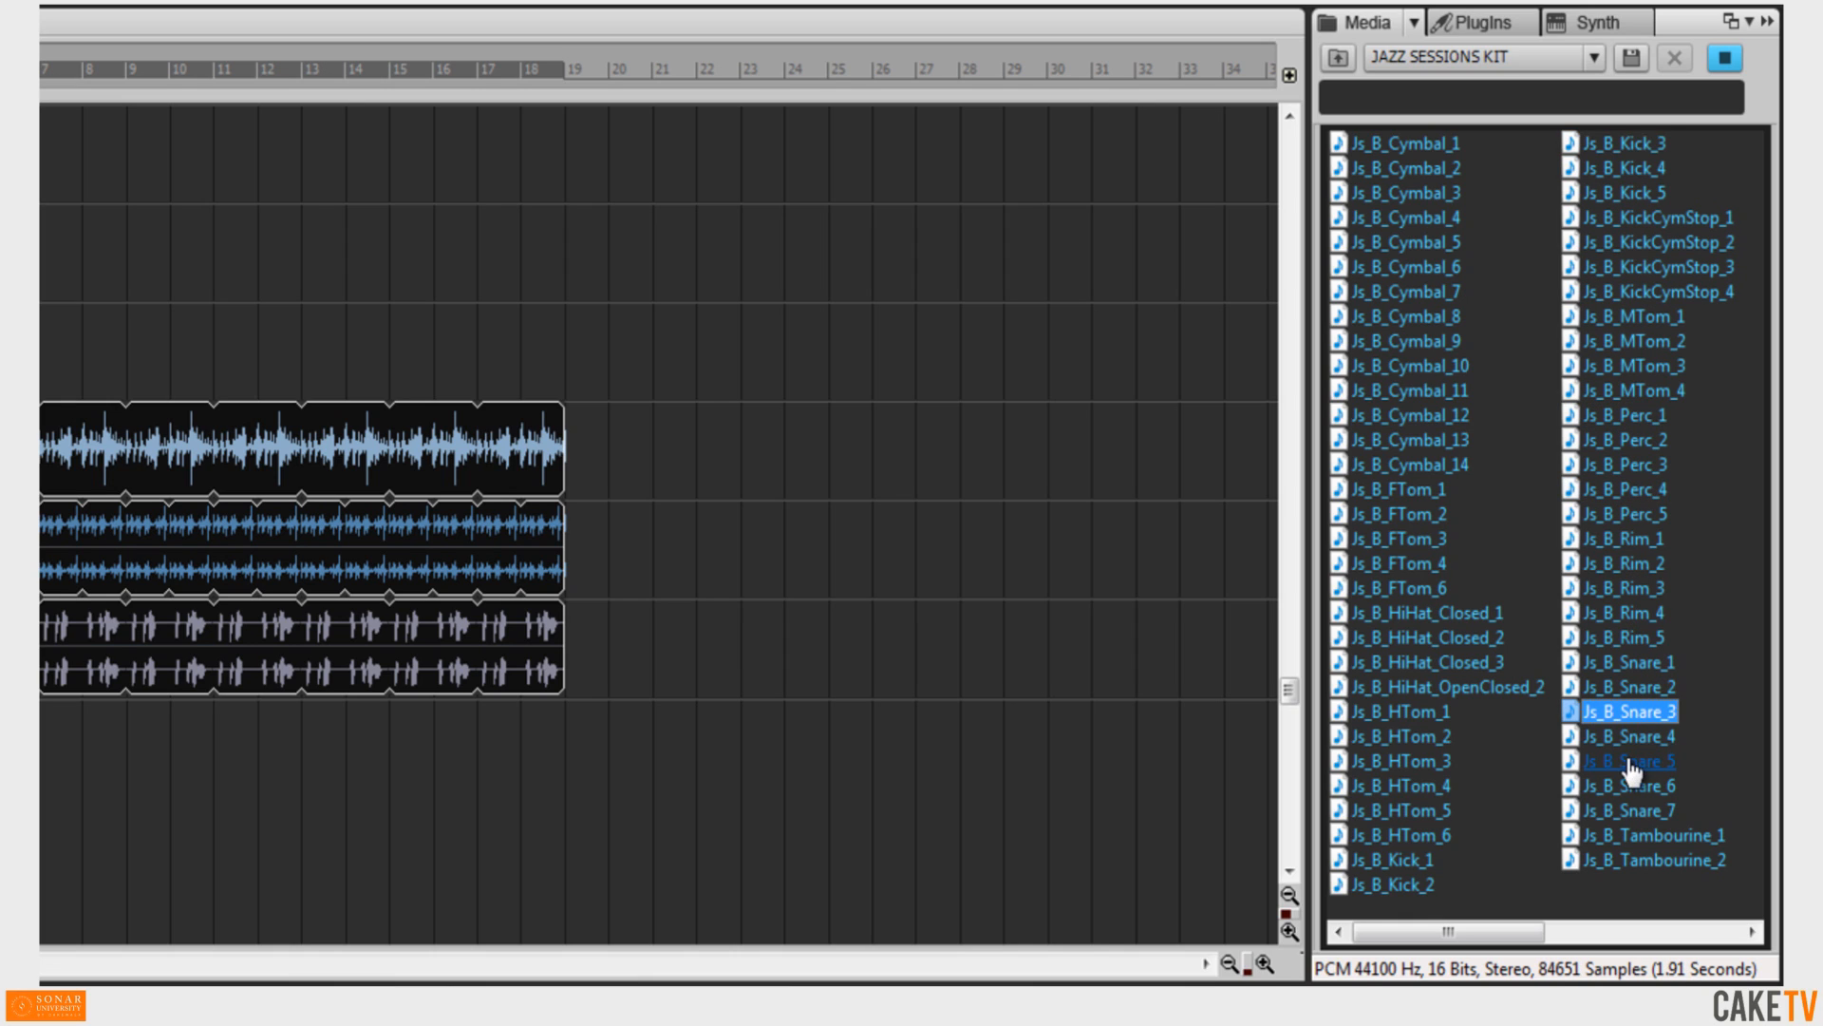
left_click(1628, 786)
left_click(1669, 269)
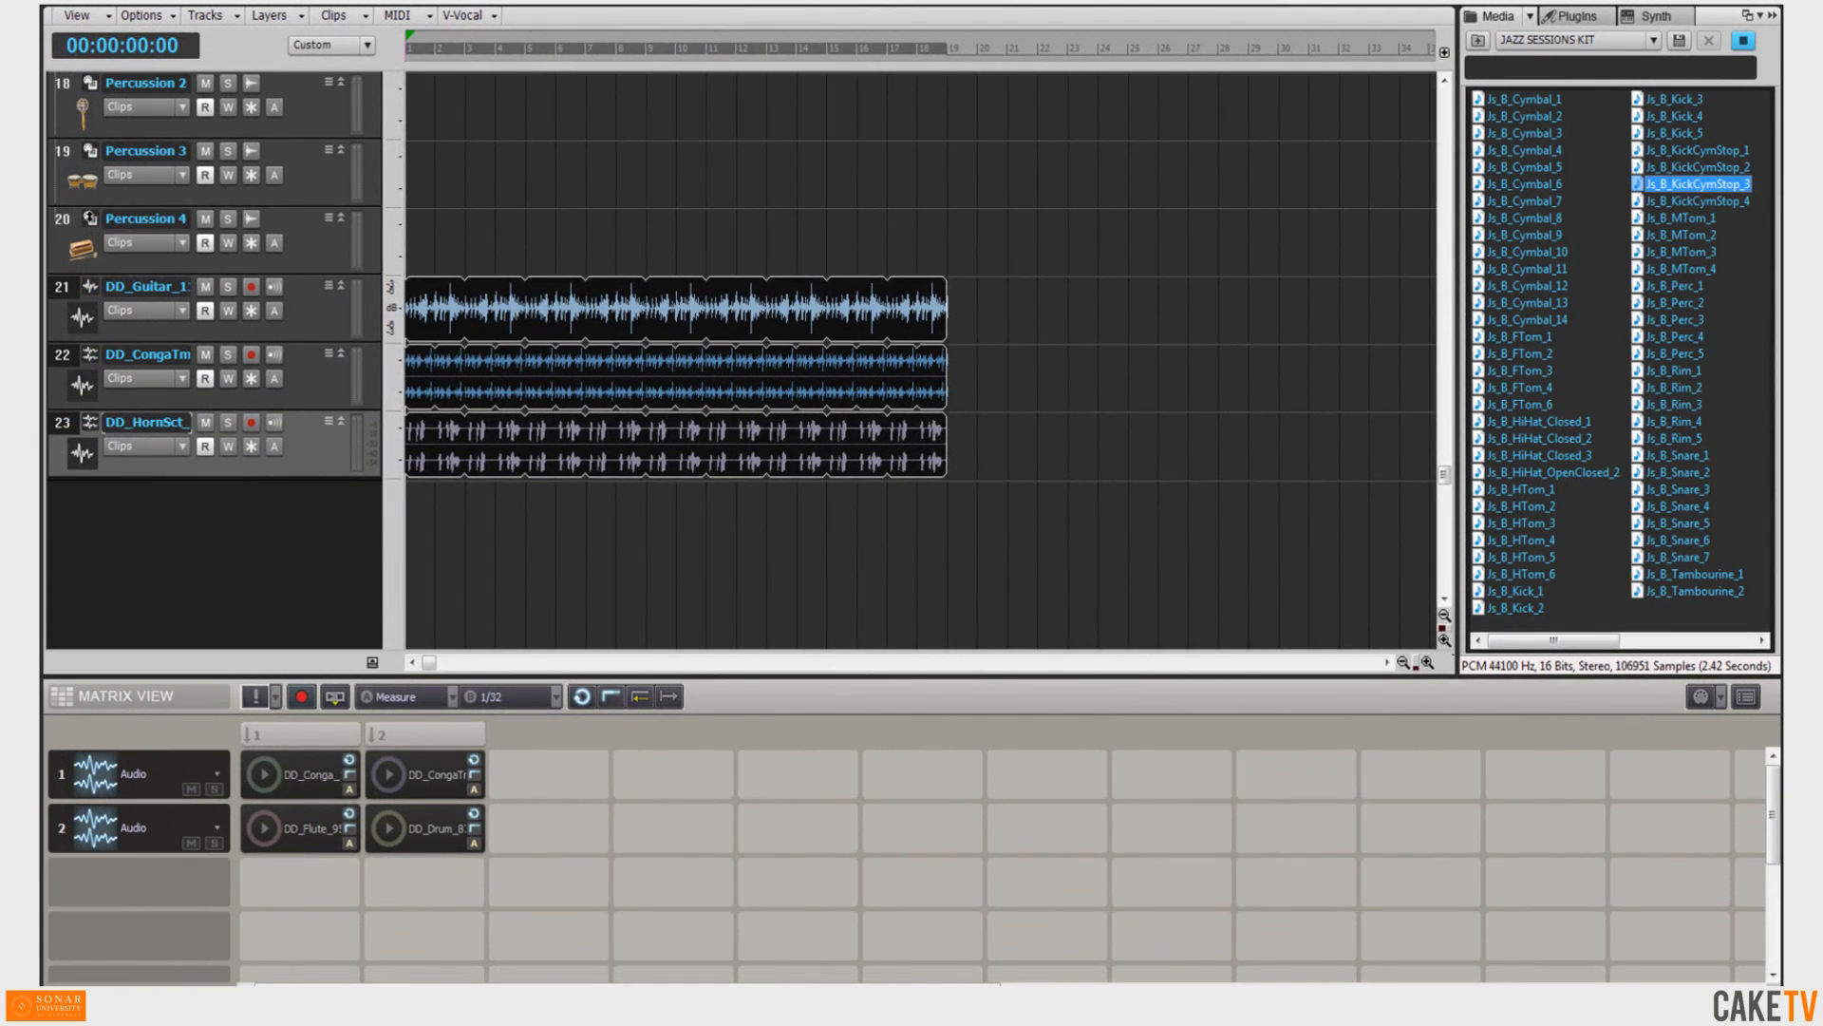
Open Session Drummer 3's Mixer page and drop the Js_B_Kick_4 sample onto its kick drum slot.
left_click(89, 217)
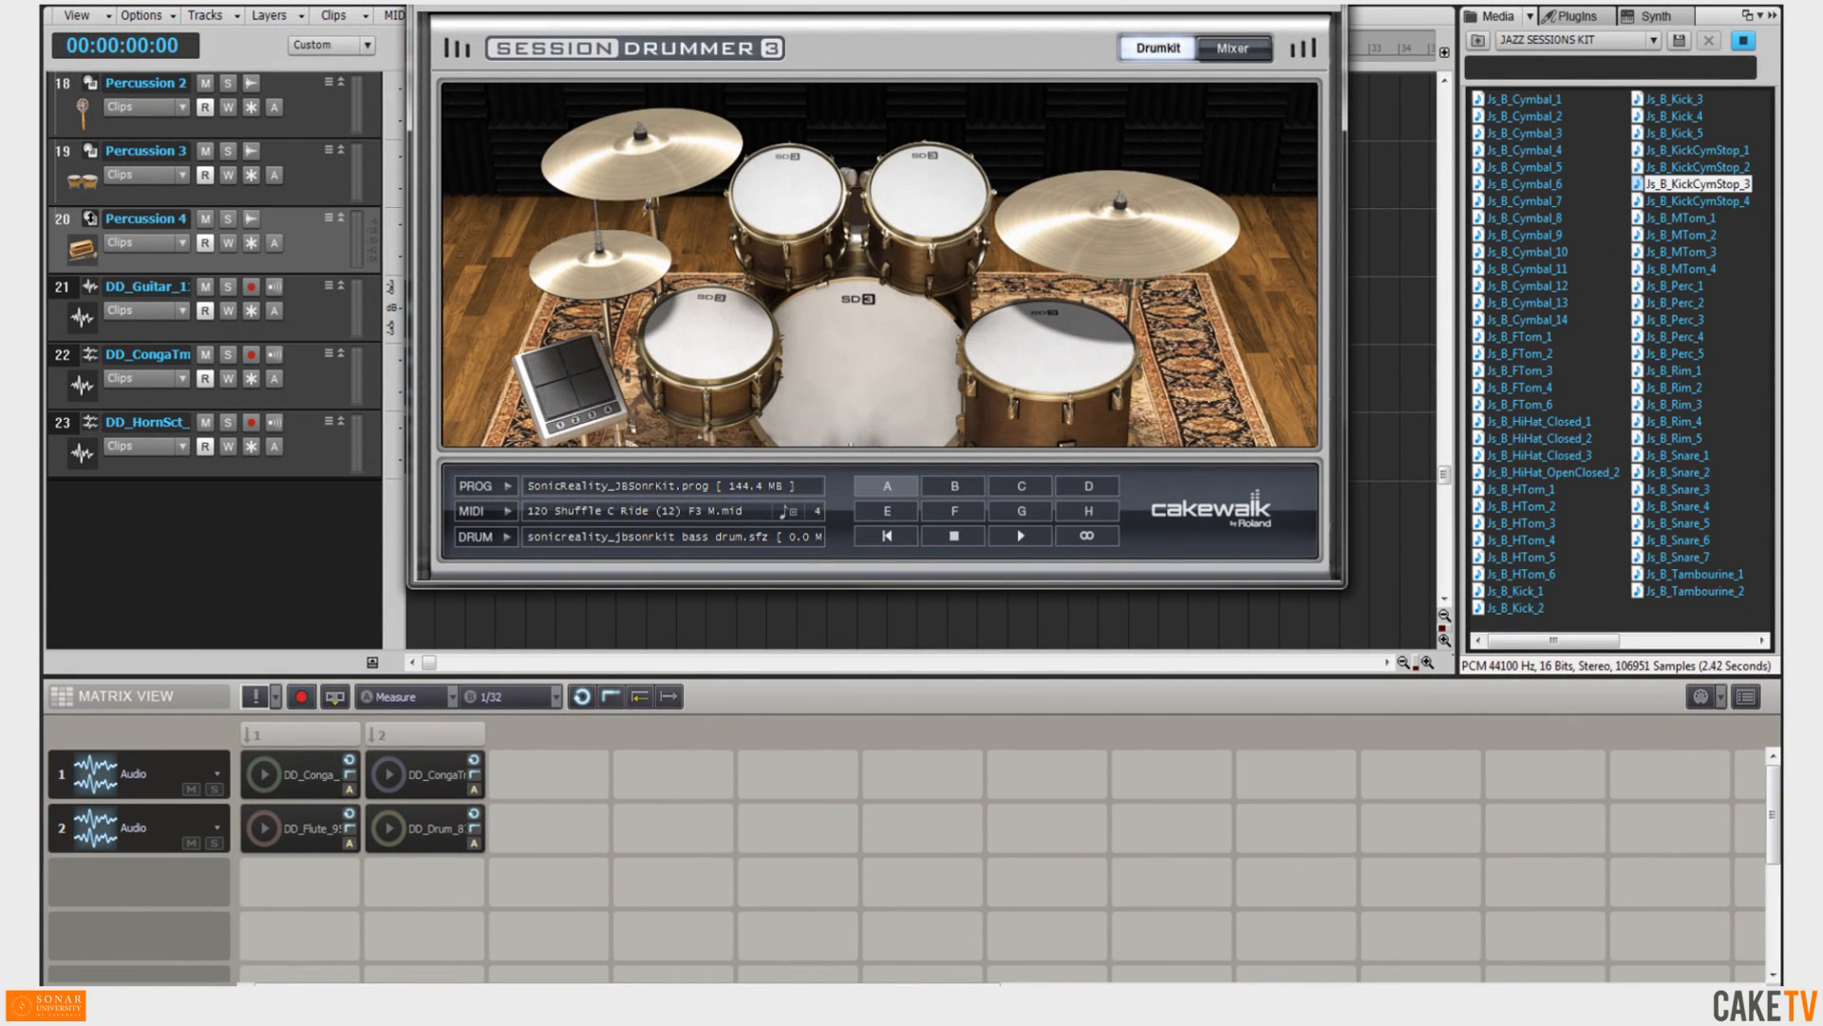
left_click(1220, 57)
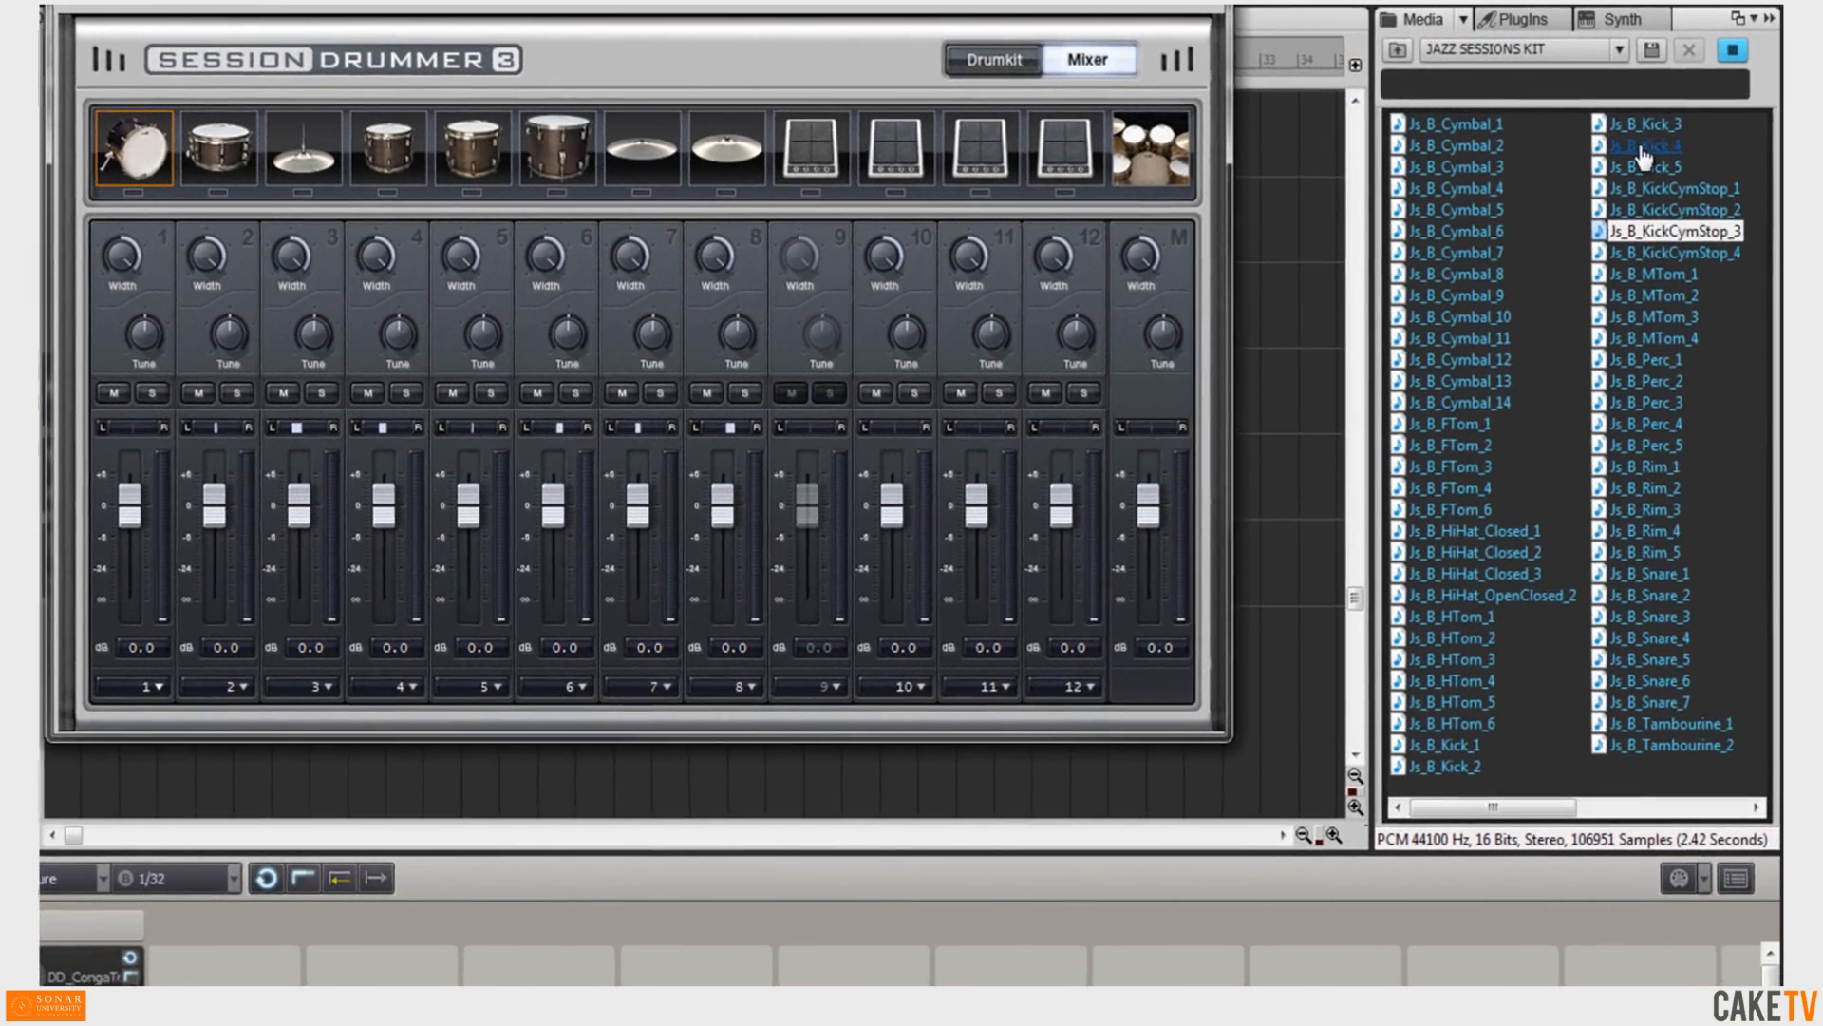
left_click(1643, 148)
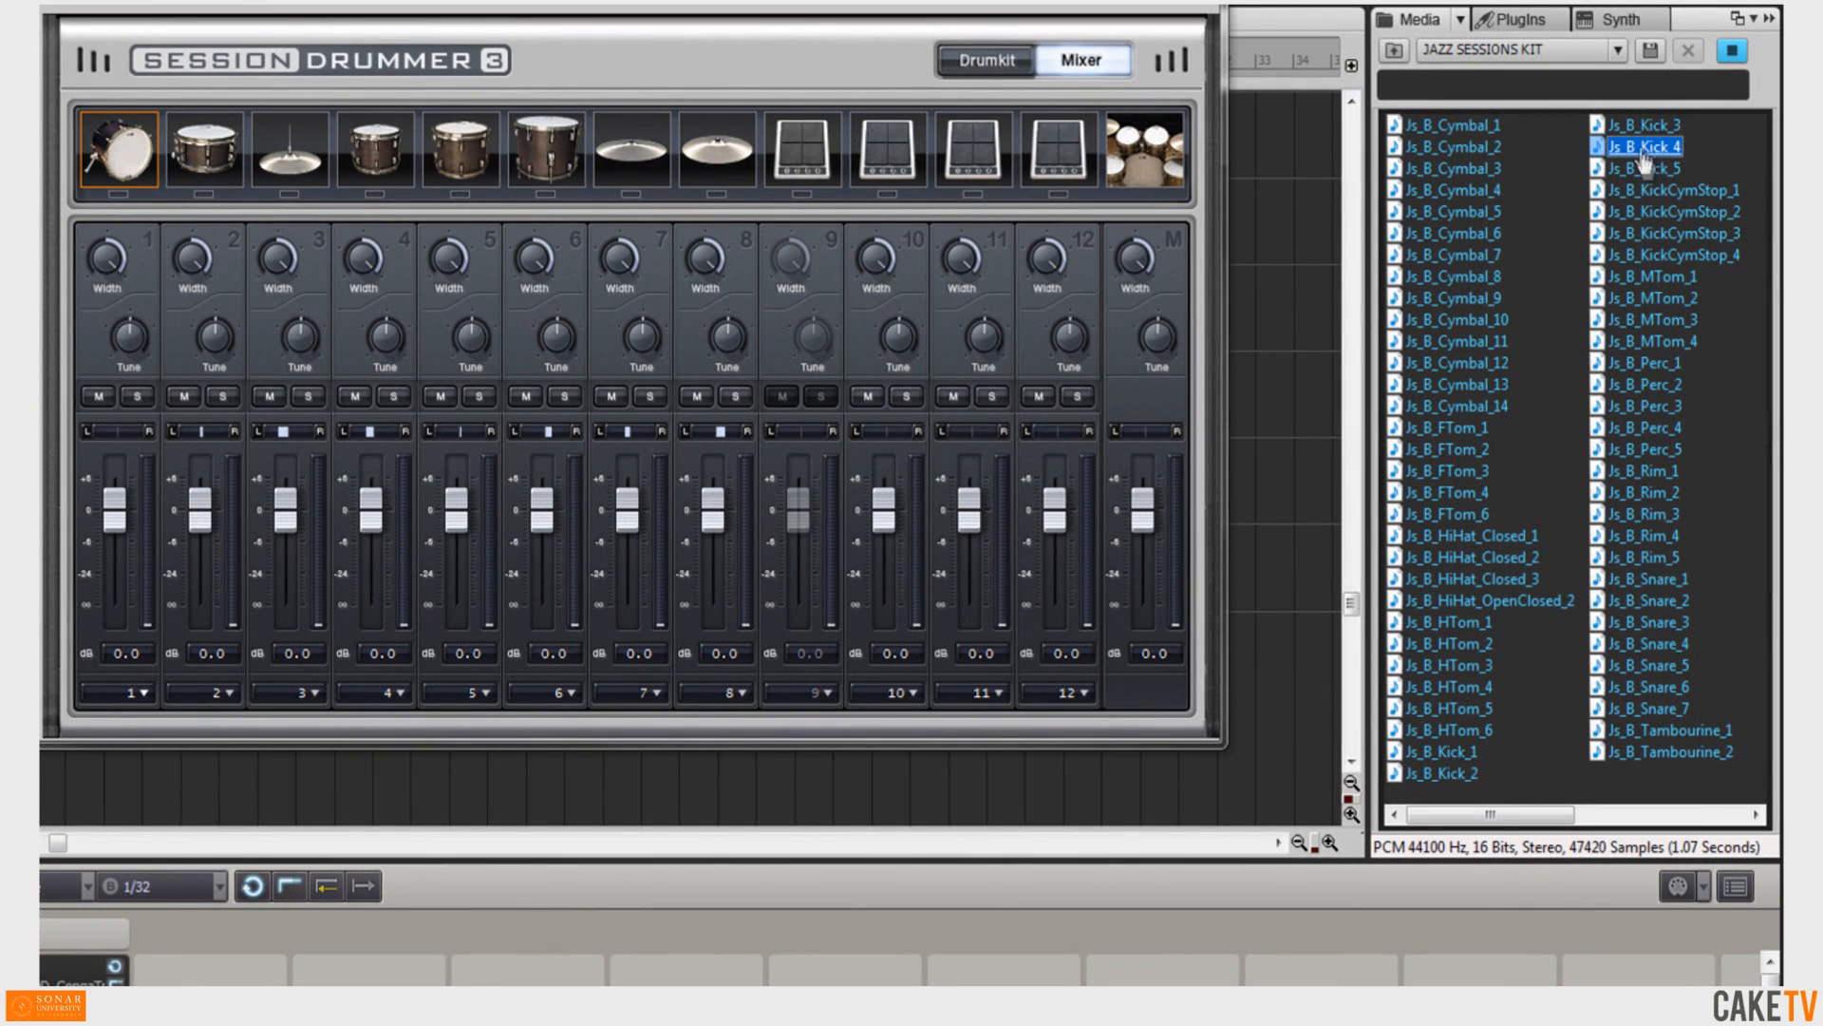
left_click(1648, 168)
left_click(1648, 149)
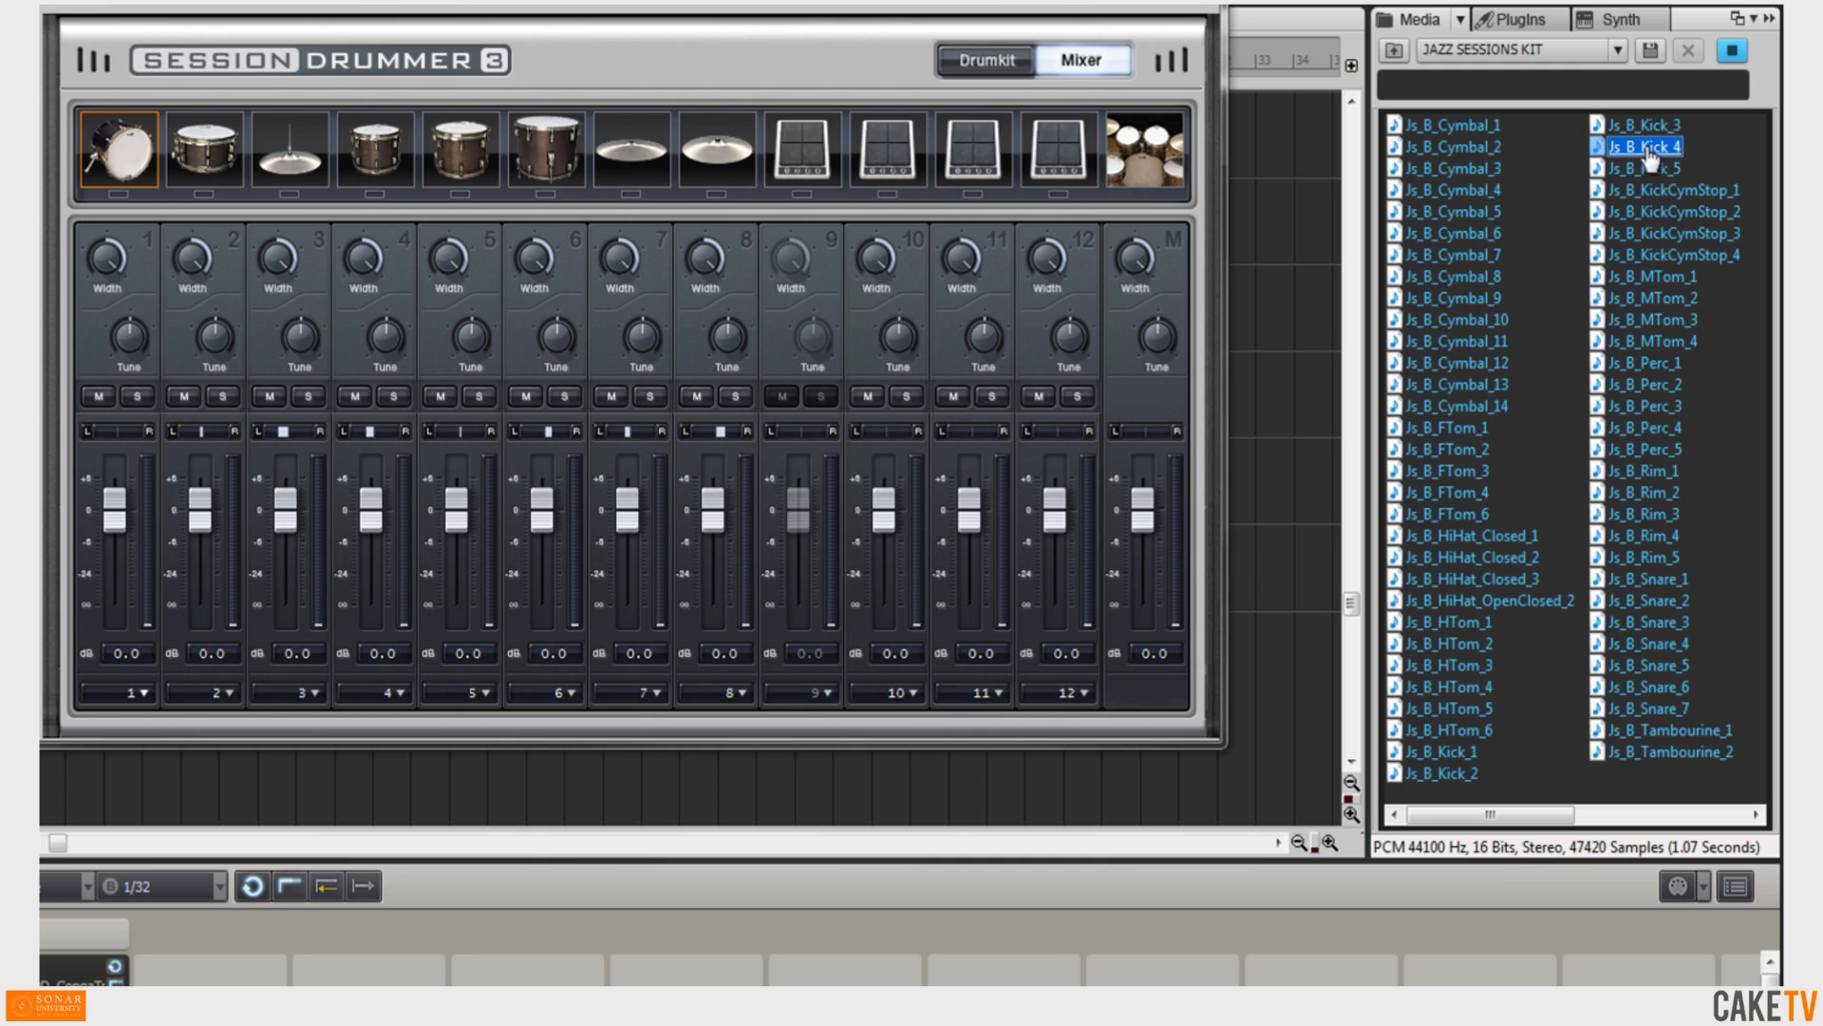
left_click_drag(1649, 150, 114, 151)
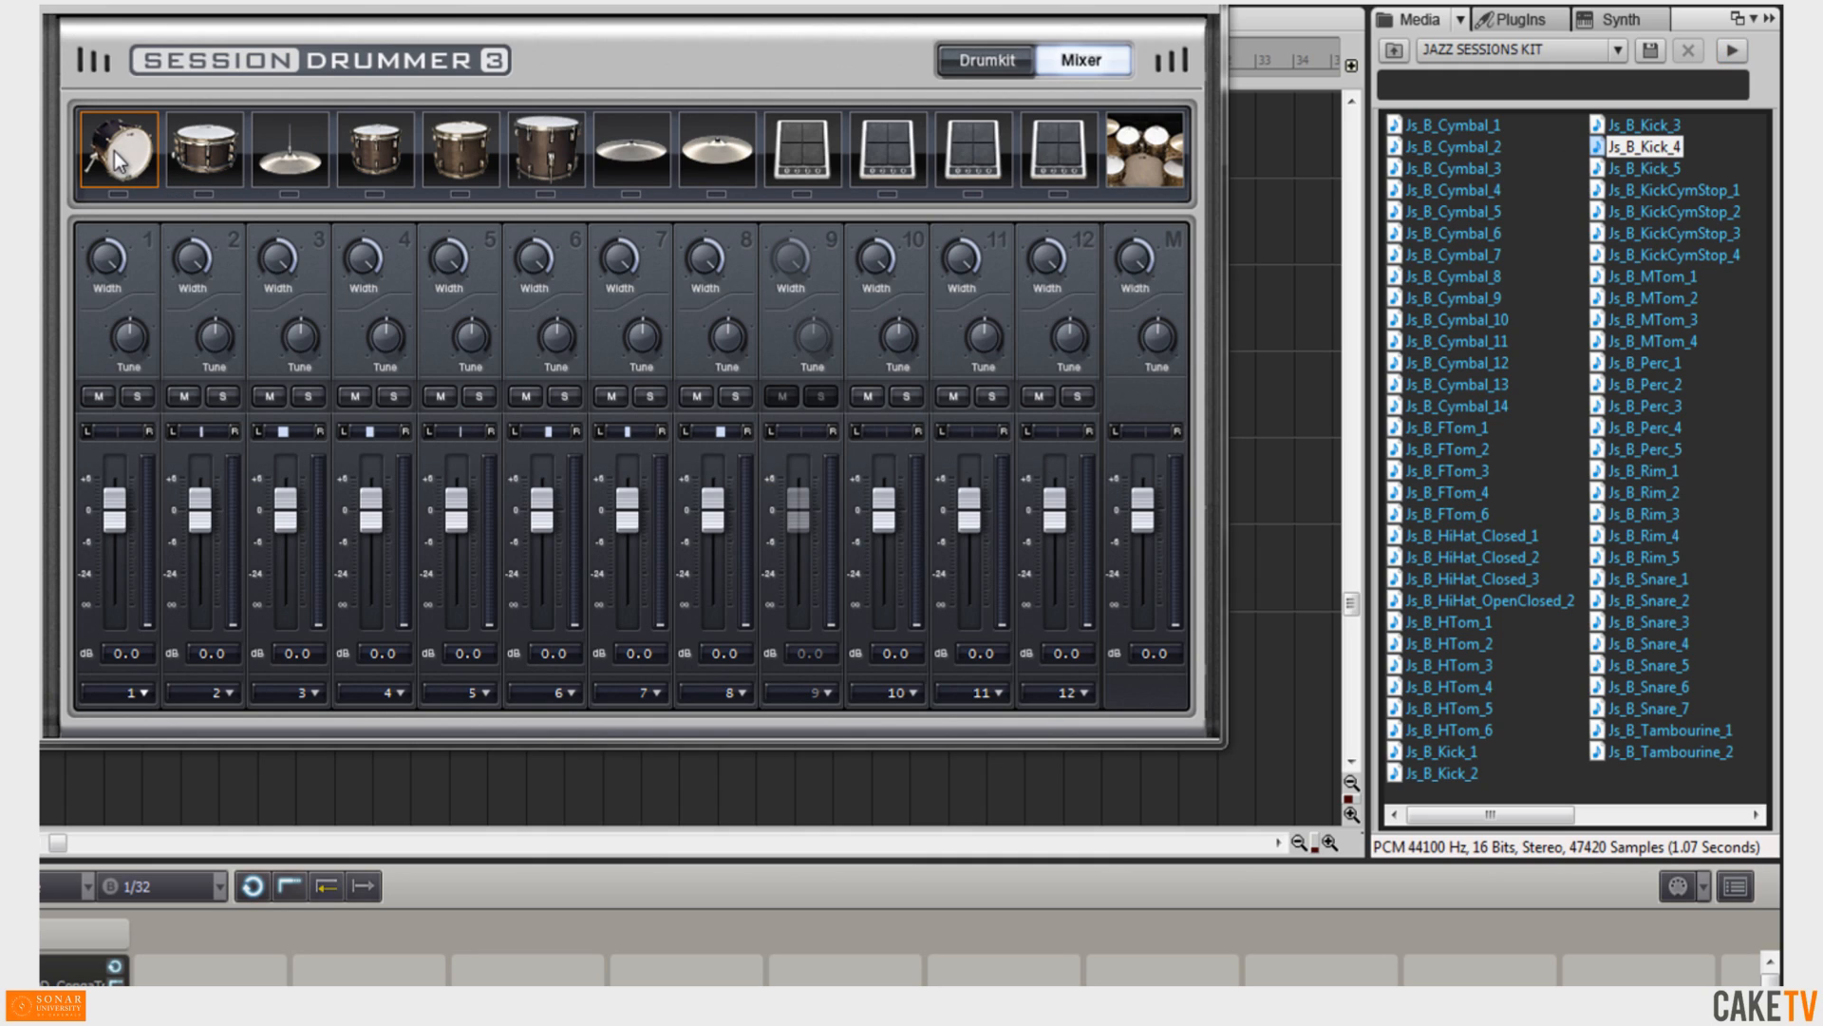
Drop the Js_B_Rim_5 sample onto Session Drummer's snare slot and audition the kick and snare slots.
left_click(1651, 537)
left_click(1656, 560)
left_click_drag(1657, 565, 193, 154)
left_click(121, 130)
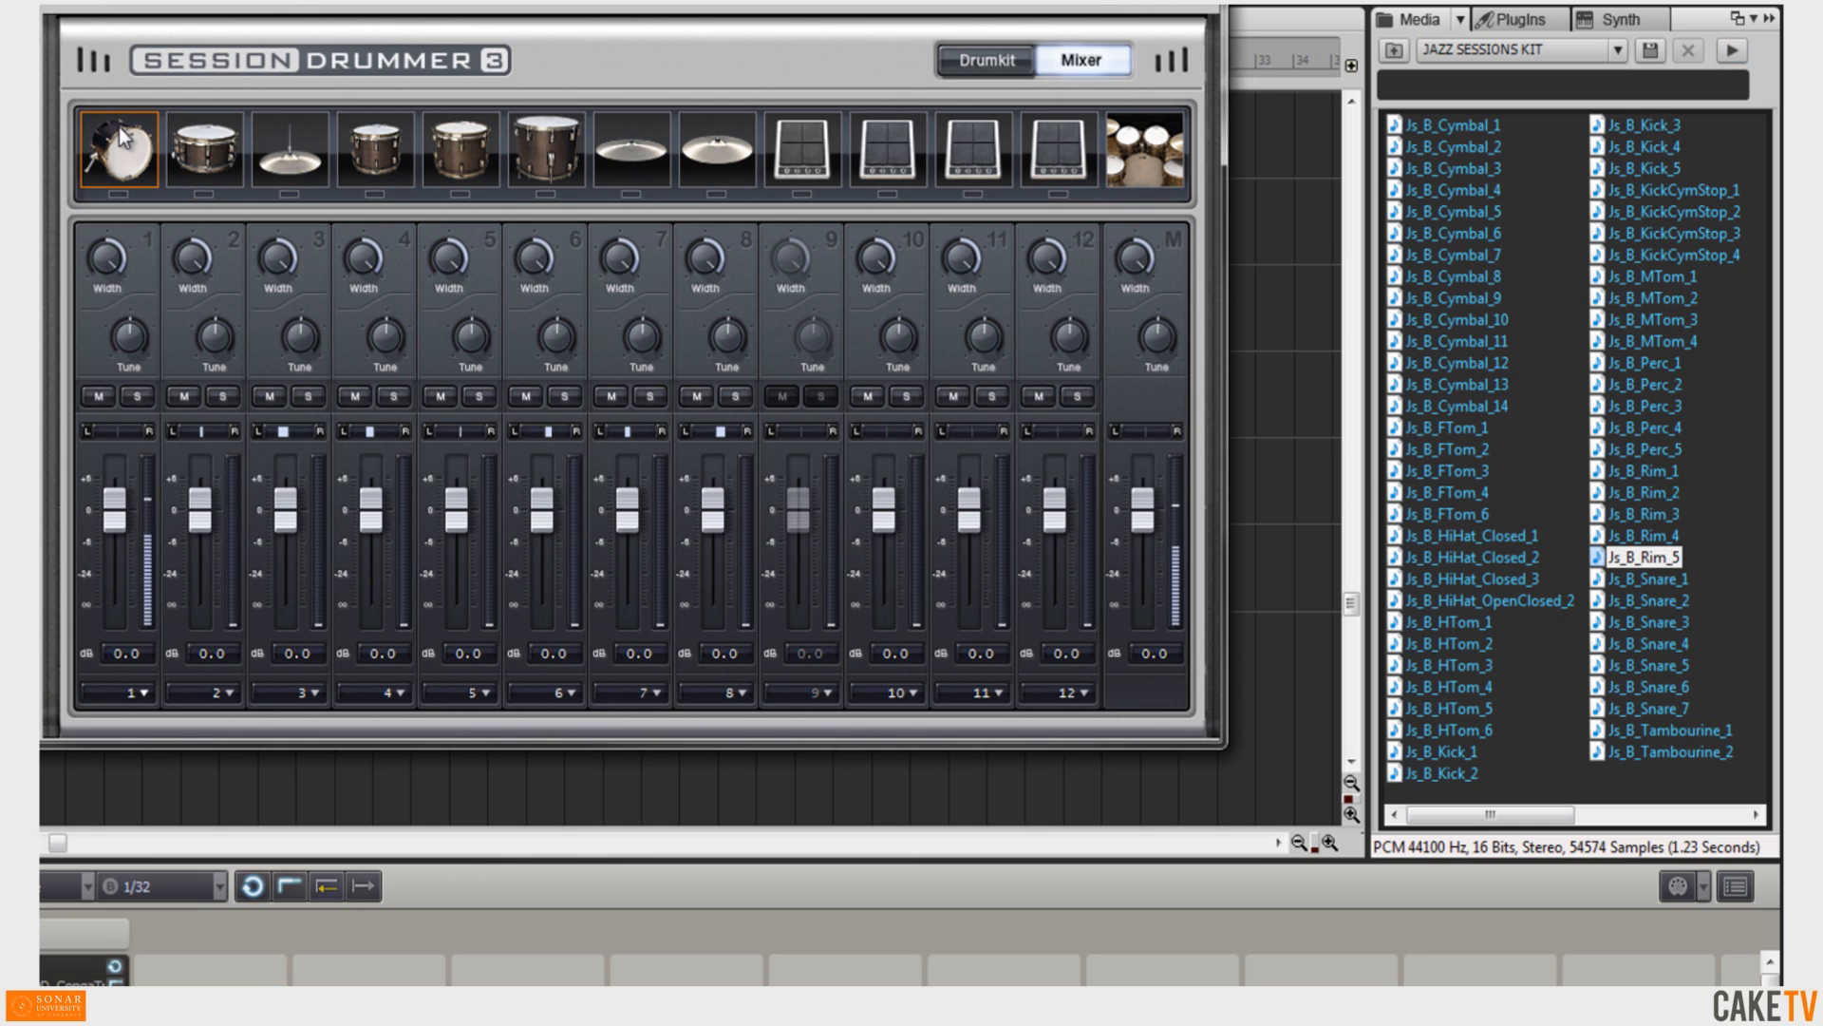
left_click(194, 128)
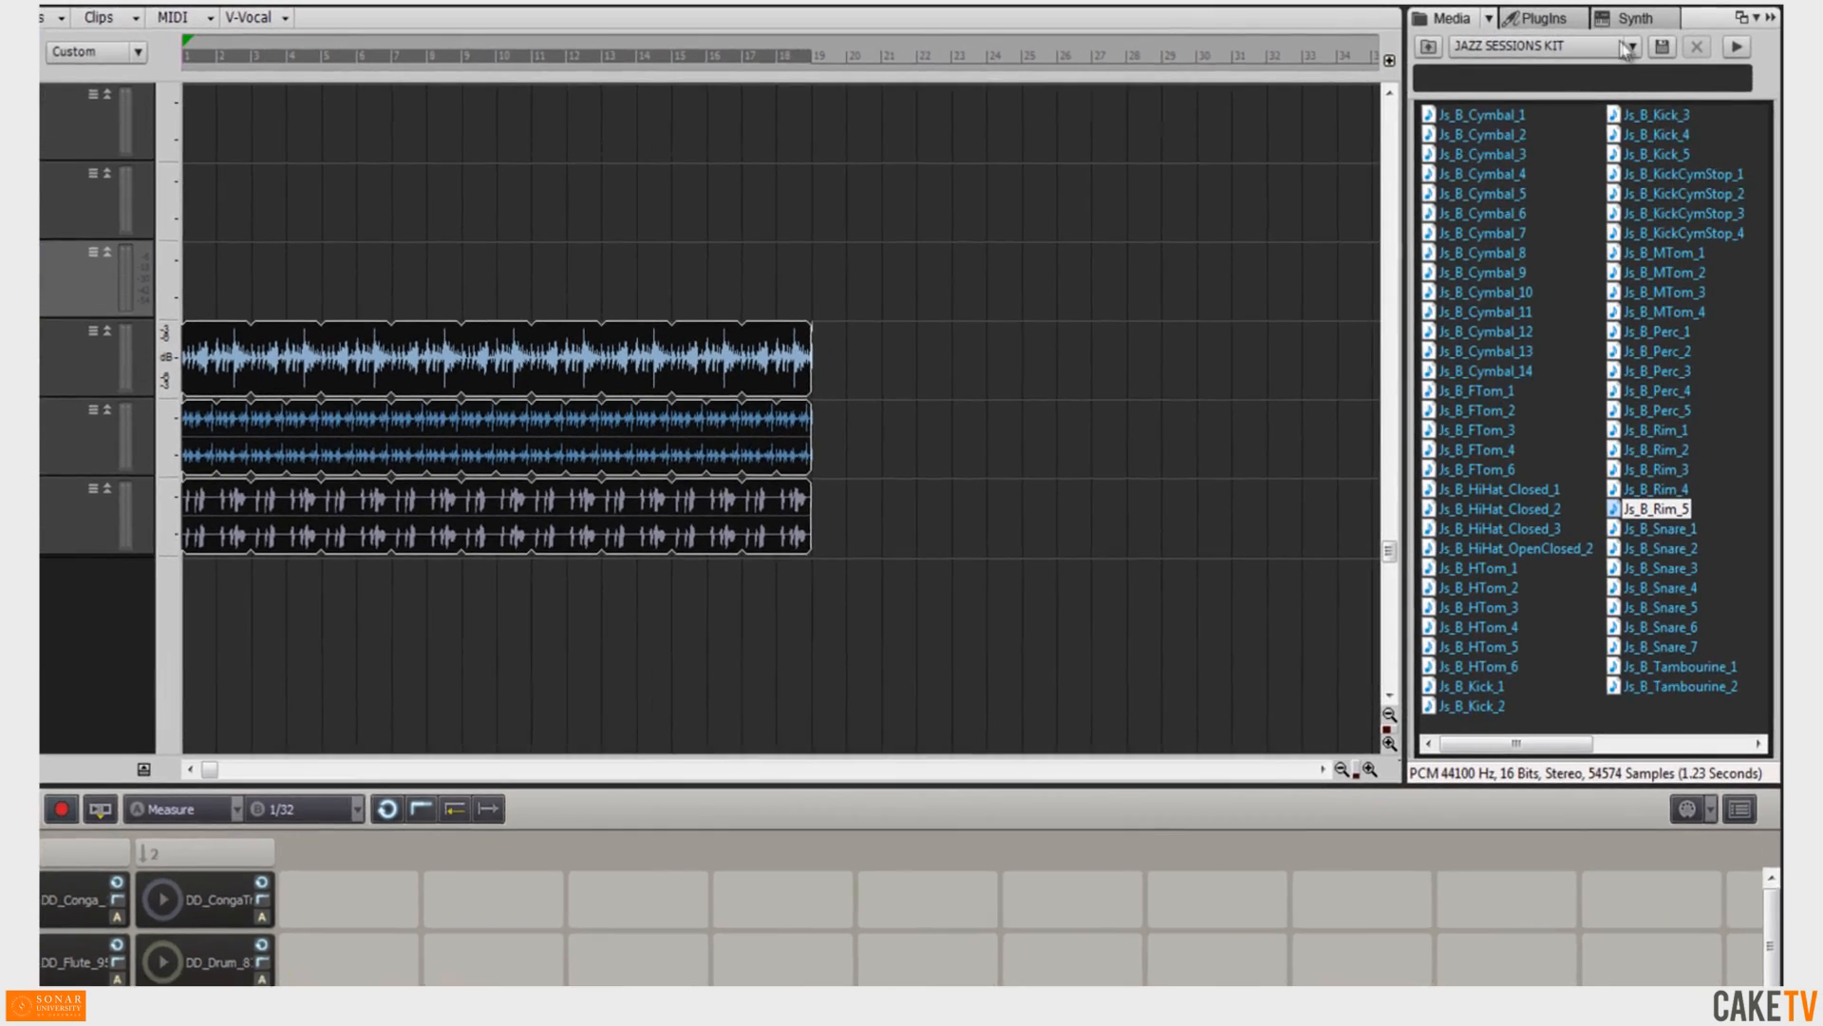
Switch the content location to Session Drummer 3 MIDI Drum Loops and open the Groove Monkee Rock folder.
left_click(1653, 40)
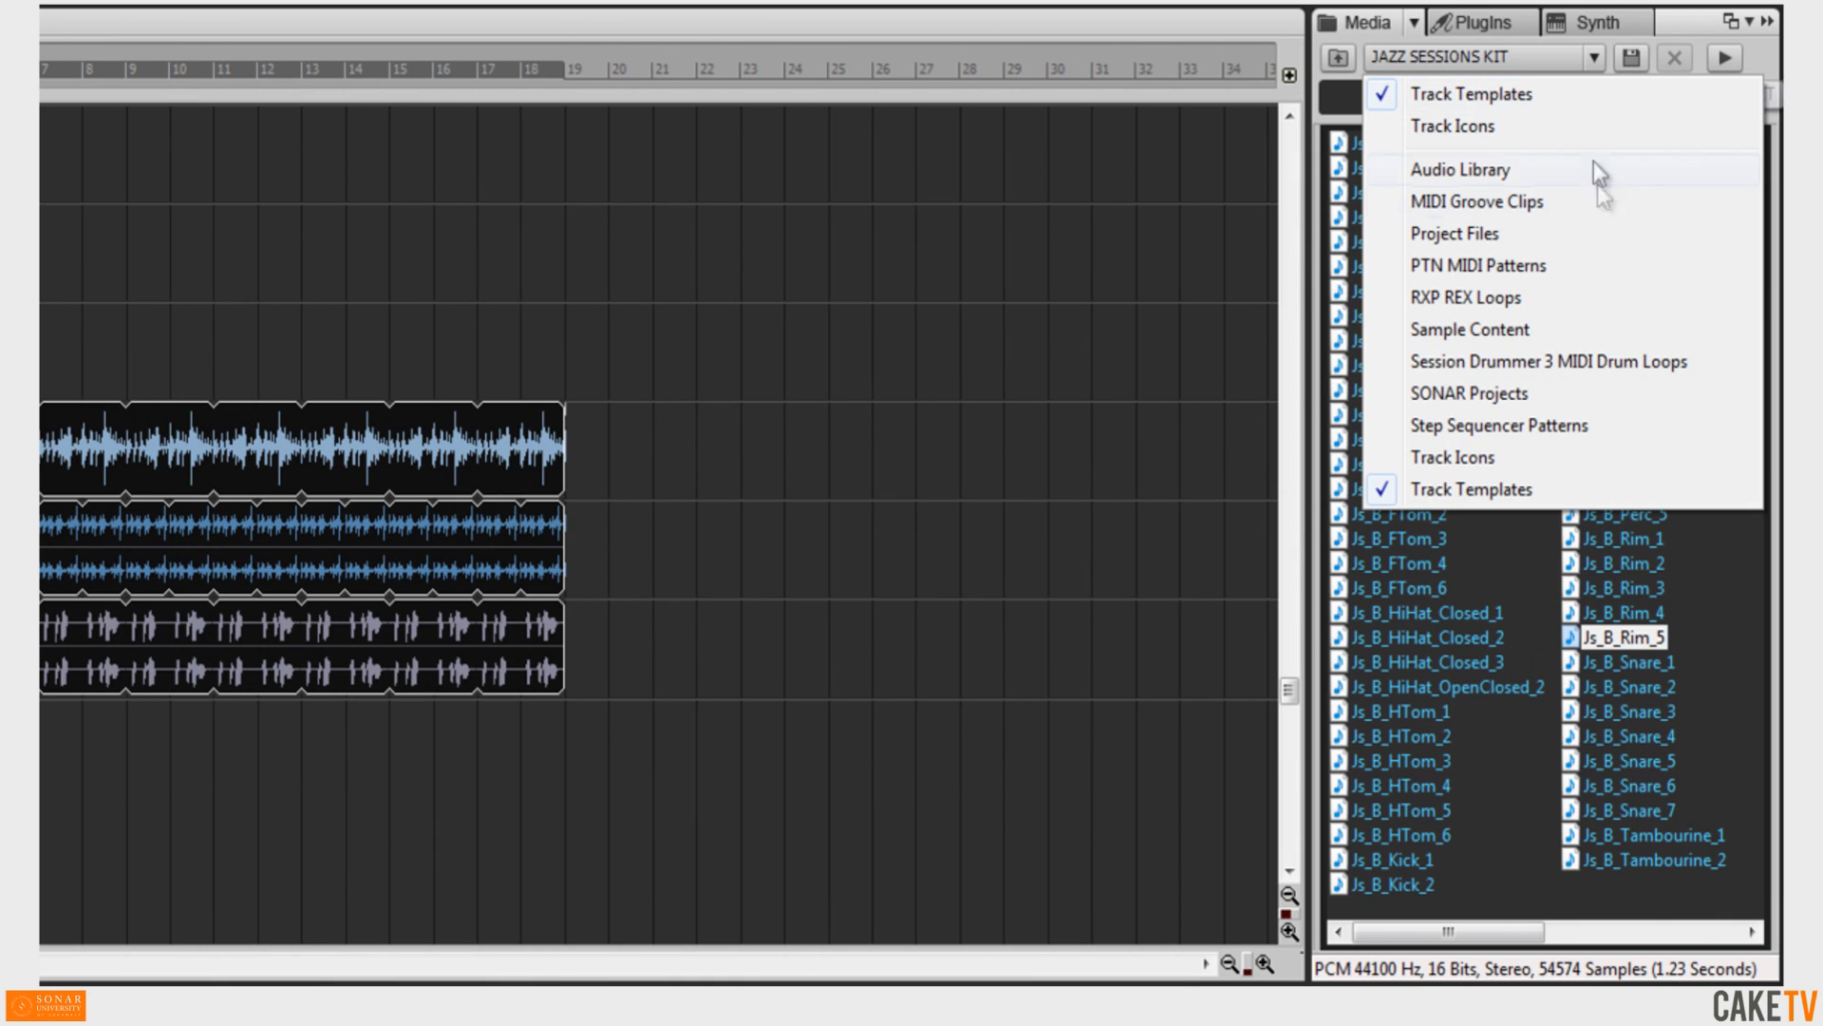
left_click(1605, 362)
left_click(1441, 147)
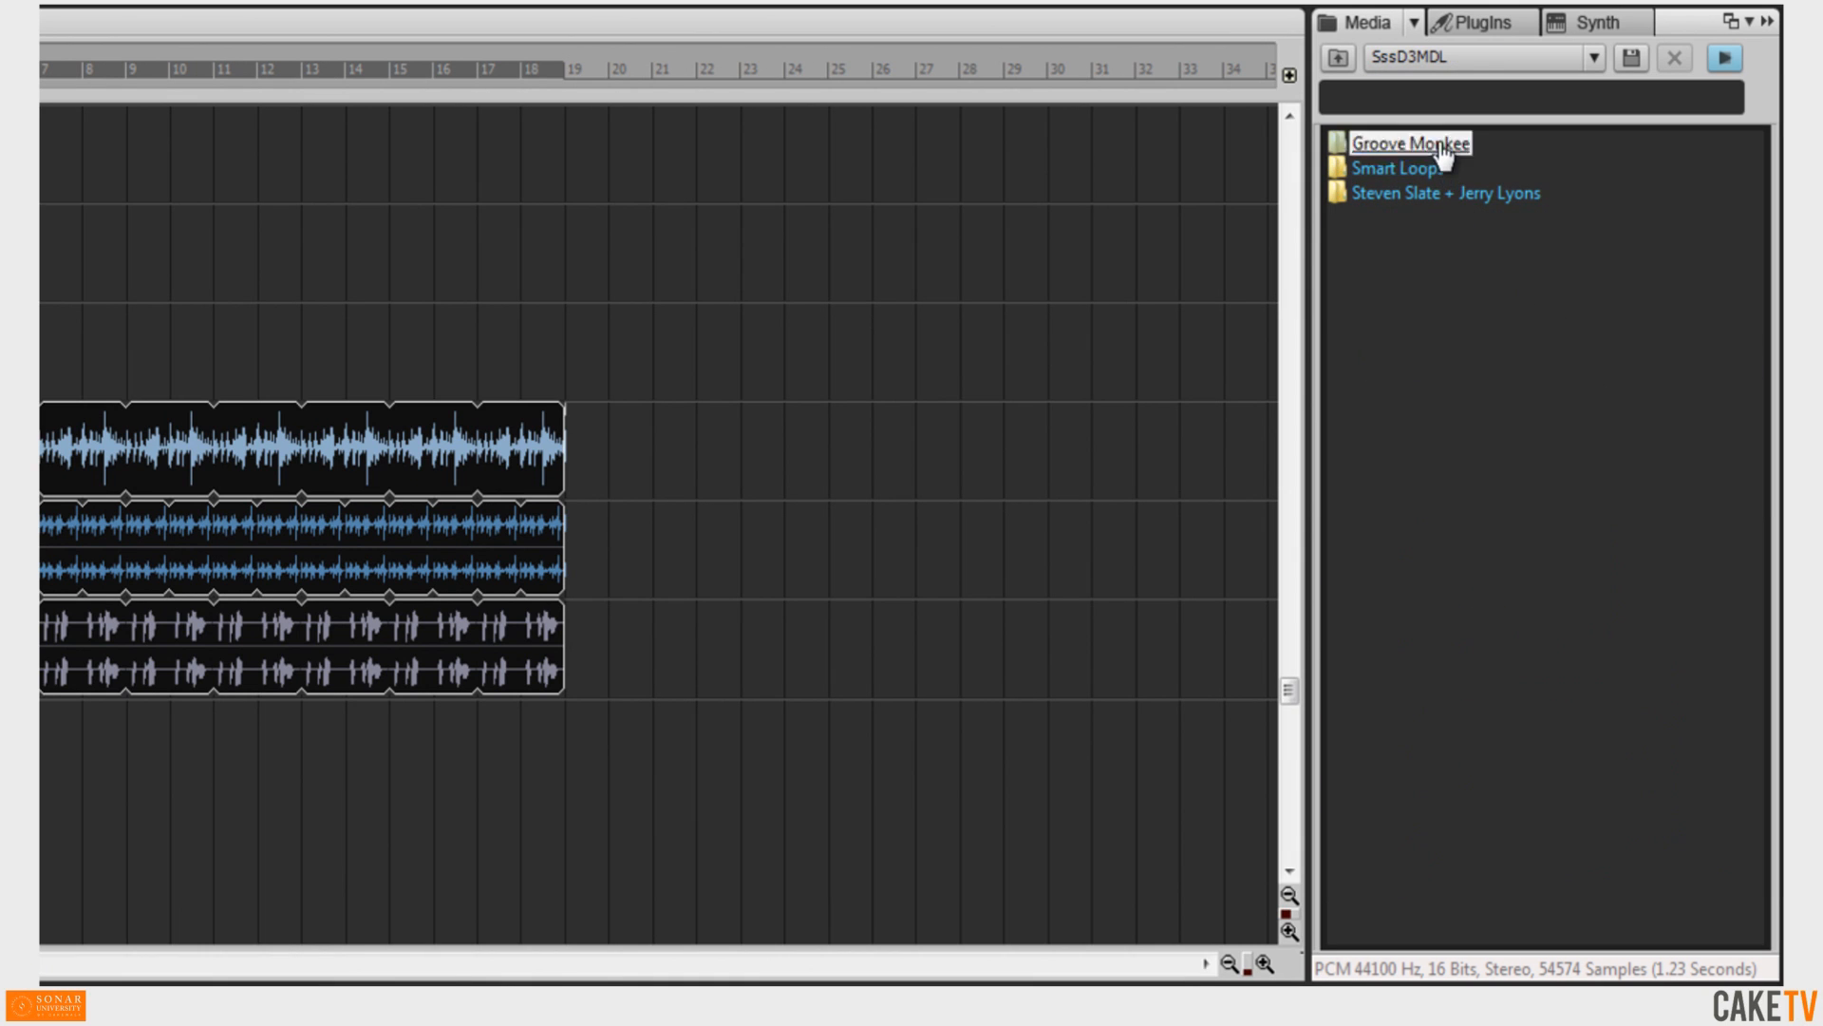
double_click(1441, 144)
double_click(1367, 289)
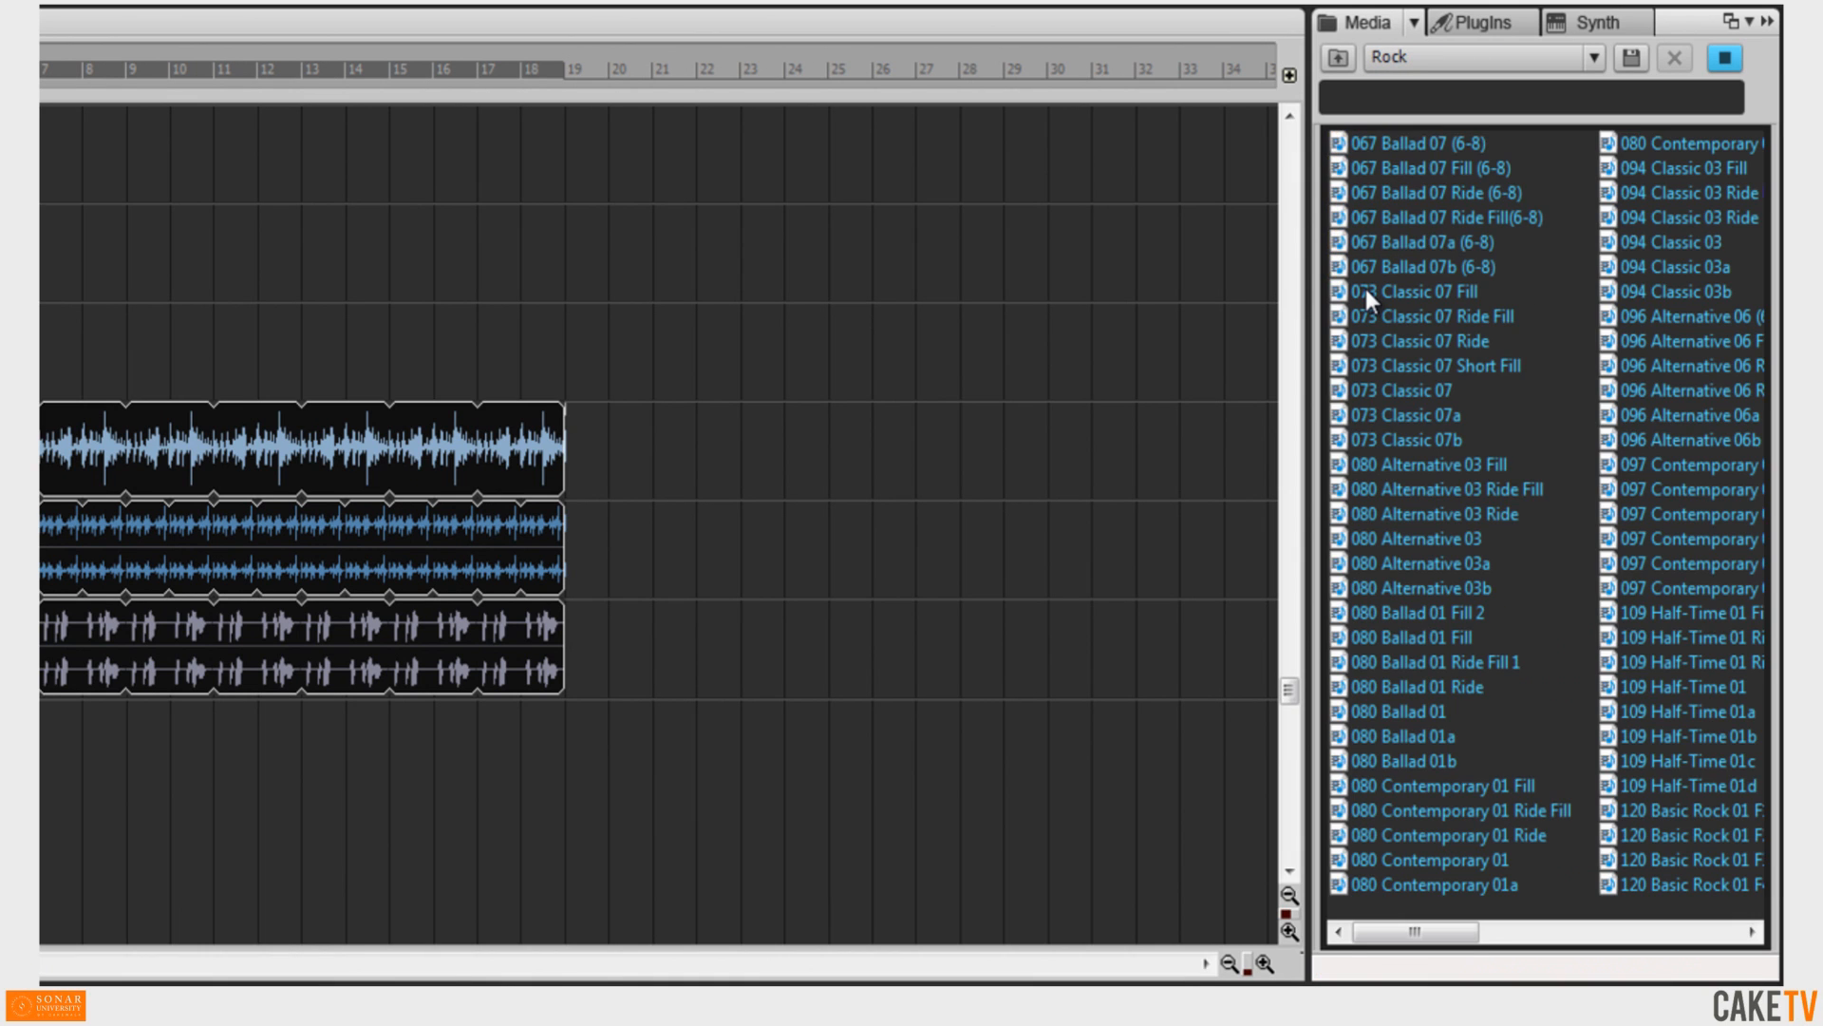
left_click(1360, 100)
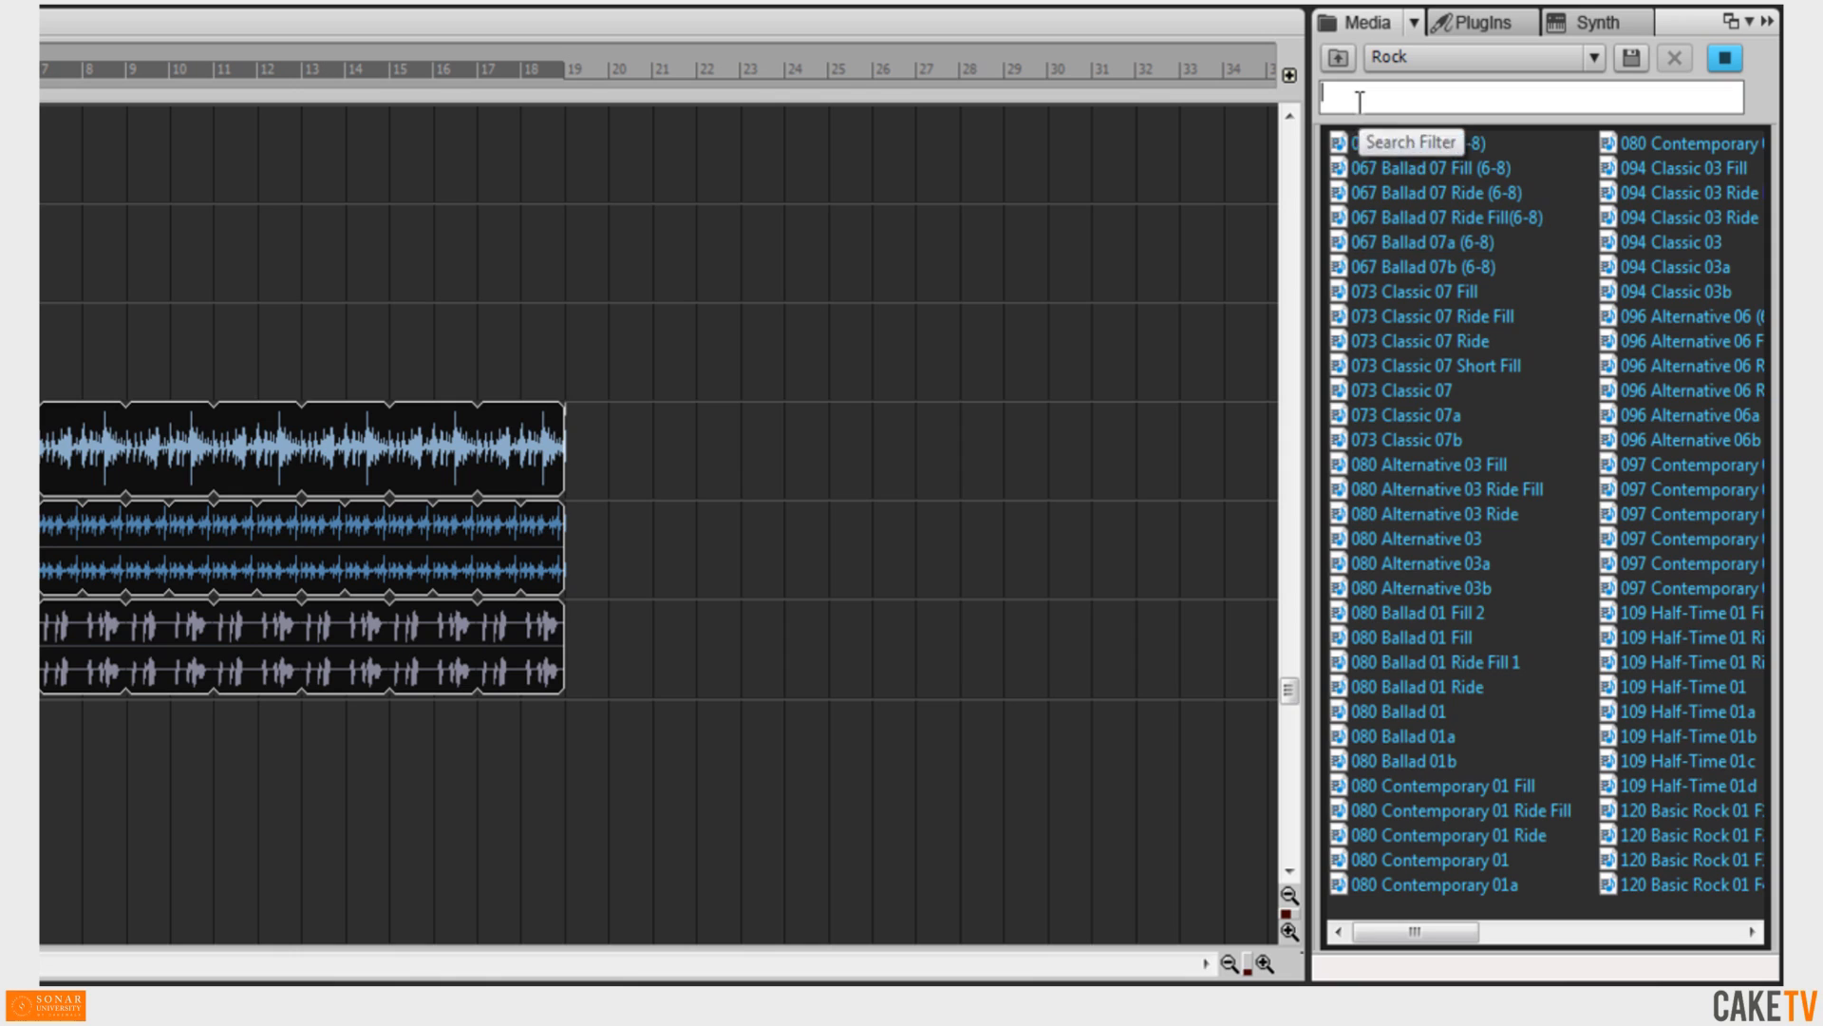
Filter the Rock drum loops by "fi" and preview the 080 Contemporary 01 Fill and Ride Fill loops.
type("f")
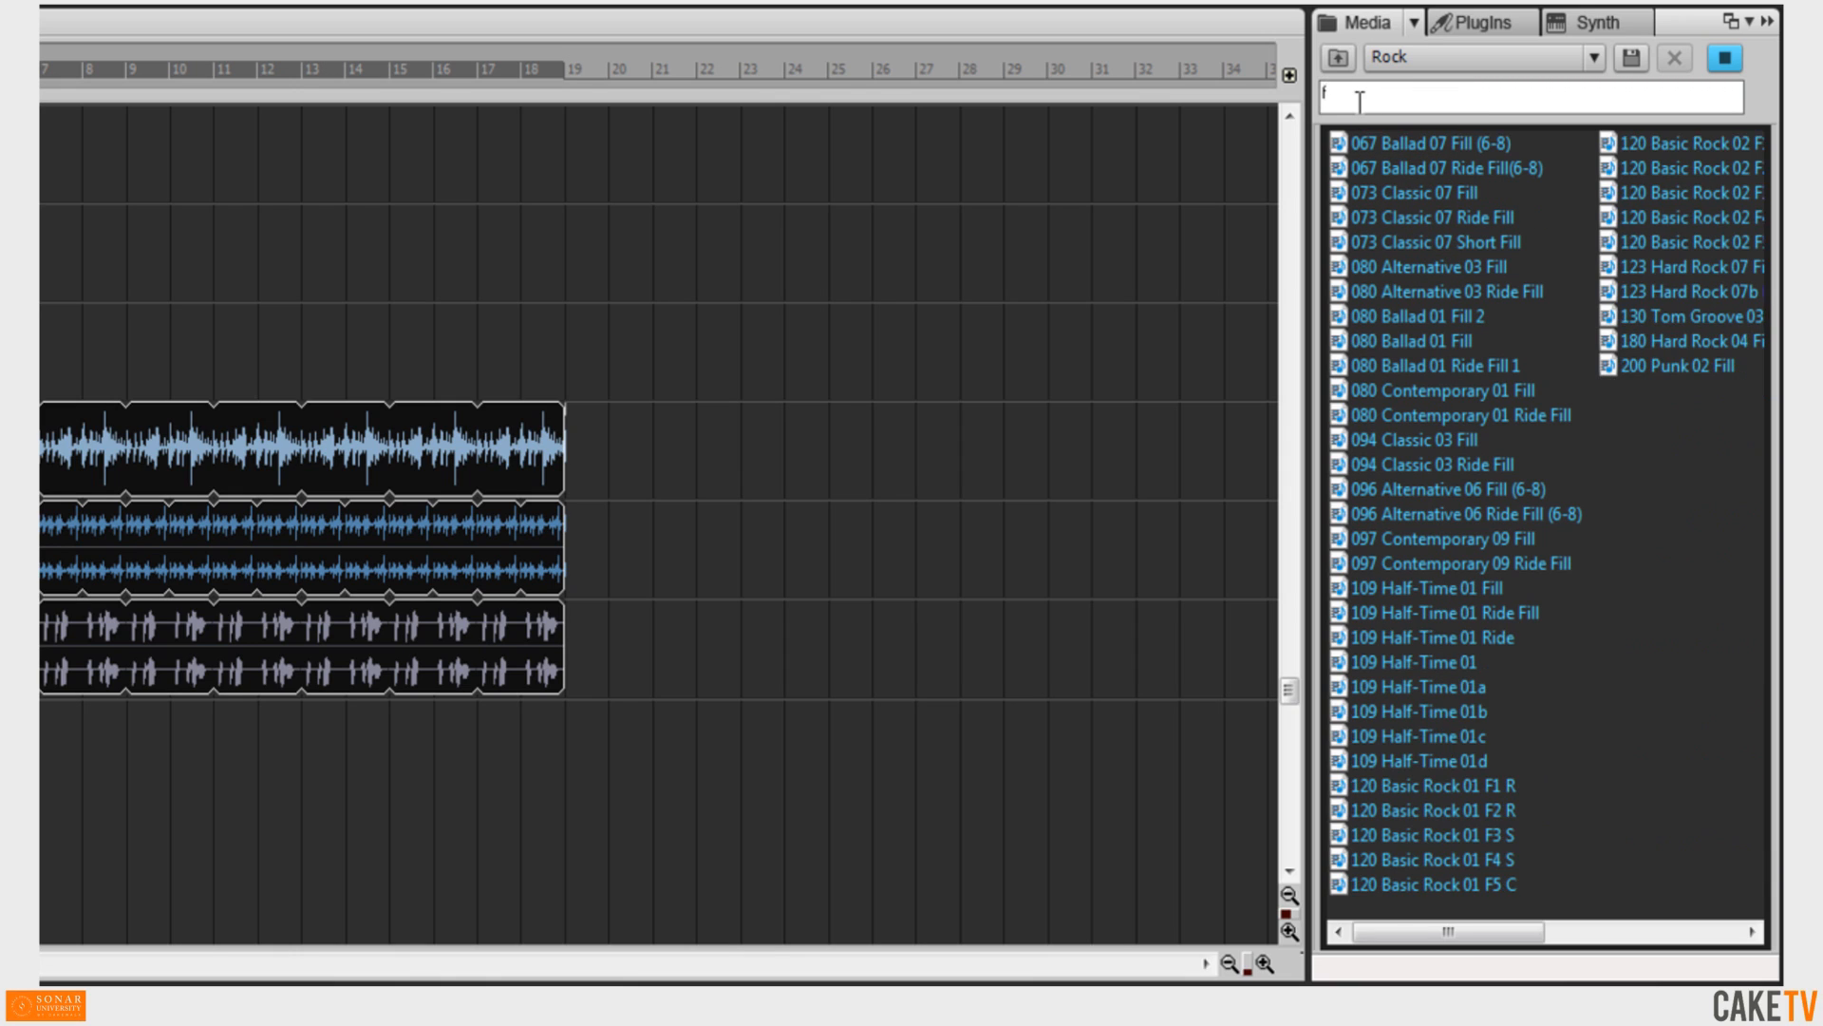
type("i")
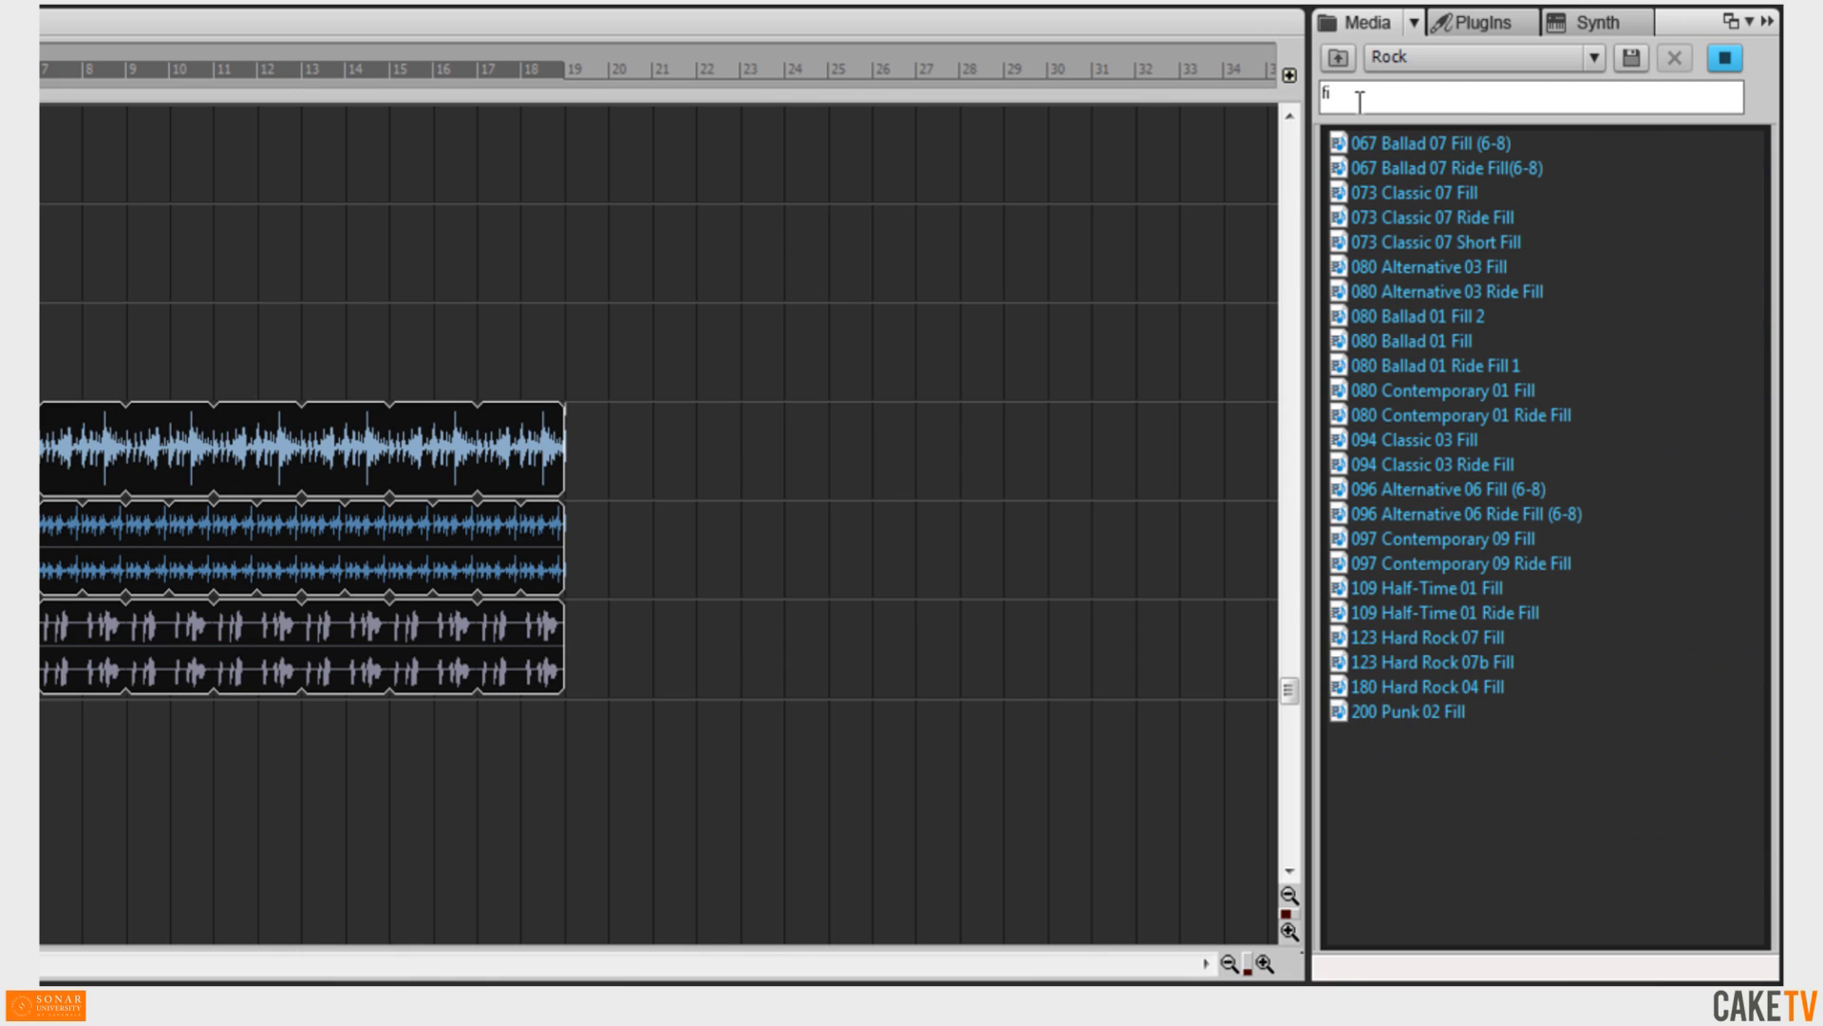
left_click(1461, 389)
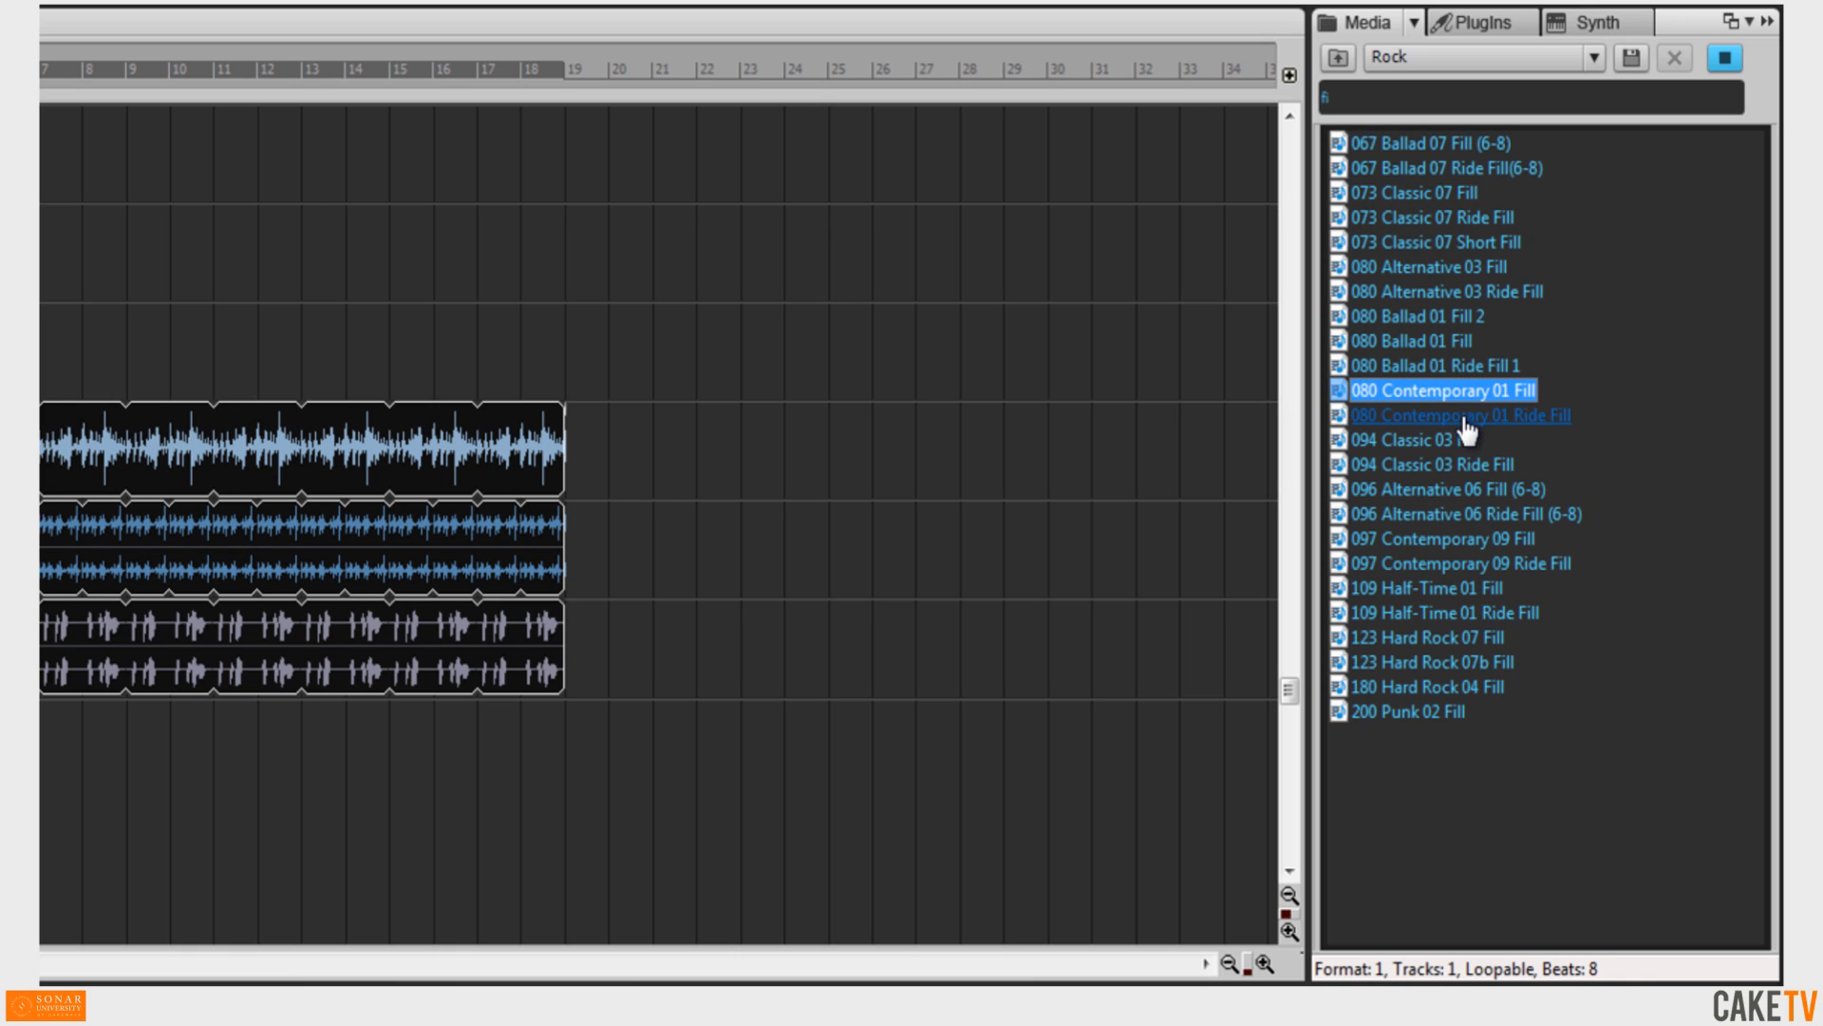
left_click(1462, 417)
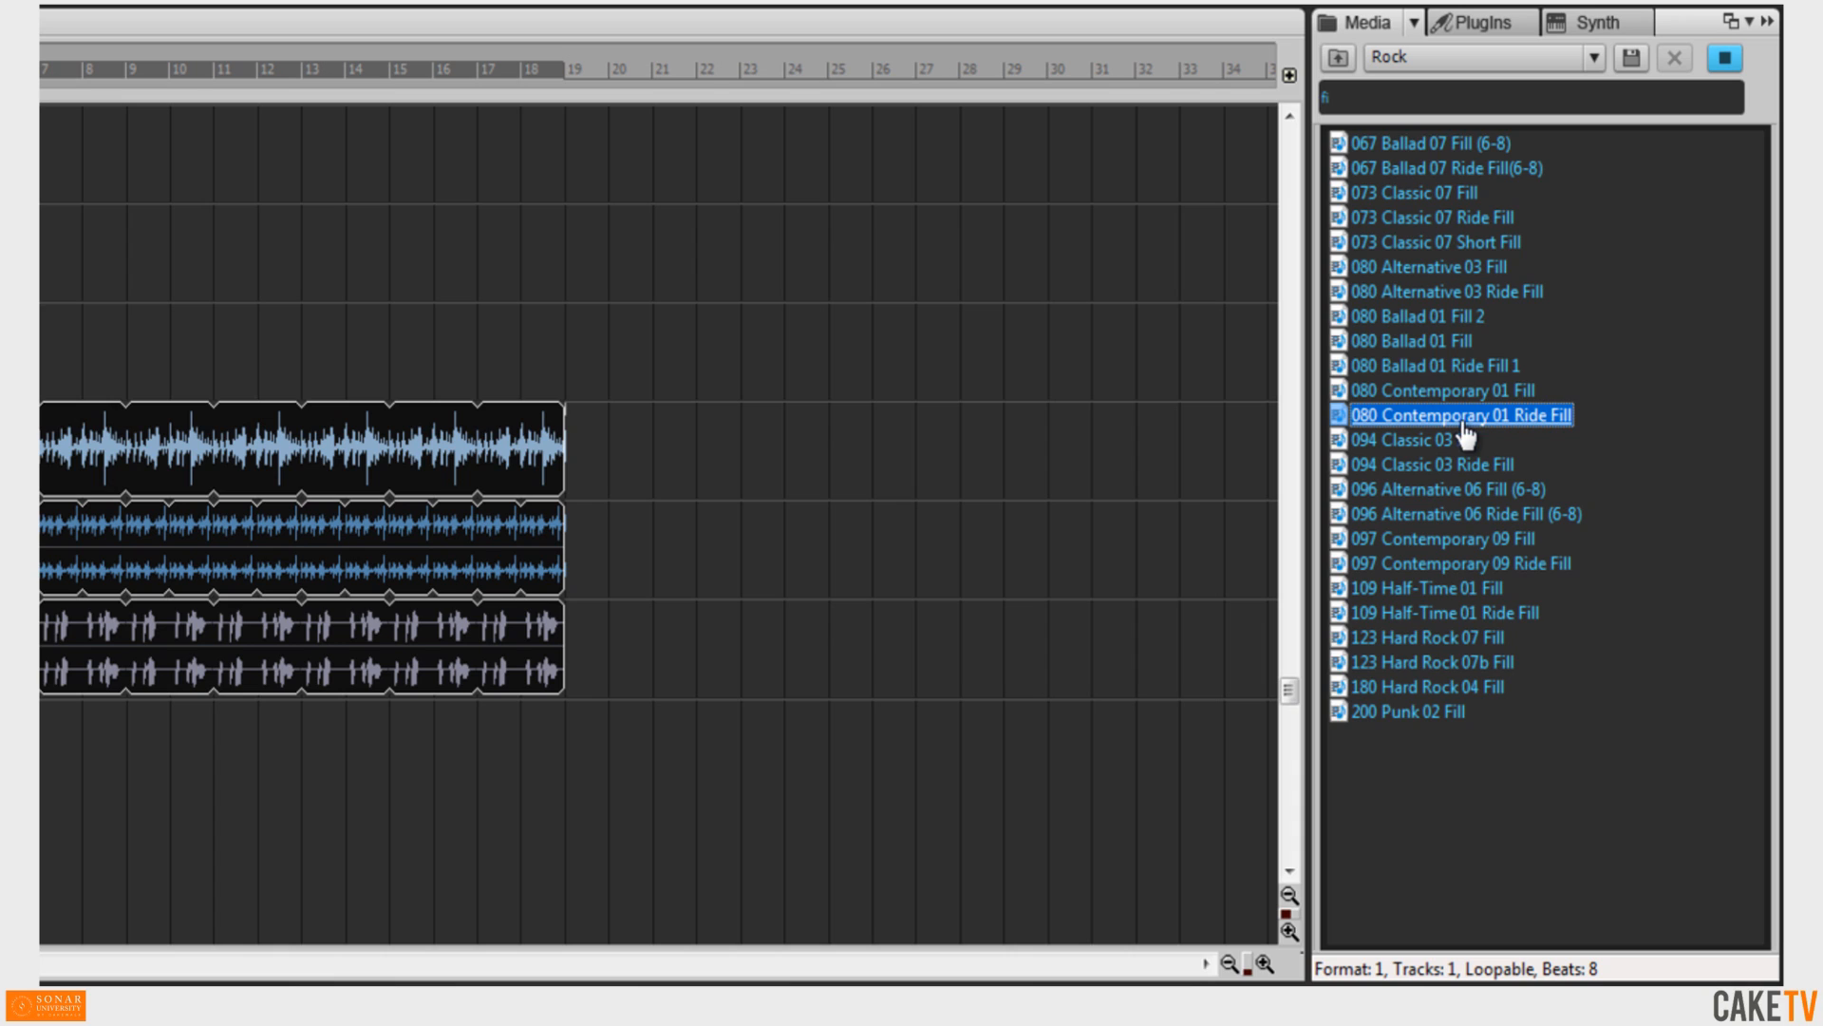
left_click(1467, 391)
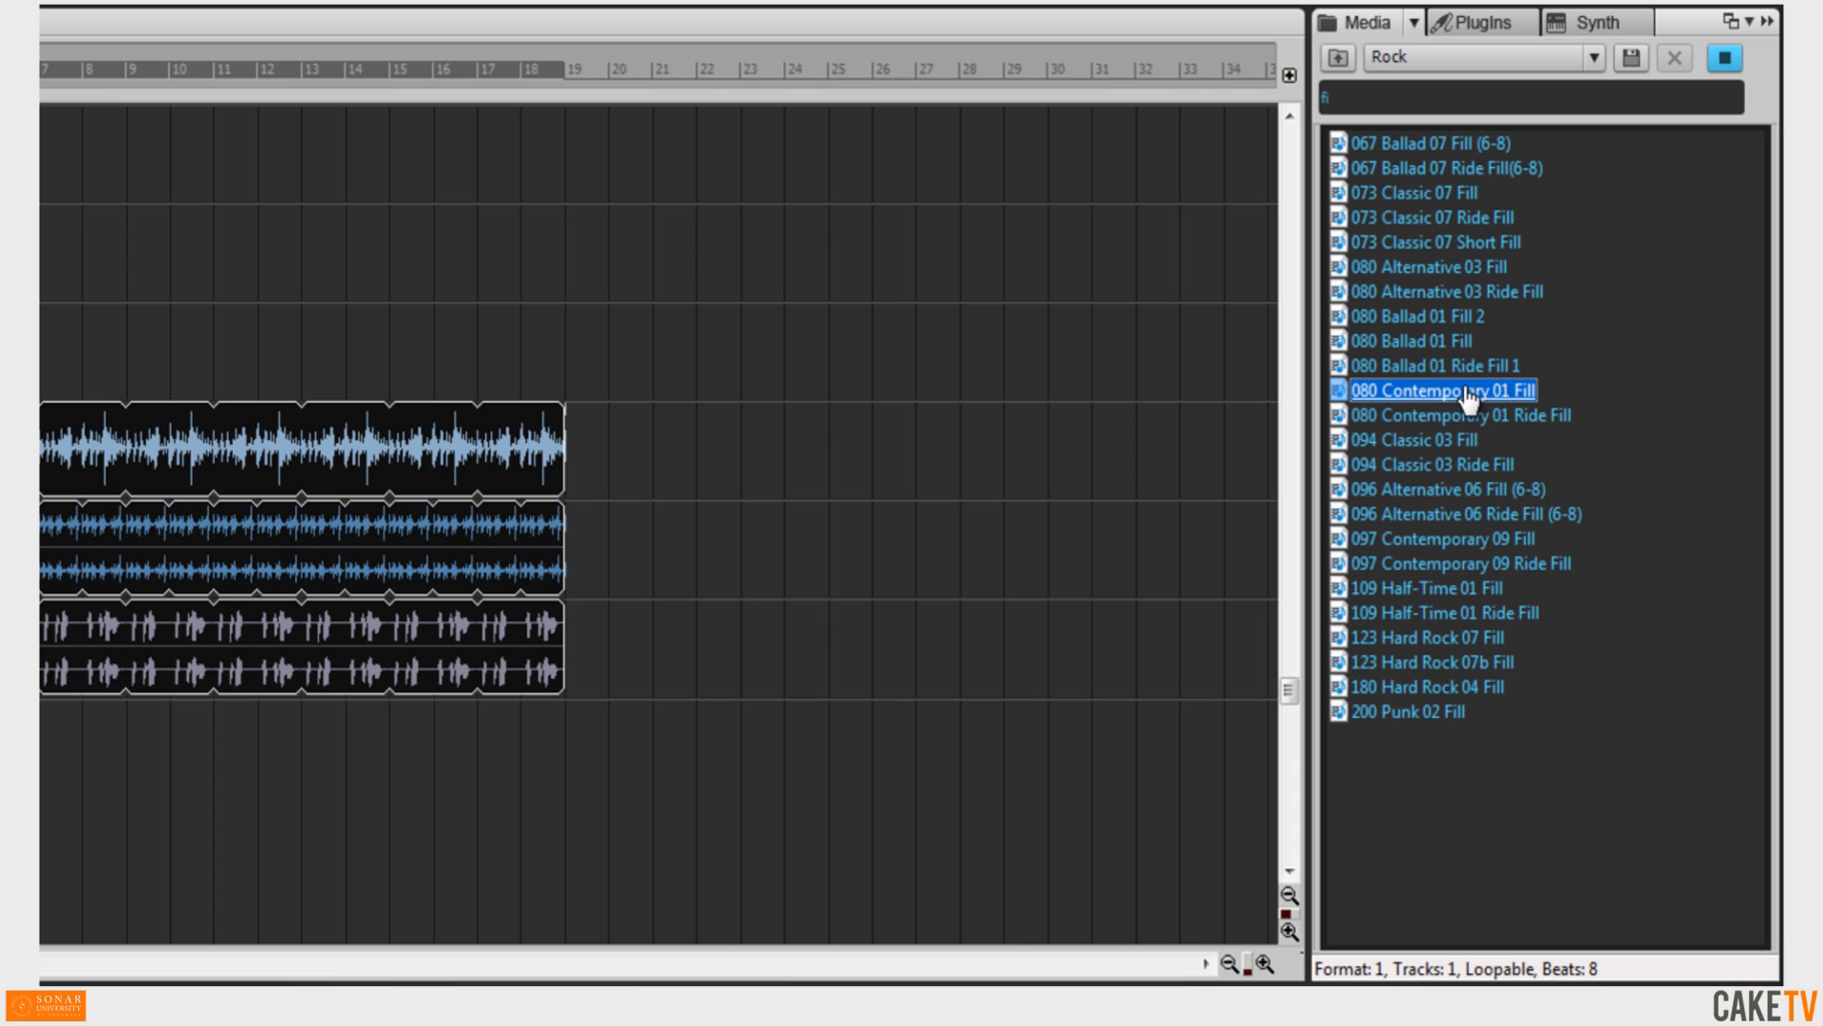
Set the synth preview output to SessionDrummer x64 1 and preview the two 080 Contemporary fills again.
left_click(1415, 19)
mouse_move(1422, 287)
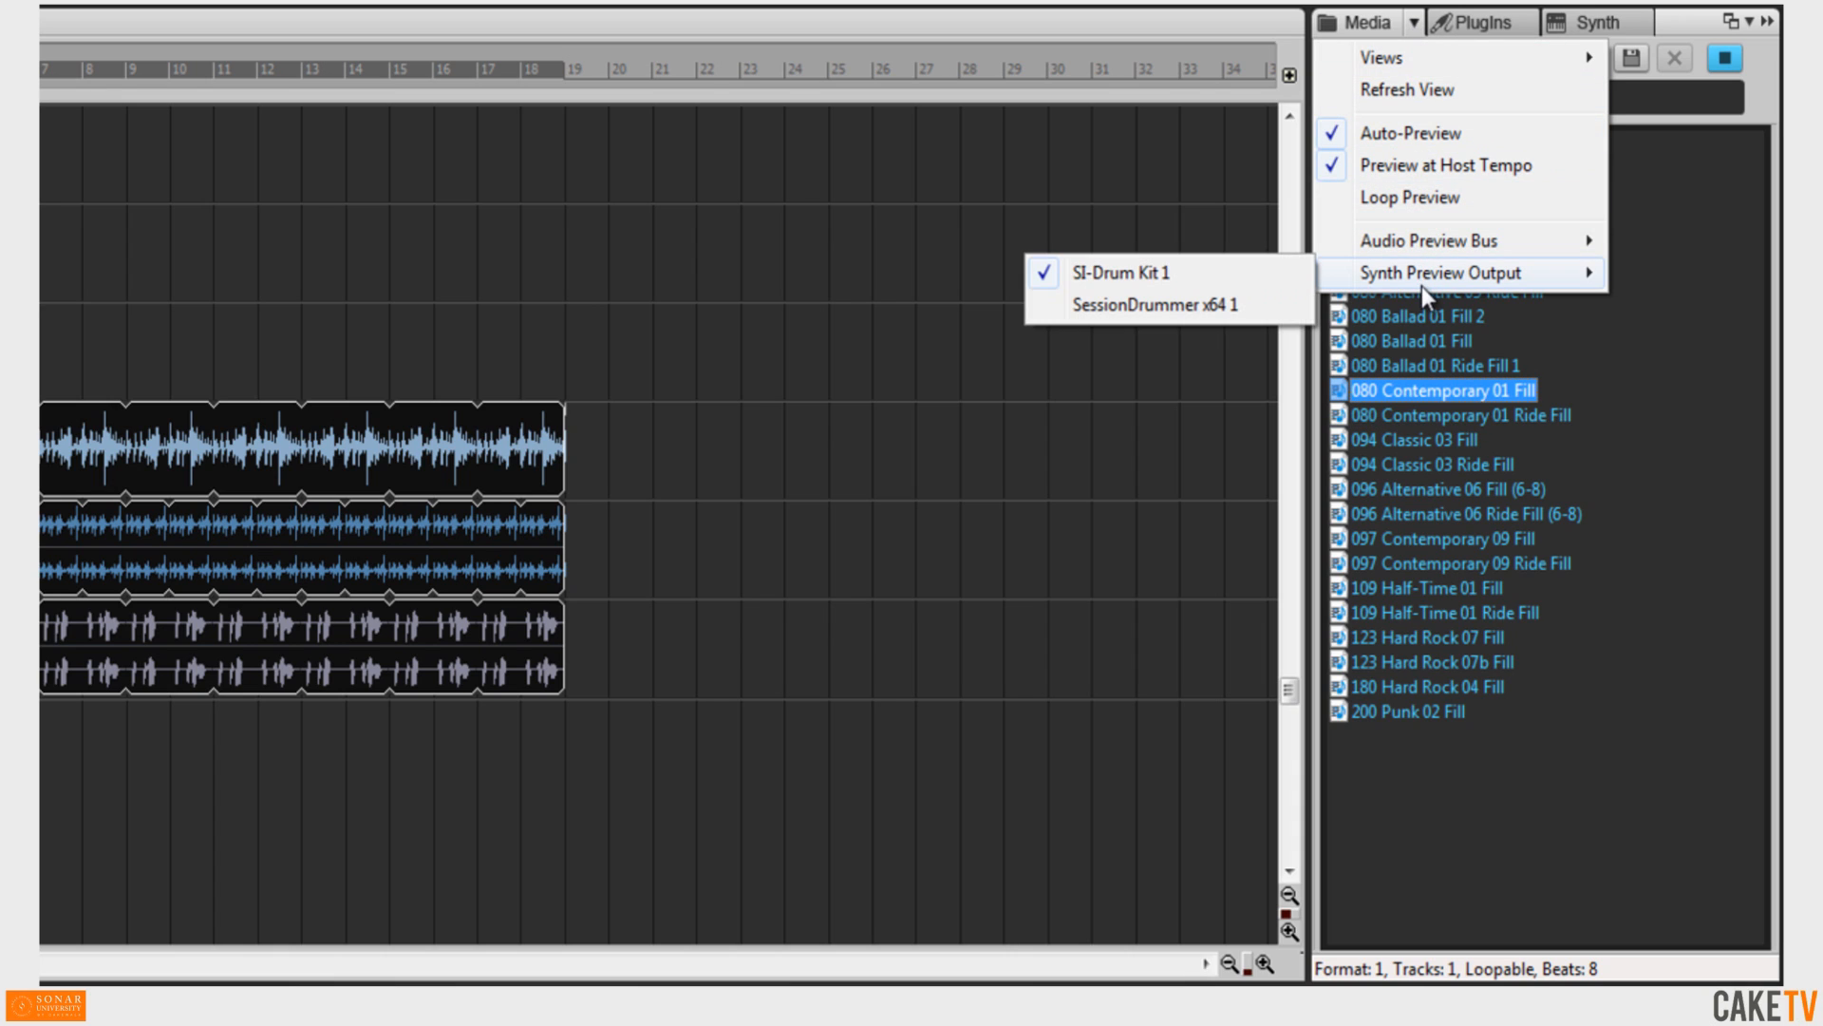
left_click(1218, 314)
left_click(1430, 418)
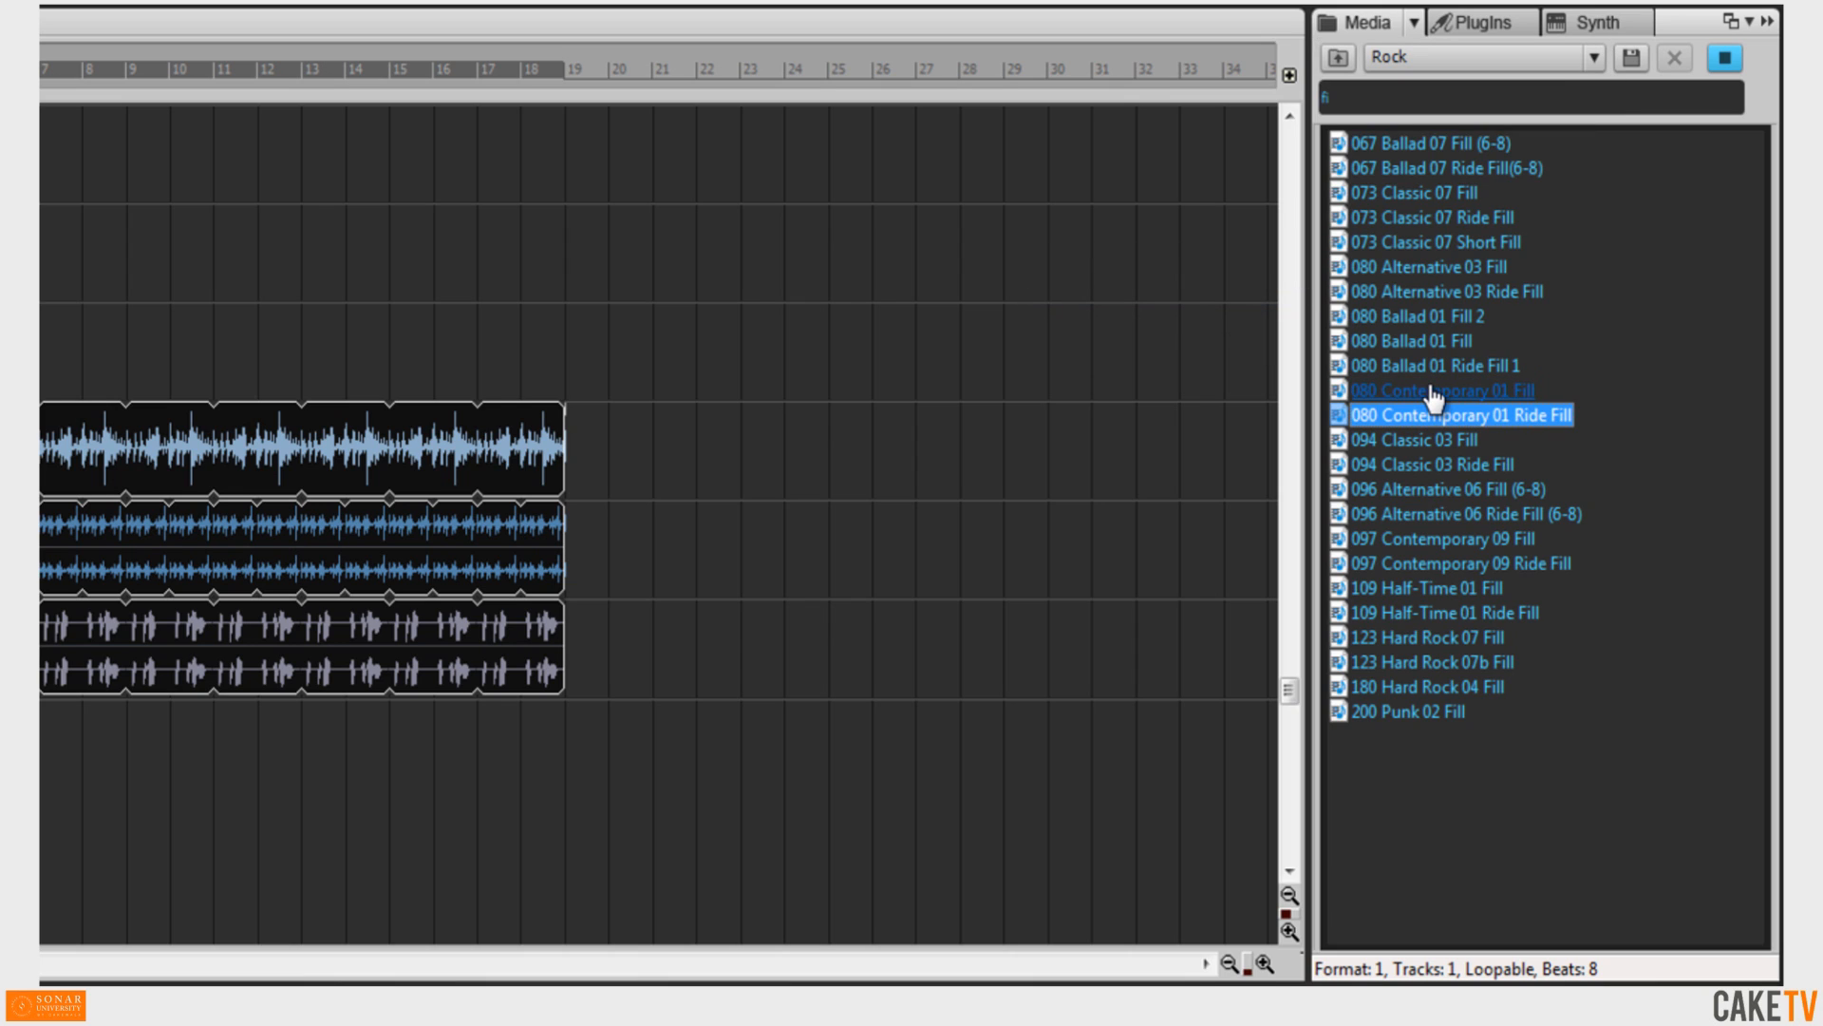
left_click(1433, 391)
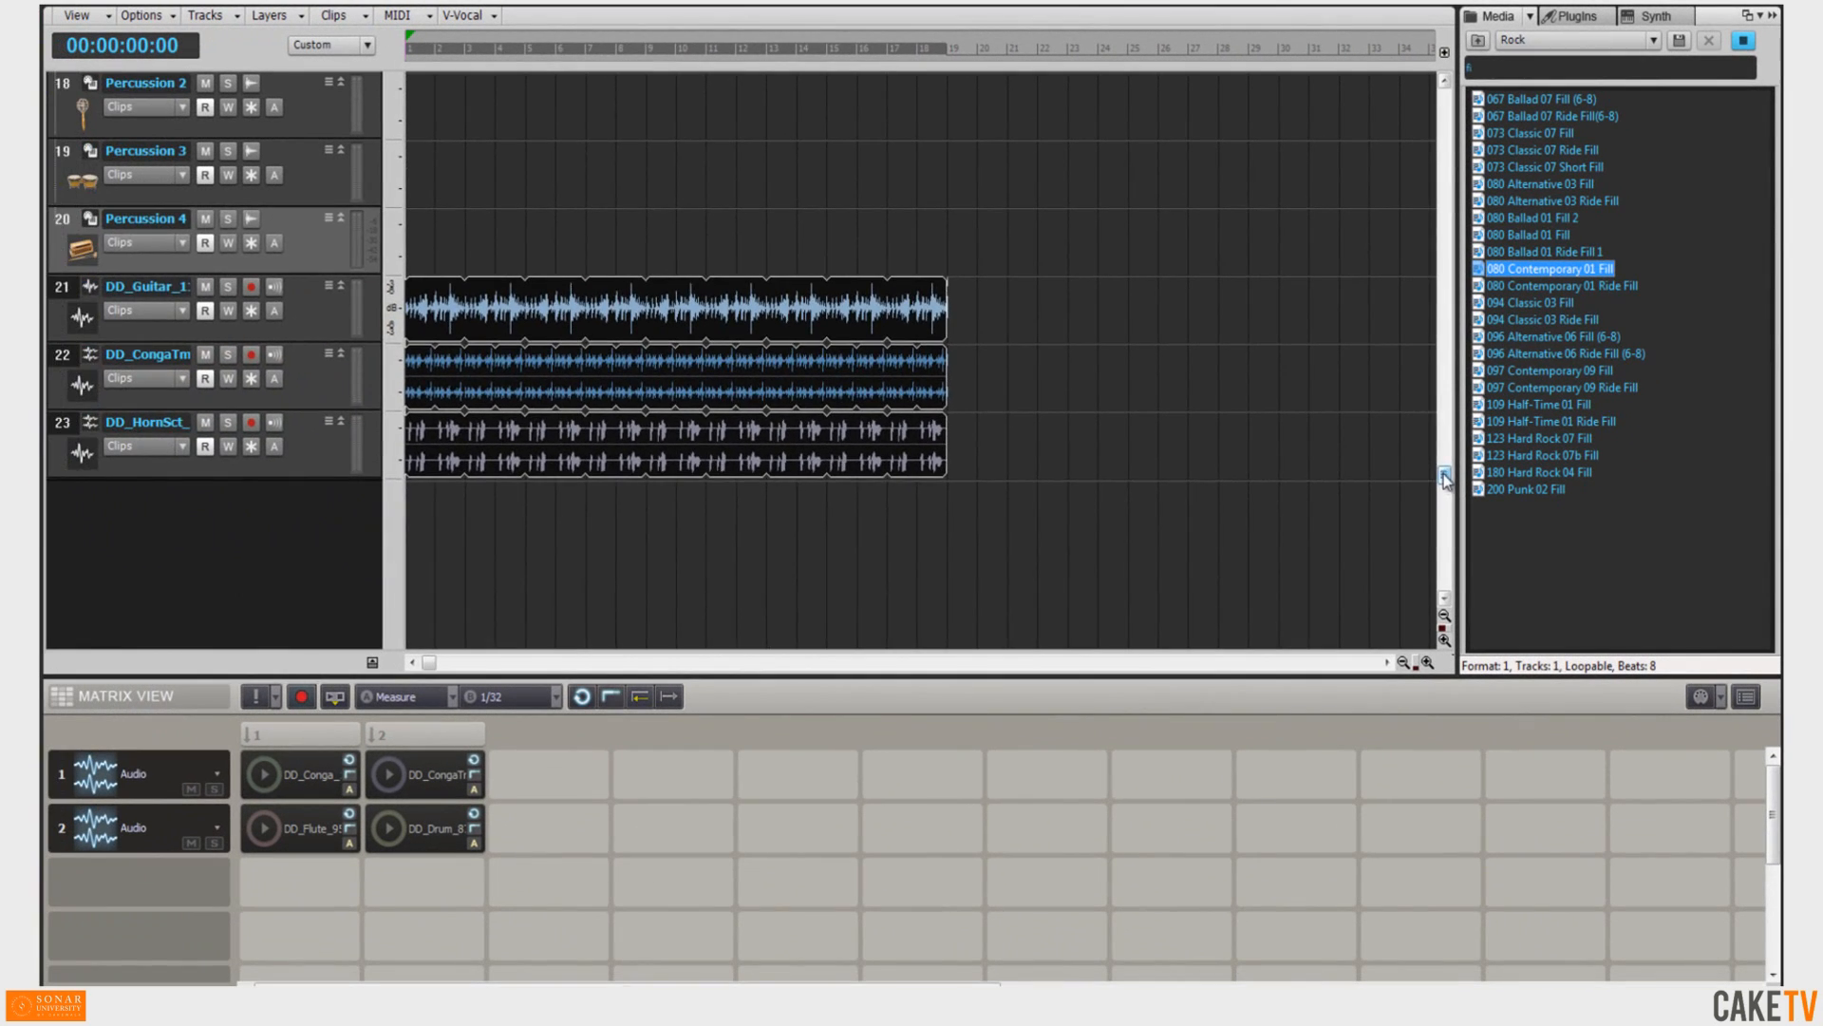
Drag 080 Contemporary 01 Fill onto the SD3 MIDI track and extend the clip to the end of the other clips.
left_click_drag(1445, 483, 1479, 127)
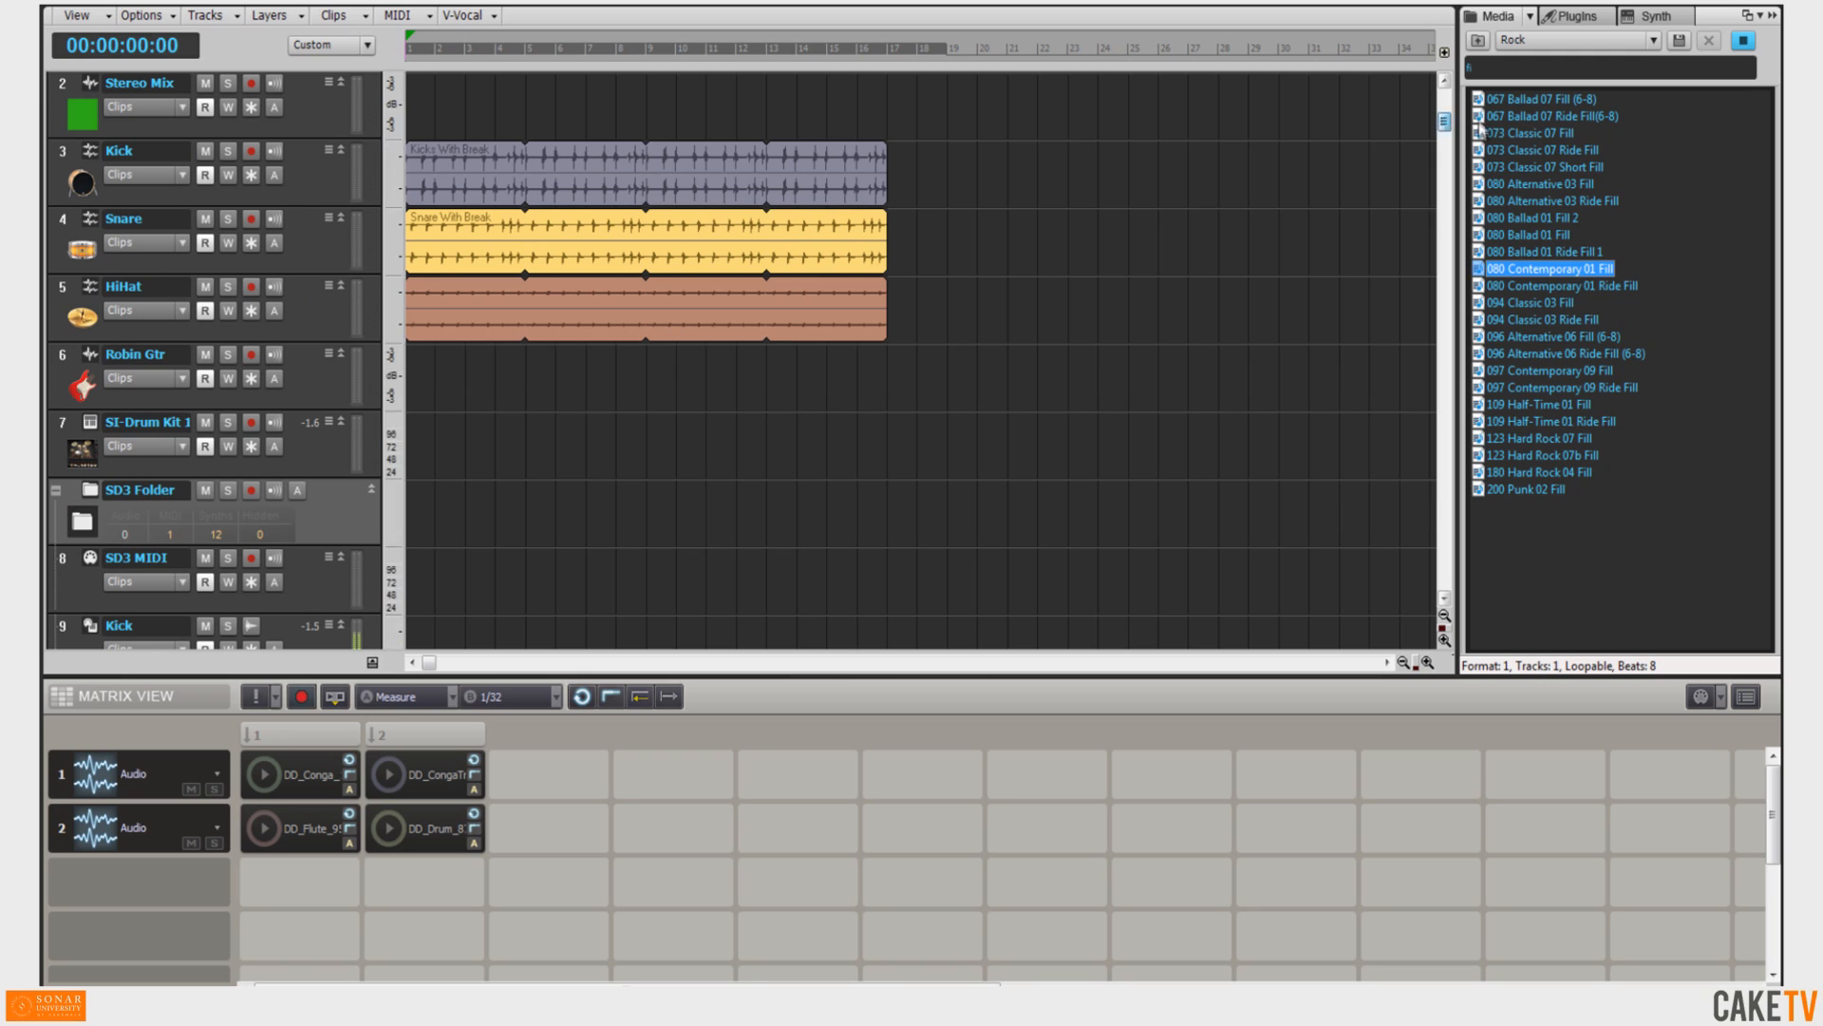
left_click_drag(1555, 269, 414, 581)
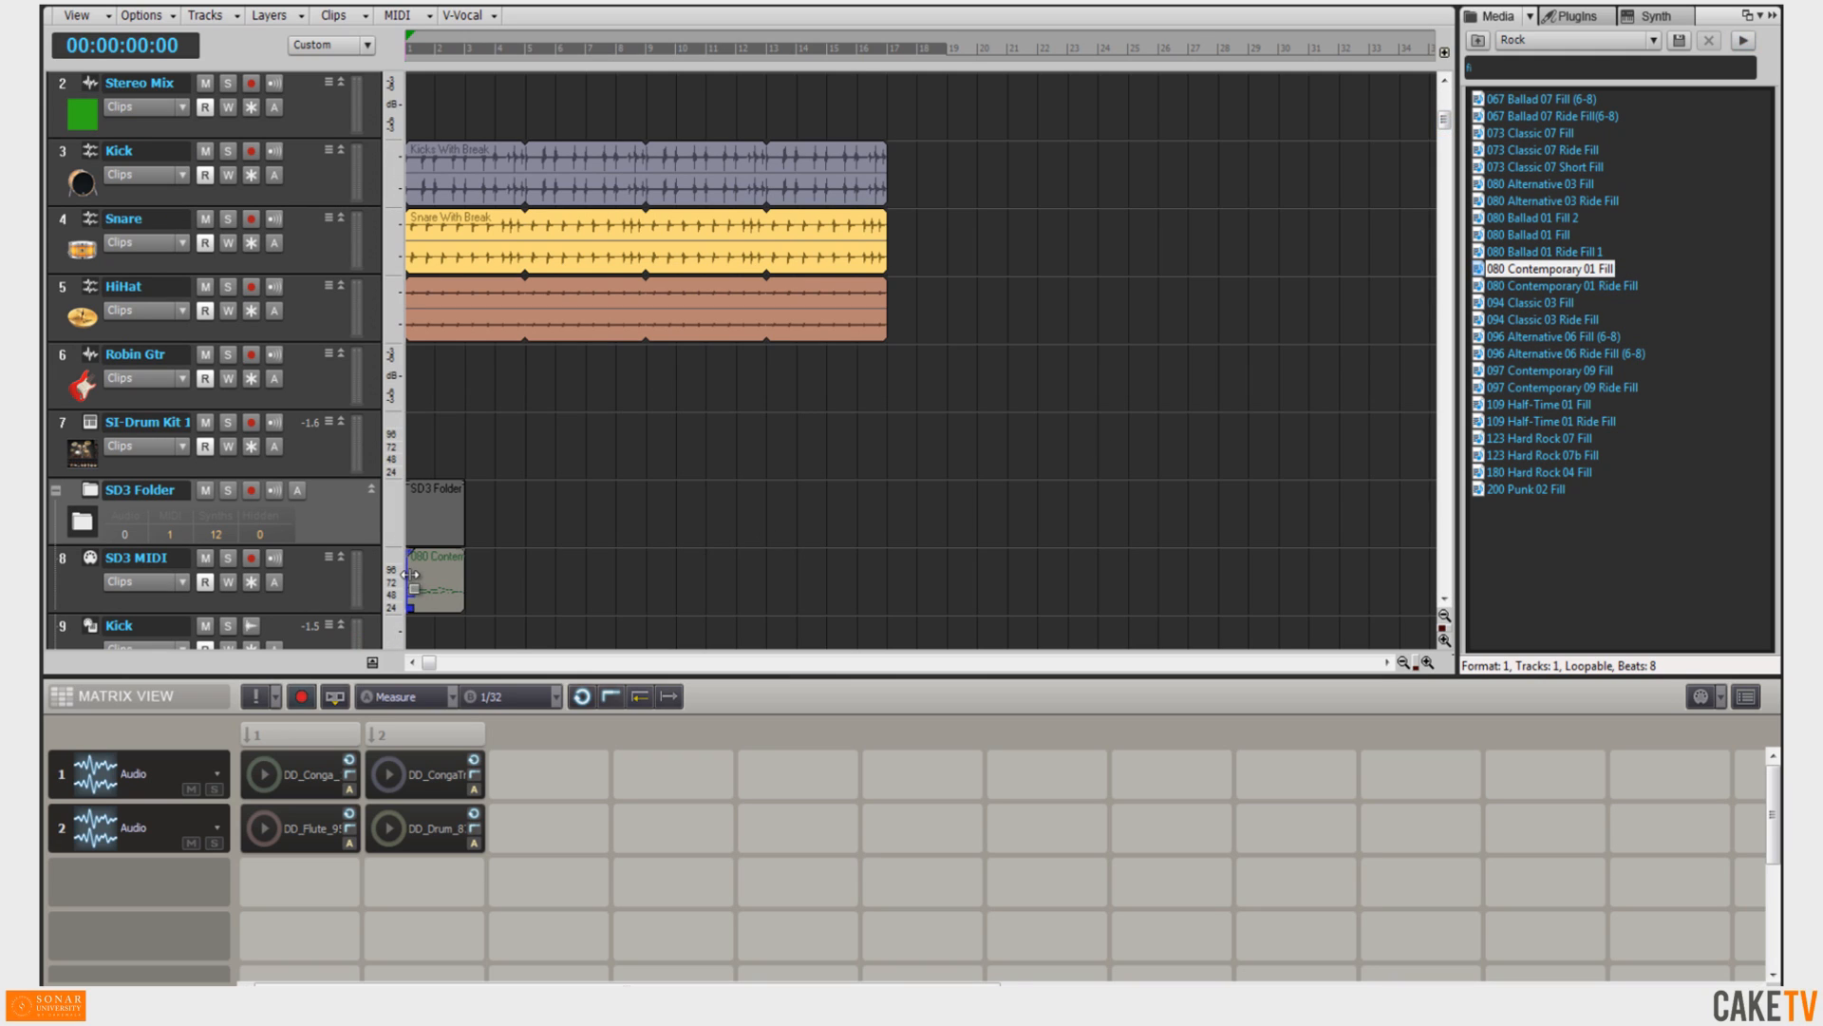
left_click_drag(463, 582, 885, 588)
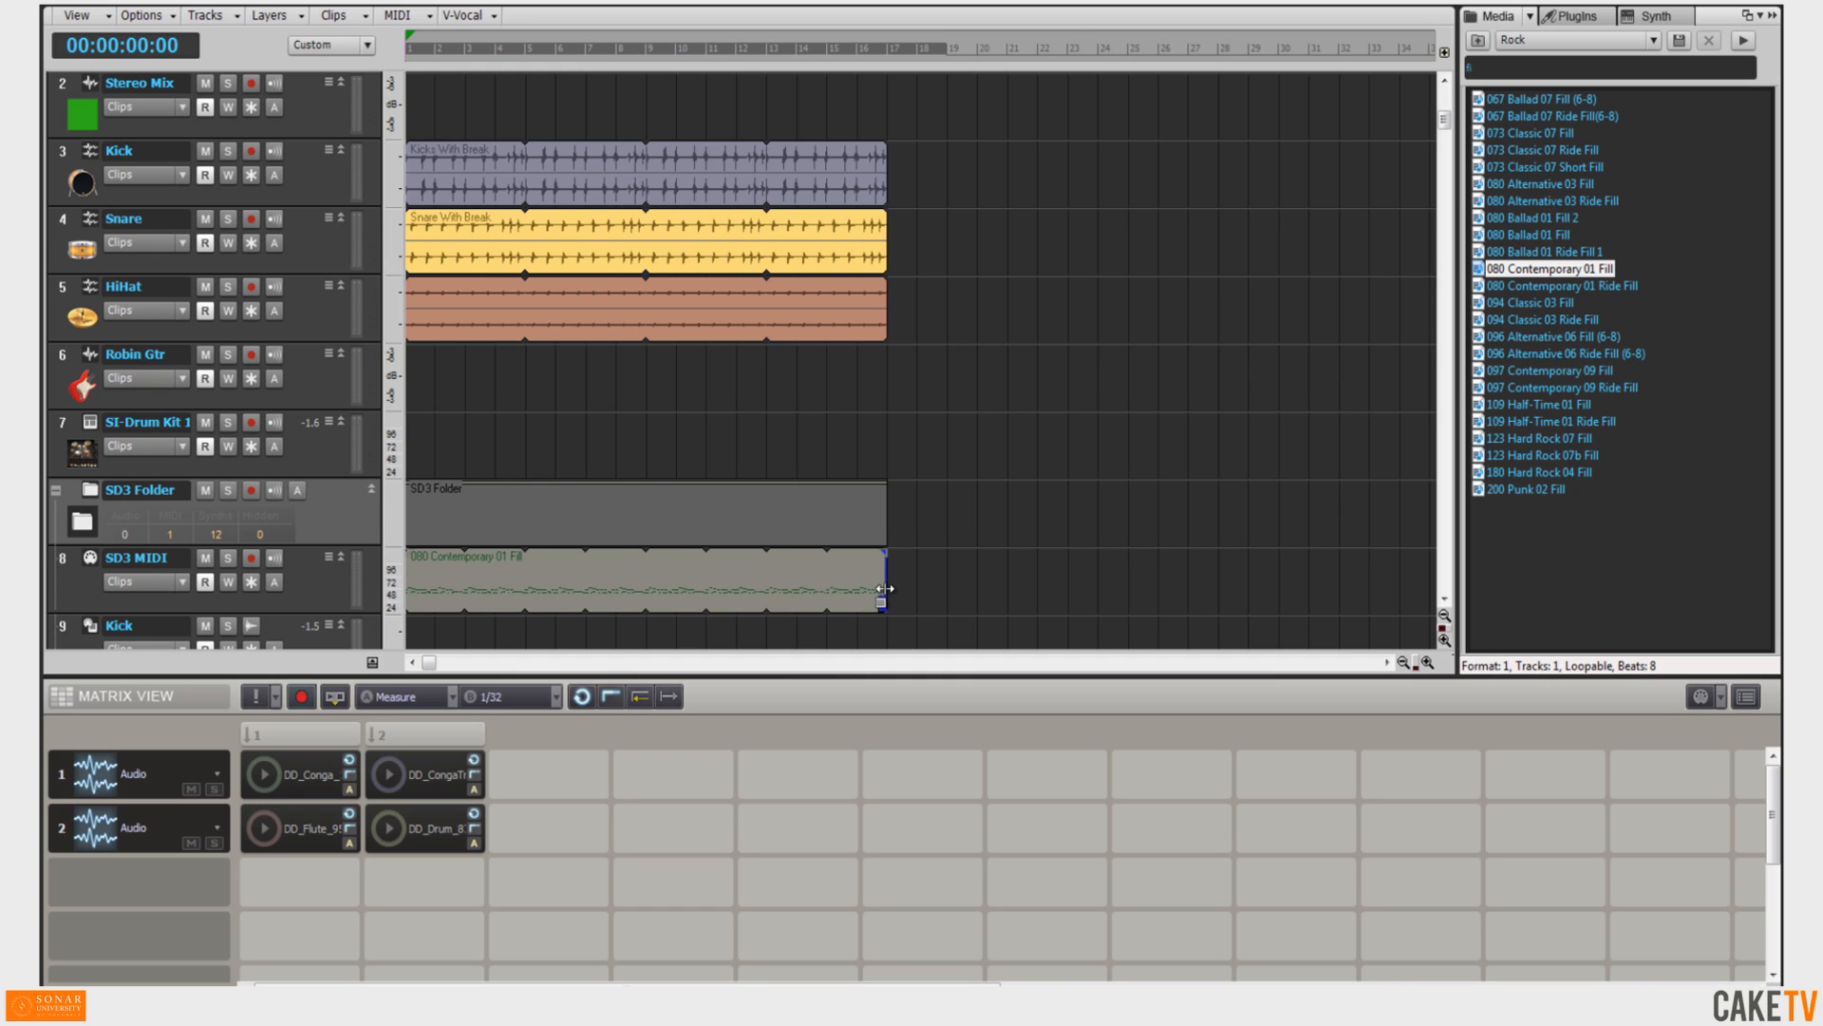
Open the SD3 MIDI clip in the Step Sequencer, converting it at 1/16 resolution with original timing preserved.
left_click(330, 589)
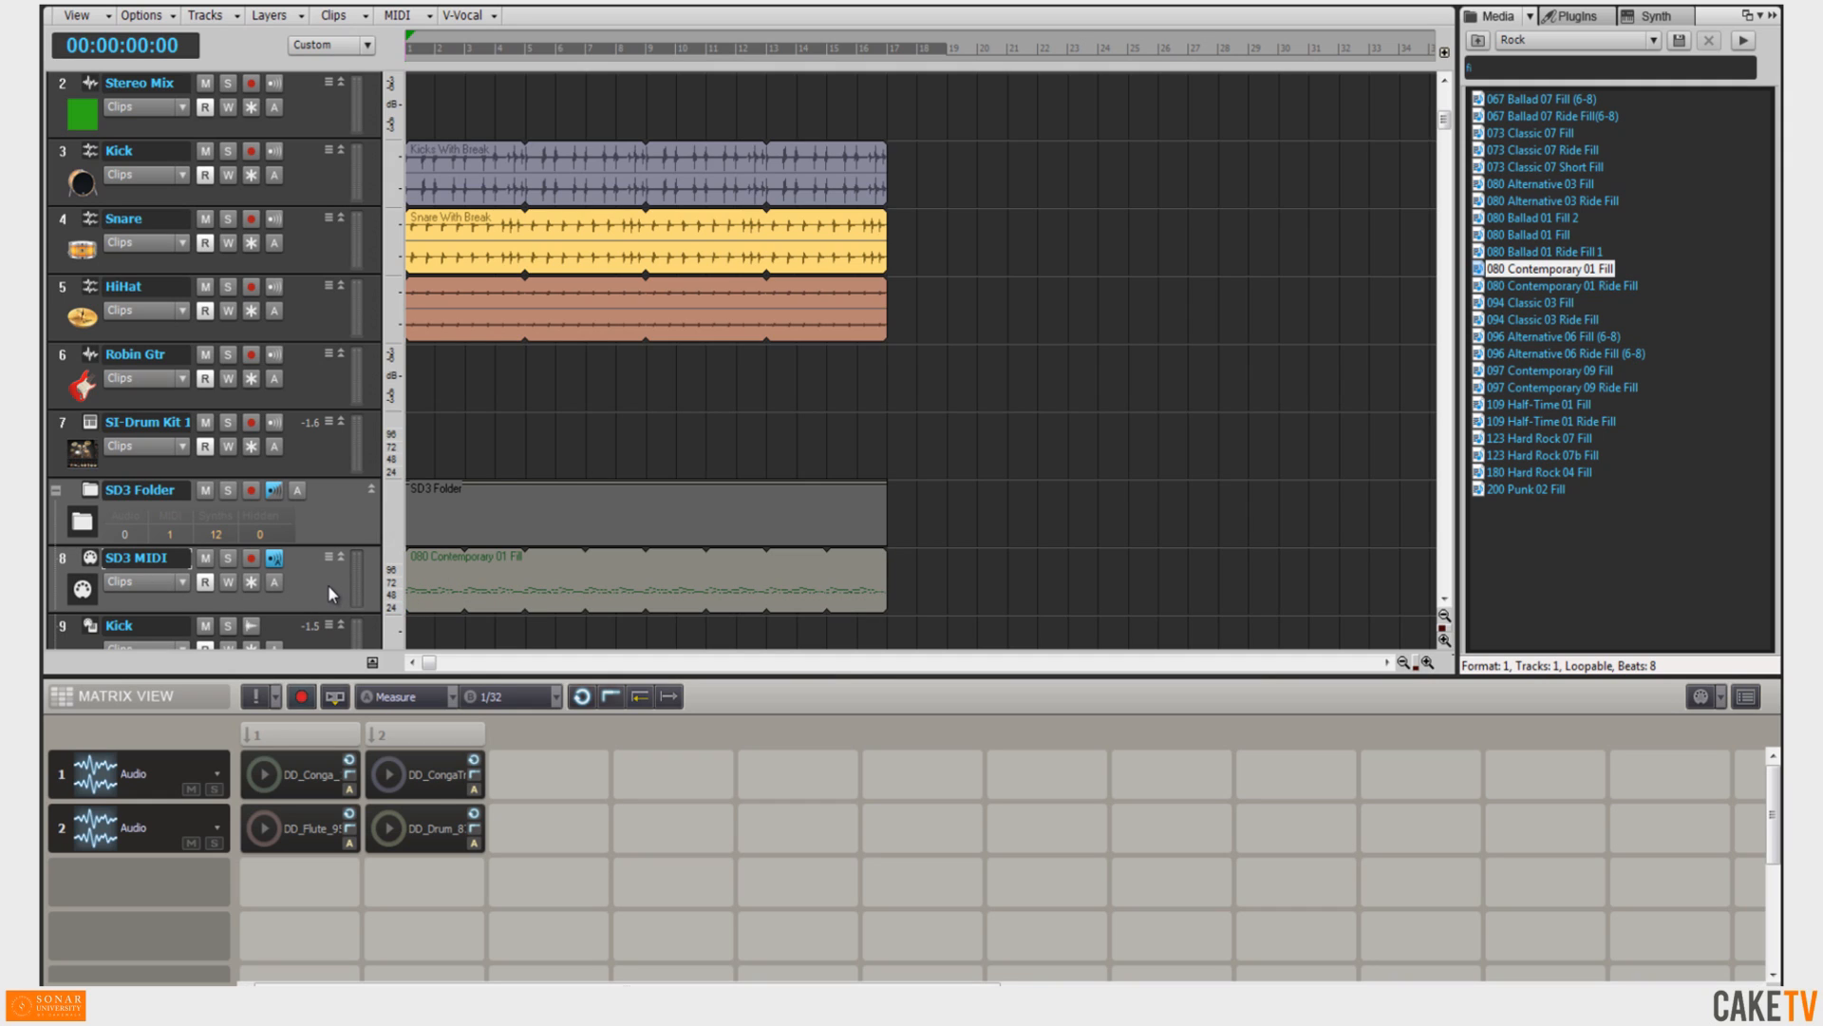
left_click(916, 598)
key("alt+4")
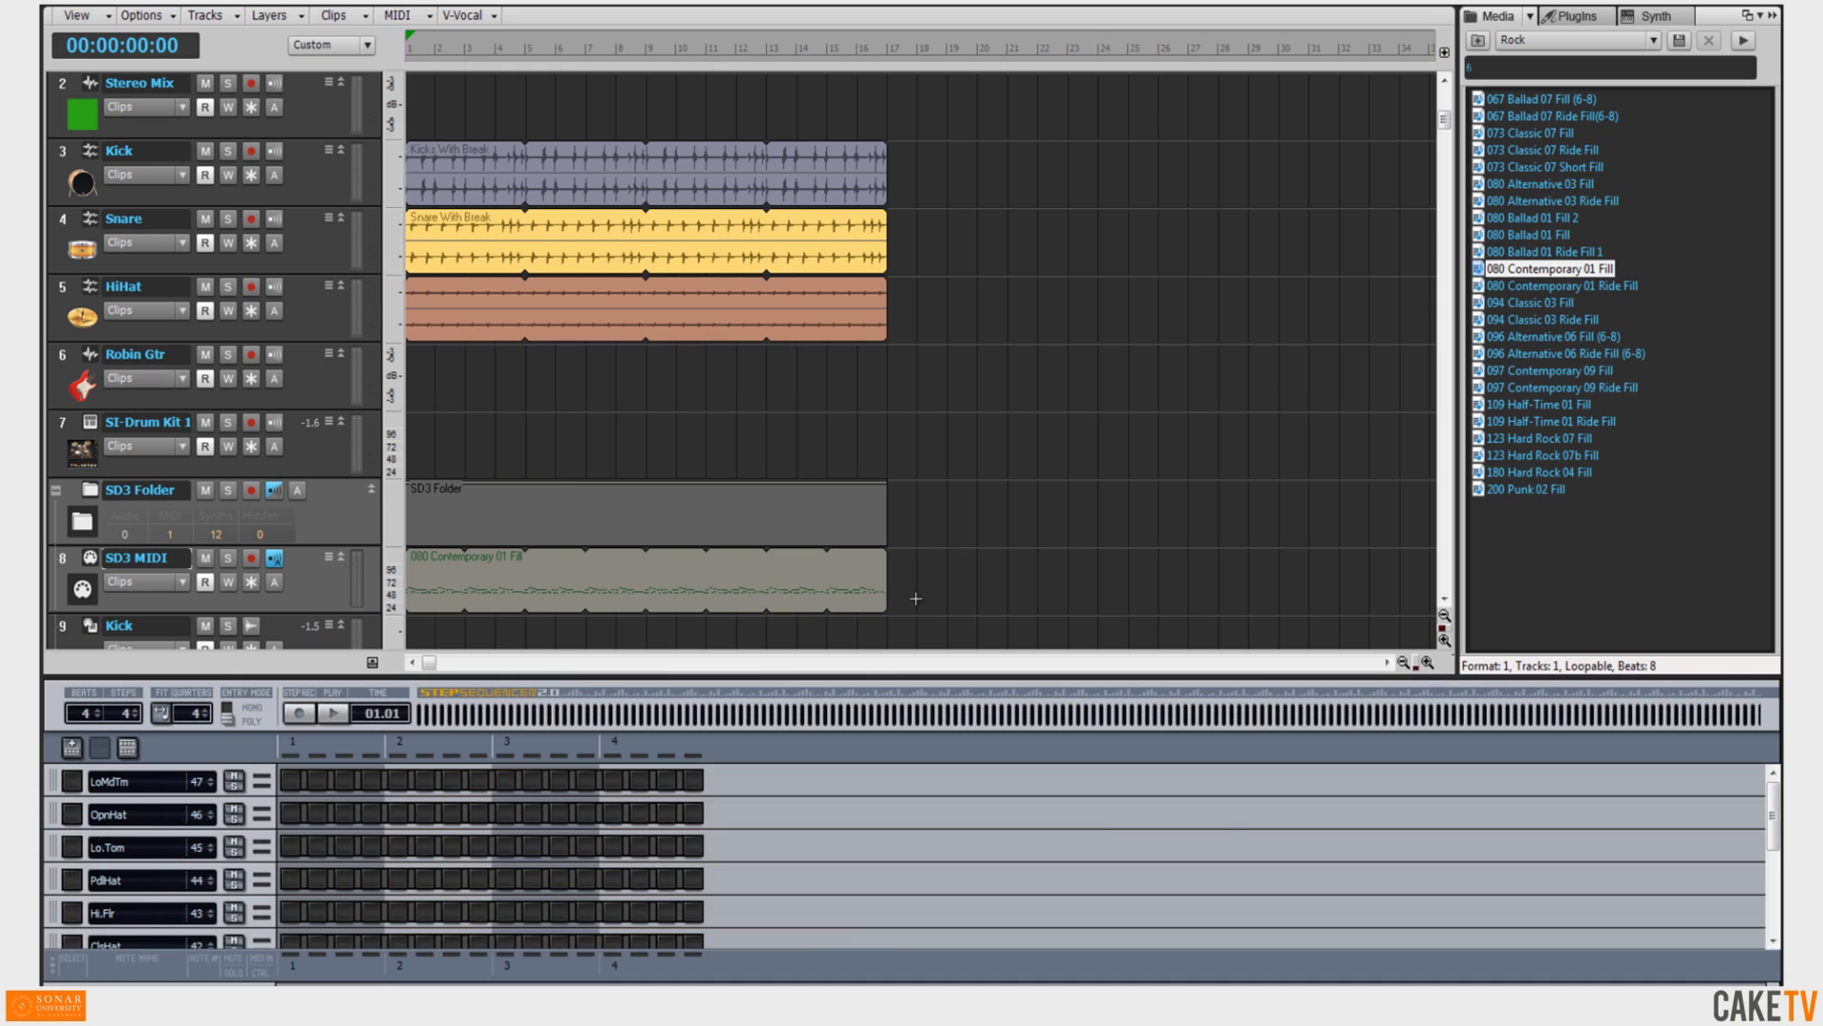
left_click_drag(1556, 288, 909, 681)
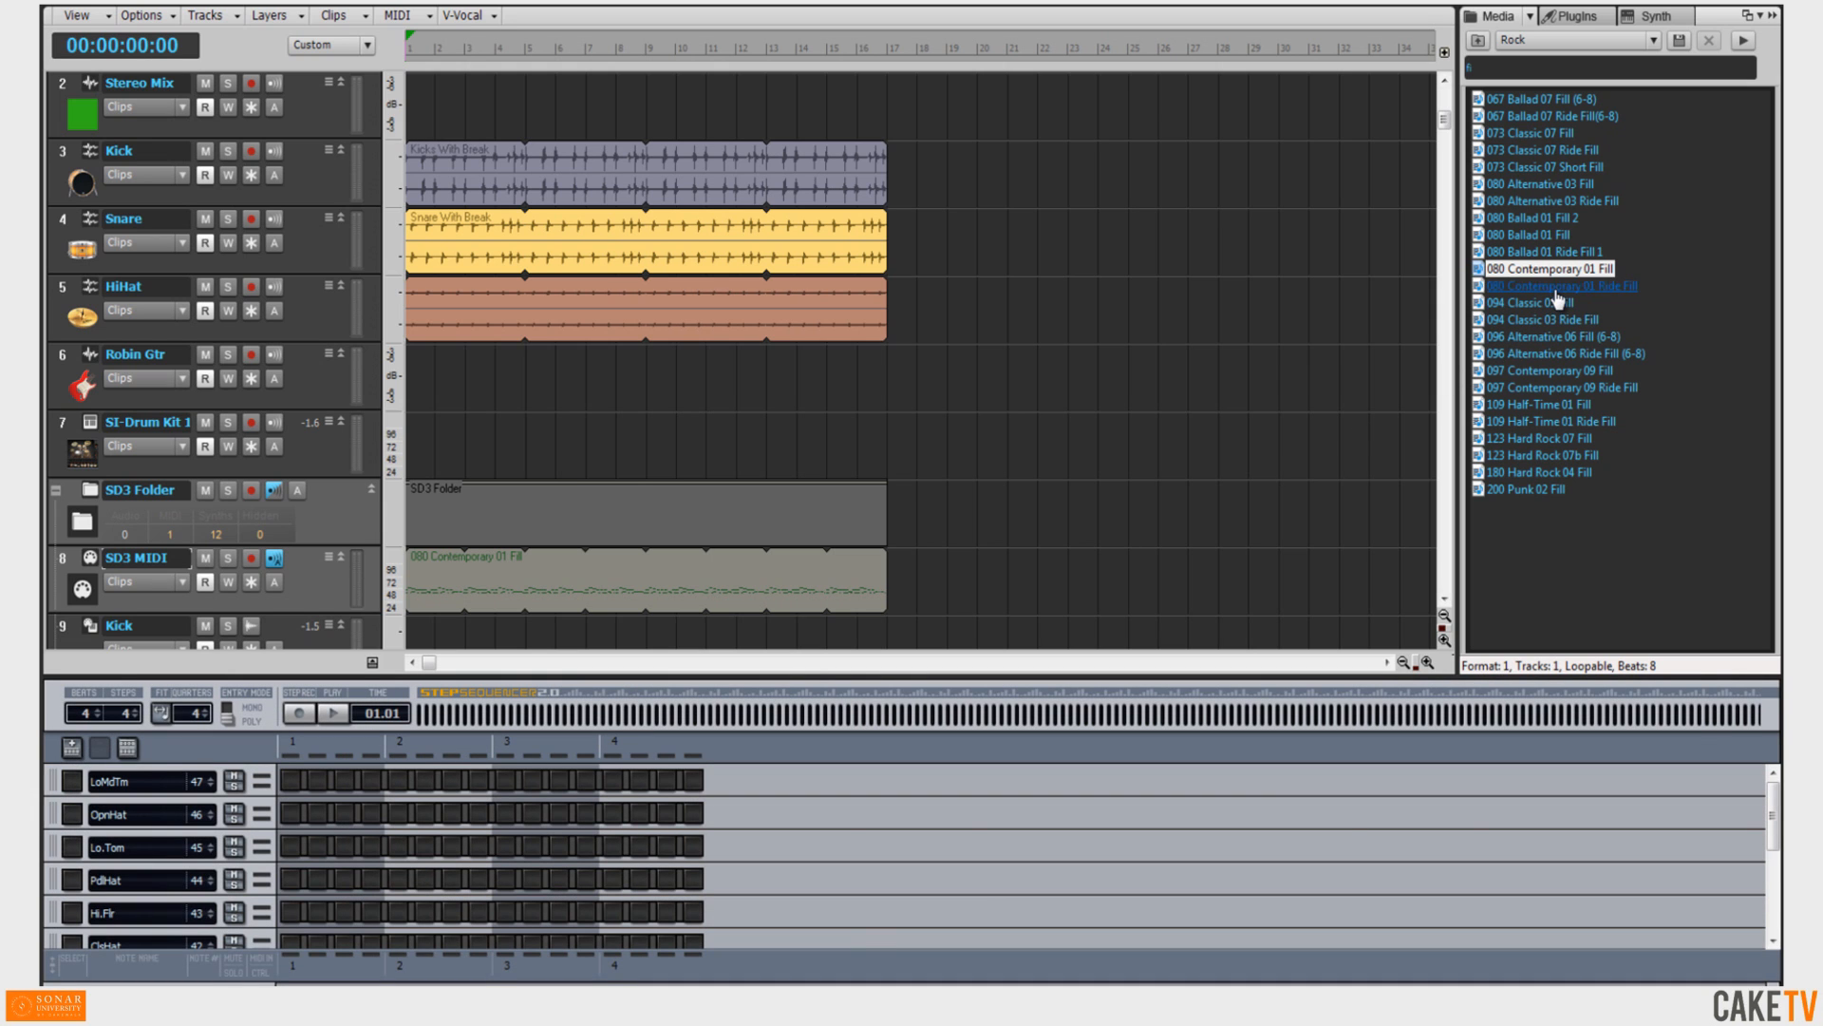
left_click_drag(1173, 633, 705, 816)
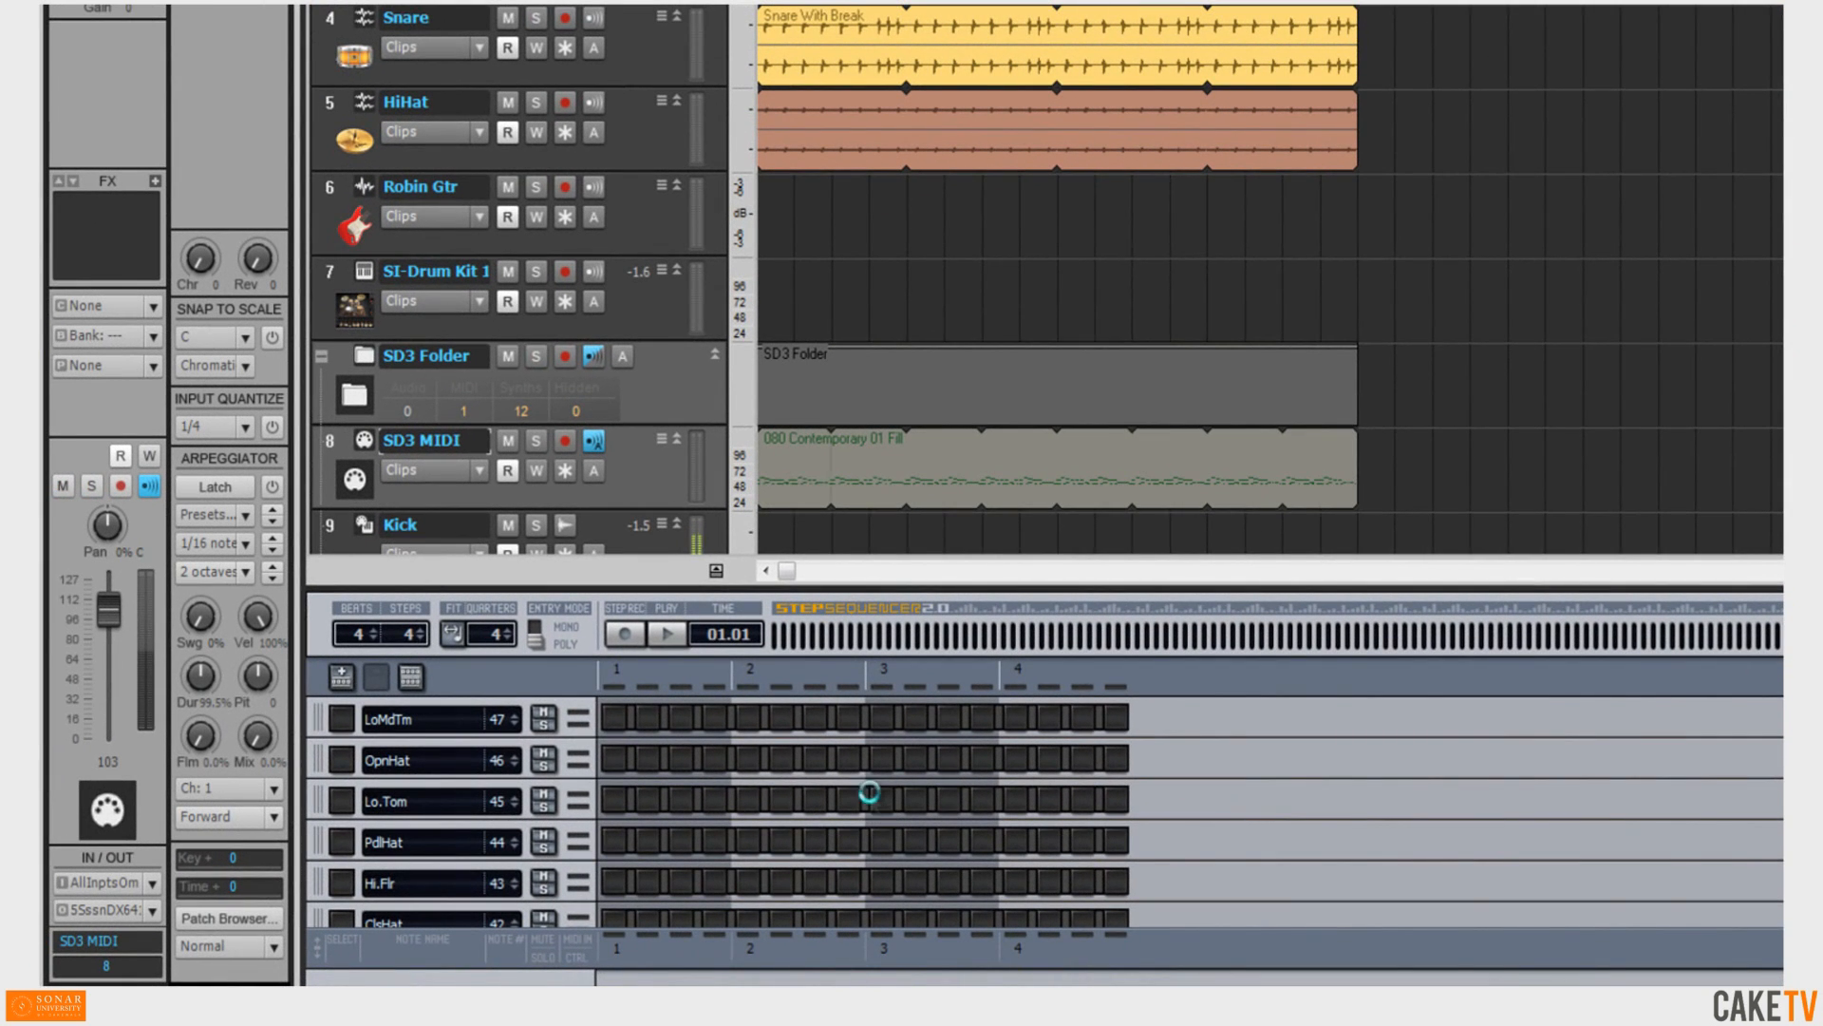
left_click_drag(871, 794, 870, 796)
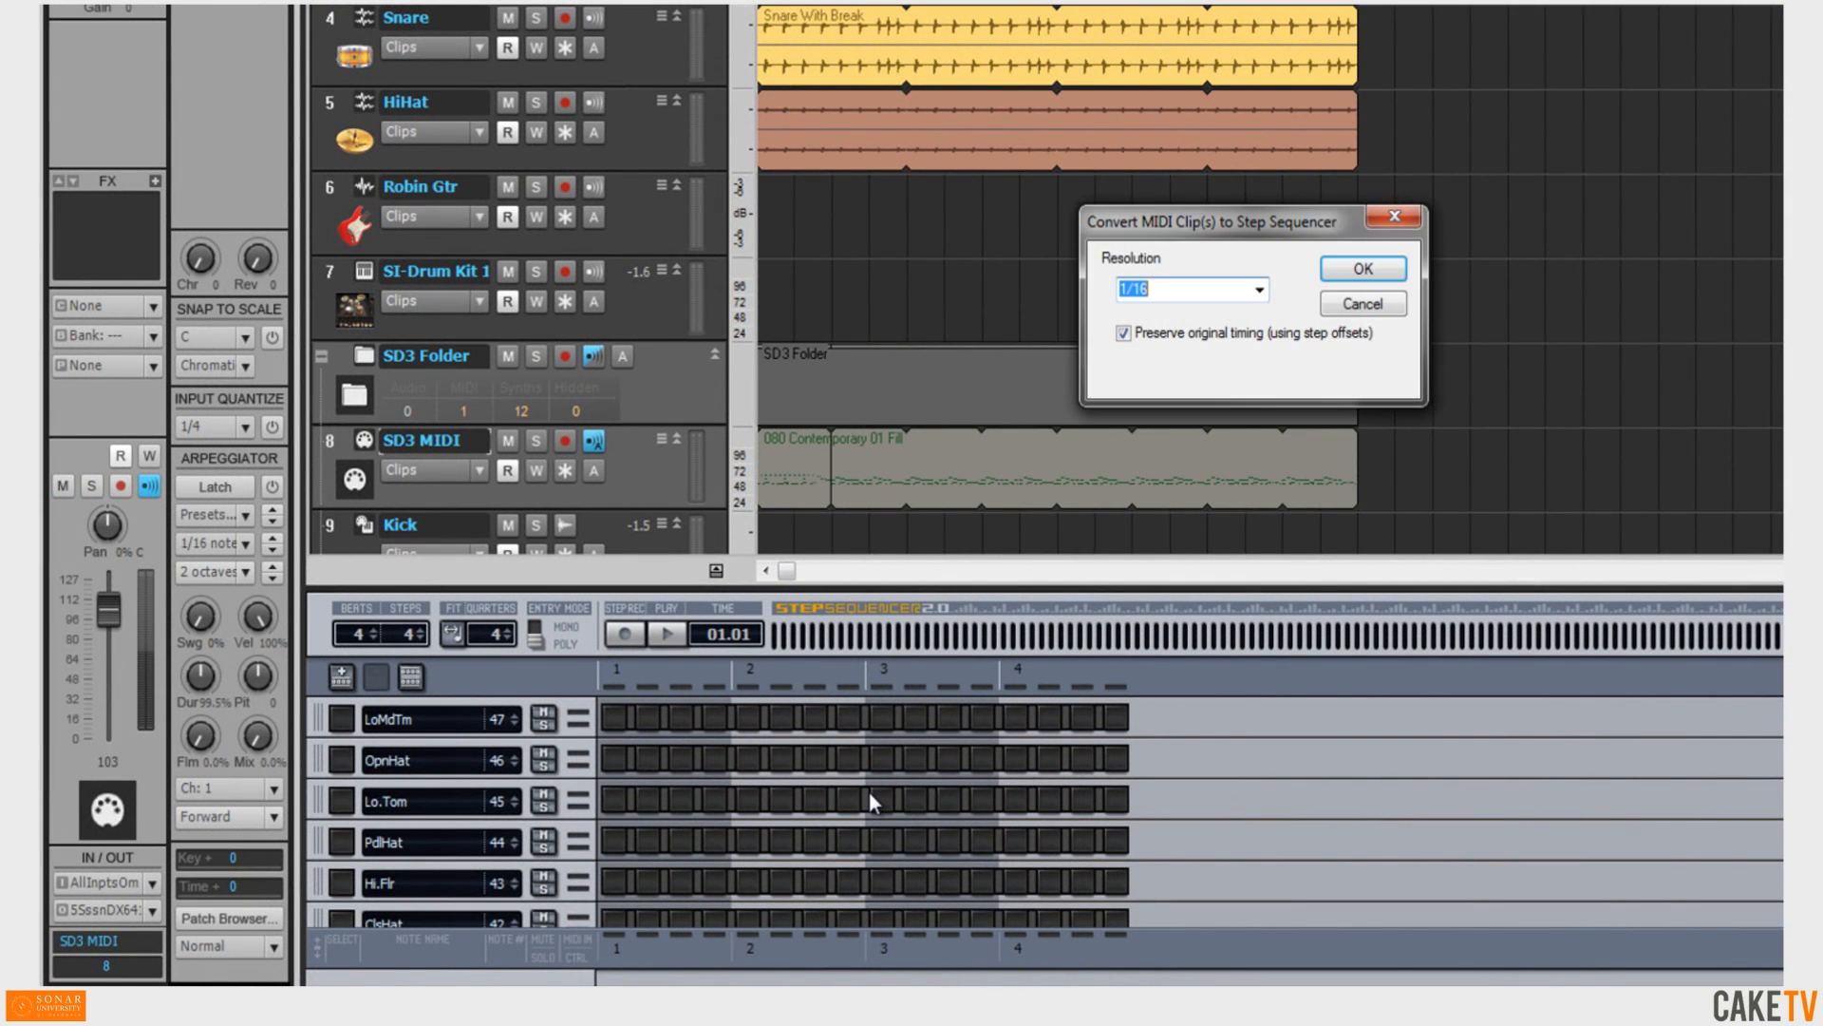
left_click(1260, 288)
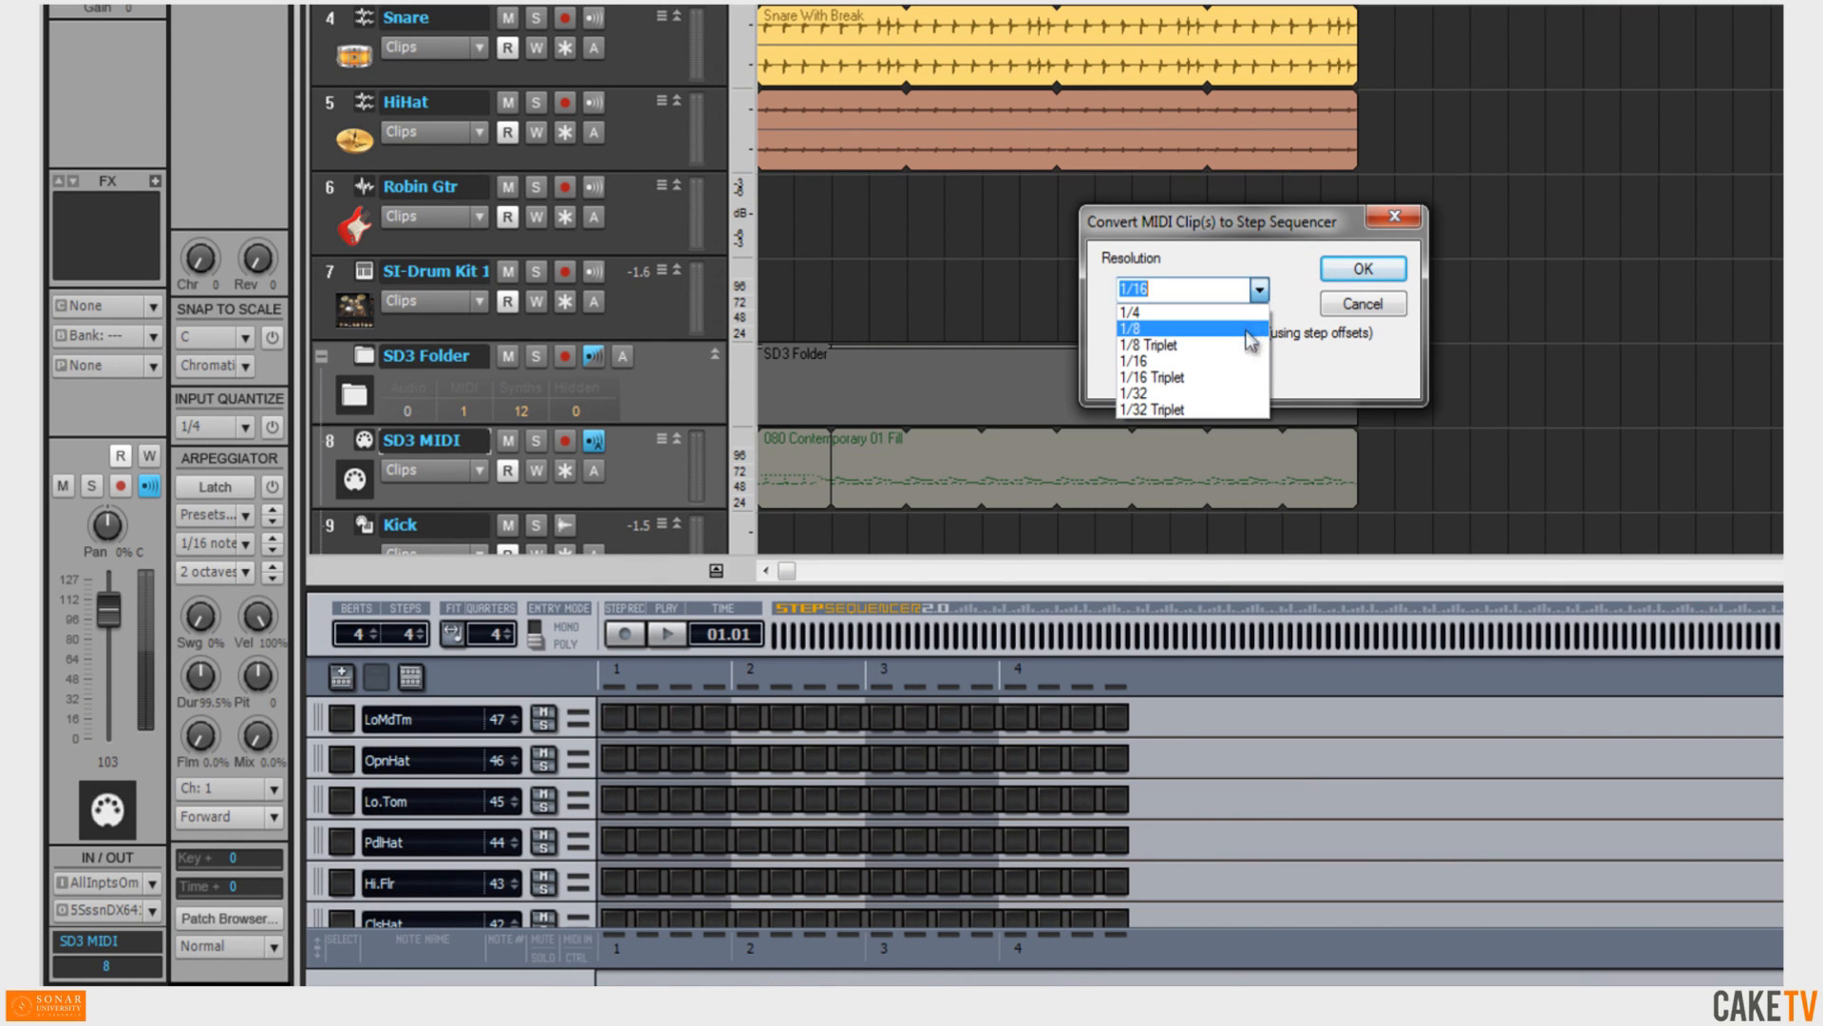
left_click(1303, 380)
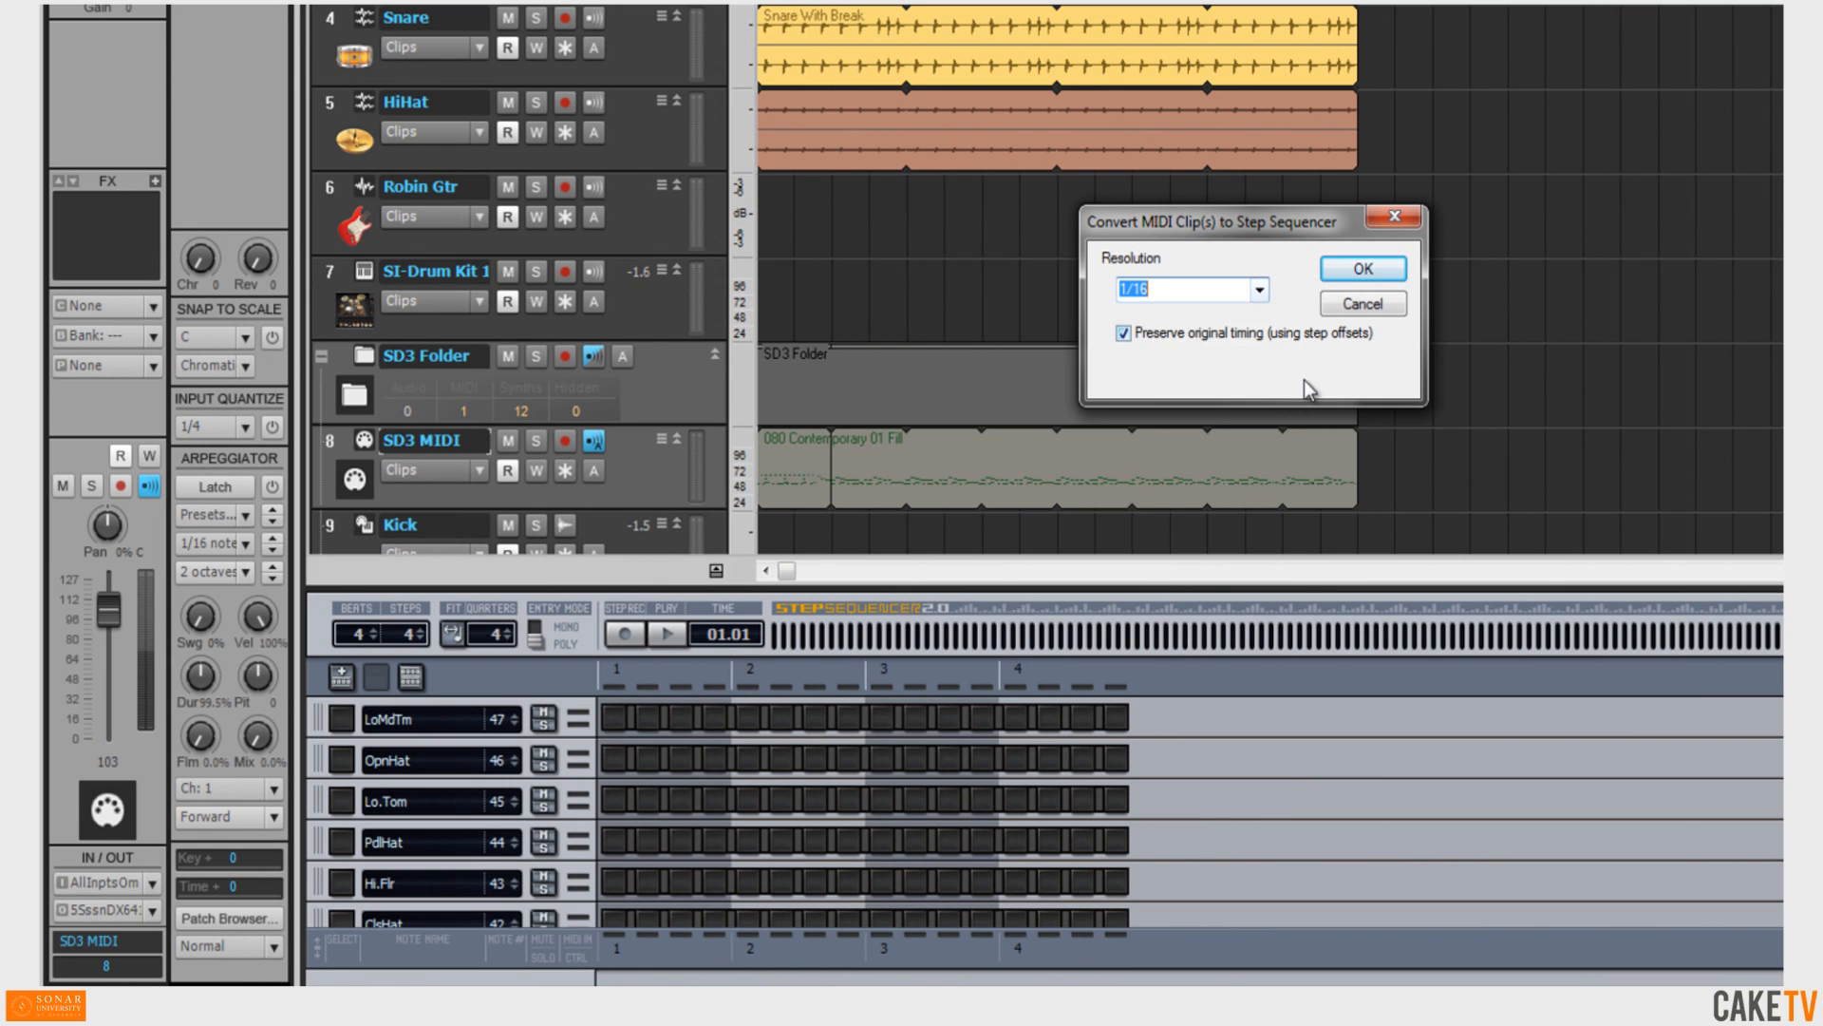
left_click(1171, 334)
left_click(1360, 273)
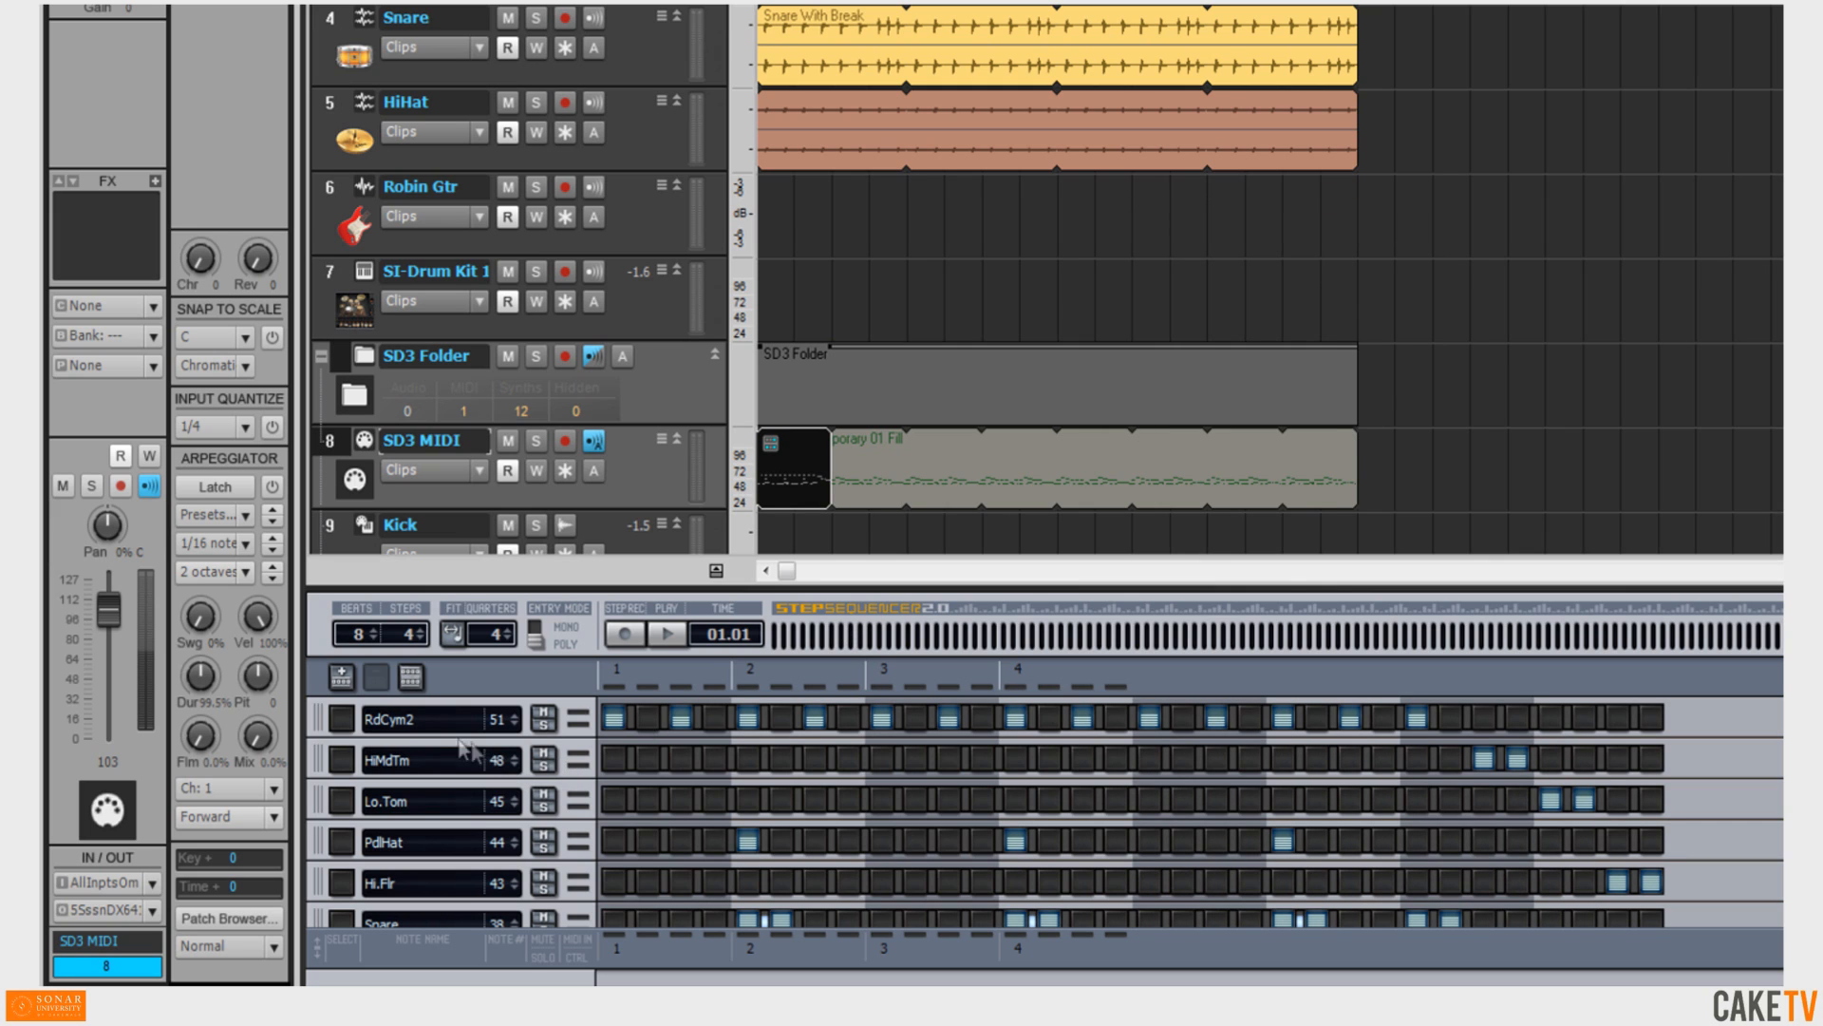
Expand the RdCym2 row and switch its controller lane to Time Offset.
left_click(343, 720)
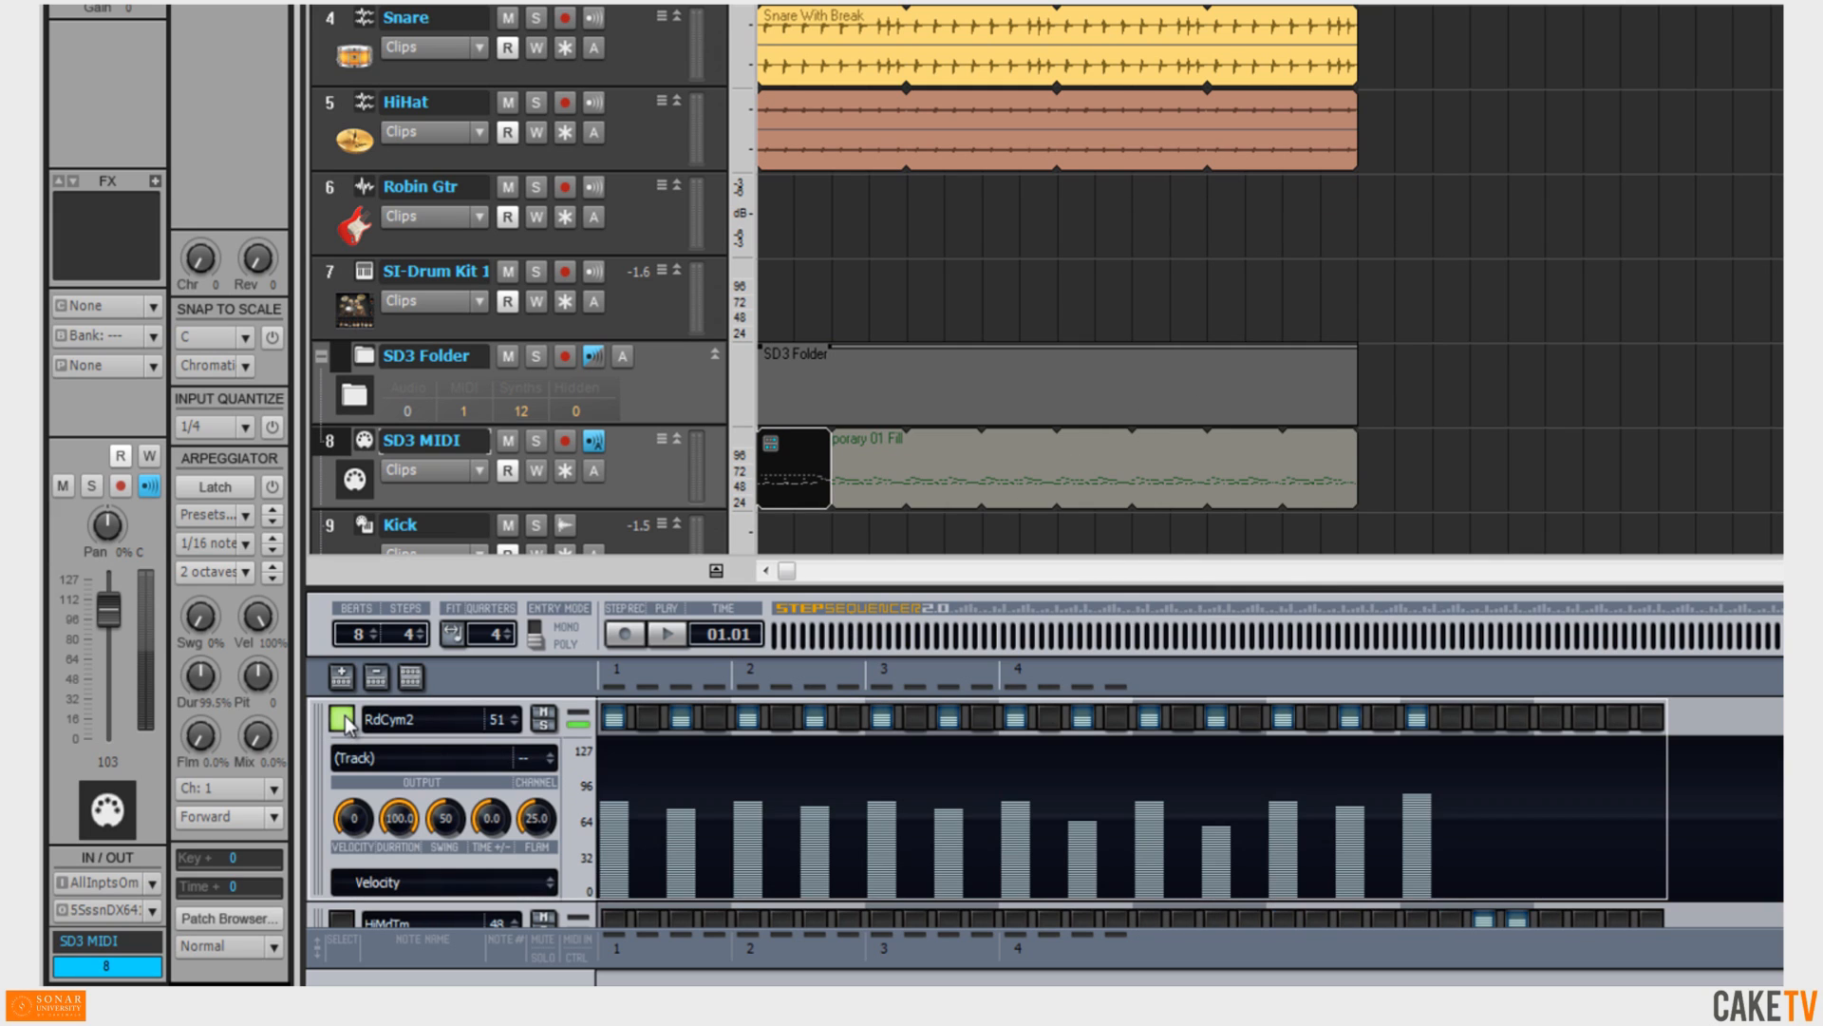
left_click(452, 883)
left_click(440, 632)
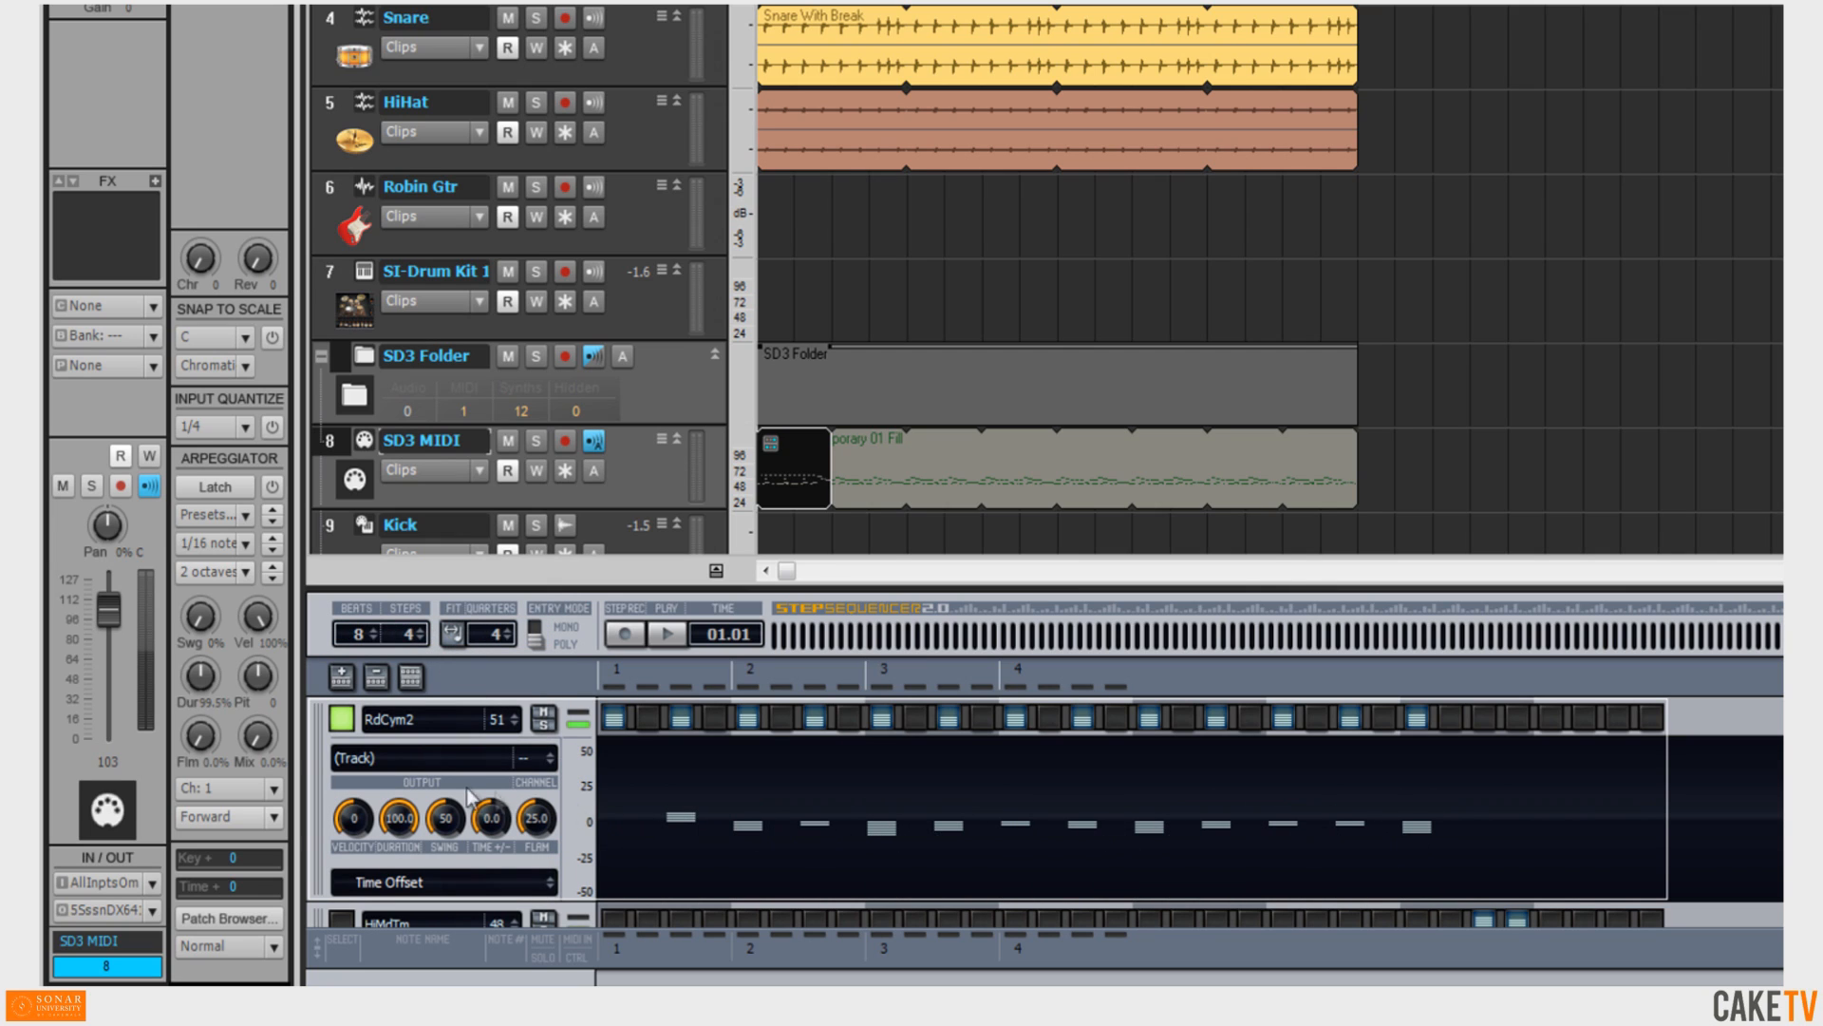
Play the step pattern, auditioning it through SI-Drum Kit 1 and back through SessionDrummer x64 1.
left_click(343, 719)
left_click(673, 631)
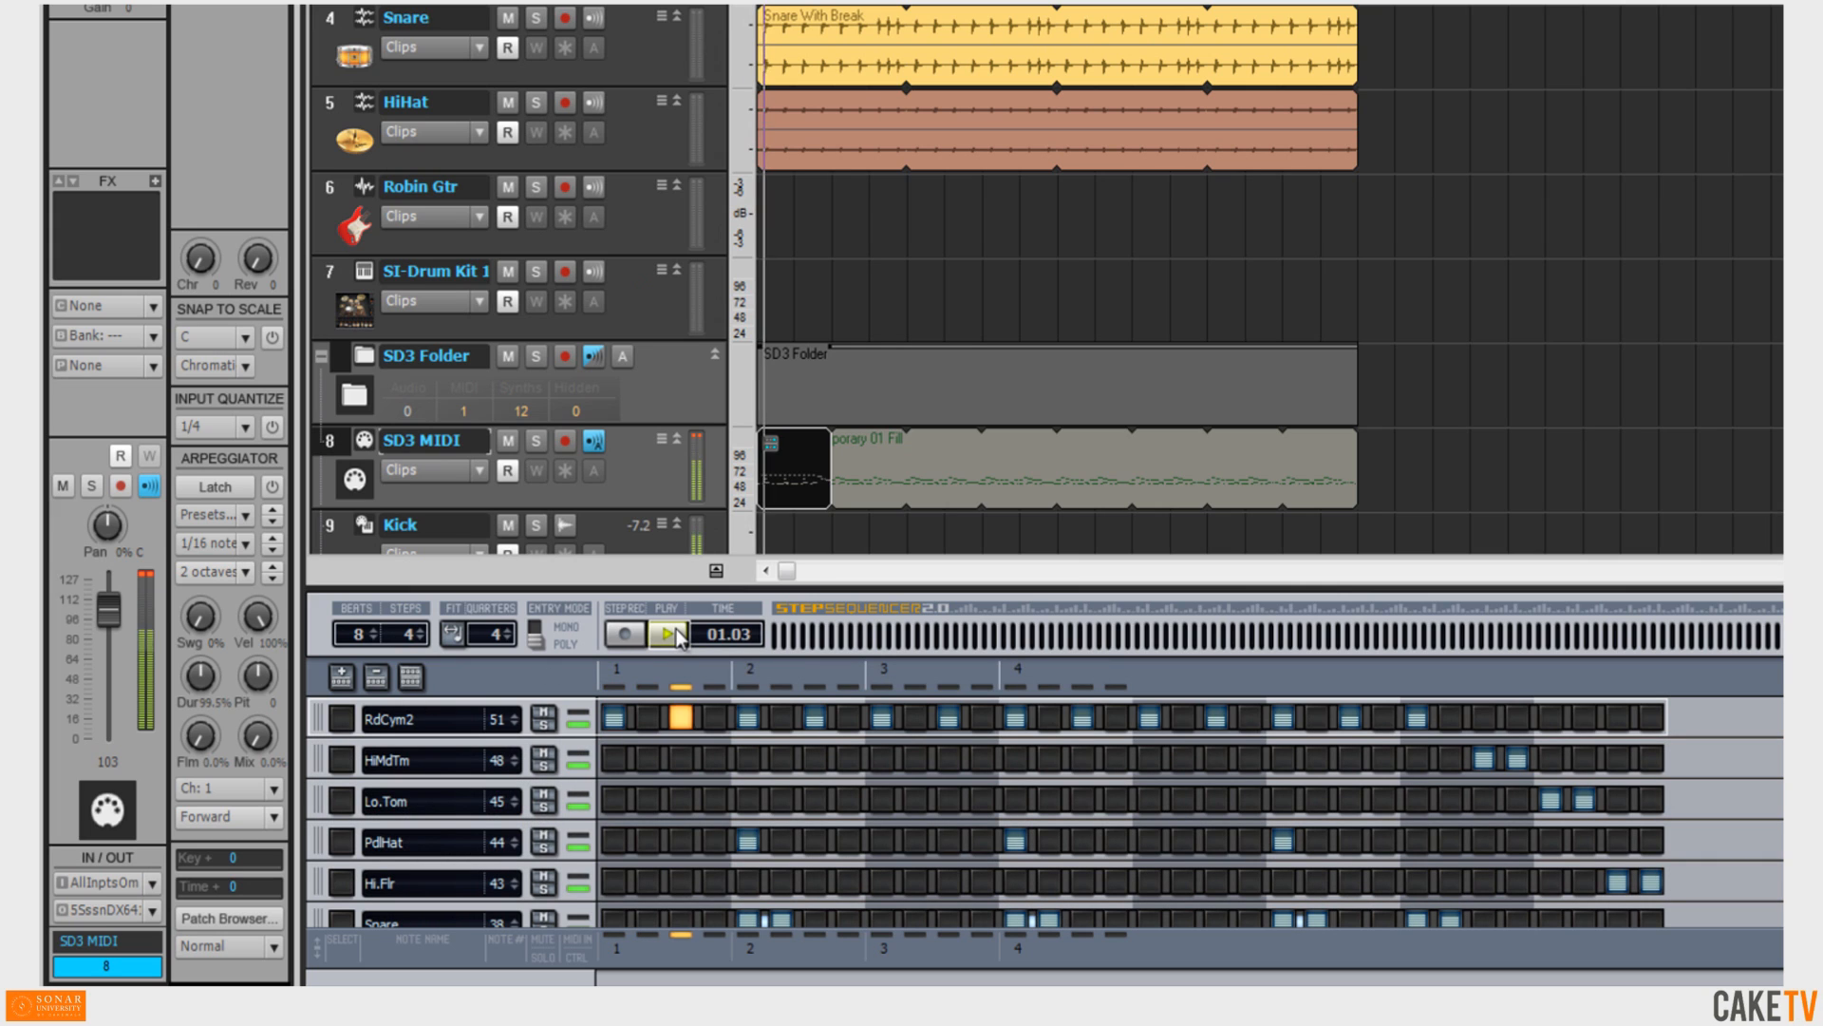
left_click(157, 909)
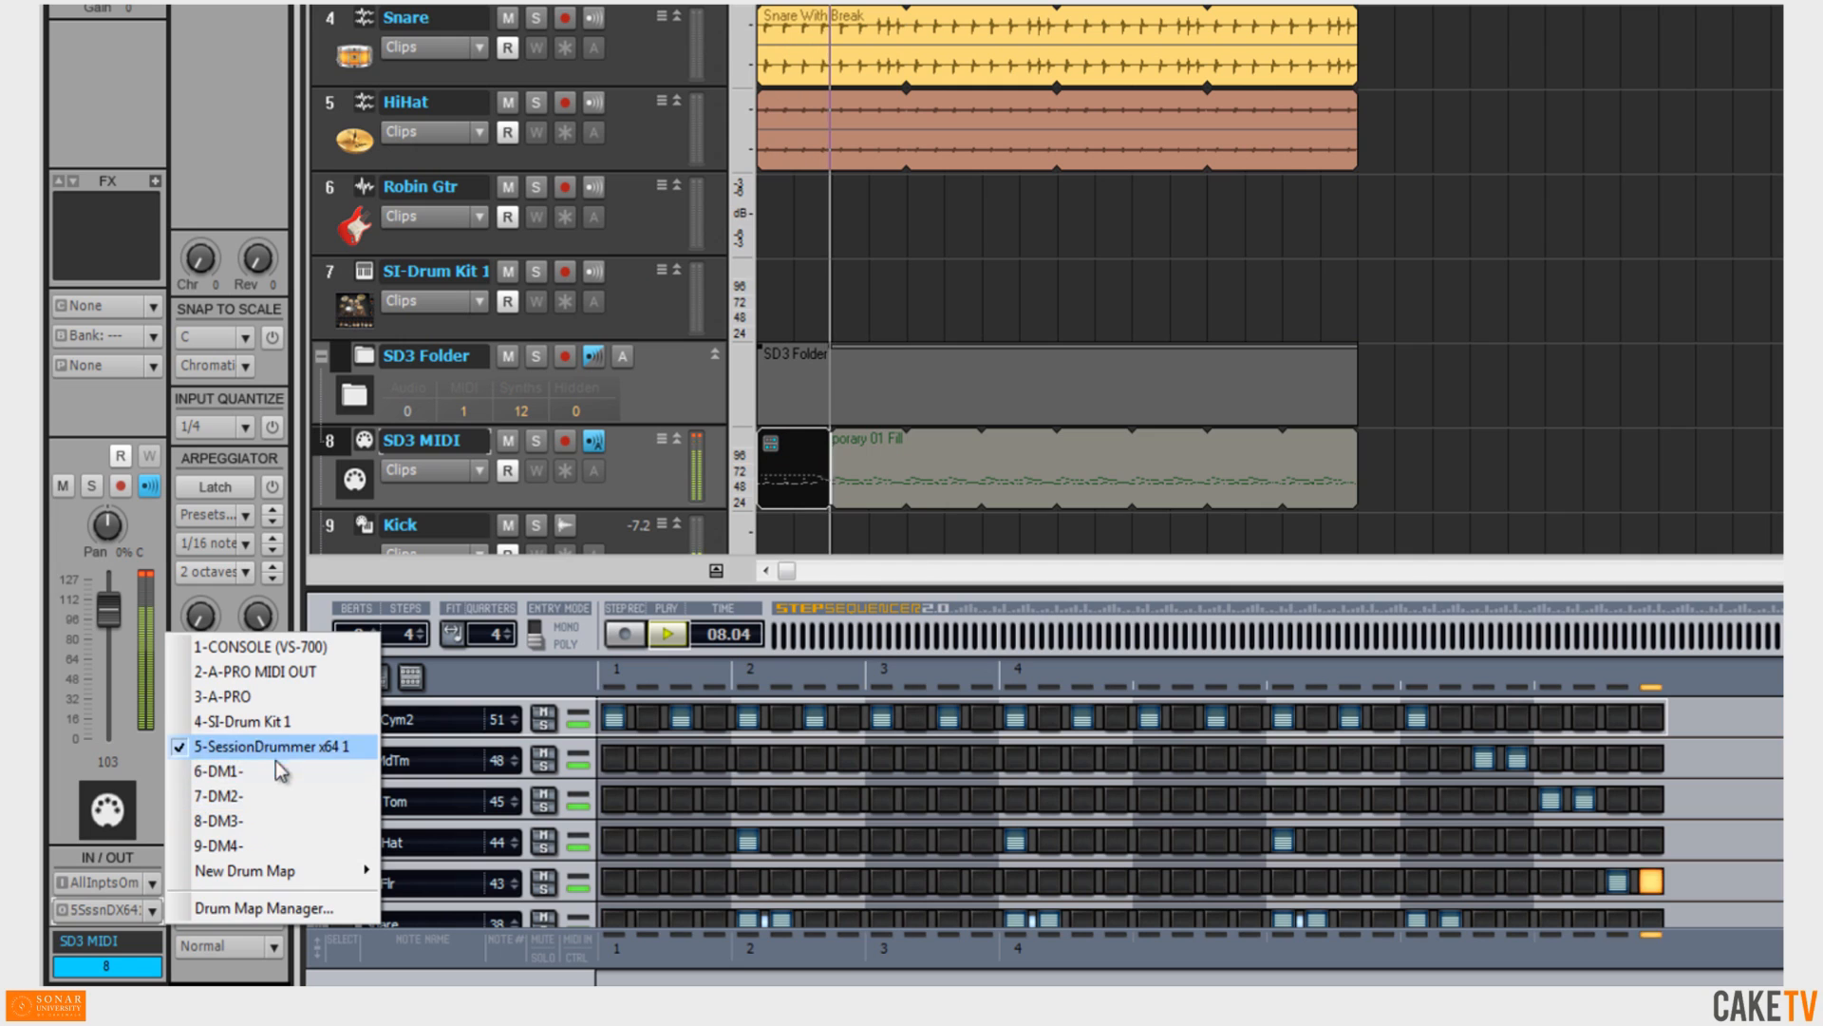
left_click(282, 727)
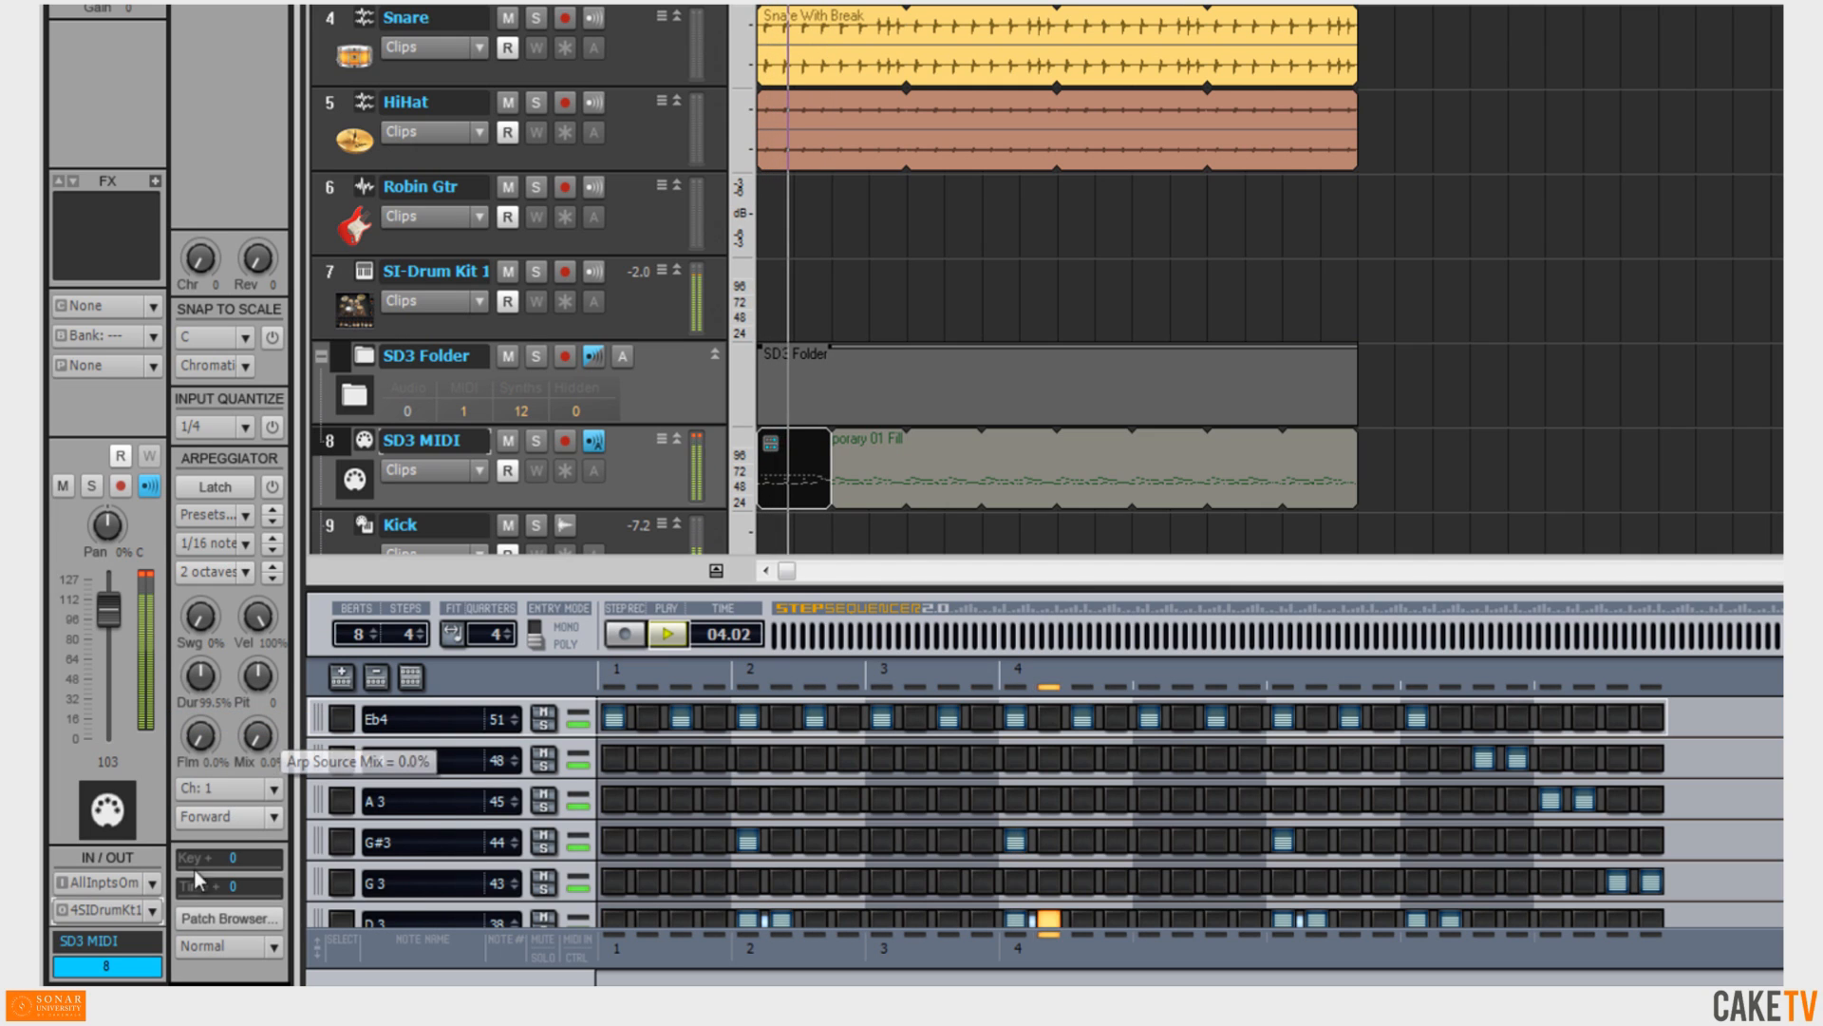
left_click(154, 909)
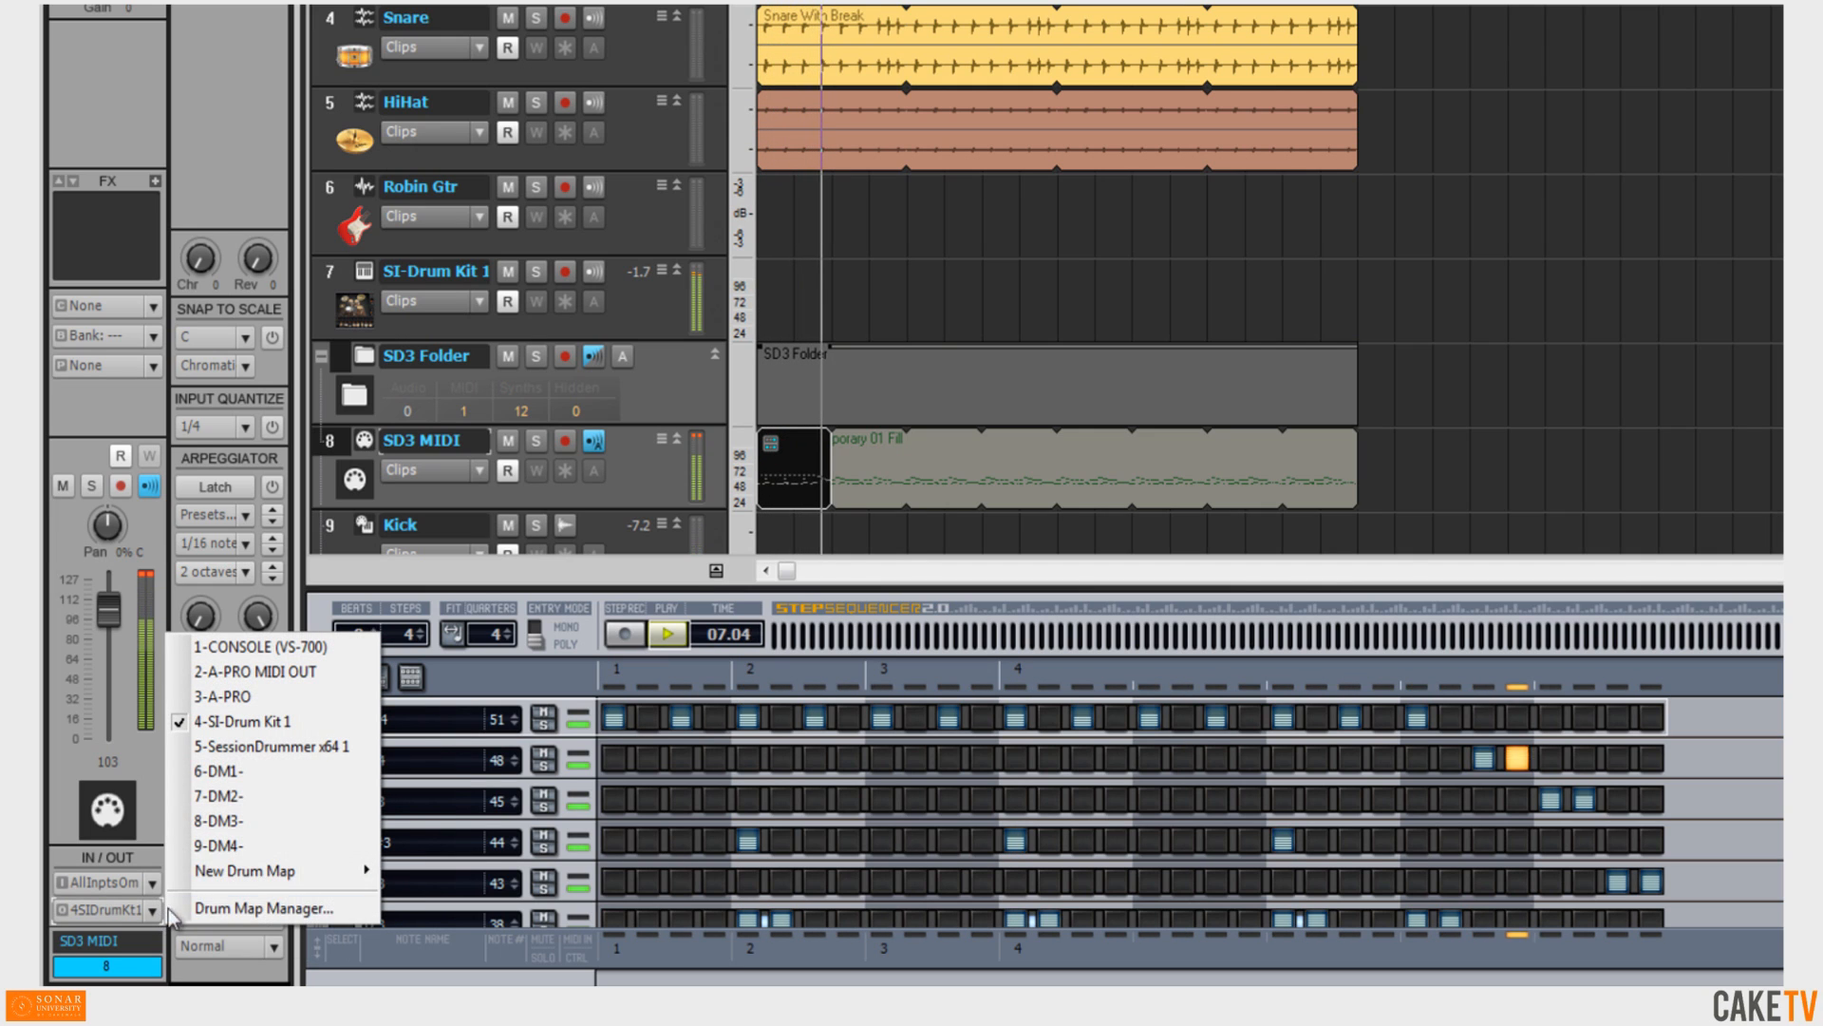
left_click(314, 747)
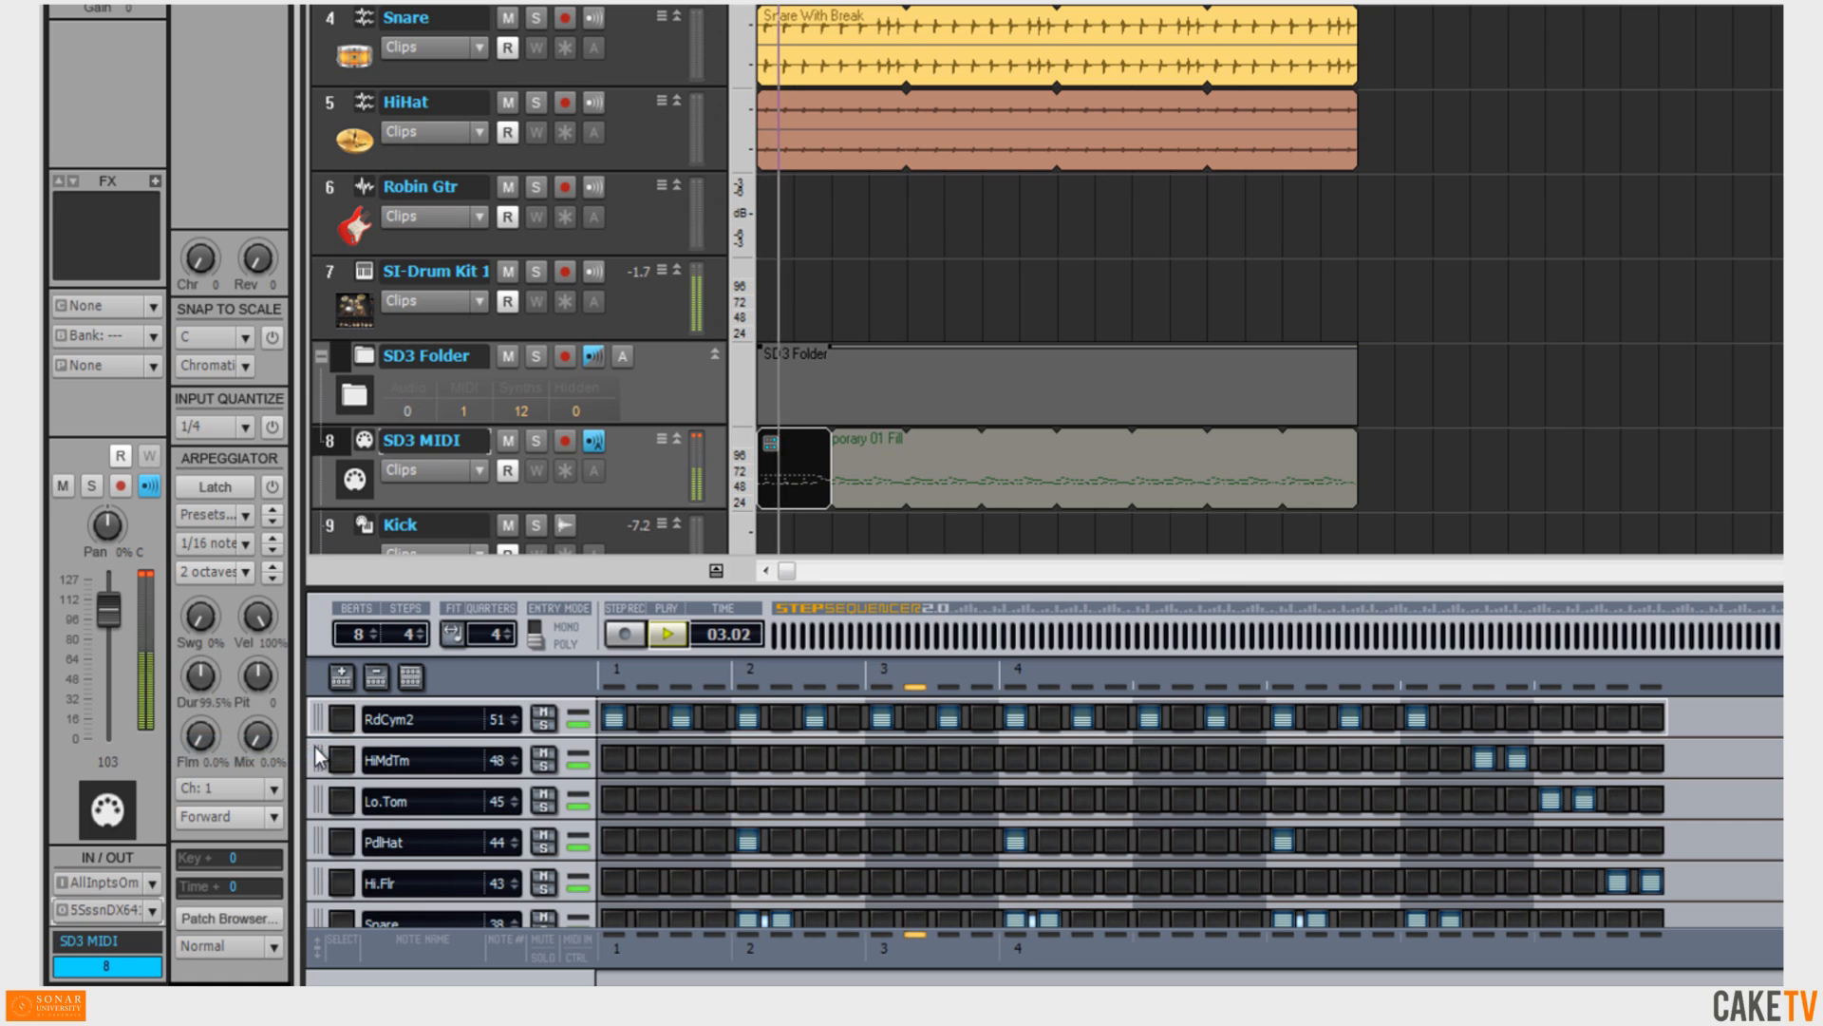
left_click(674, 634)
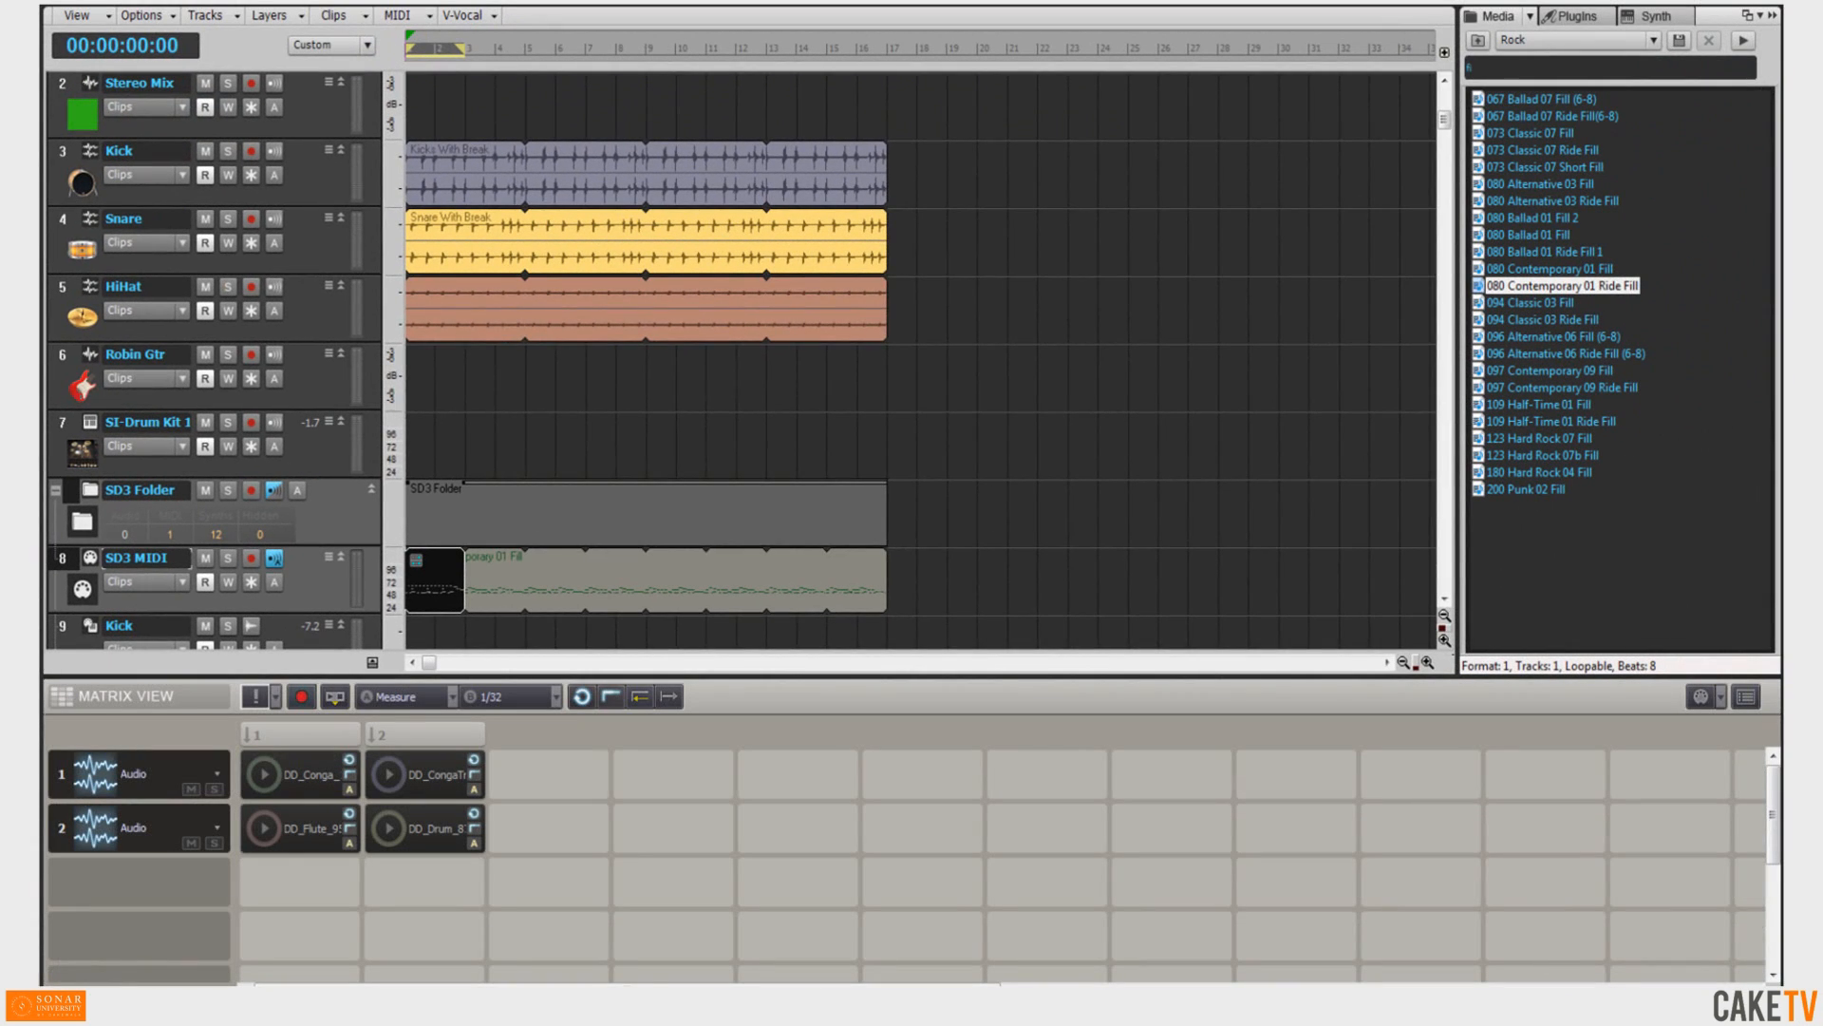
Drag 080 Contemporary 01 Fill into a new Matrix View row and trigger the first two scene columns.
left_click(1570, 269)
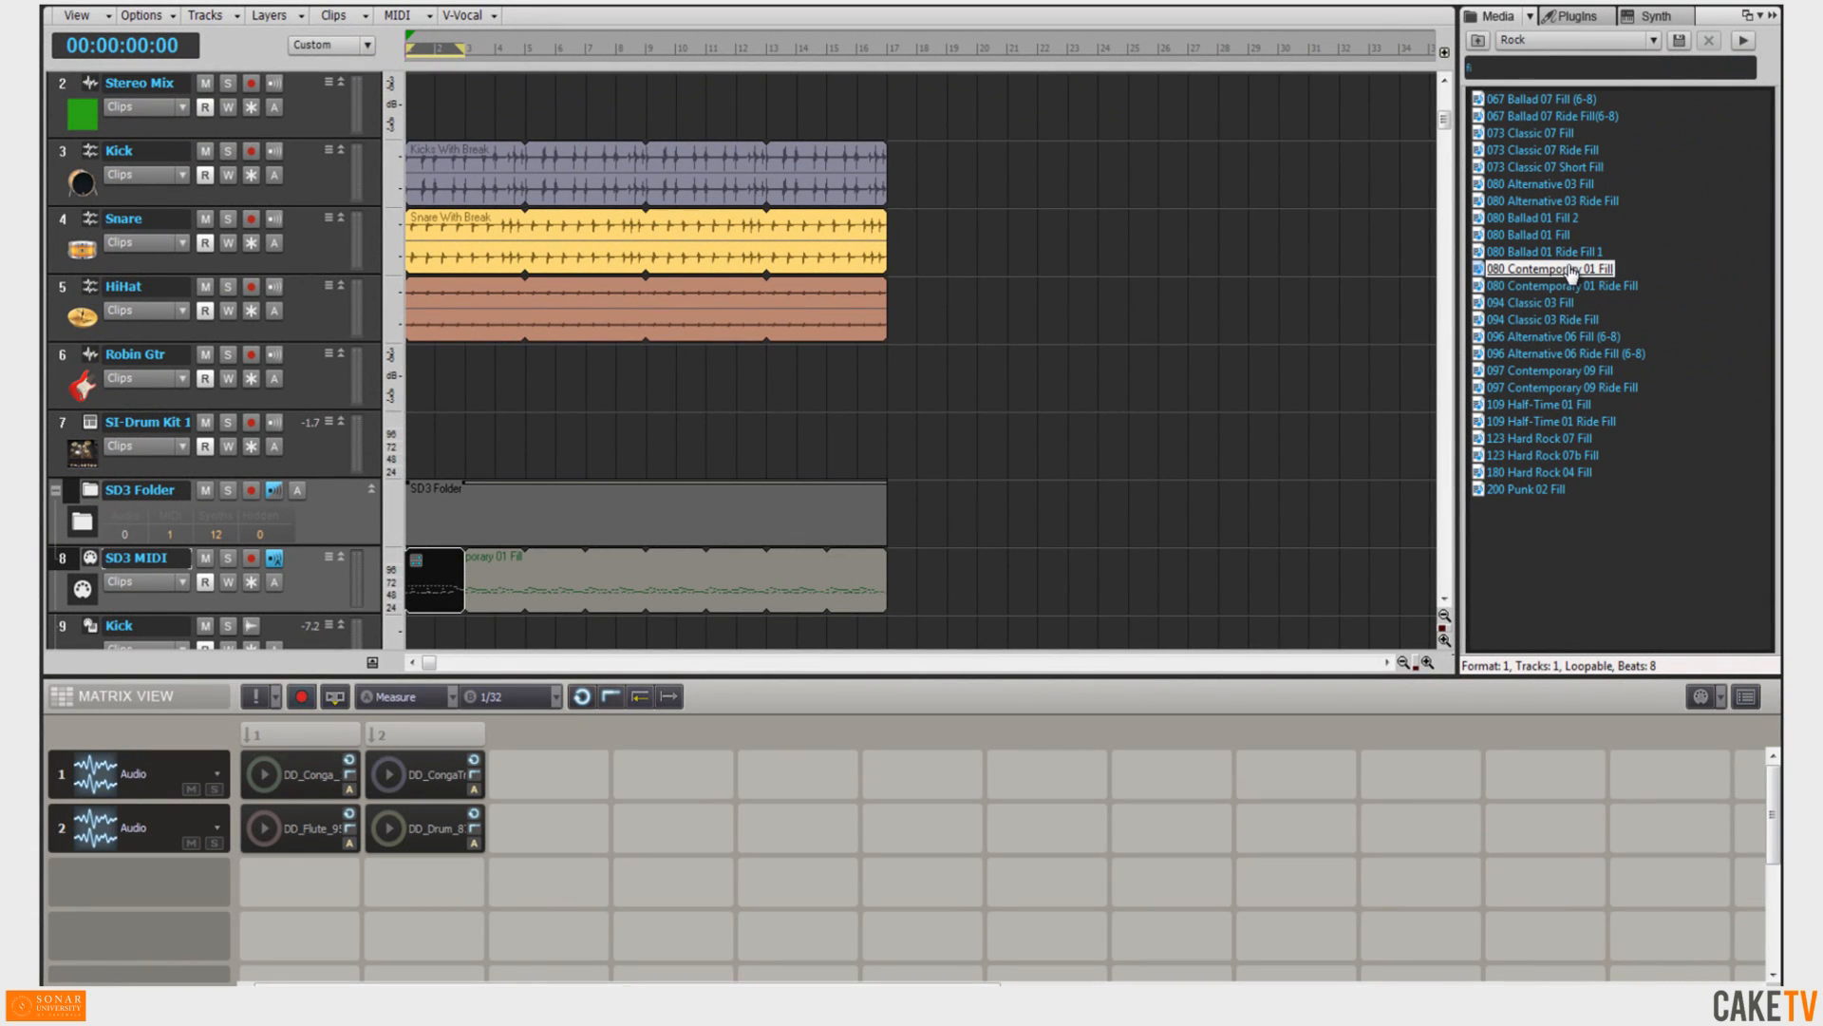
left_click_drag(1577, 272, 254, 896)
left_click(310, 741)
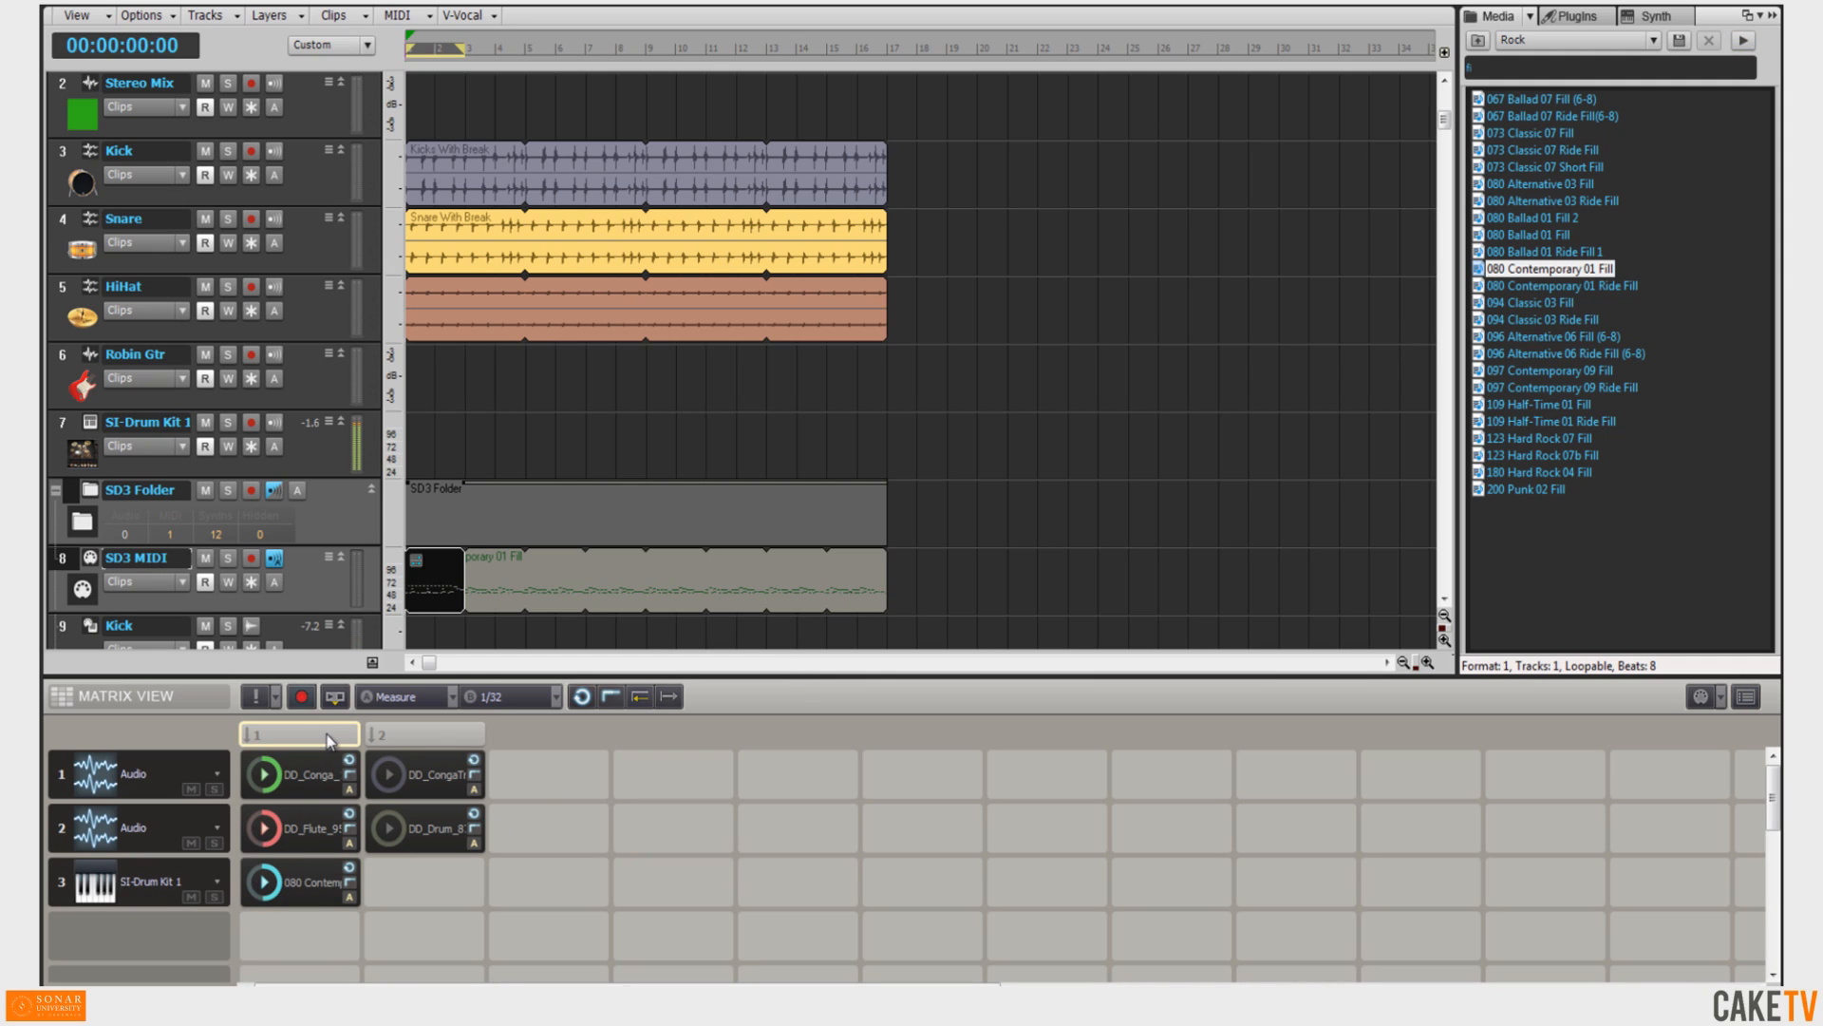
left_click(435, 741)
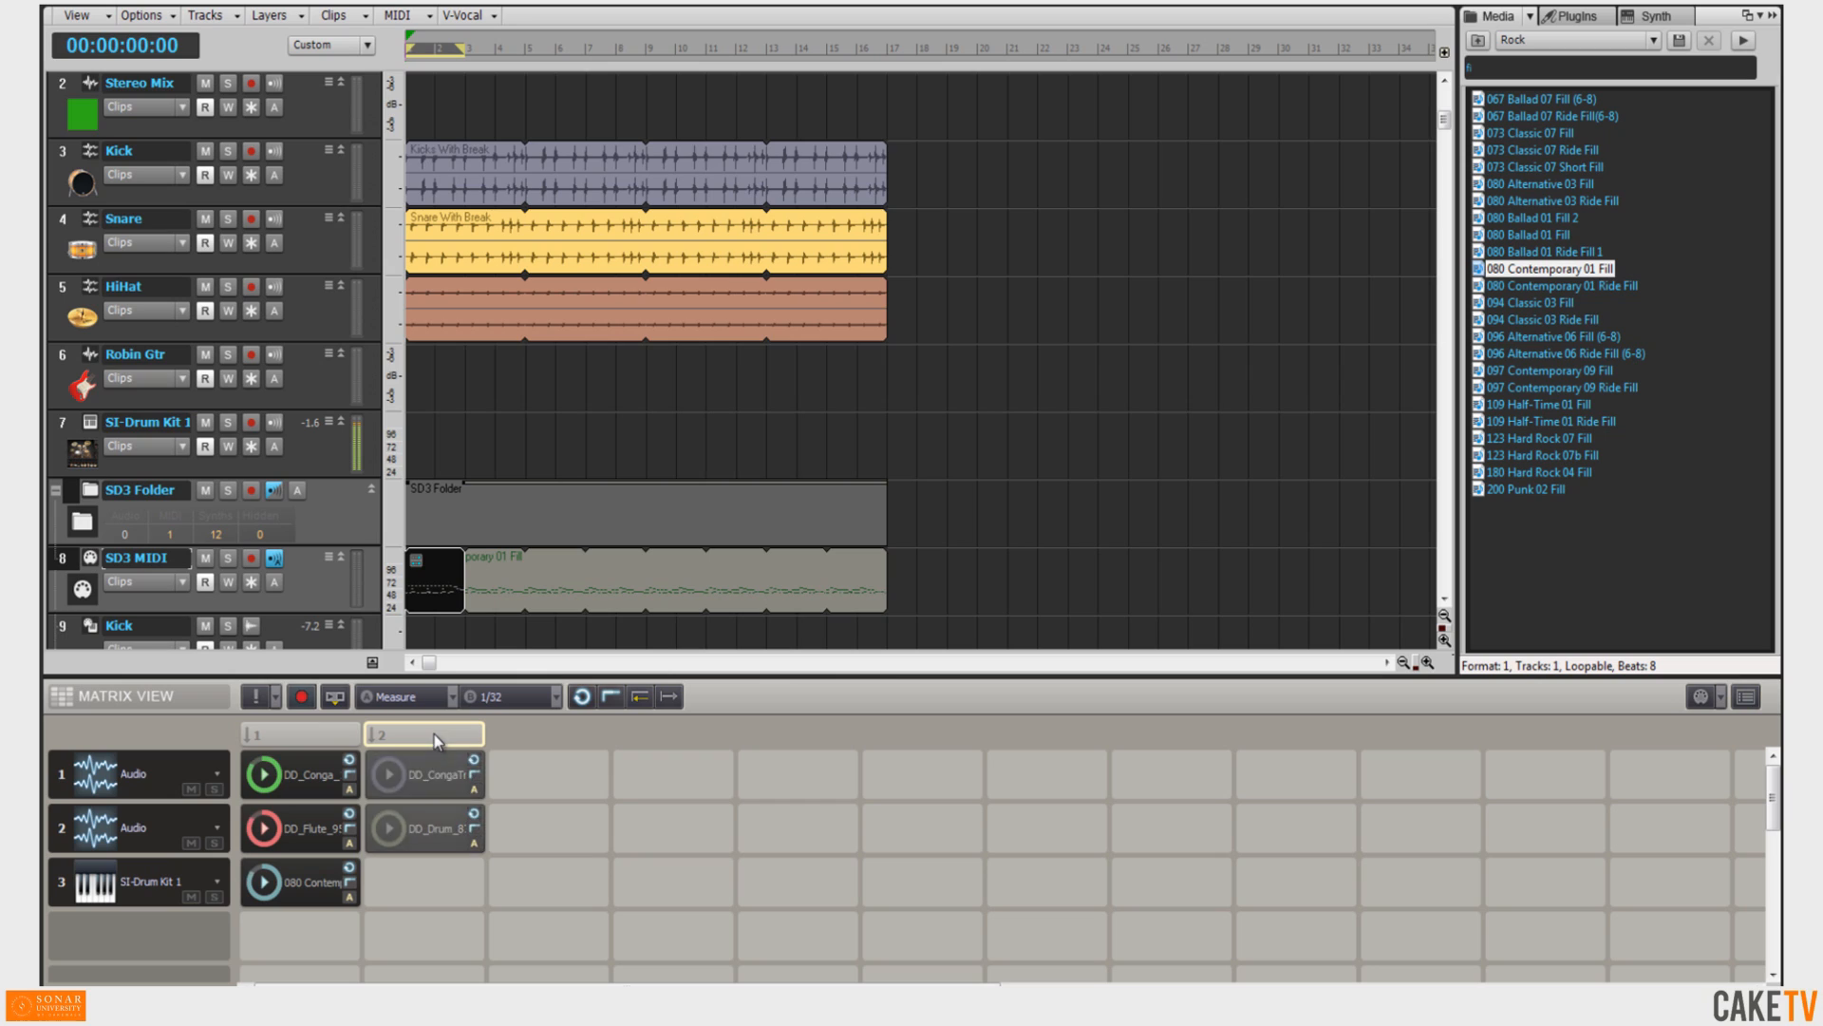
left_click(327, 735)
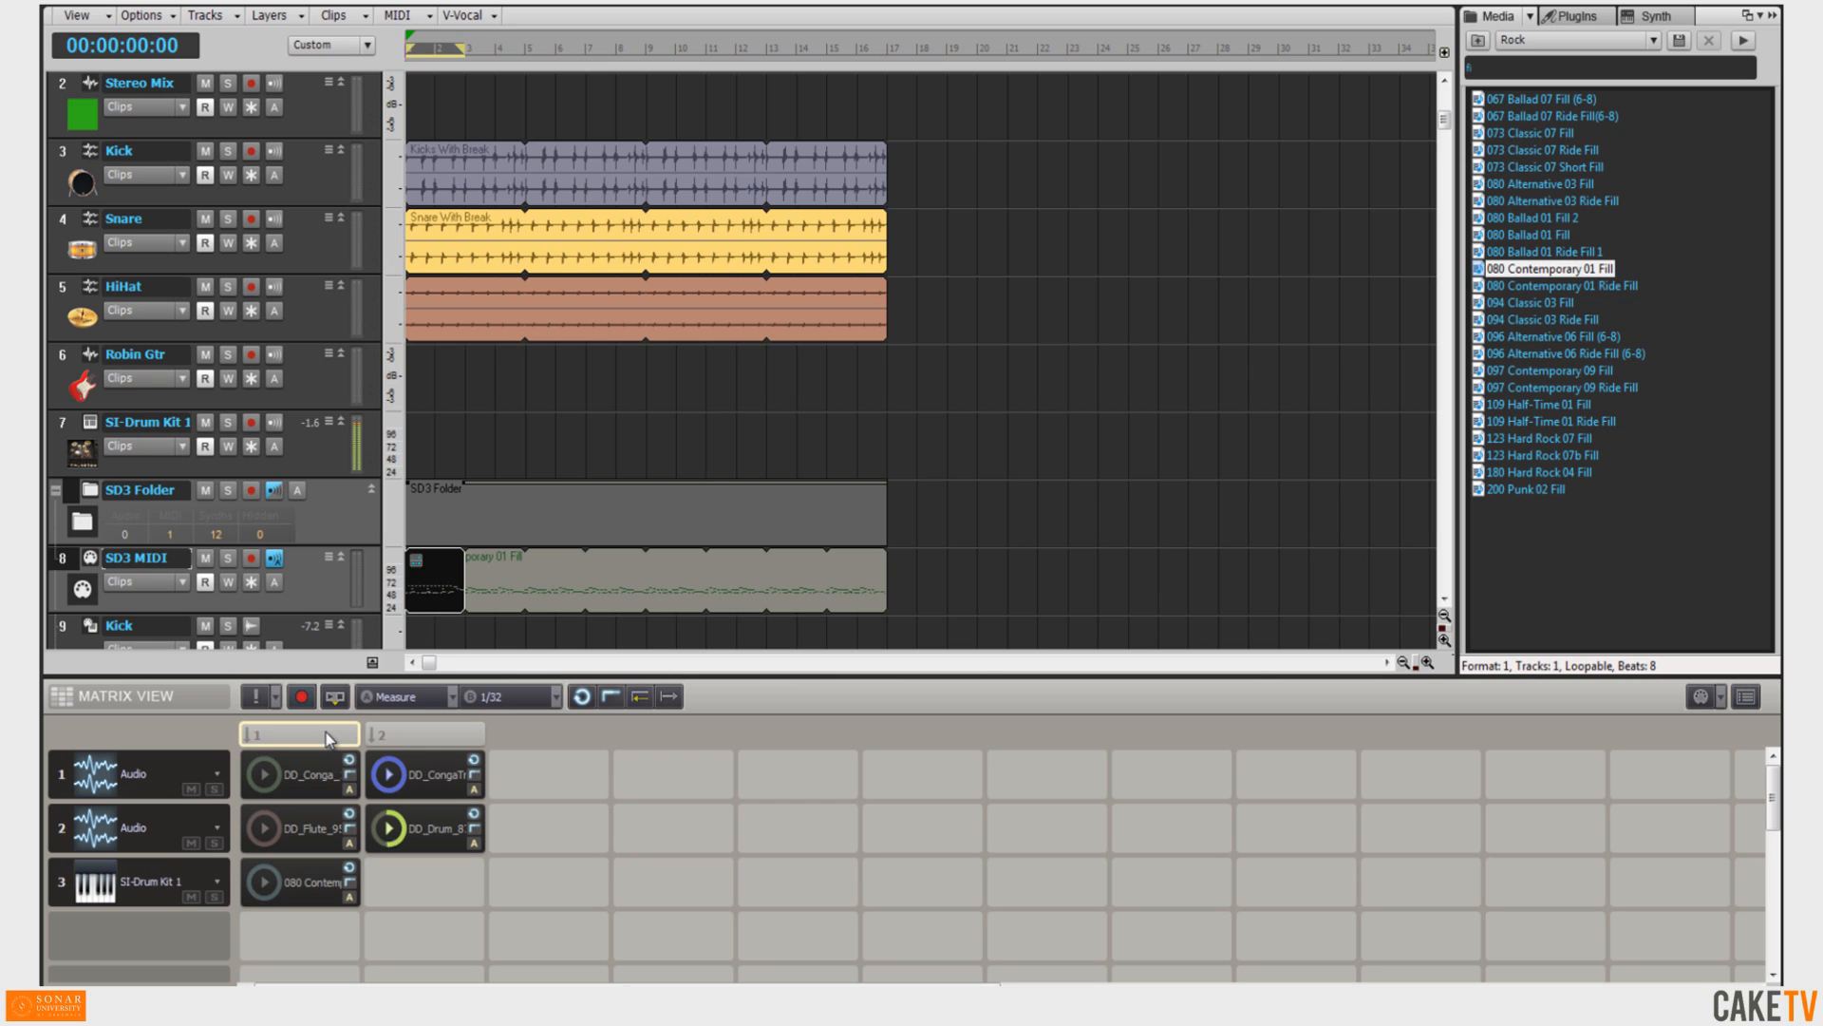
Stop the Matrix and rearrange its cells, copying the DD_Conga and DD_Flute clips into column 2 and shifting the others to column 3.
left_click(256, 700)
left_click_drag(388, 780, 545, 825)
left_click(475, 830)
left_click_drag(300, 781, 418, 778)
left_click(302, 828)
left_click_drag(430, 822, 432, 823)
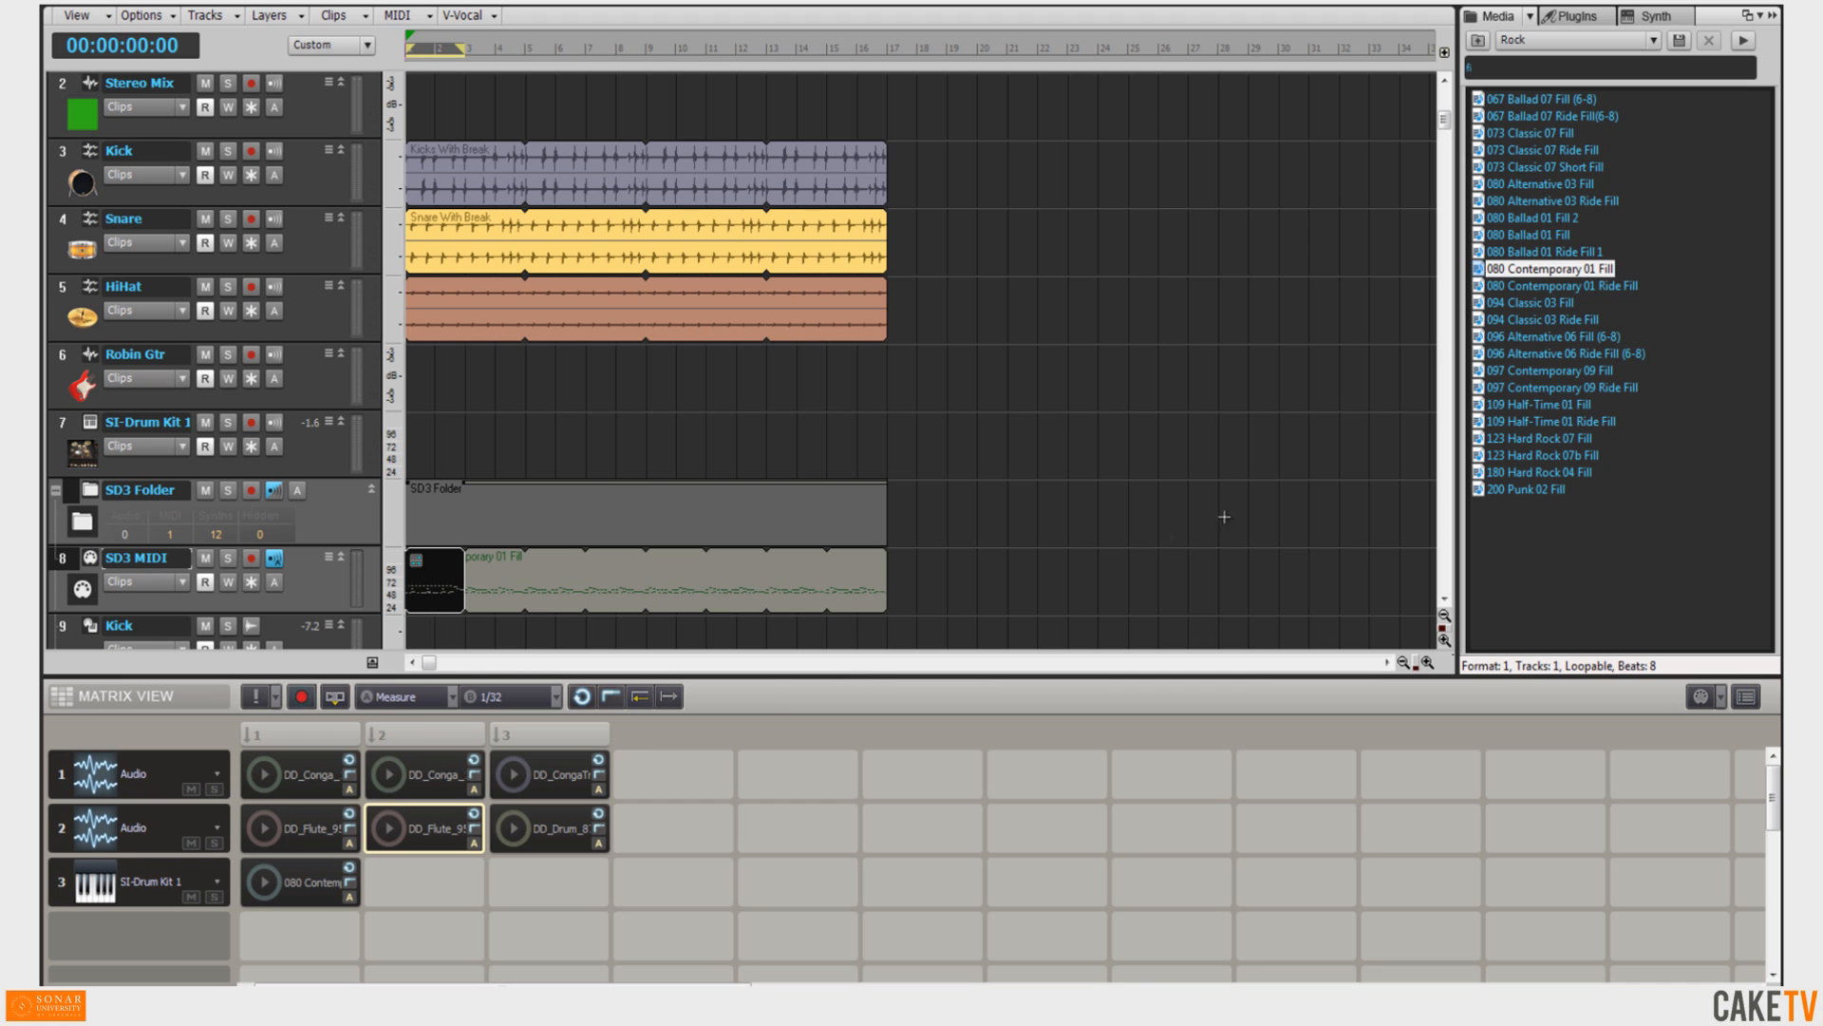
Drop 080 Contemporary 01 Ride Fill into the Matrix and place it in the SI-Drum Kit 1 row's second column.
left_click_drag(1614, 286, 657, 778)
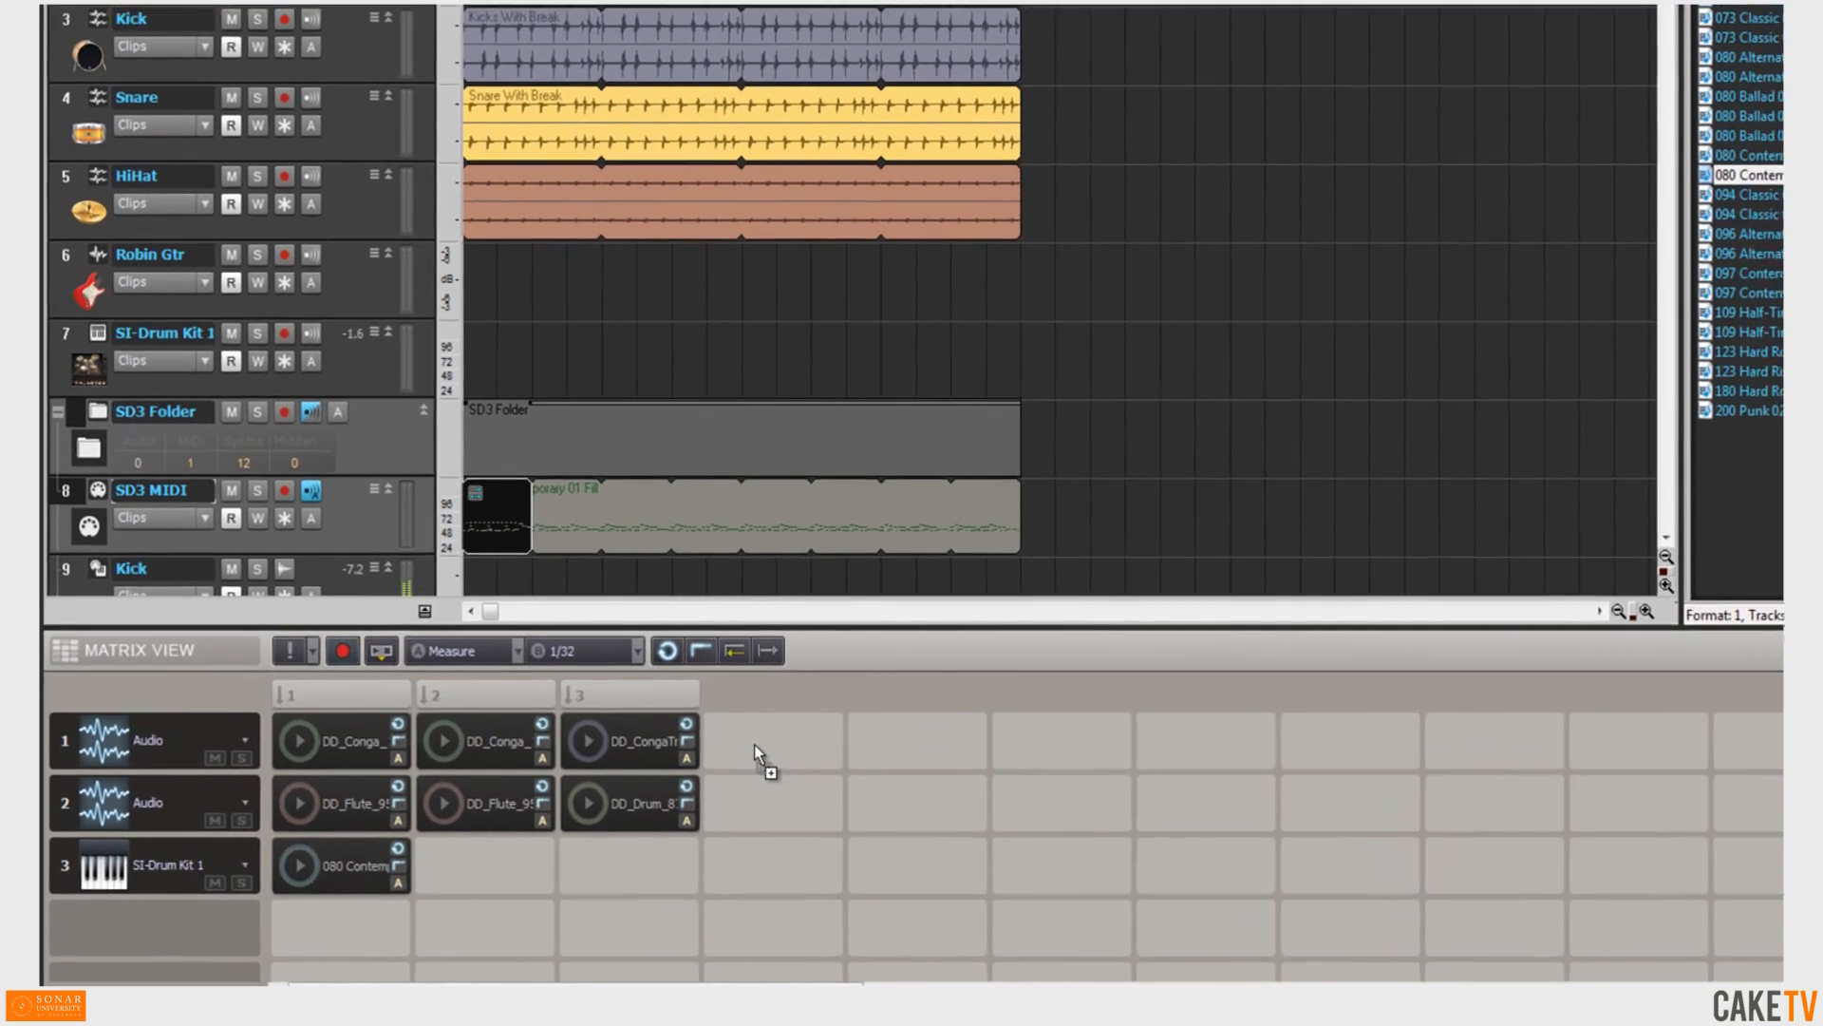
left_click_drag(754, 745, 483, 867)
Trigger the Matrix's second and third scene columns to hear them play.
left_click(347, 700)
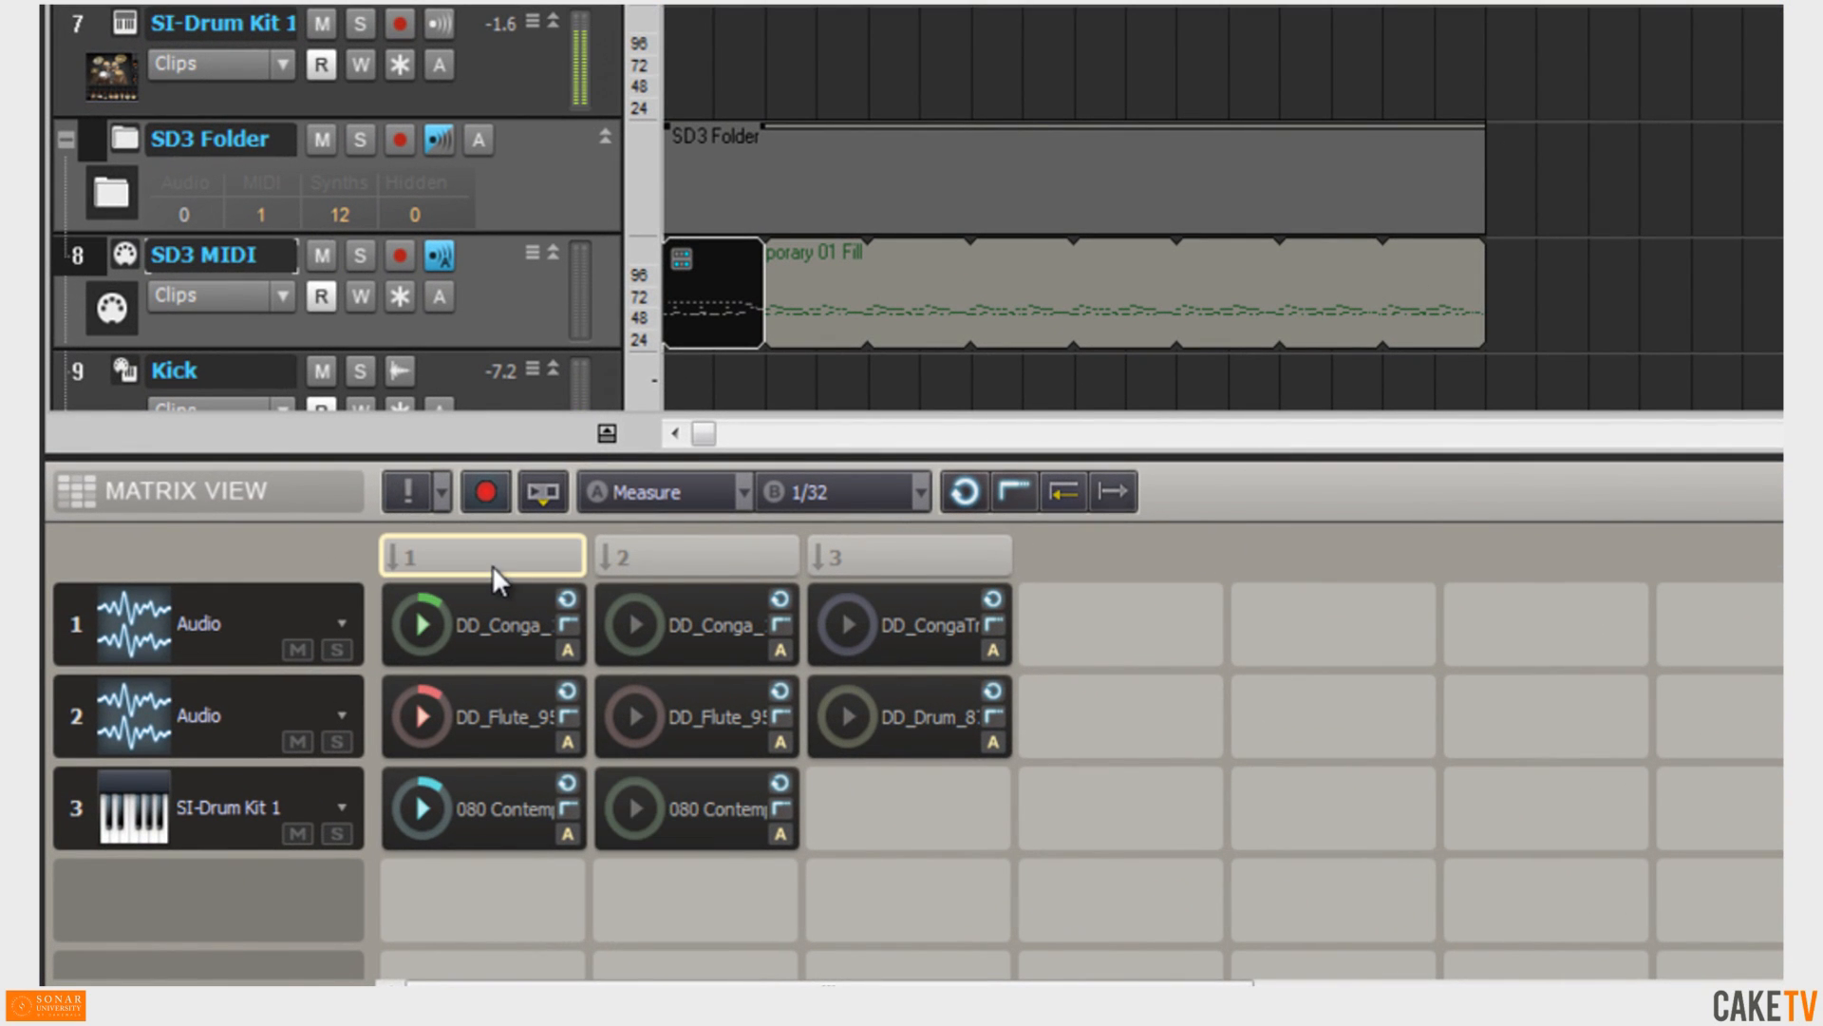
left_click(707, 559)
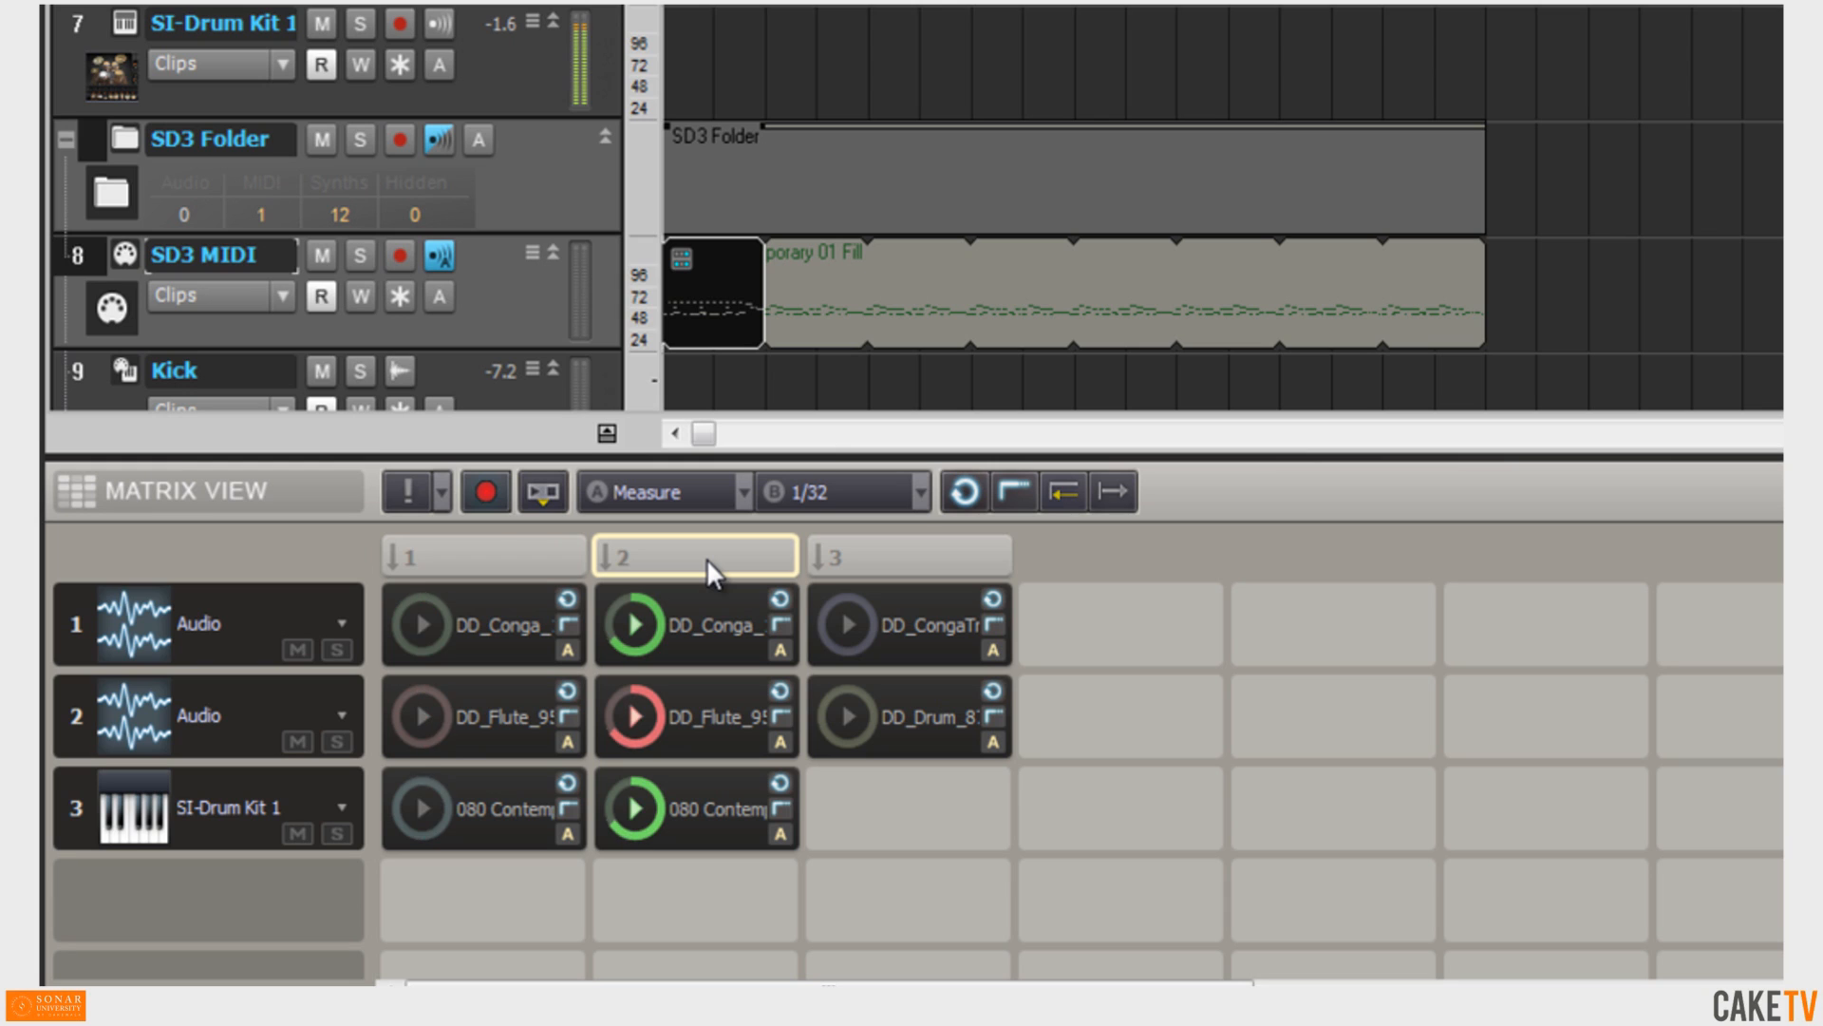
left_click(876, 558)
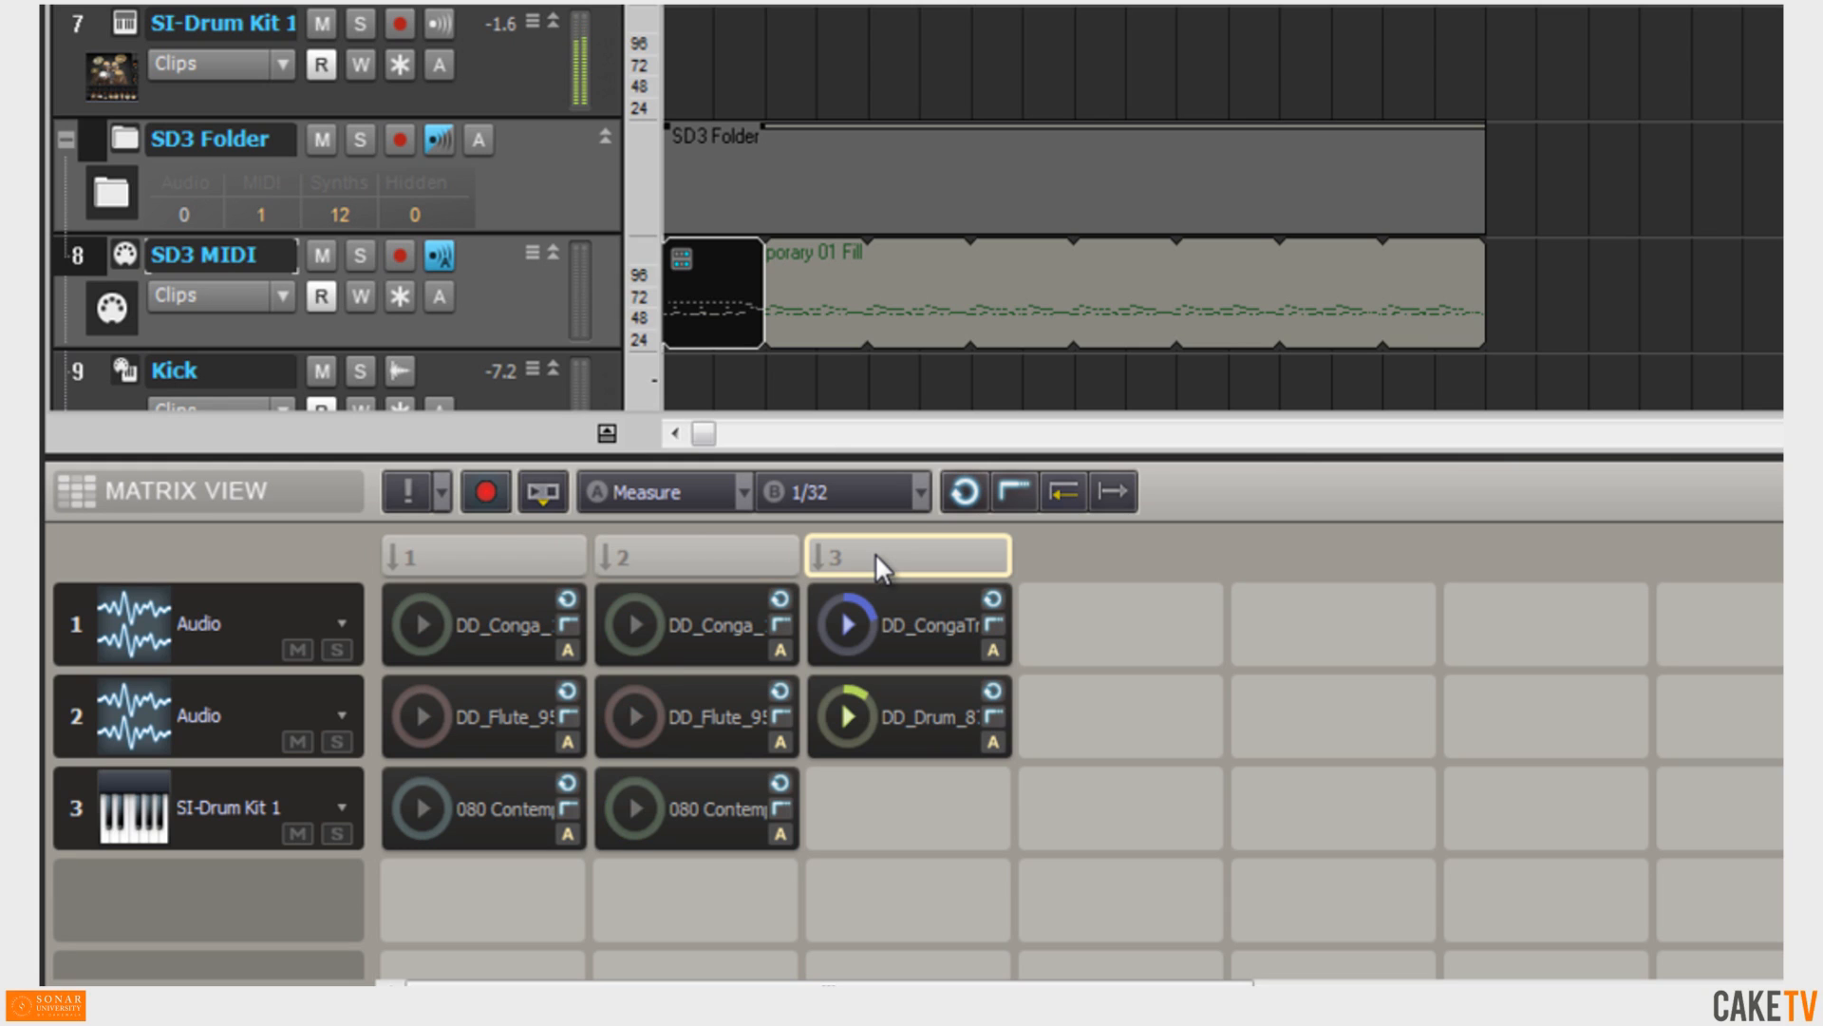
Trigger the Matrix's second scene column.
left_click(687, 551)
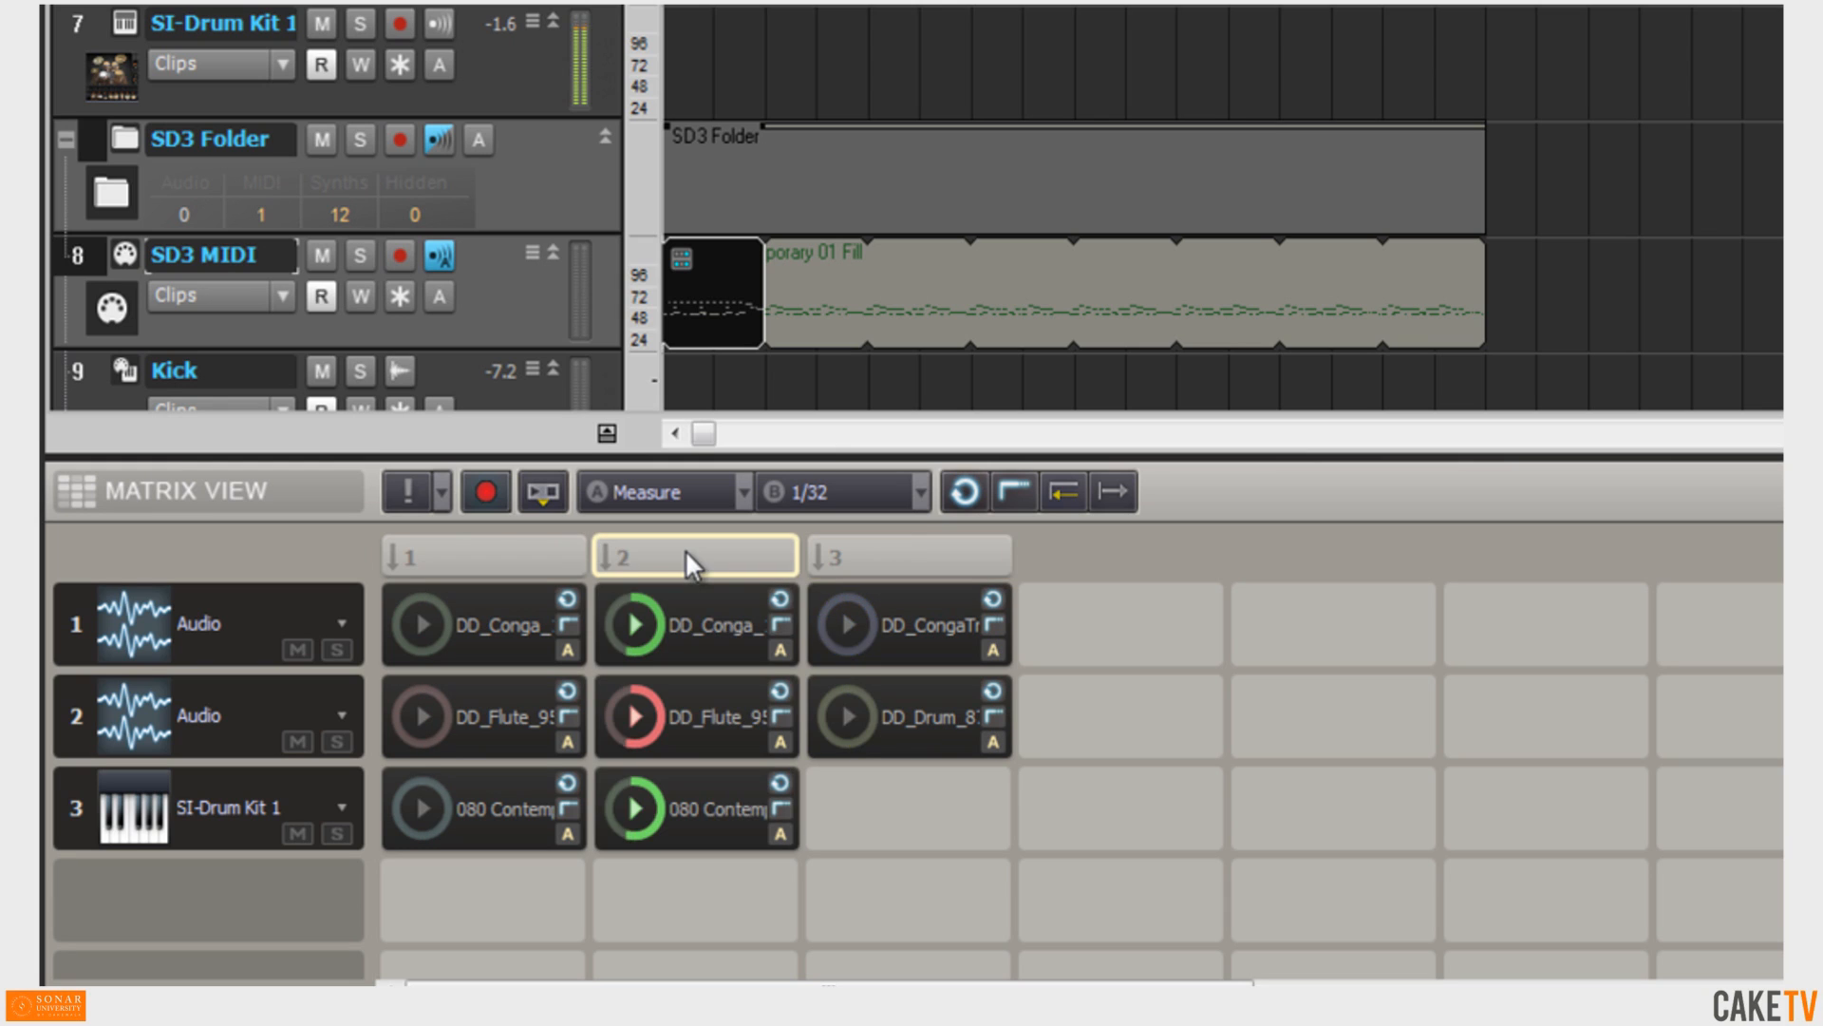
Switch the third Matrix row's output track to SD3 MIDI, then back to SI-Drum Kit 1.
left_click(335, 806)
left_click(323, 873)
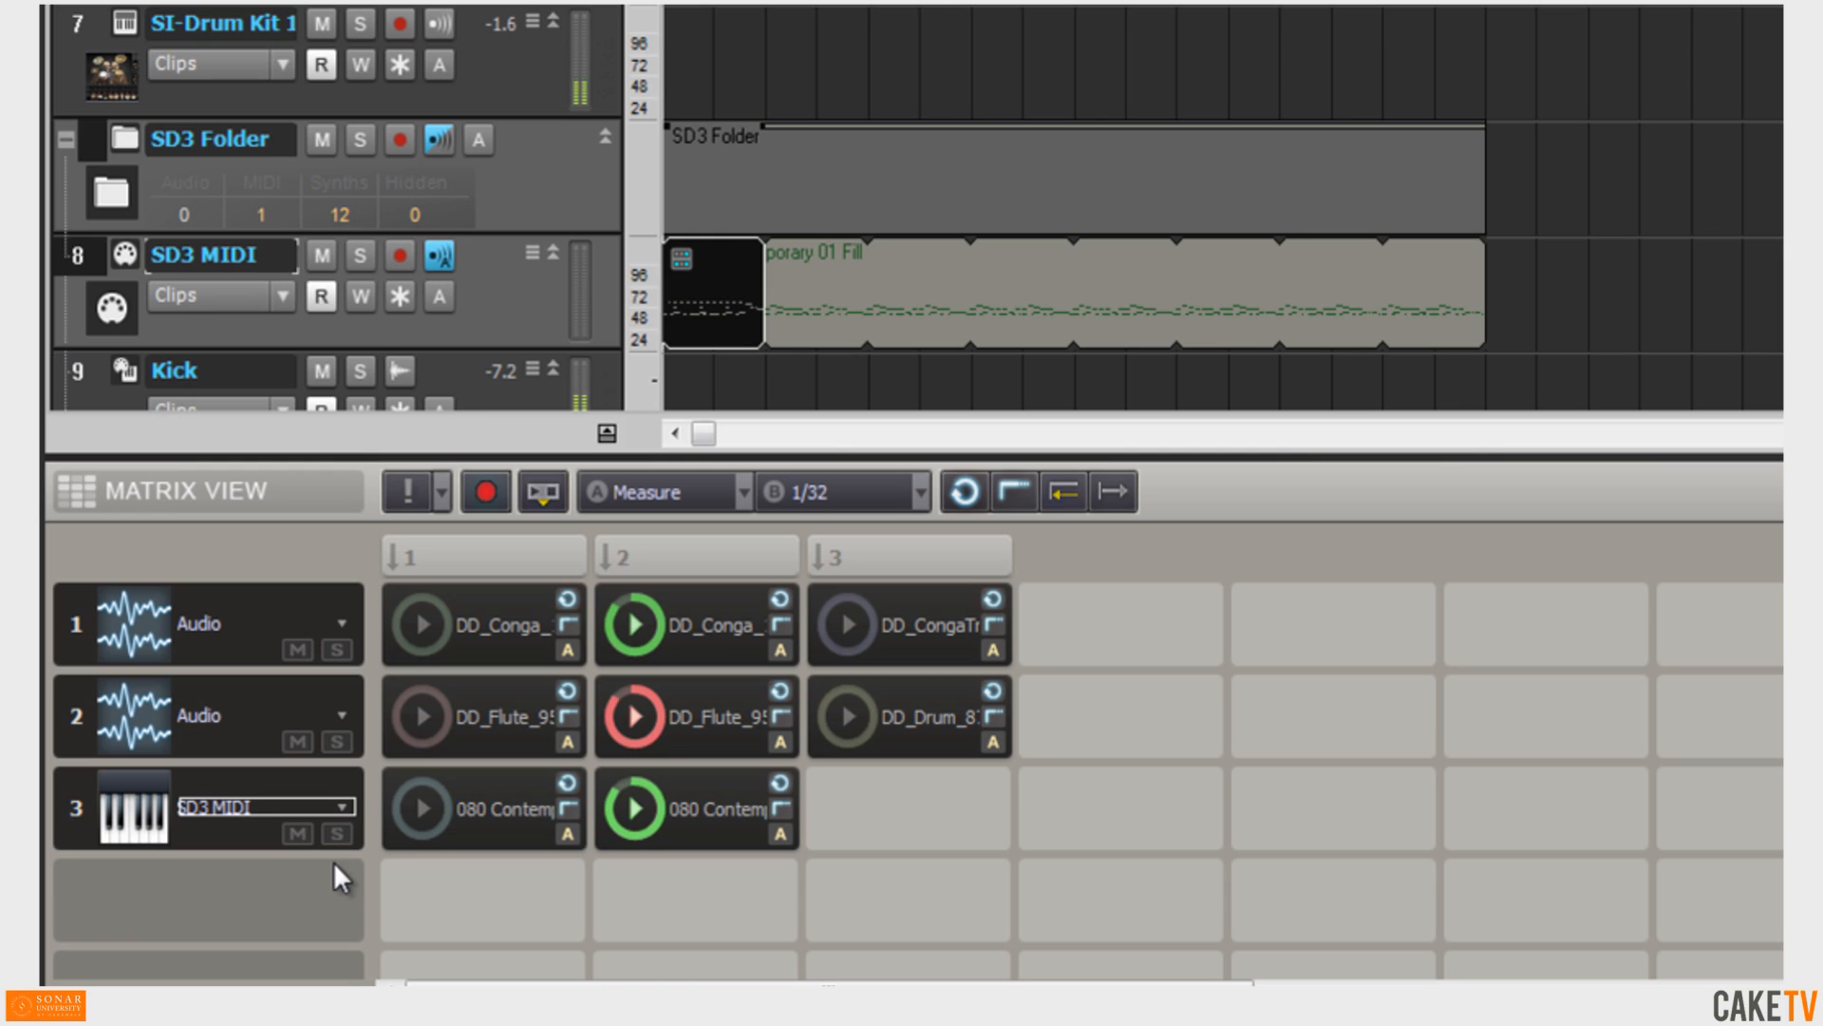
left_click(344, 807)
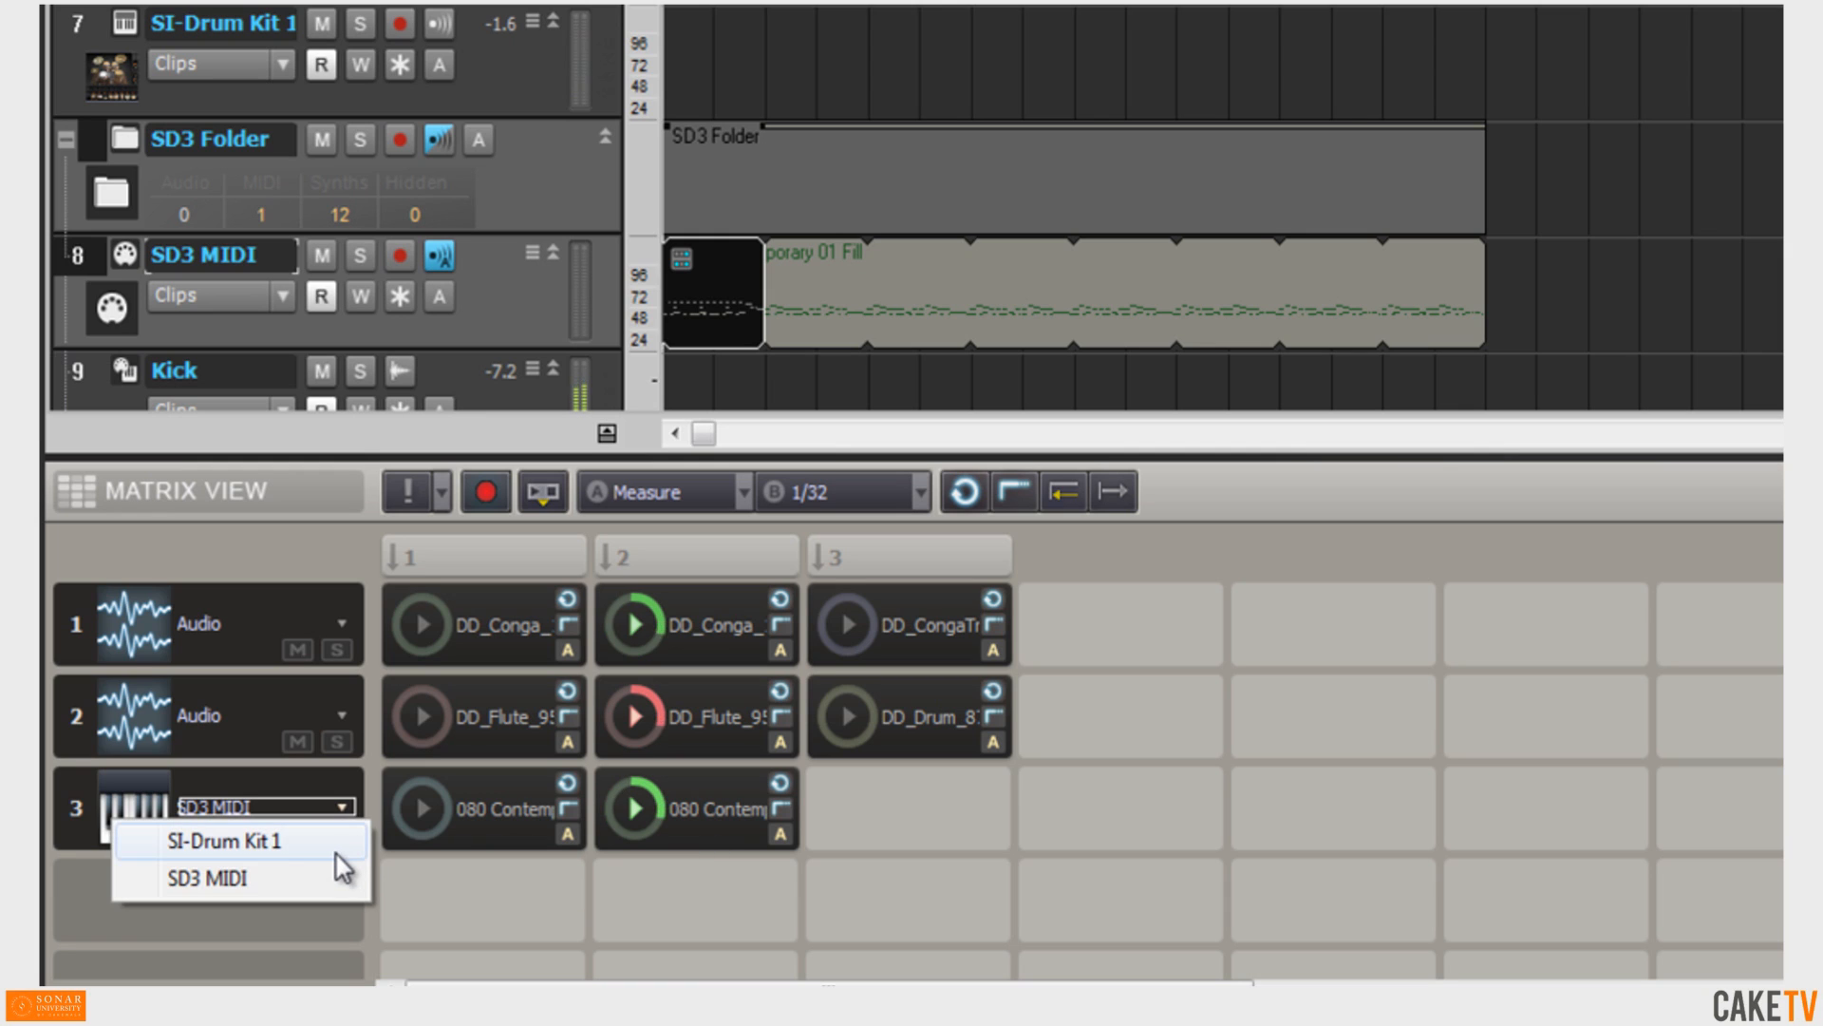
left_click(334, 842)
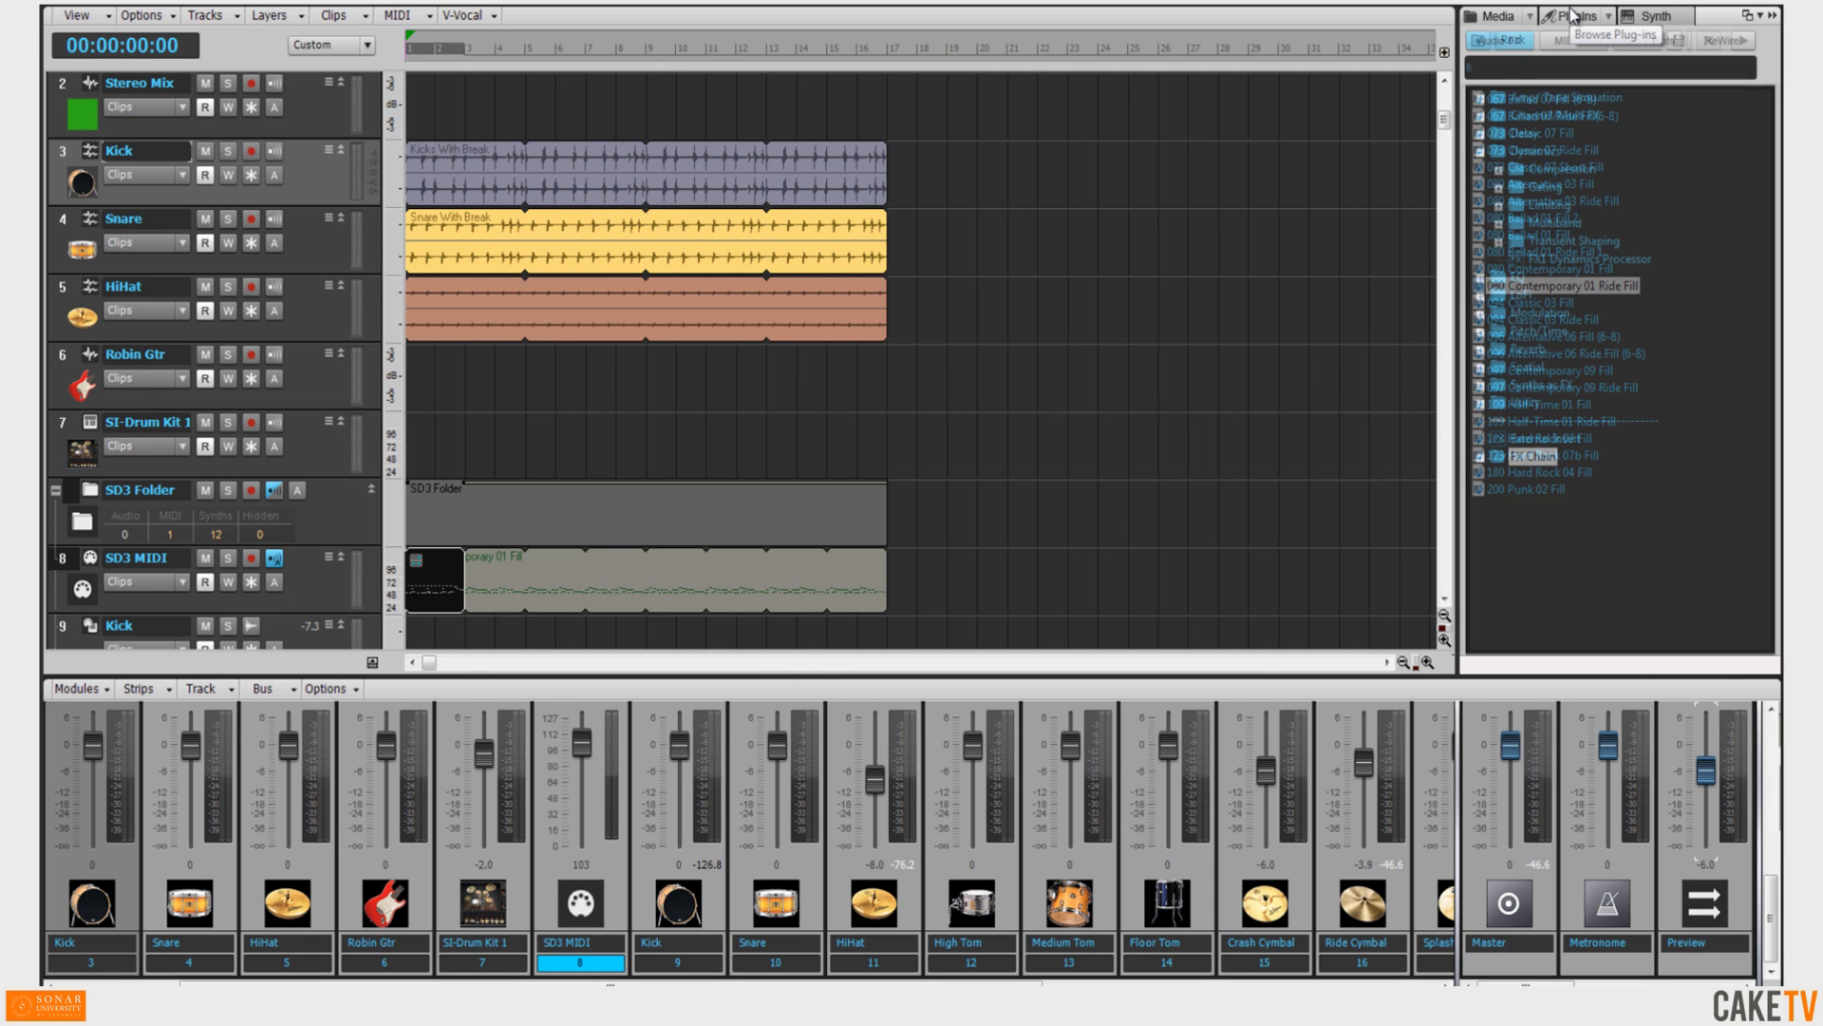
Open the browser's Plug-ins tab and switch its layout to Default All Plug-ins.
left_click(1572, 16)
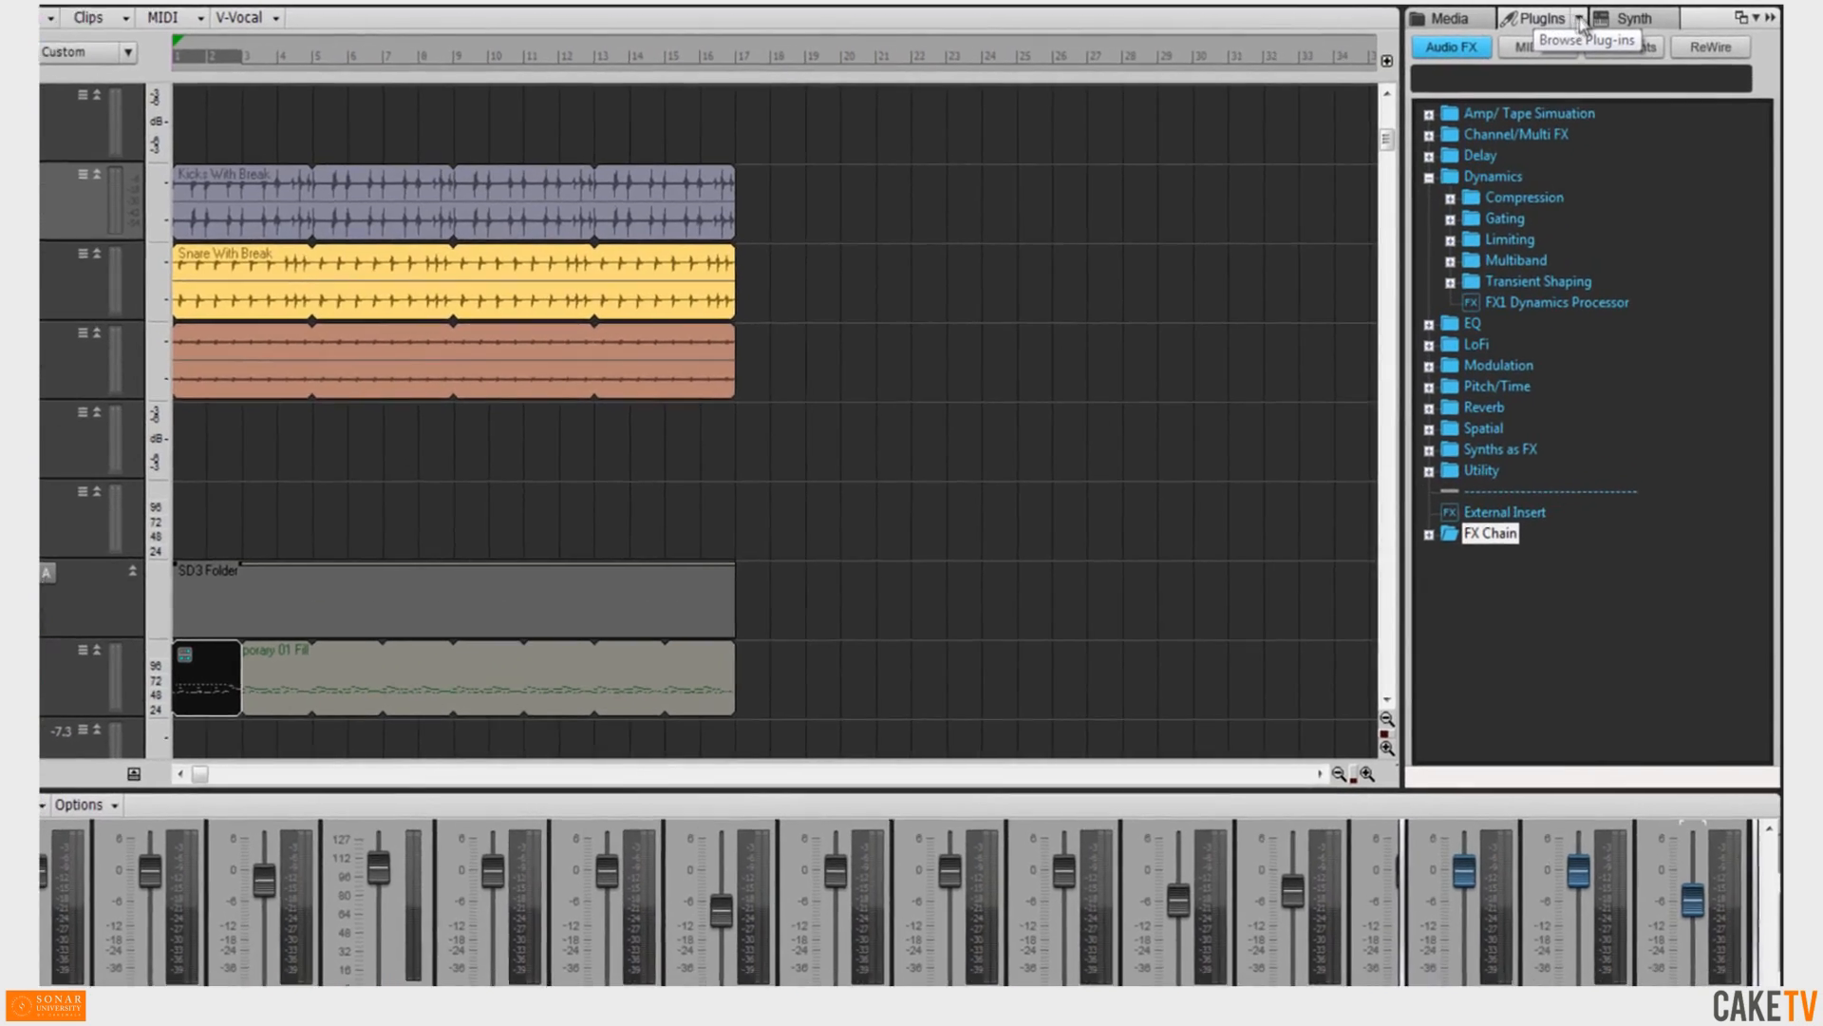
left_click(1609, 16)
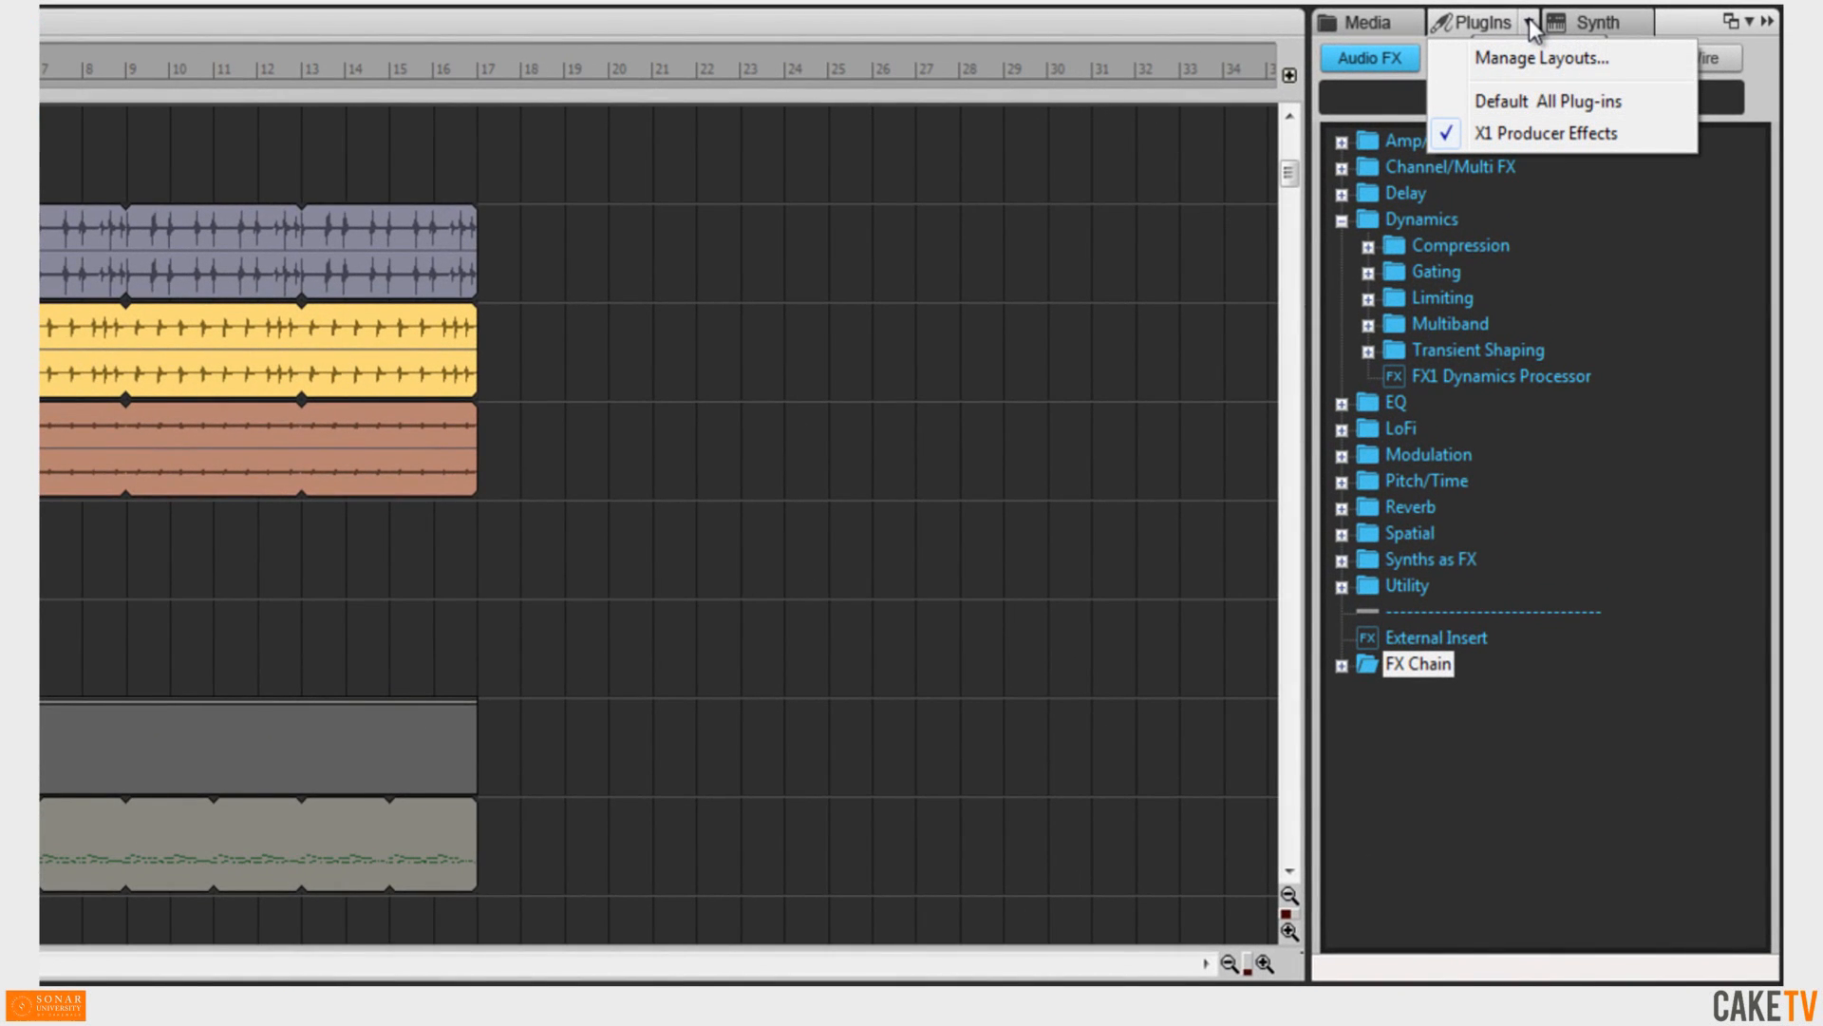
left_click(1552, 105)
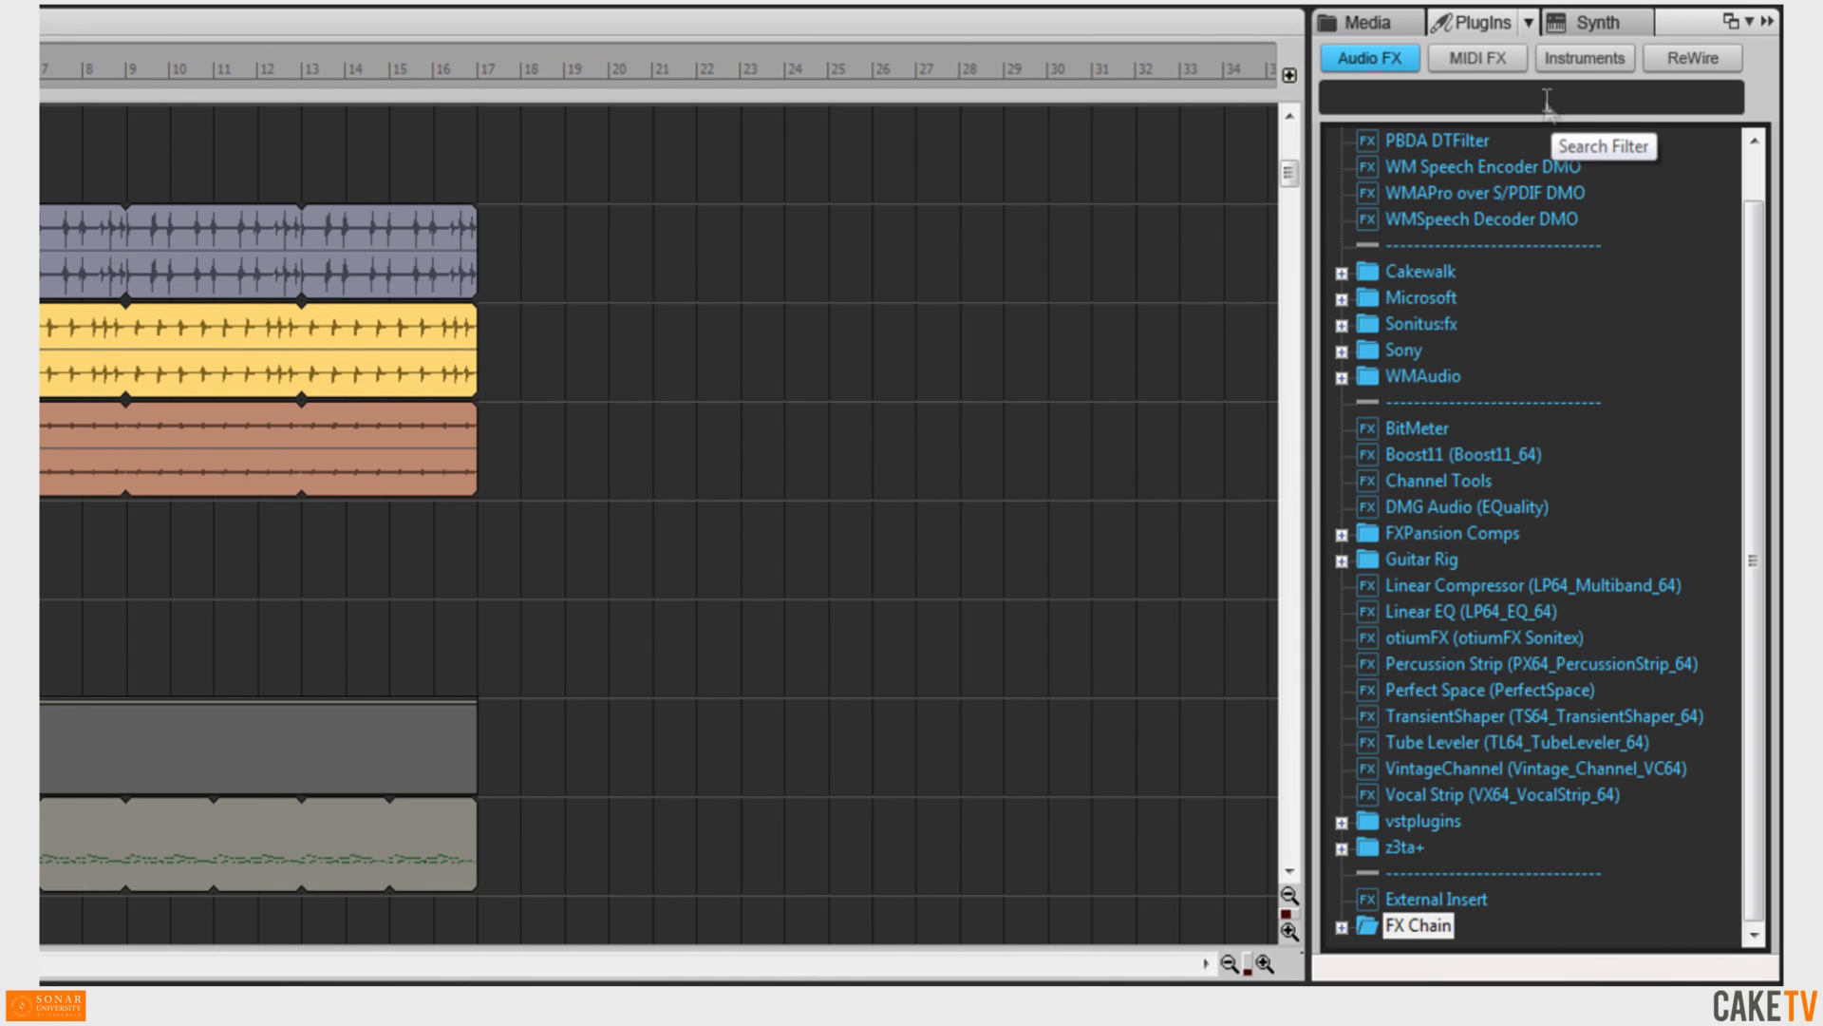
Filter the audio plug-ins by searching for eq.
left_click(1545, 99)
type("e")
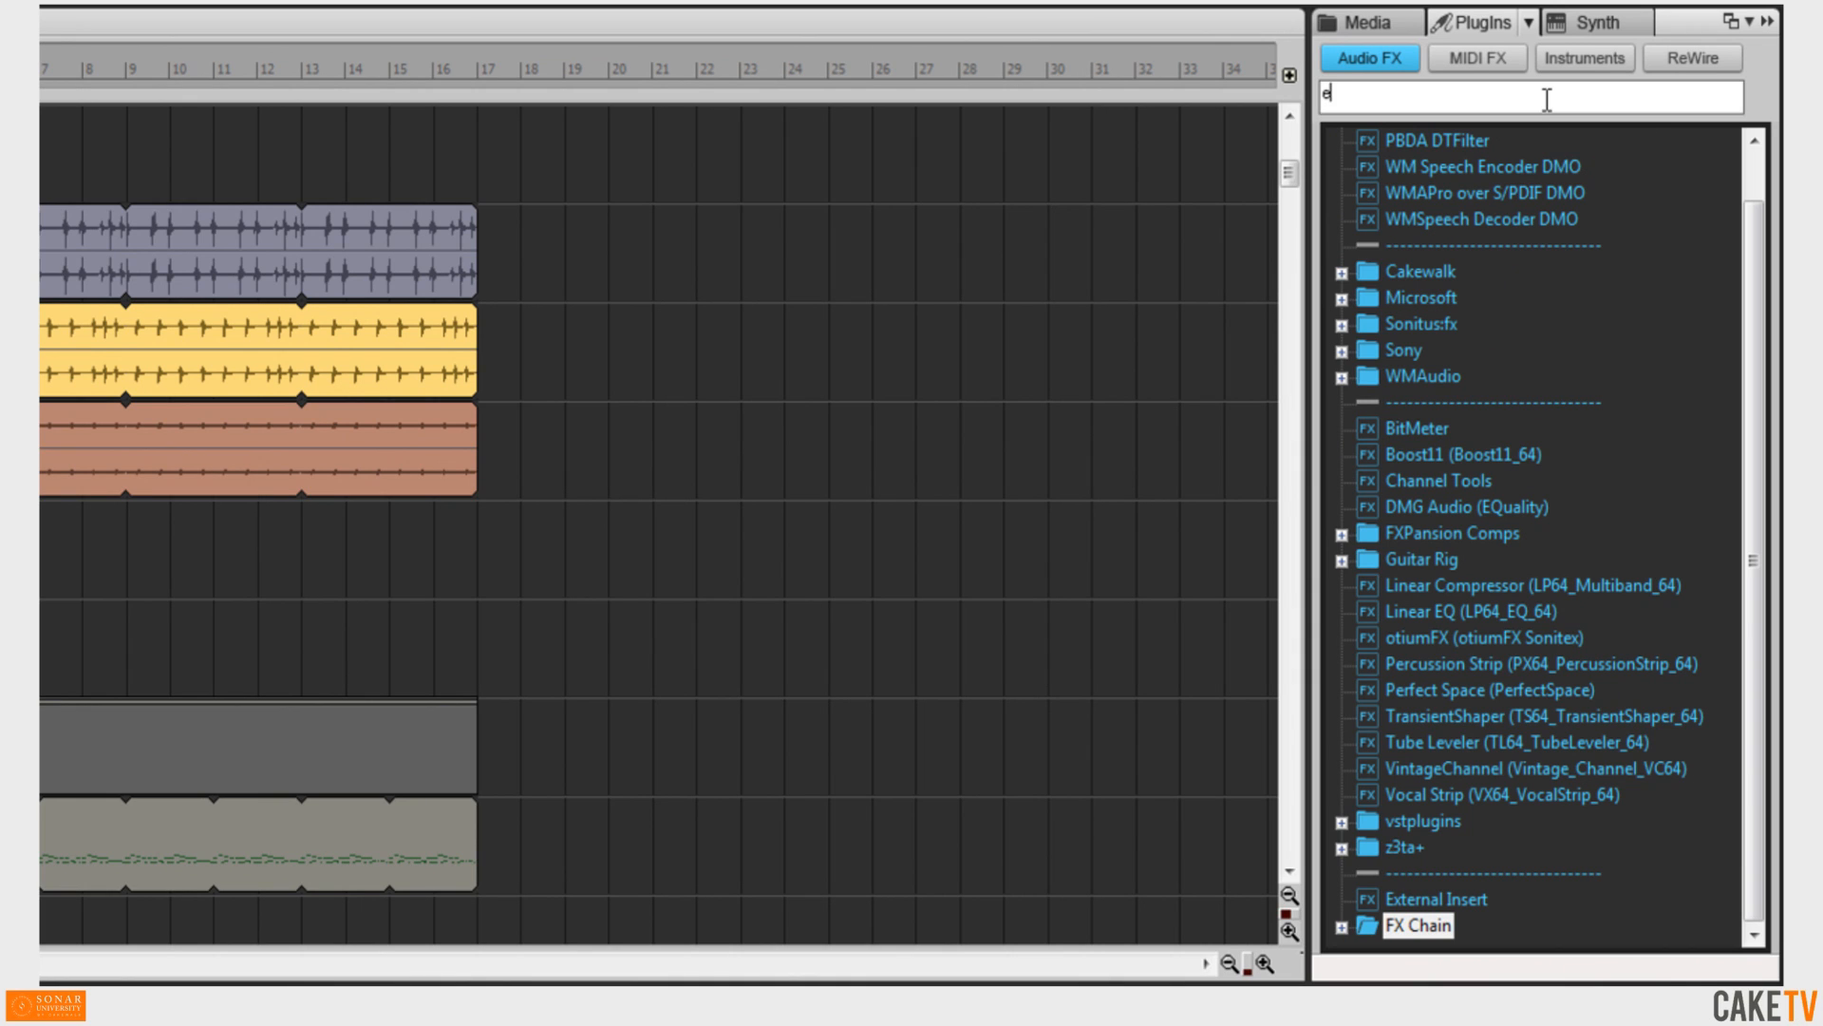
type("q")
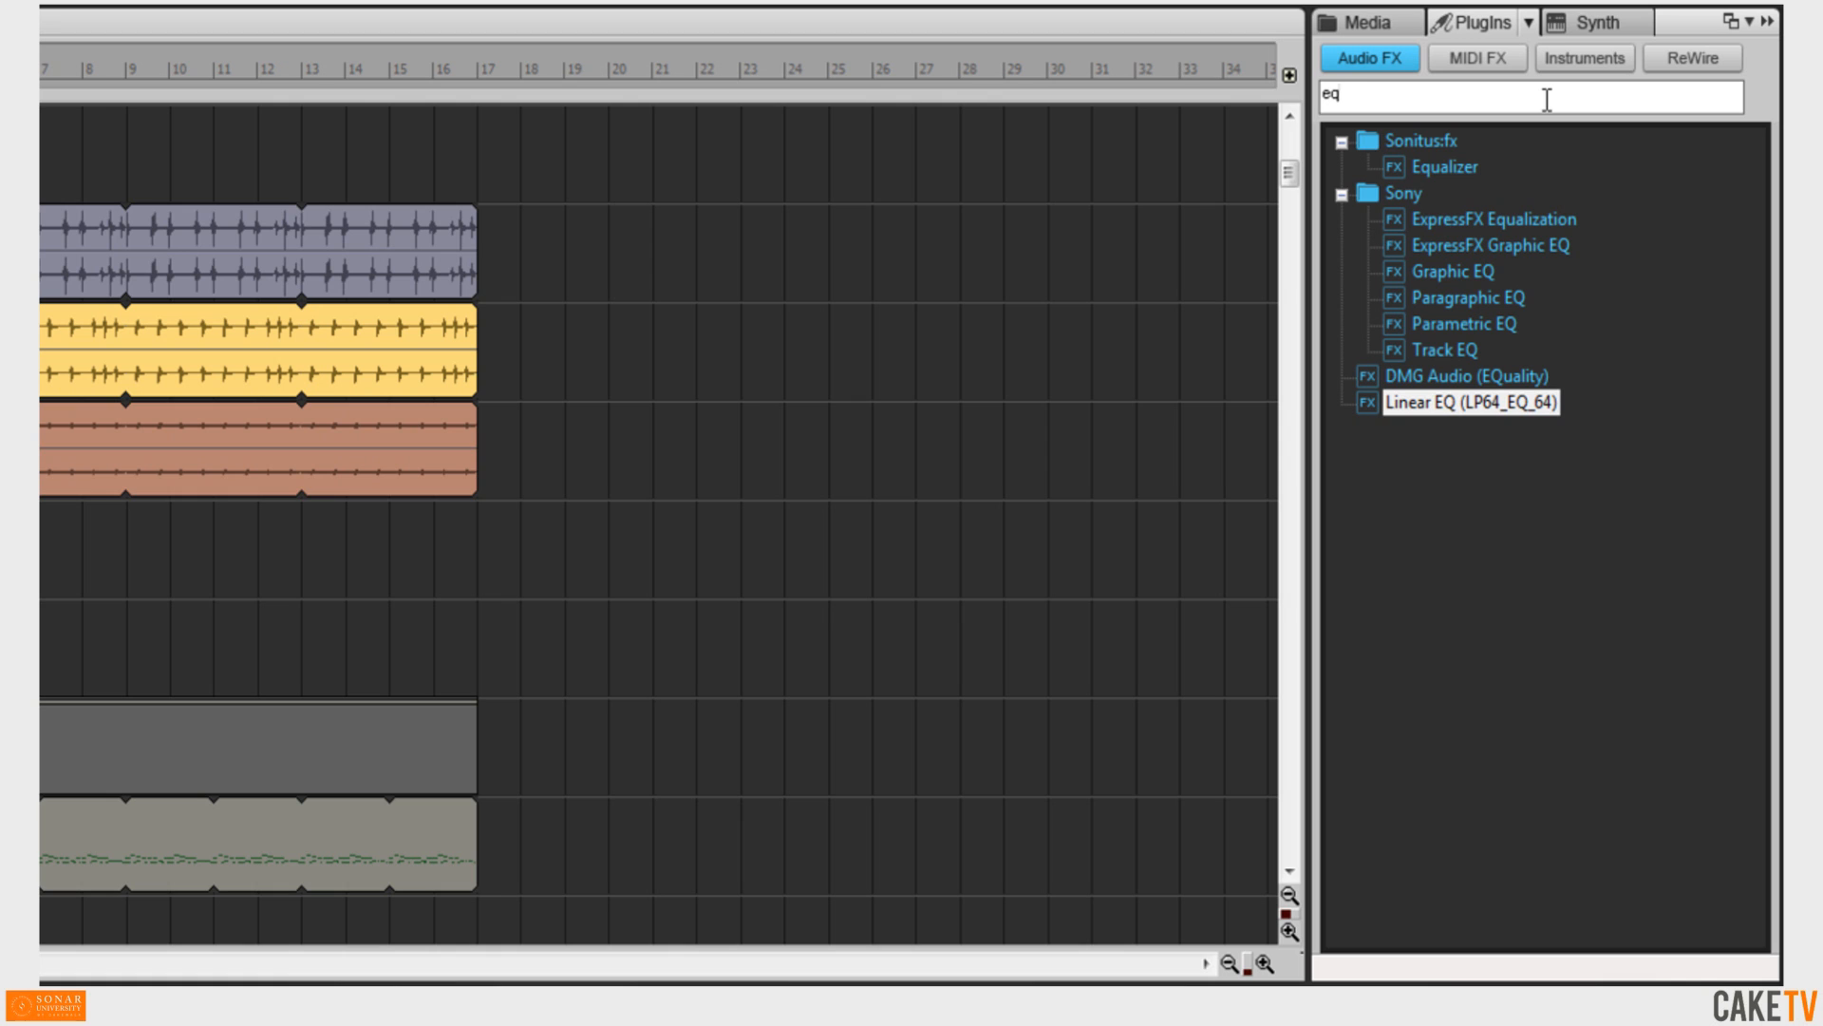
key("BackSpace")
Switch the plug-in layout back to X1 Producer Effects and expand the Channel/Multi FX folder.
left_click(1528, 22)
left_click(1540, 103)
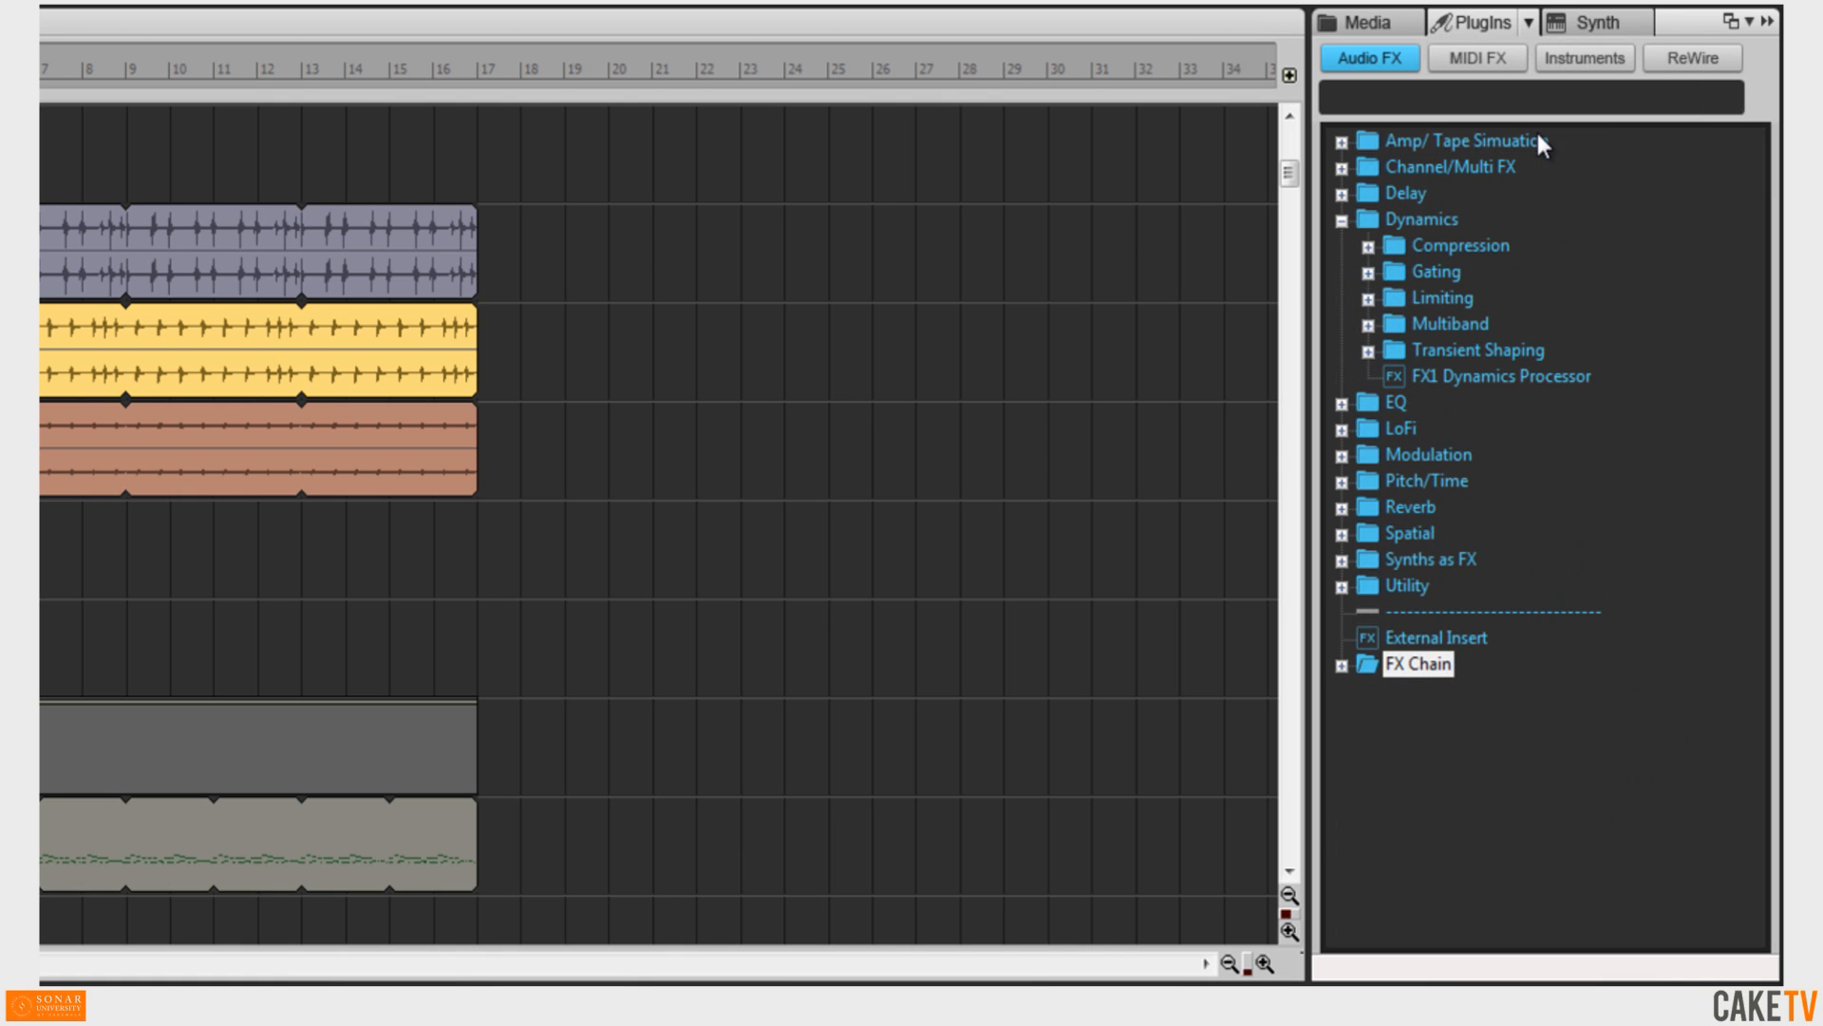
left_click(1342, 168)
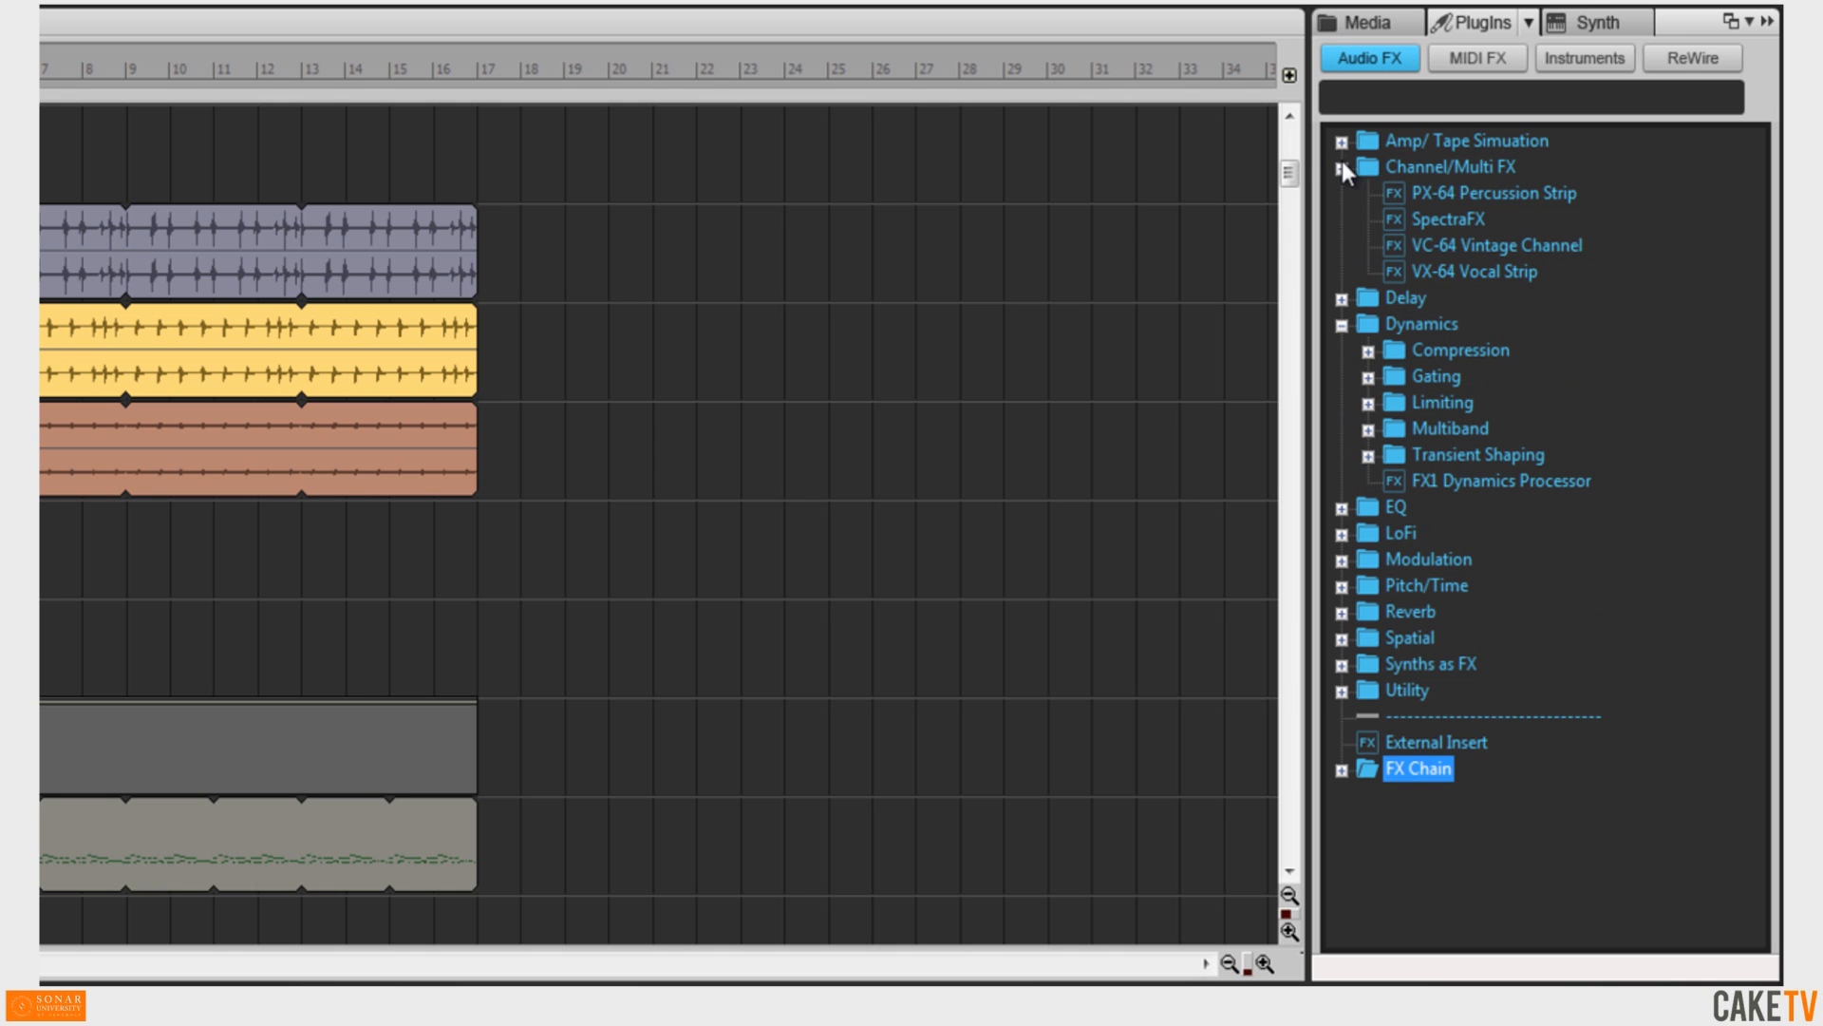
Add the PX-64 Percussion Strip to the Kick track's effects and close its plug-in window.
left_click_drag(1478, 192, 934, 279)
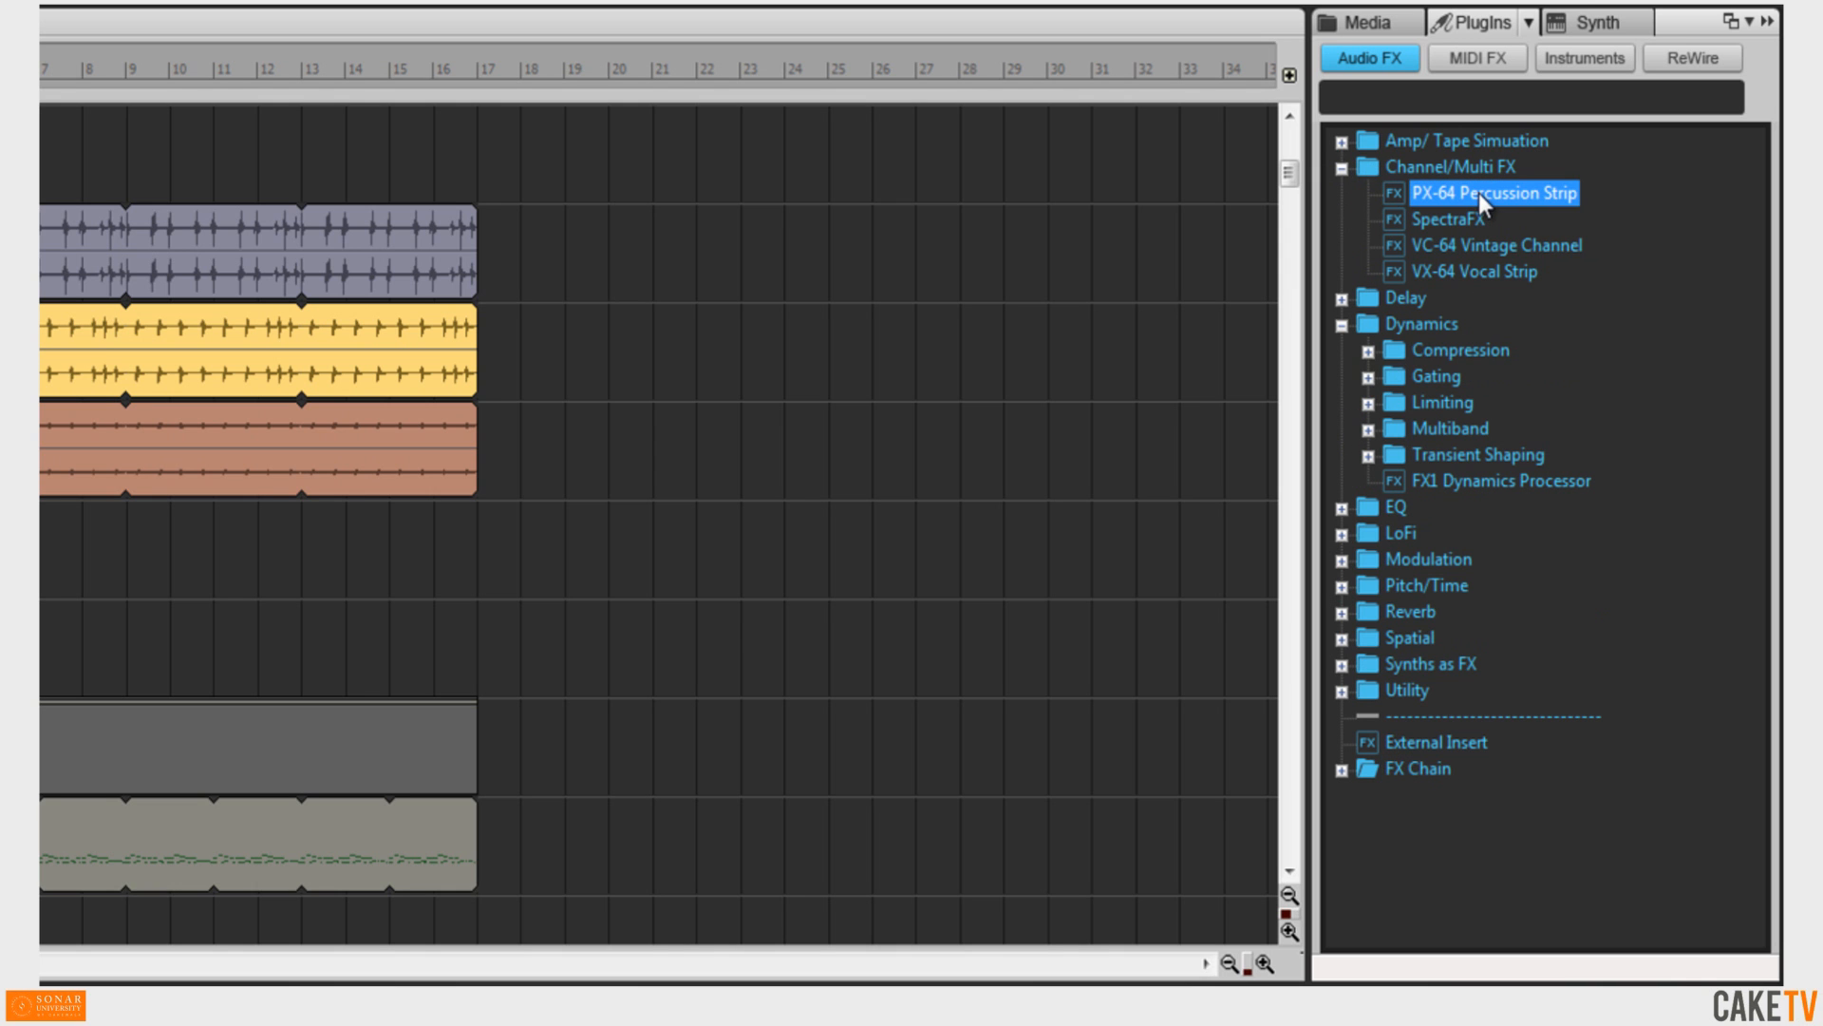
left_click_drag(1113, 220, 71, 218)
left_click_drag(476, 191, 313, 802)
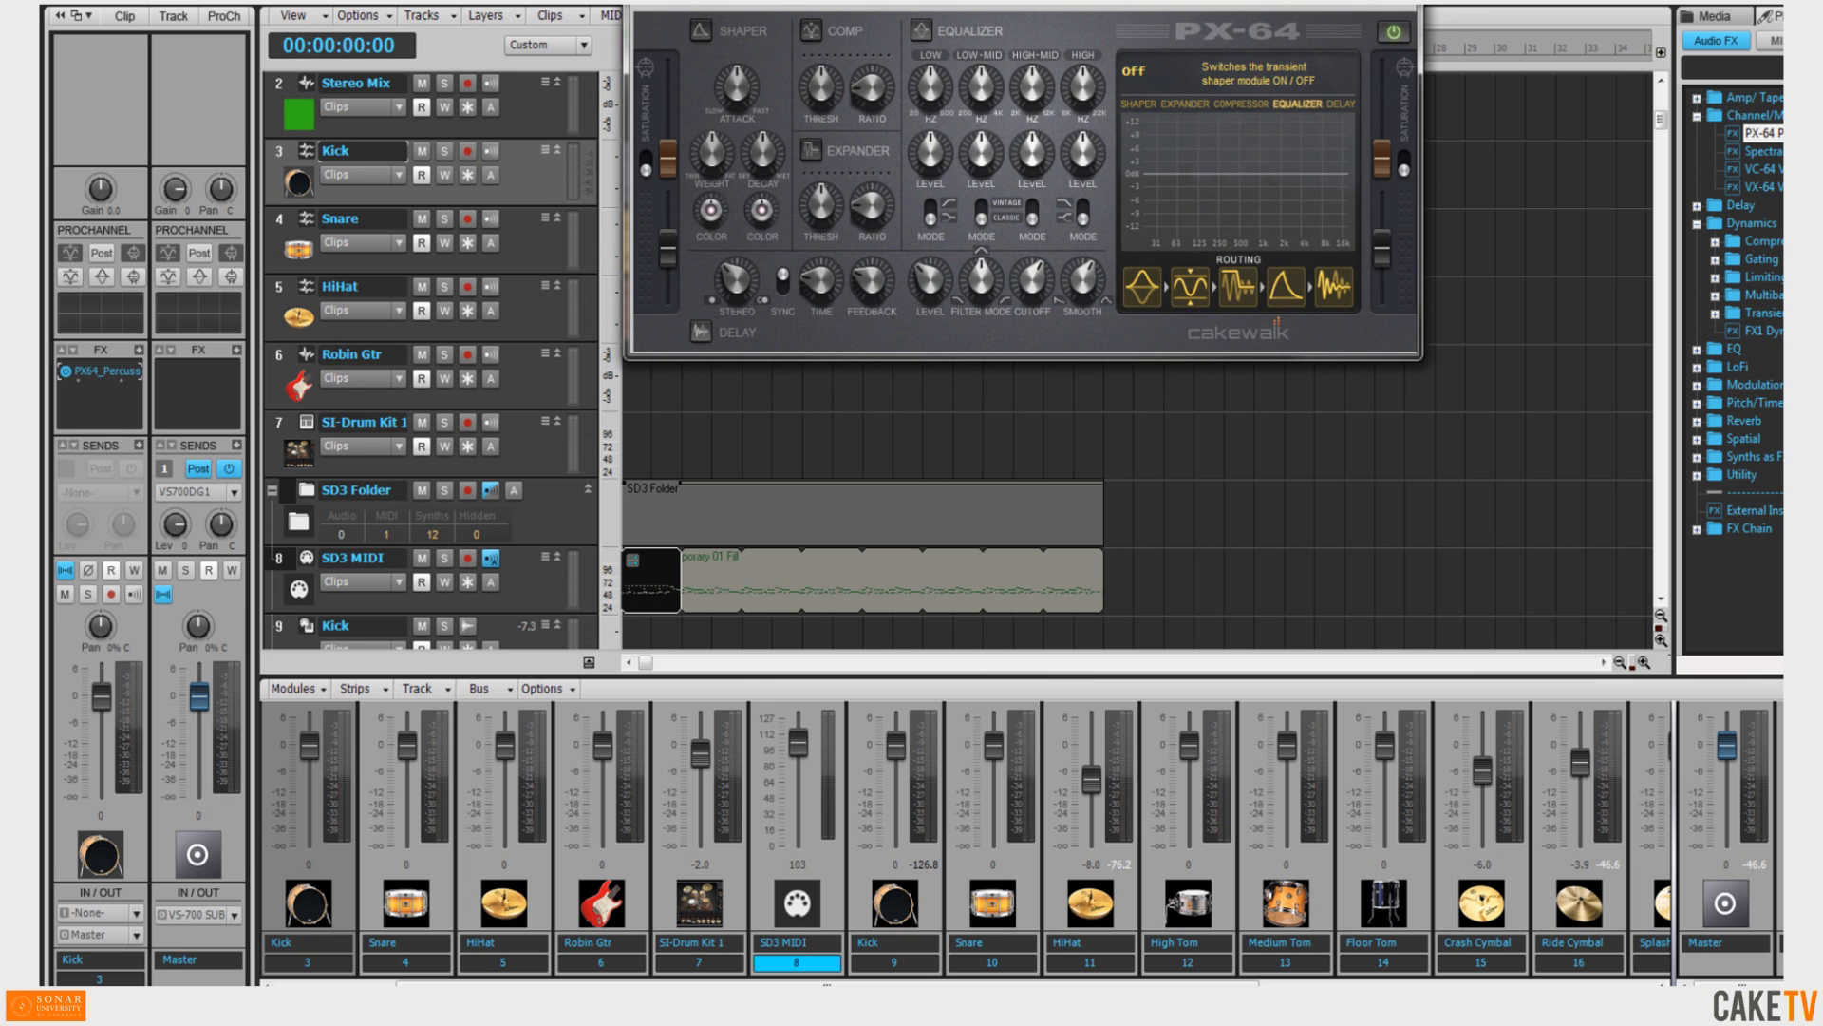
left_click(1408, 5)
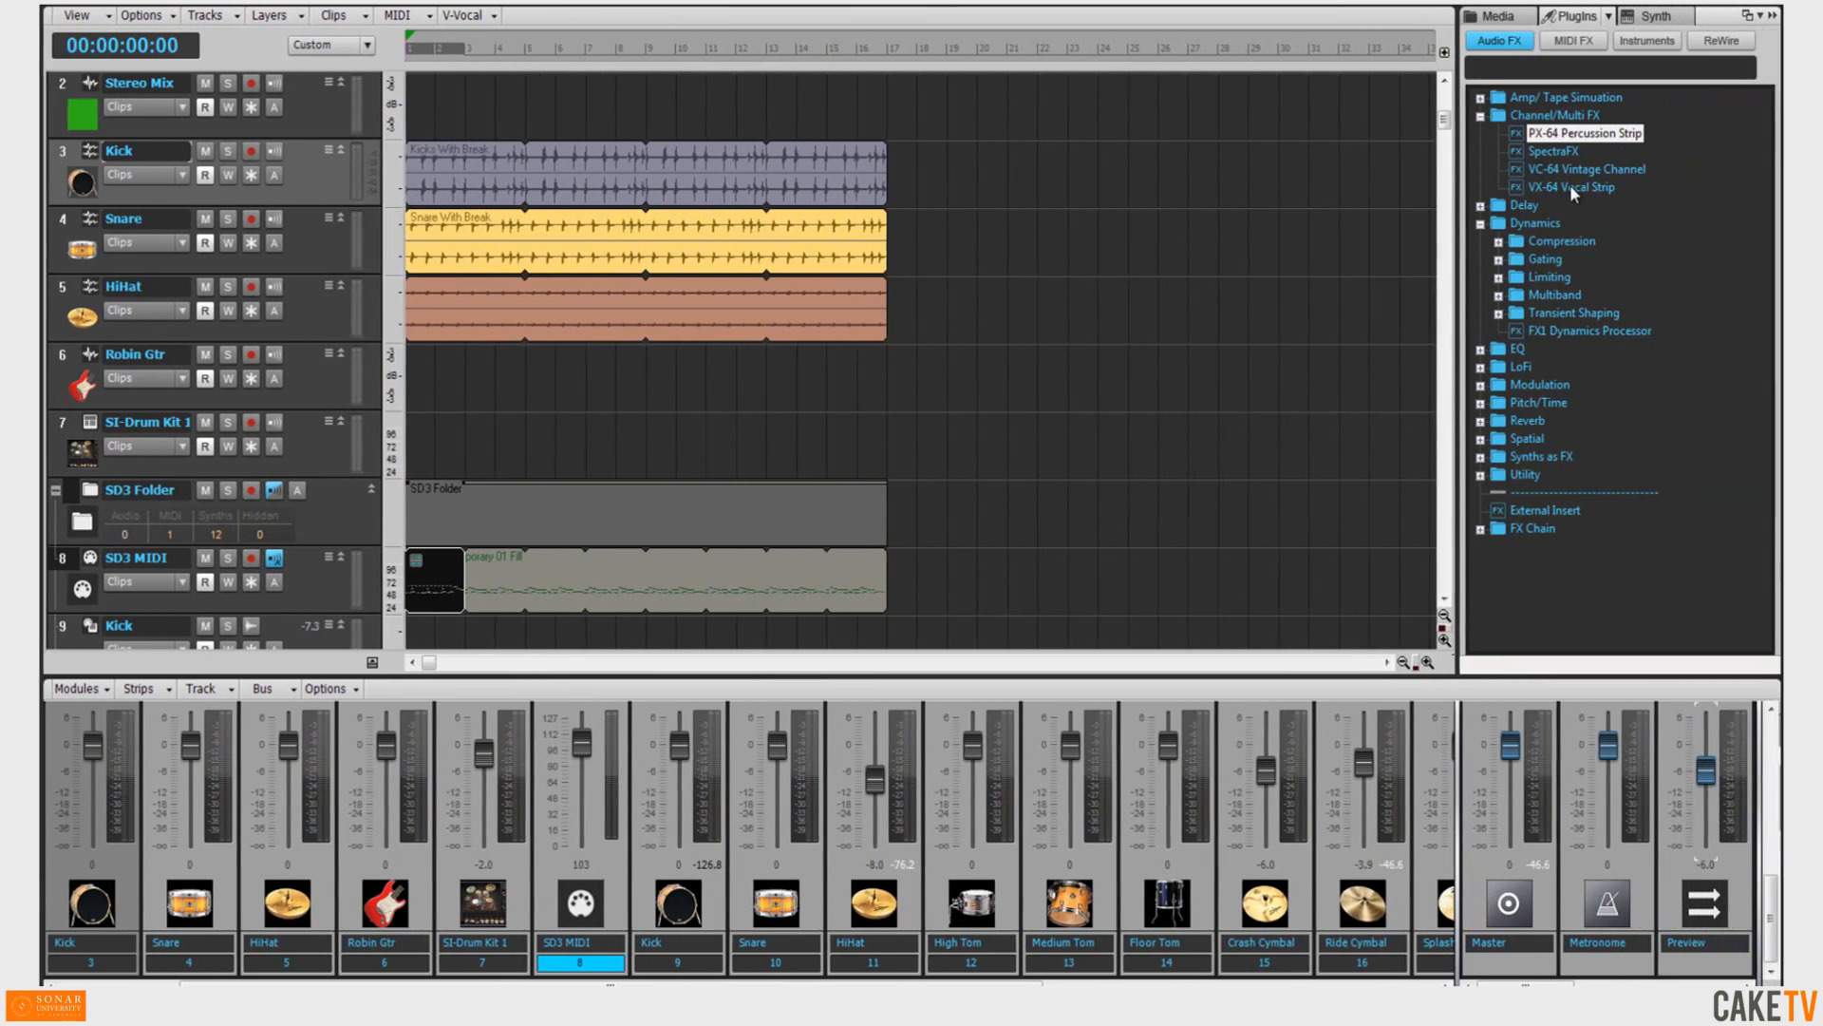
Add the VX-64 Vocal Strip to the Kick track and close its plug-in window.
left_click_drag(1570, 185, 805, 161)
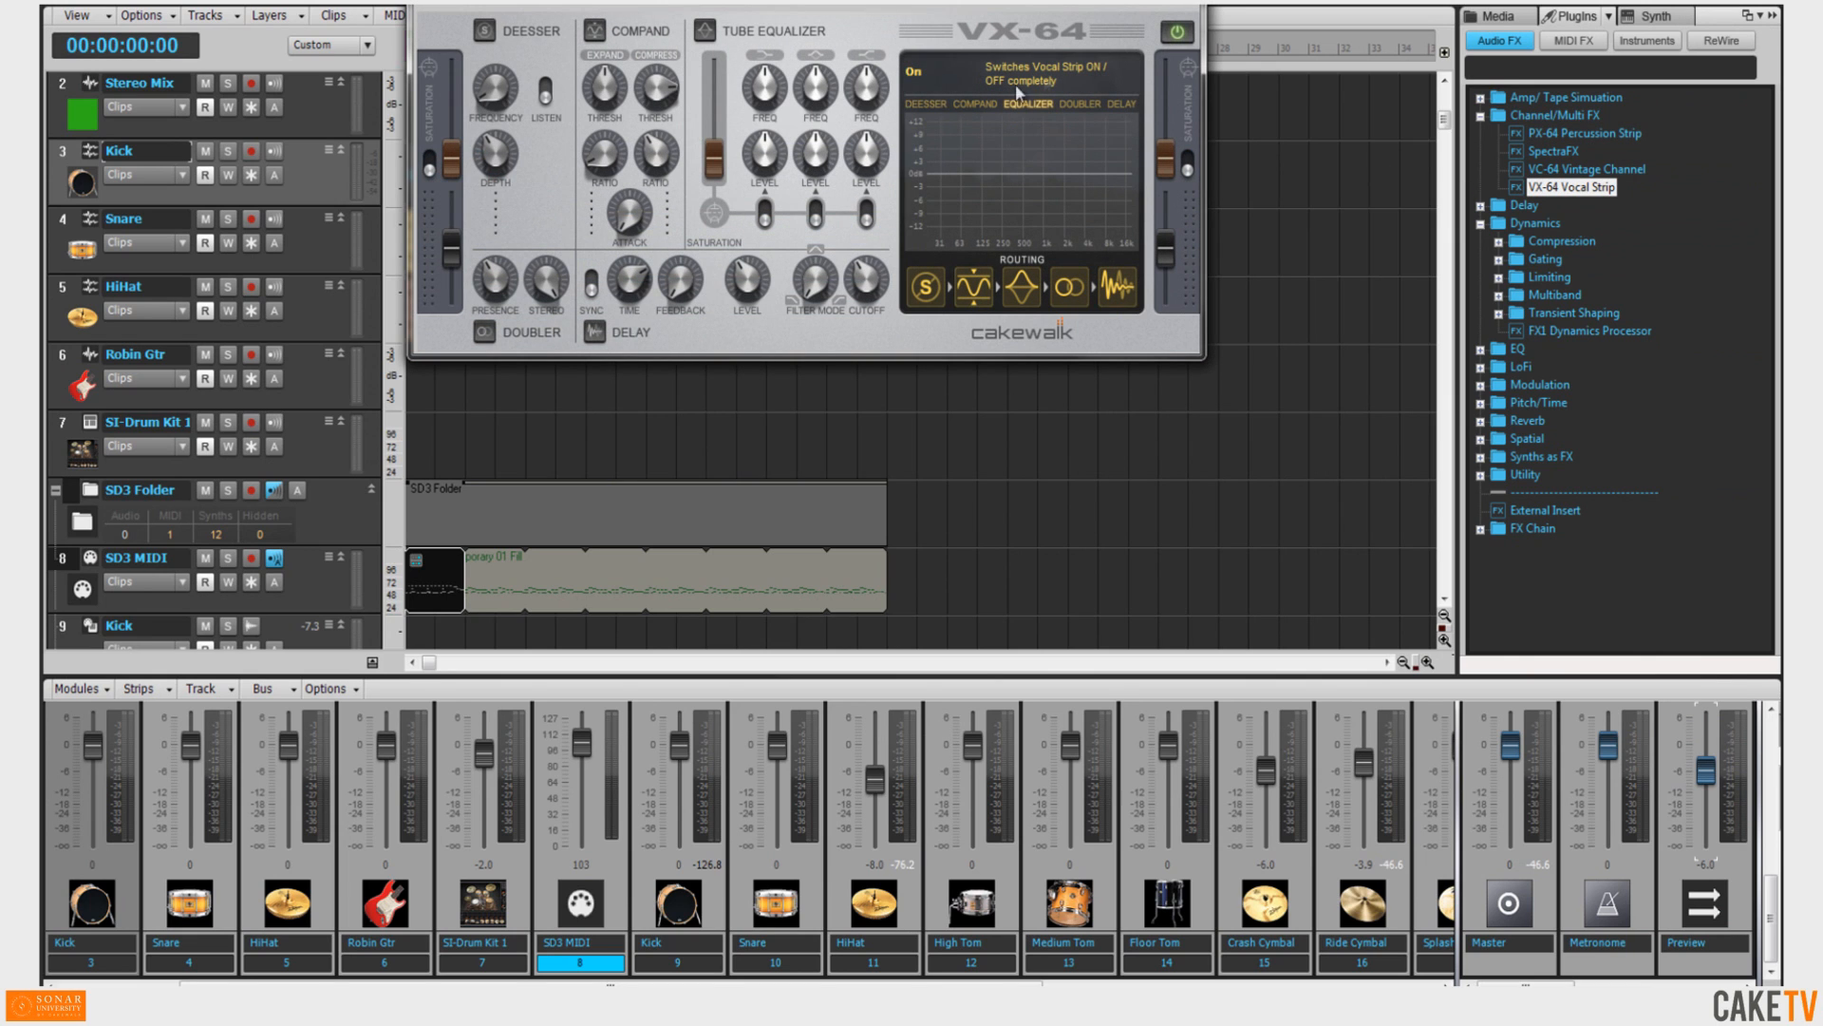
left_click(1187, 3)
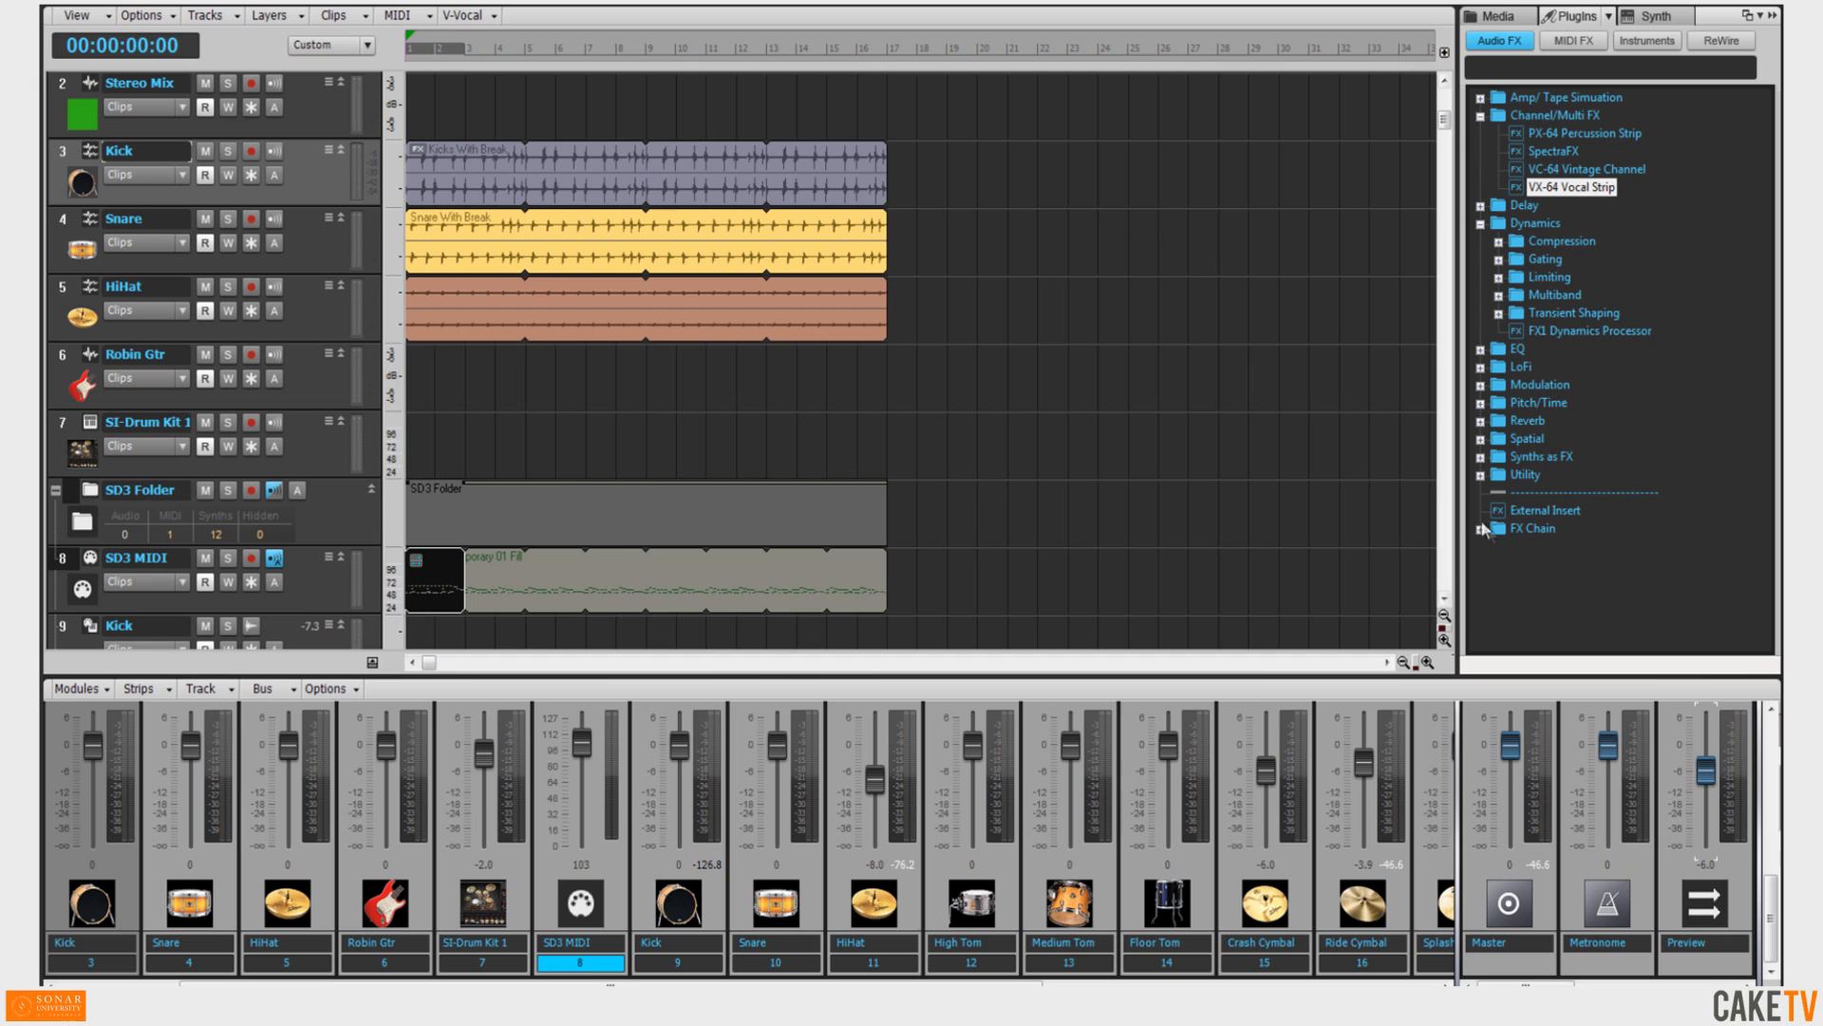
Expand the FX Chain folder and drop the Loop Filter FX chain onto the Kick track.
left_click(1480, 529)
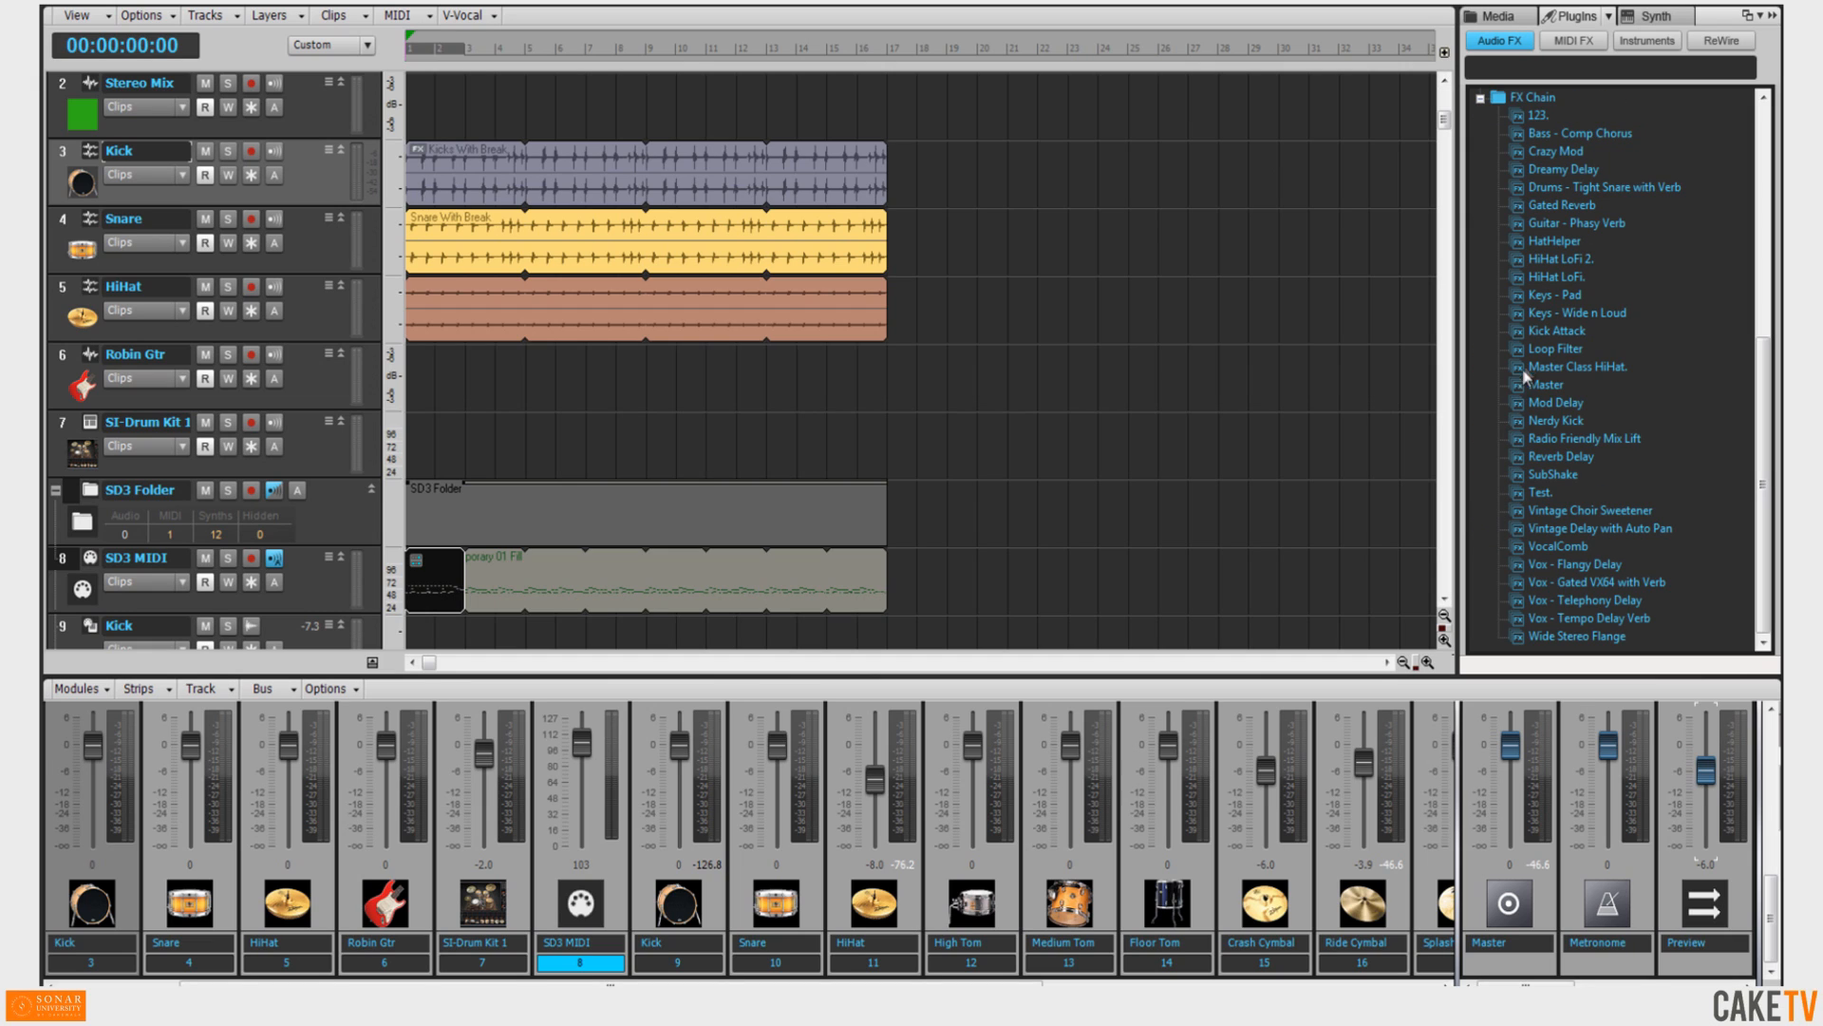
left_click_drag(1551, 357, 106, 394)
mouse_move(107, 394)
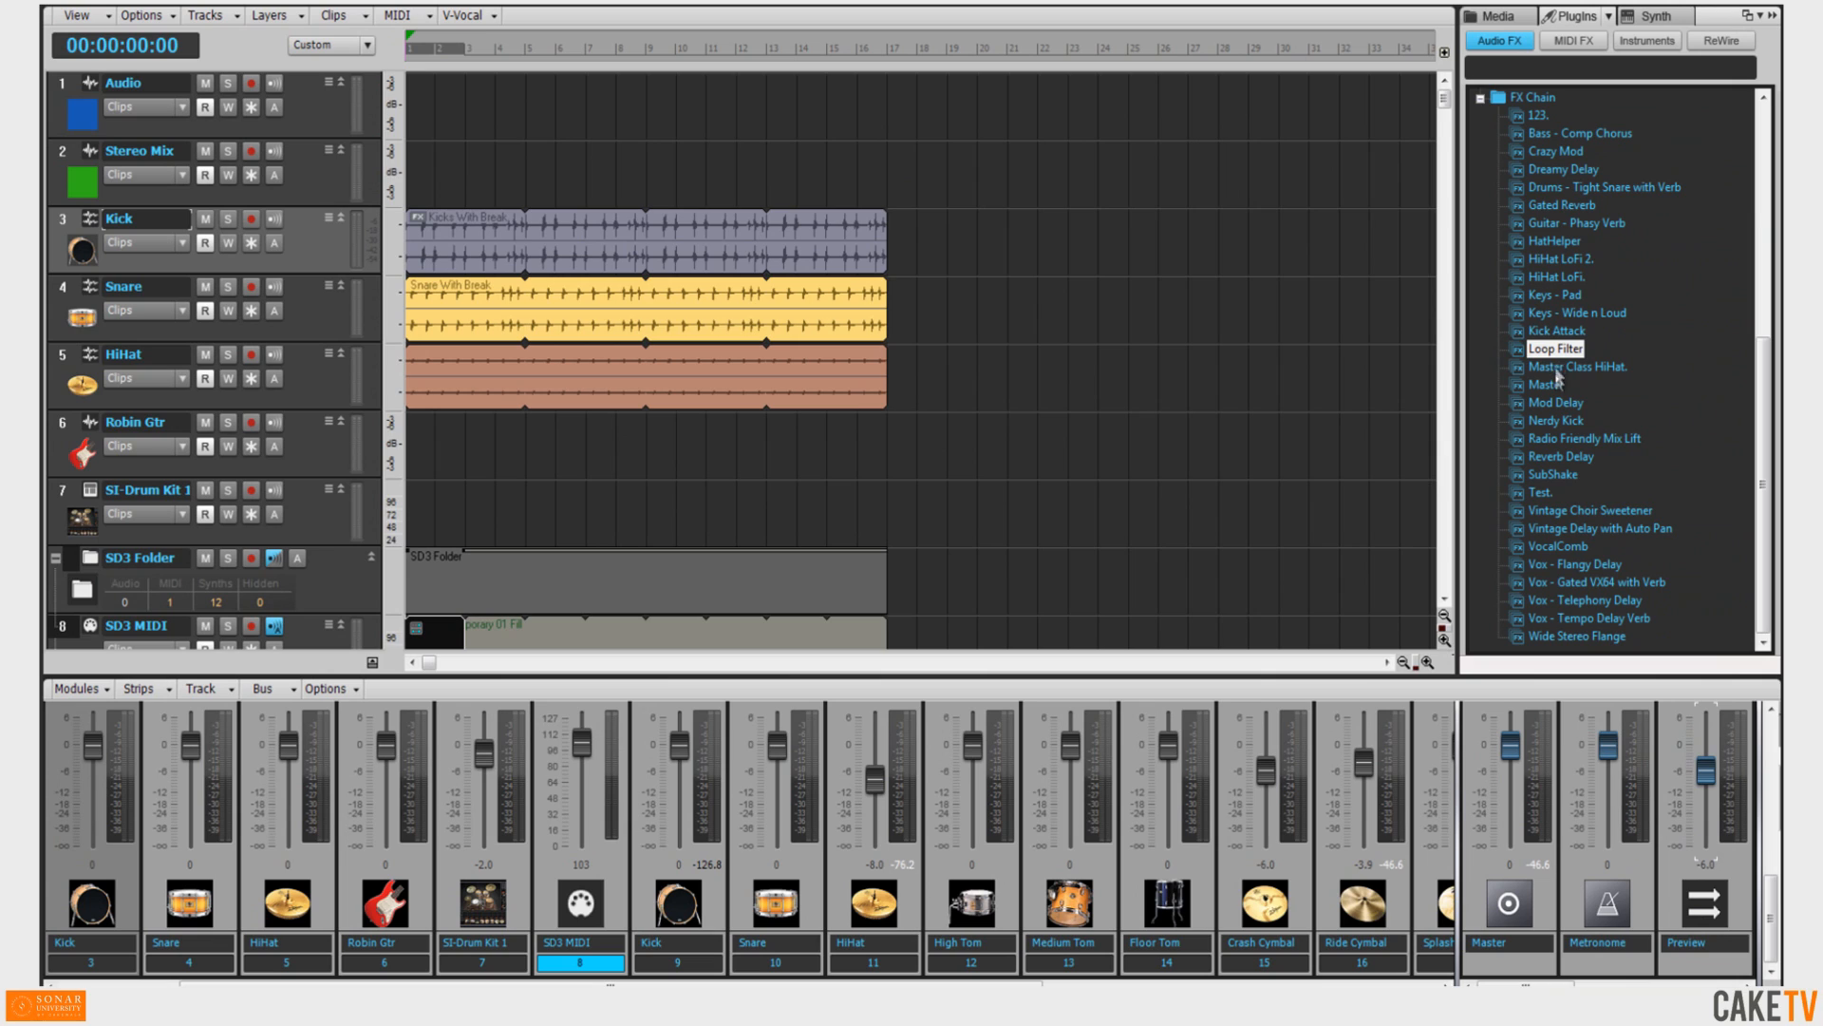
left_click_drag(1558, 352, 800, 247)
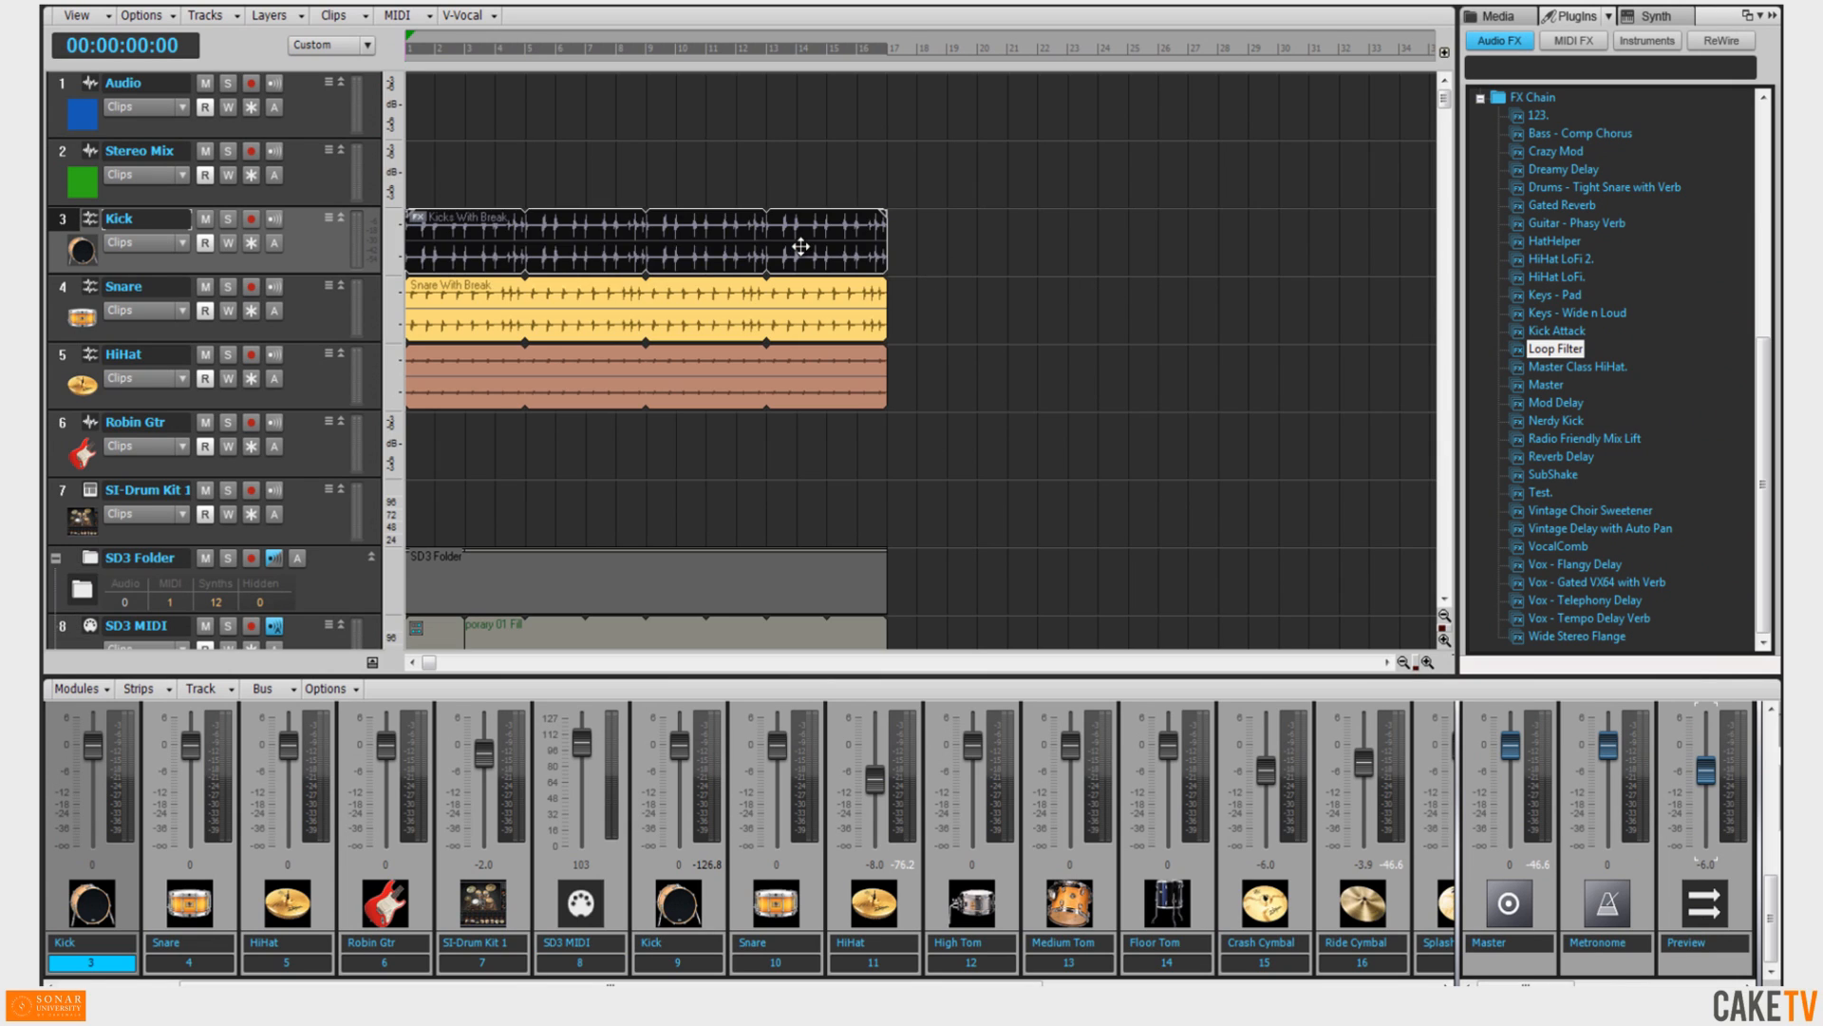
Show the MIDI FX plug-ins and drag a MIDI effect onto a track header.
scroll(802, 245, "down", 1)
left_click(1574, 41)
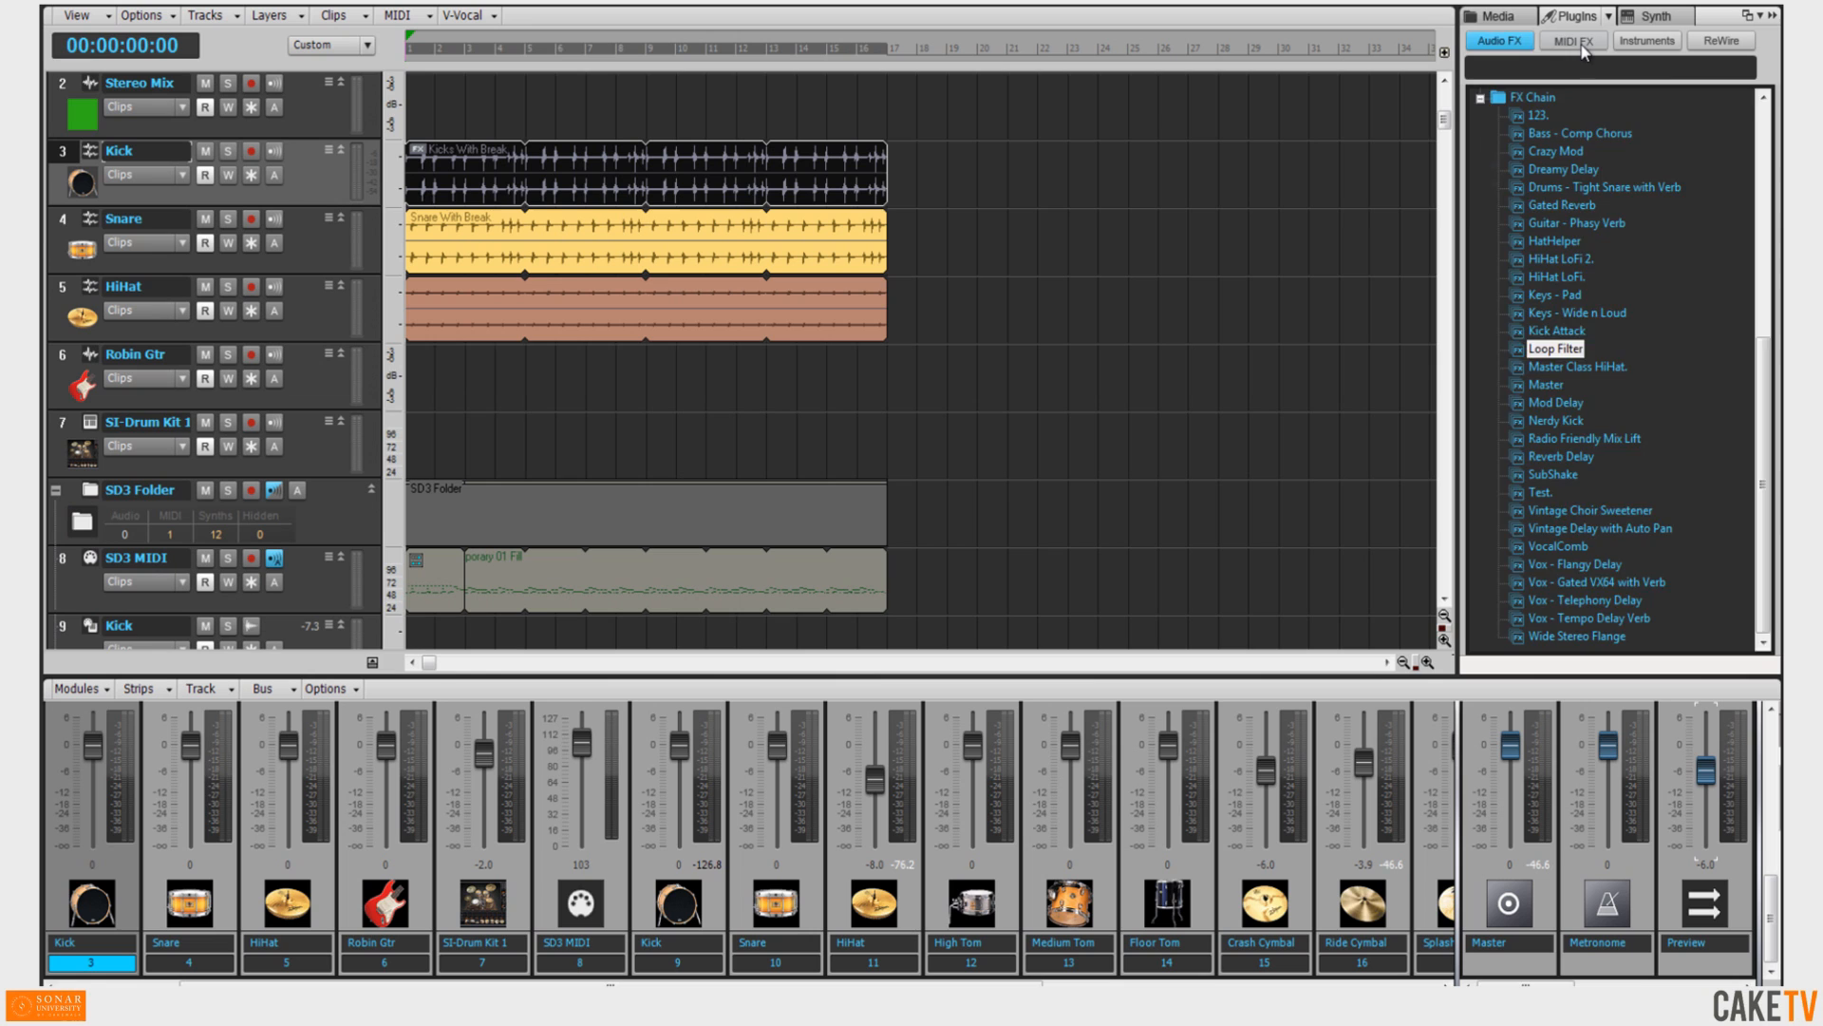
left_click_drag(1537, 169, 109, 403)
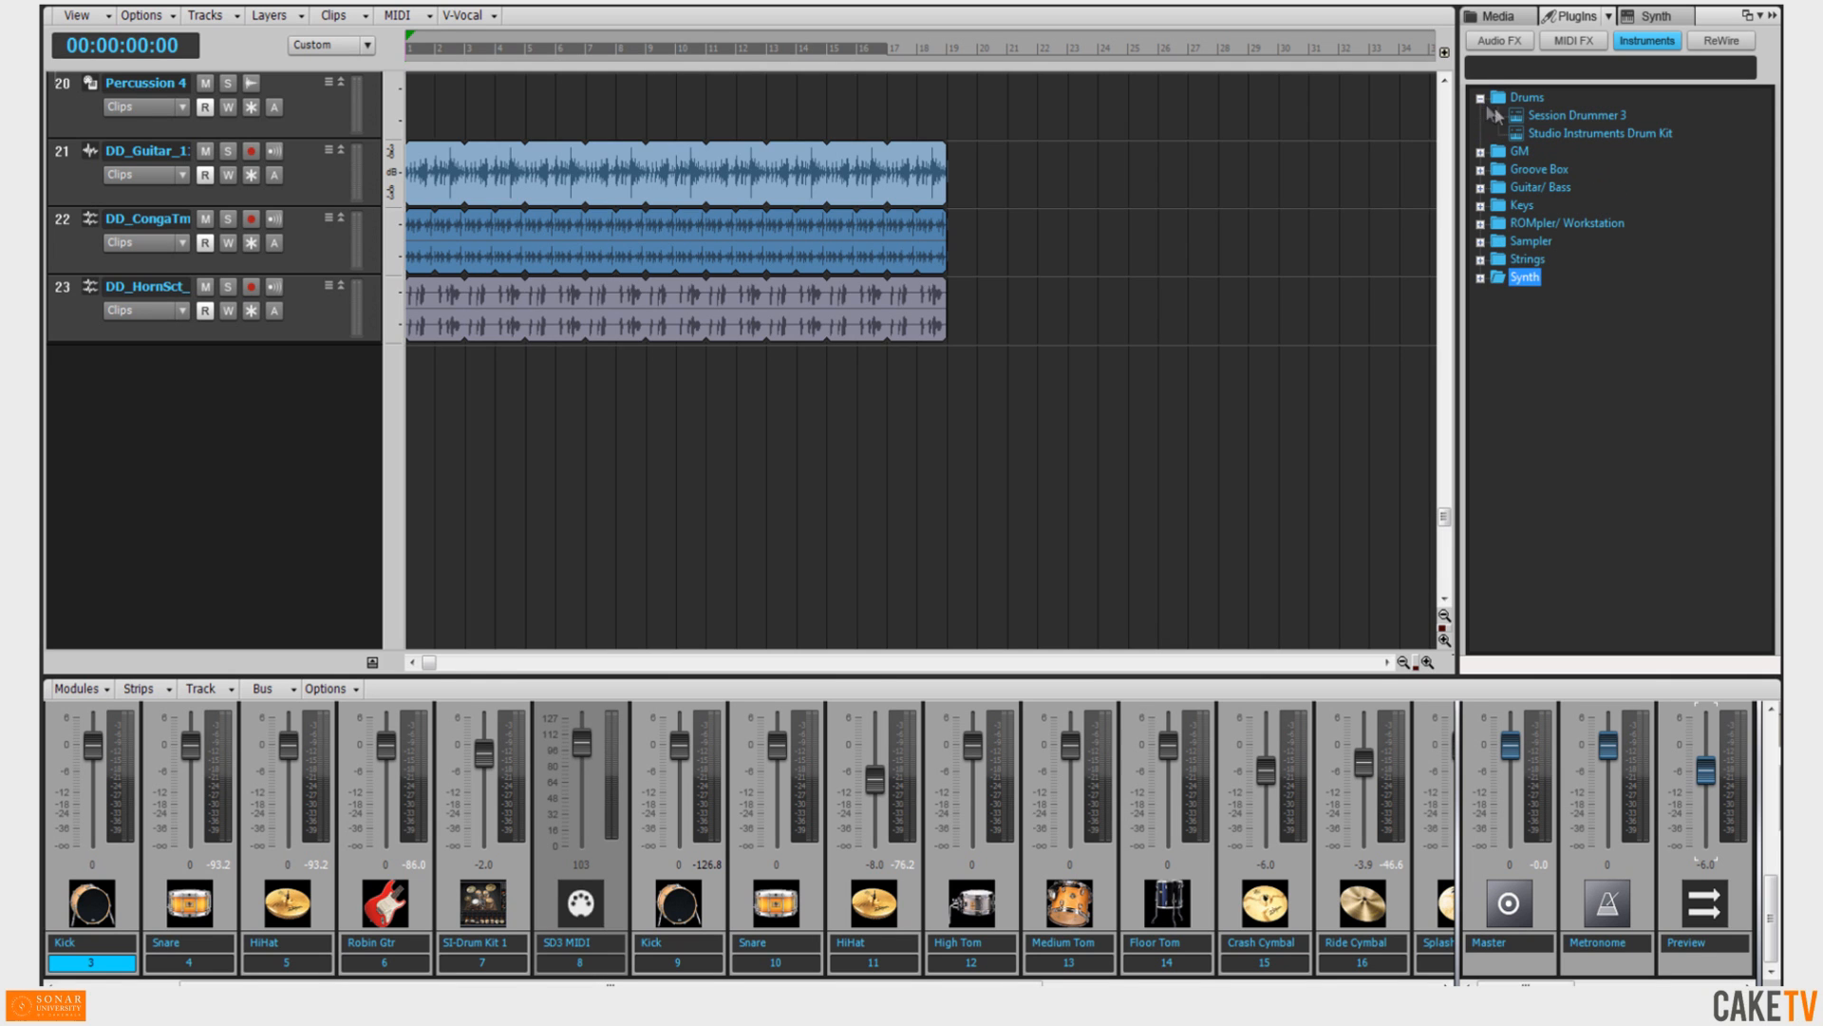
Insert Session Drummer 3 with MIDI Source, Synth Track Folder and All Synth Audio Outputs: Stereo, then close its window.
left_click(1559, 116)
left_click_drag(1559, 123, 1301, 416)
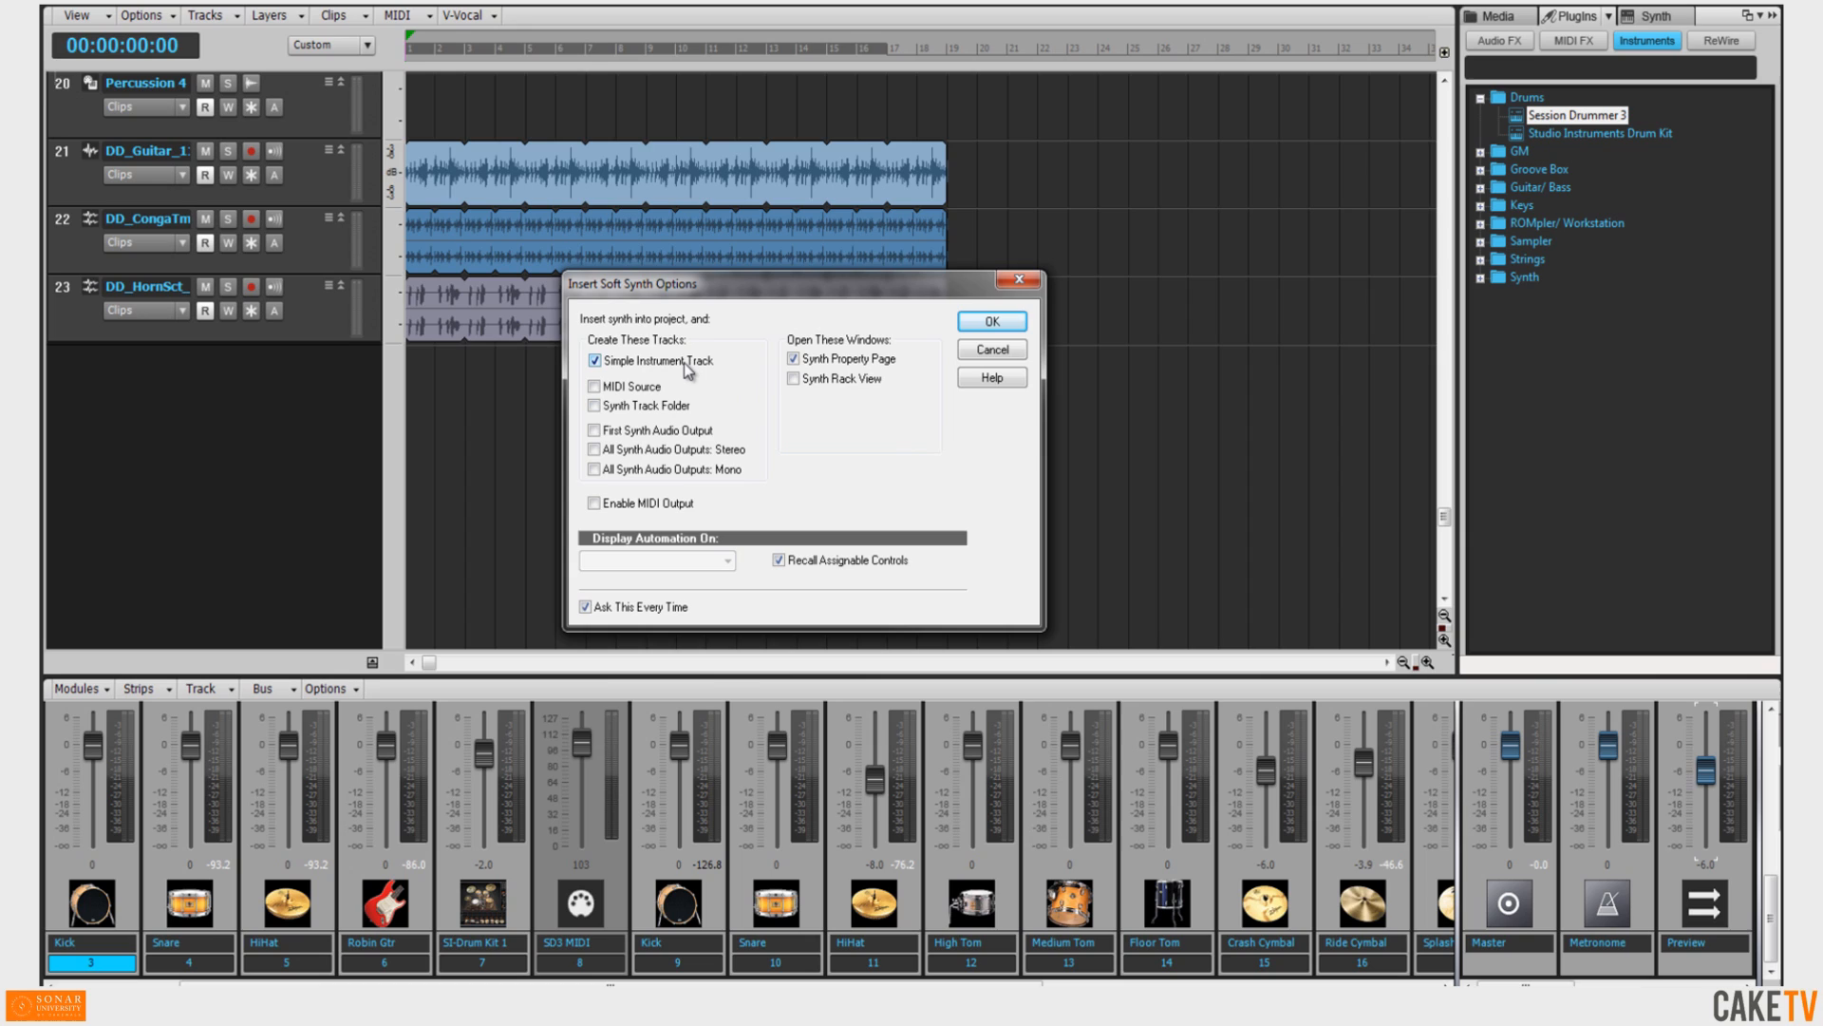
left_click(647, 391)
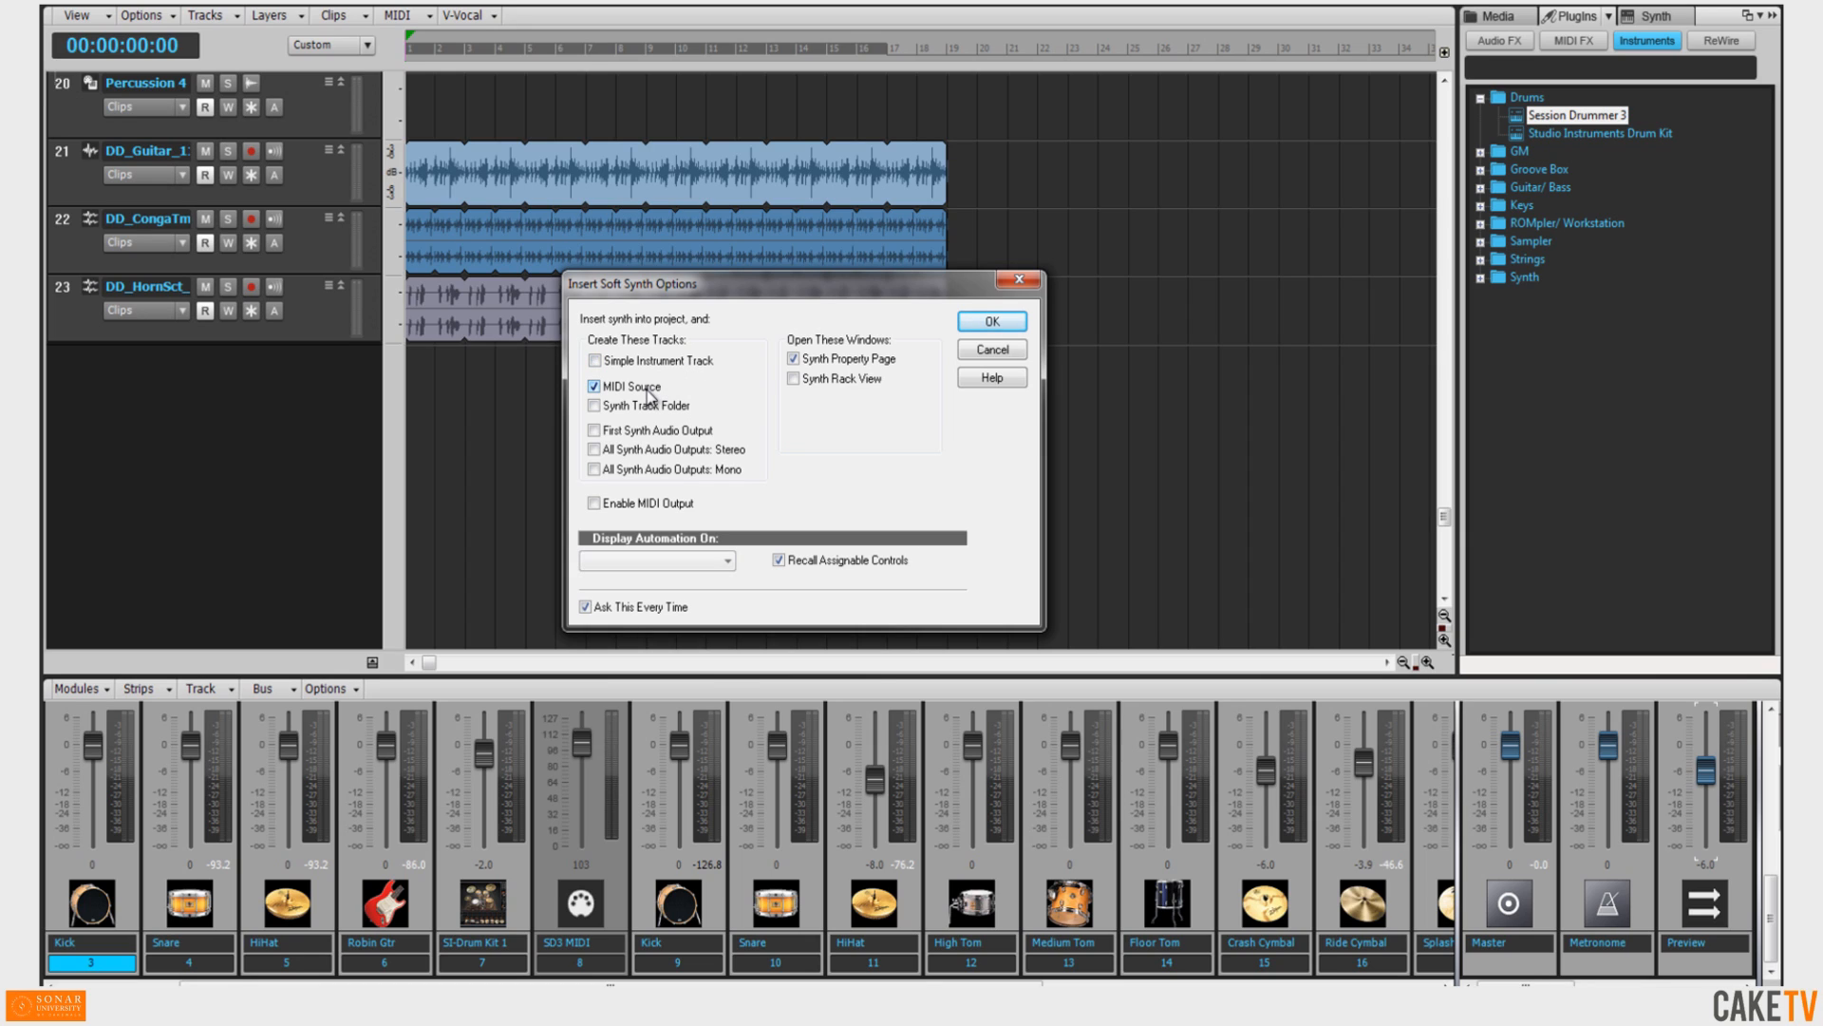
left_click(669, 451)
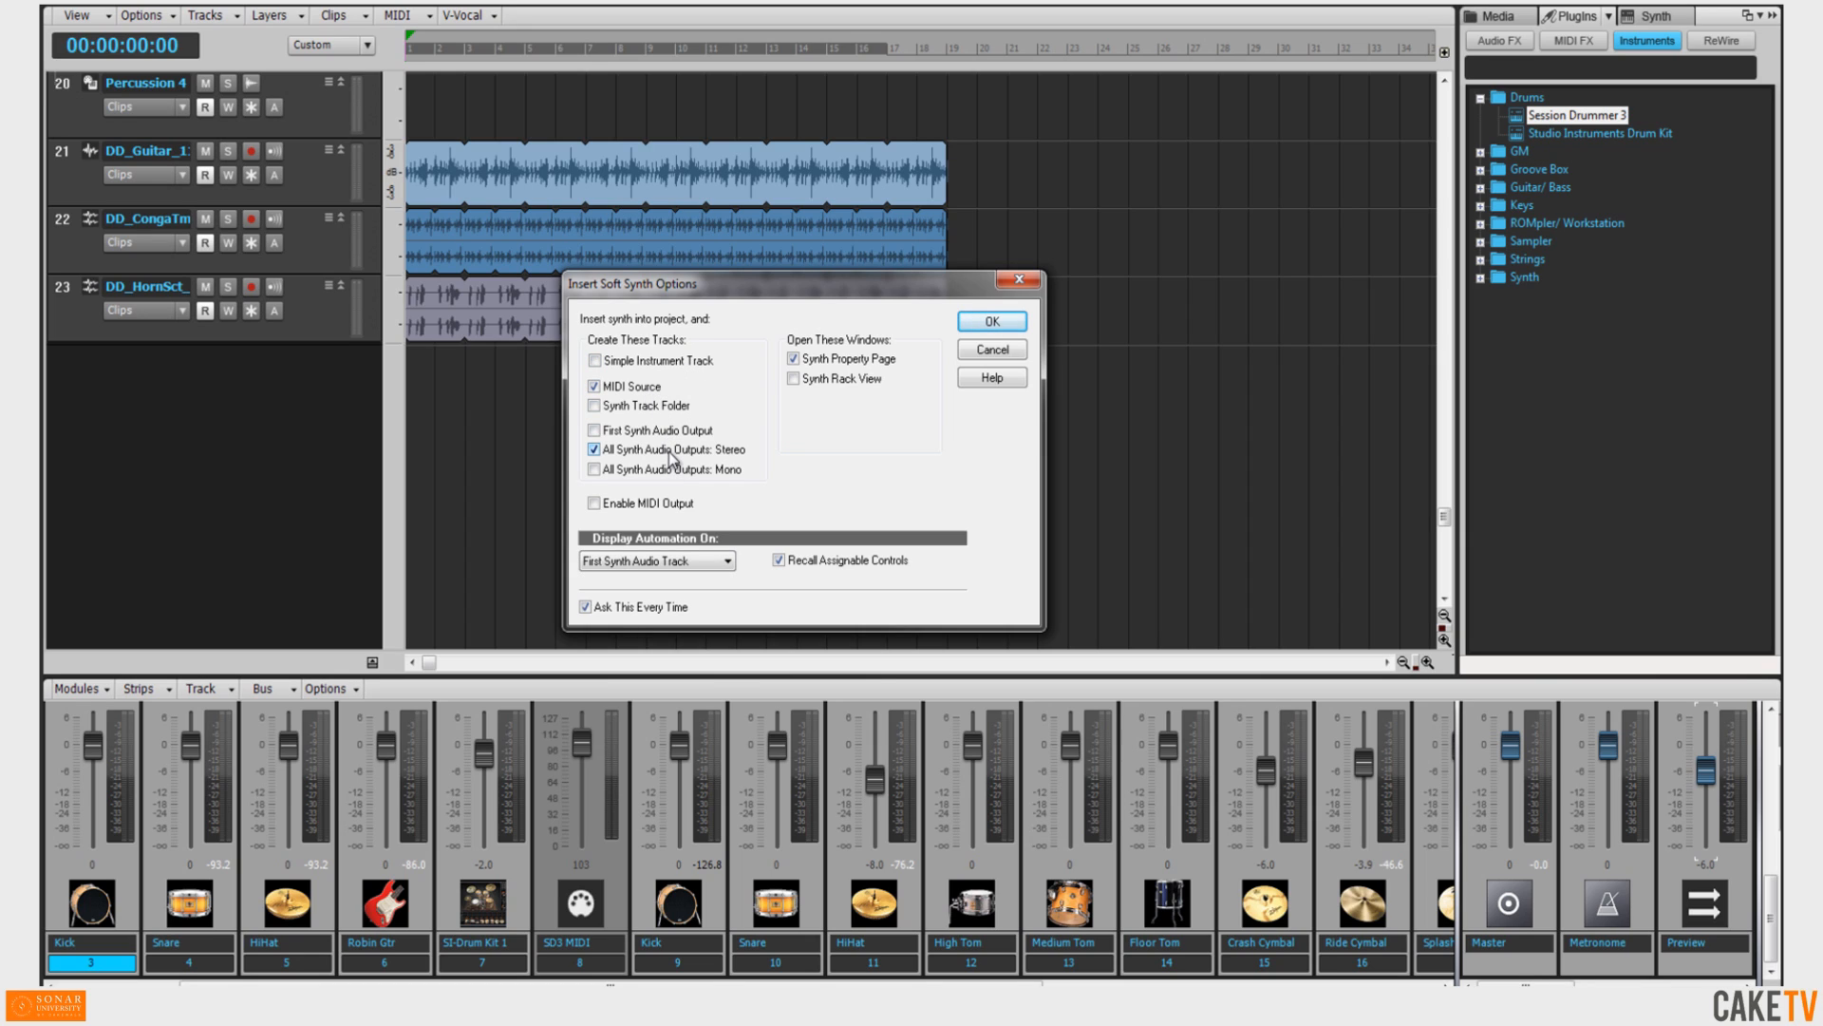
left_click(653, 407)
left_click(661, 561)
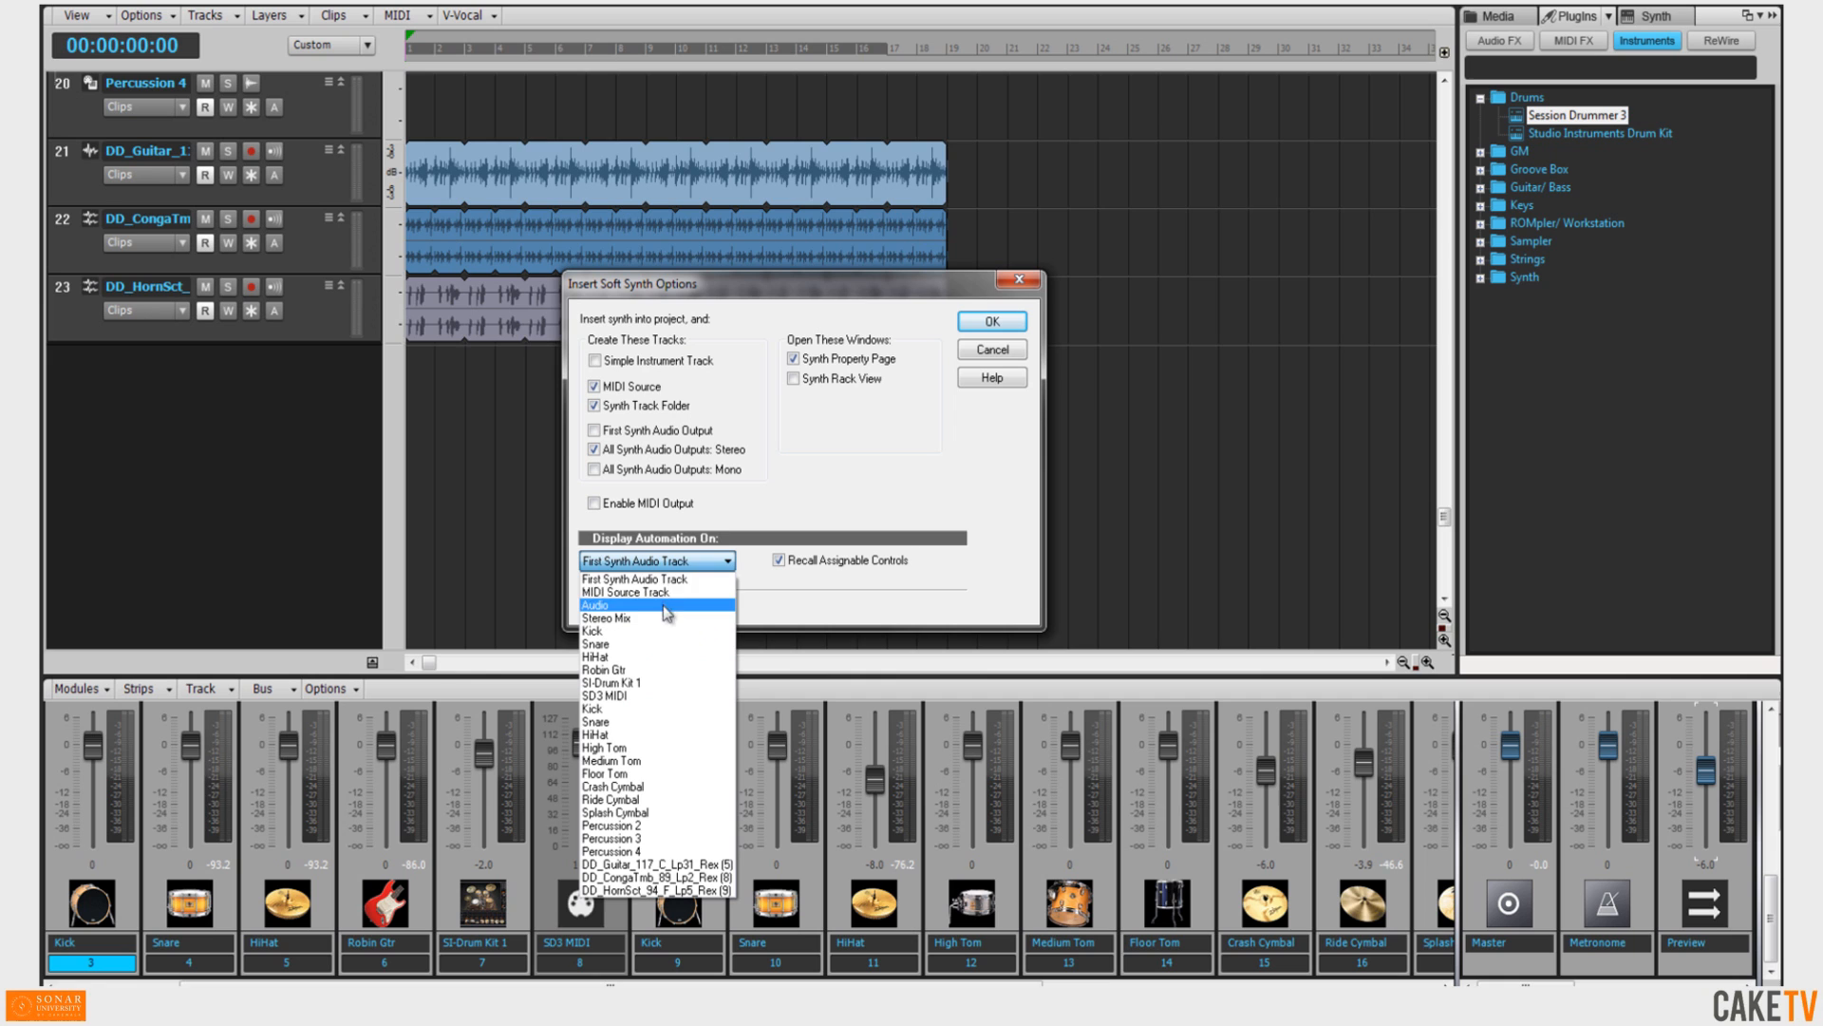
left_click(727, 525)
left_click(991, 321)
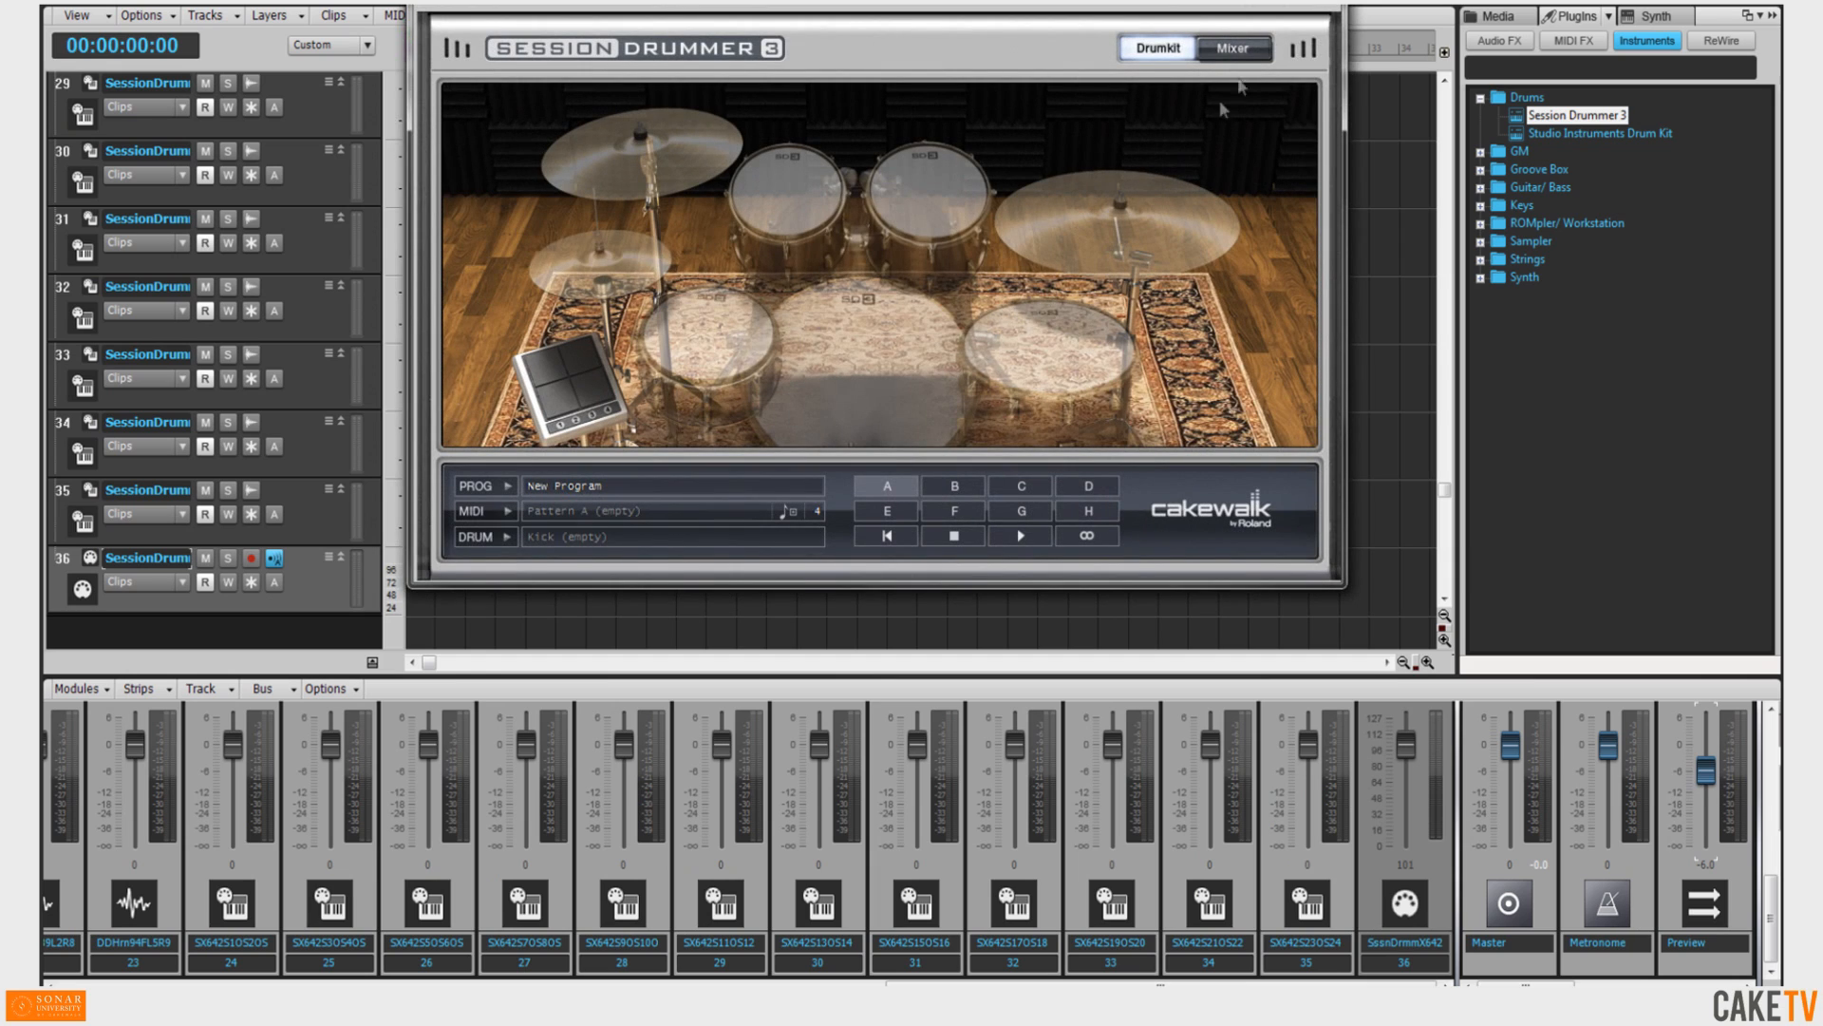
left_click(1329, 4)
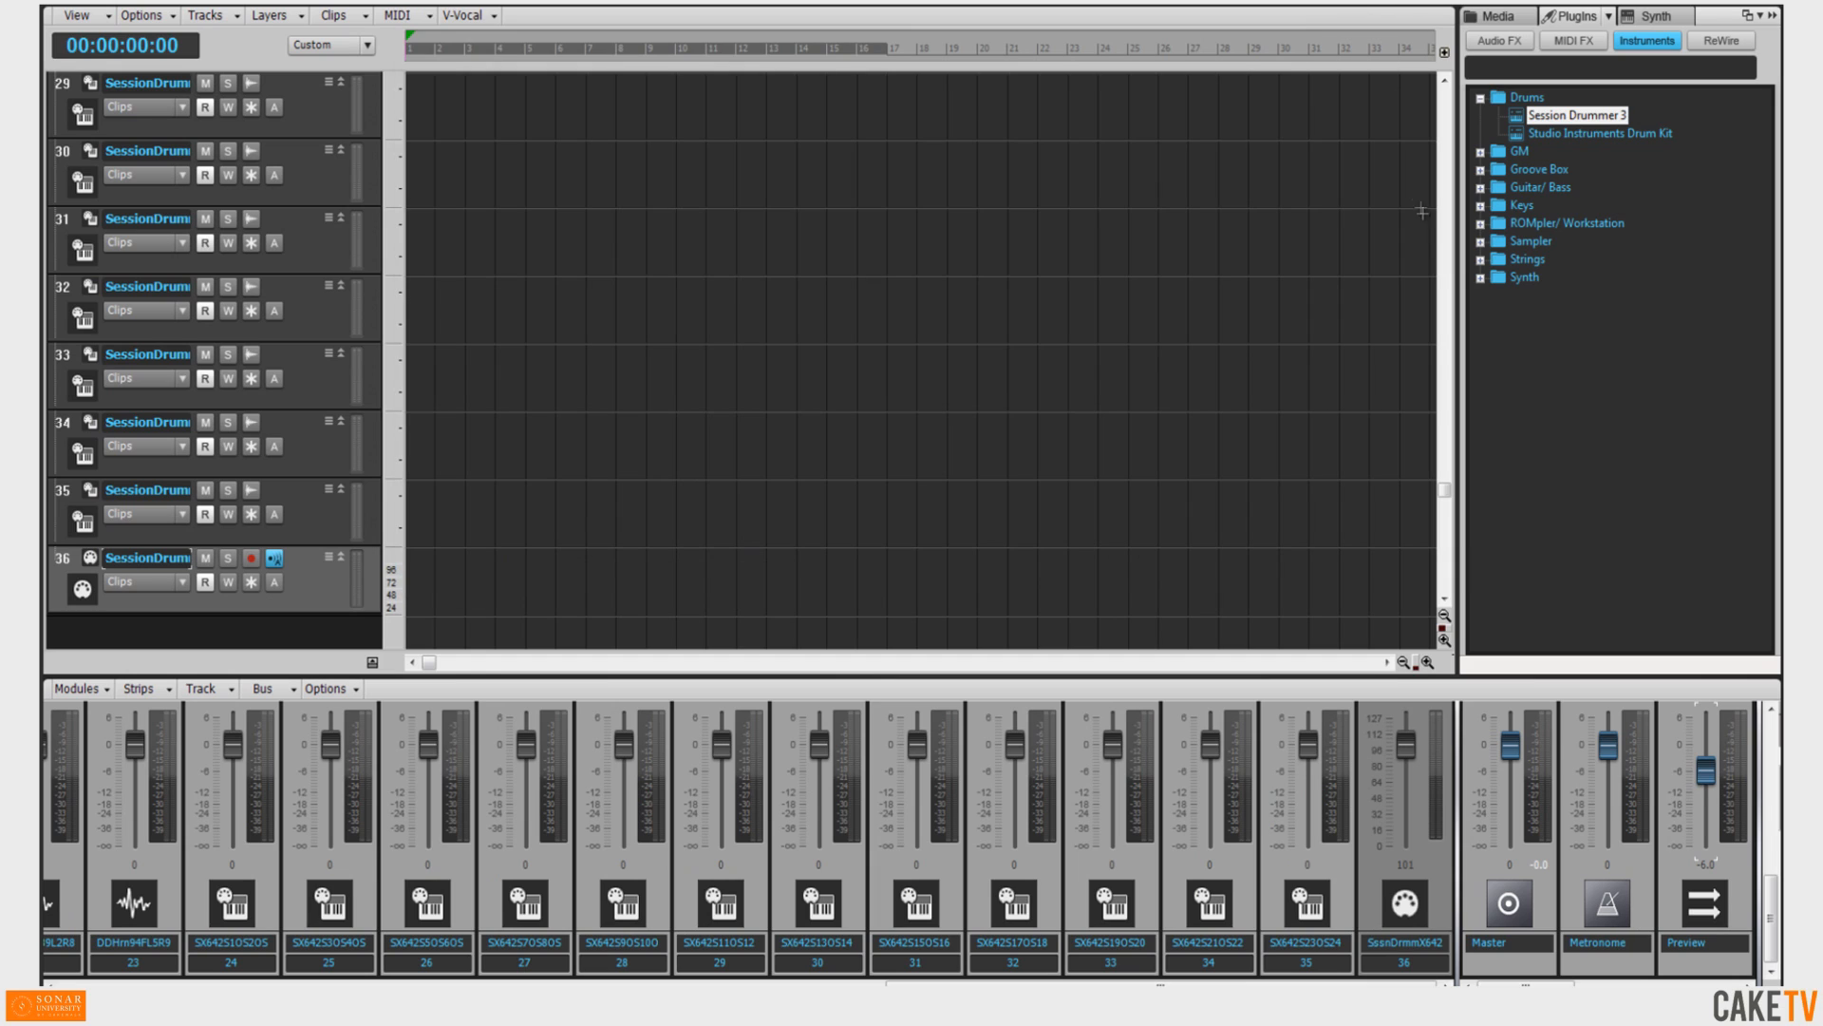
Insert z3ta+ from the Synth folder as a simple instrument track inside a synth track folder off, then close its window.
left_click(1482, 278)
left_click_drag(1539, 383, 1319, 616)
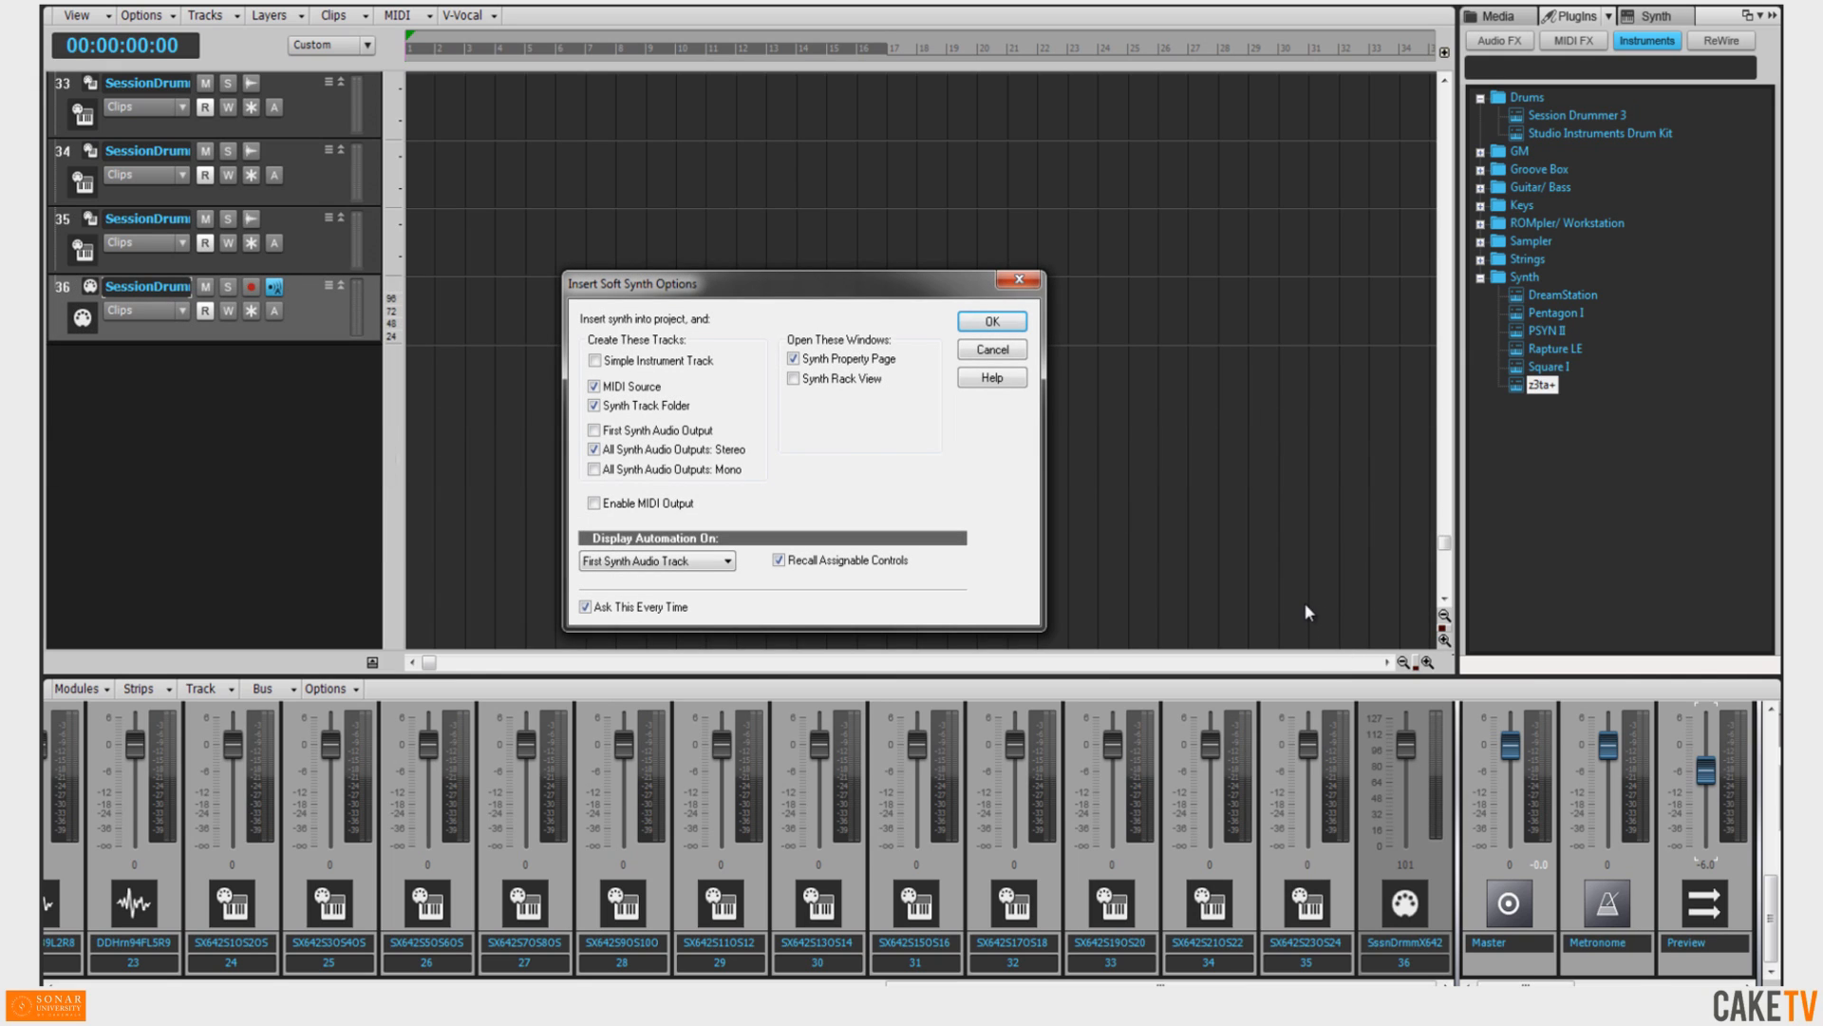
left_click(691, 363)
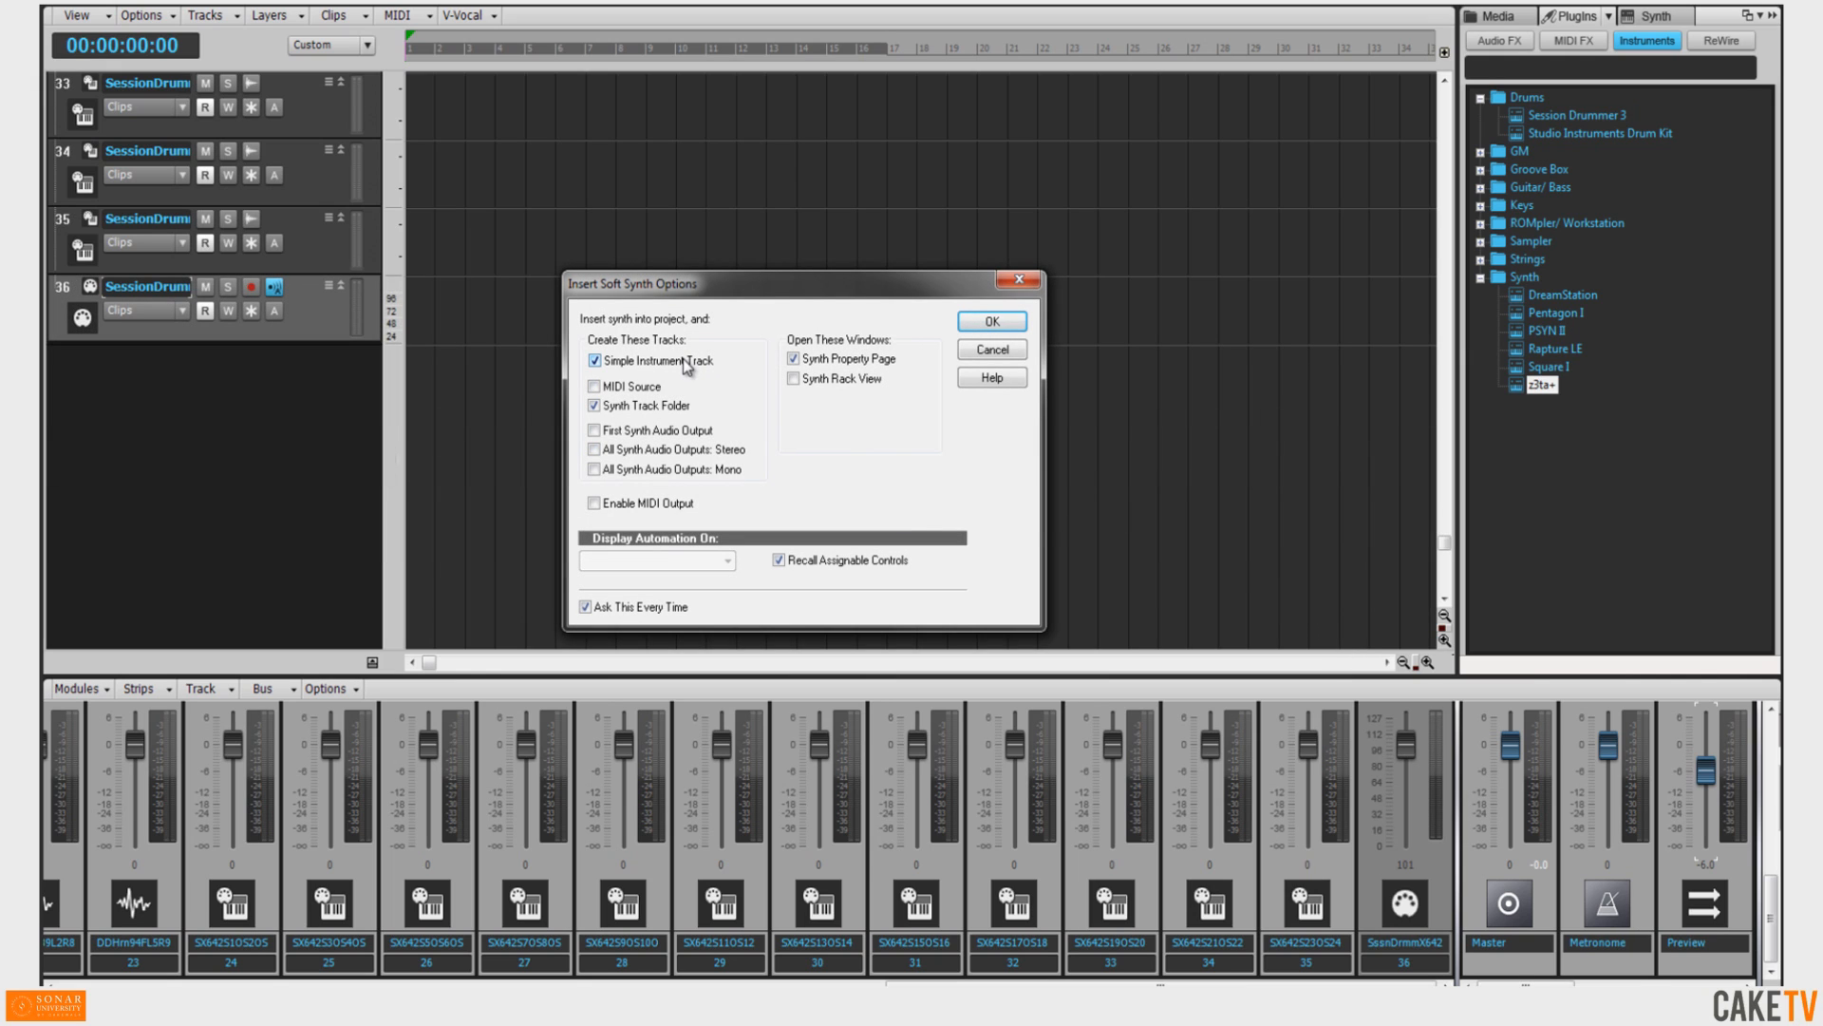
left_click(677, 406)
left_click(991, 322)
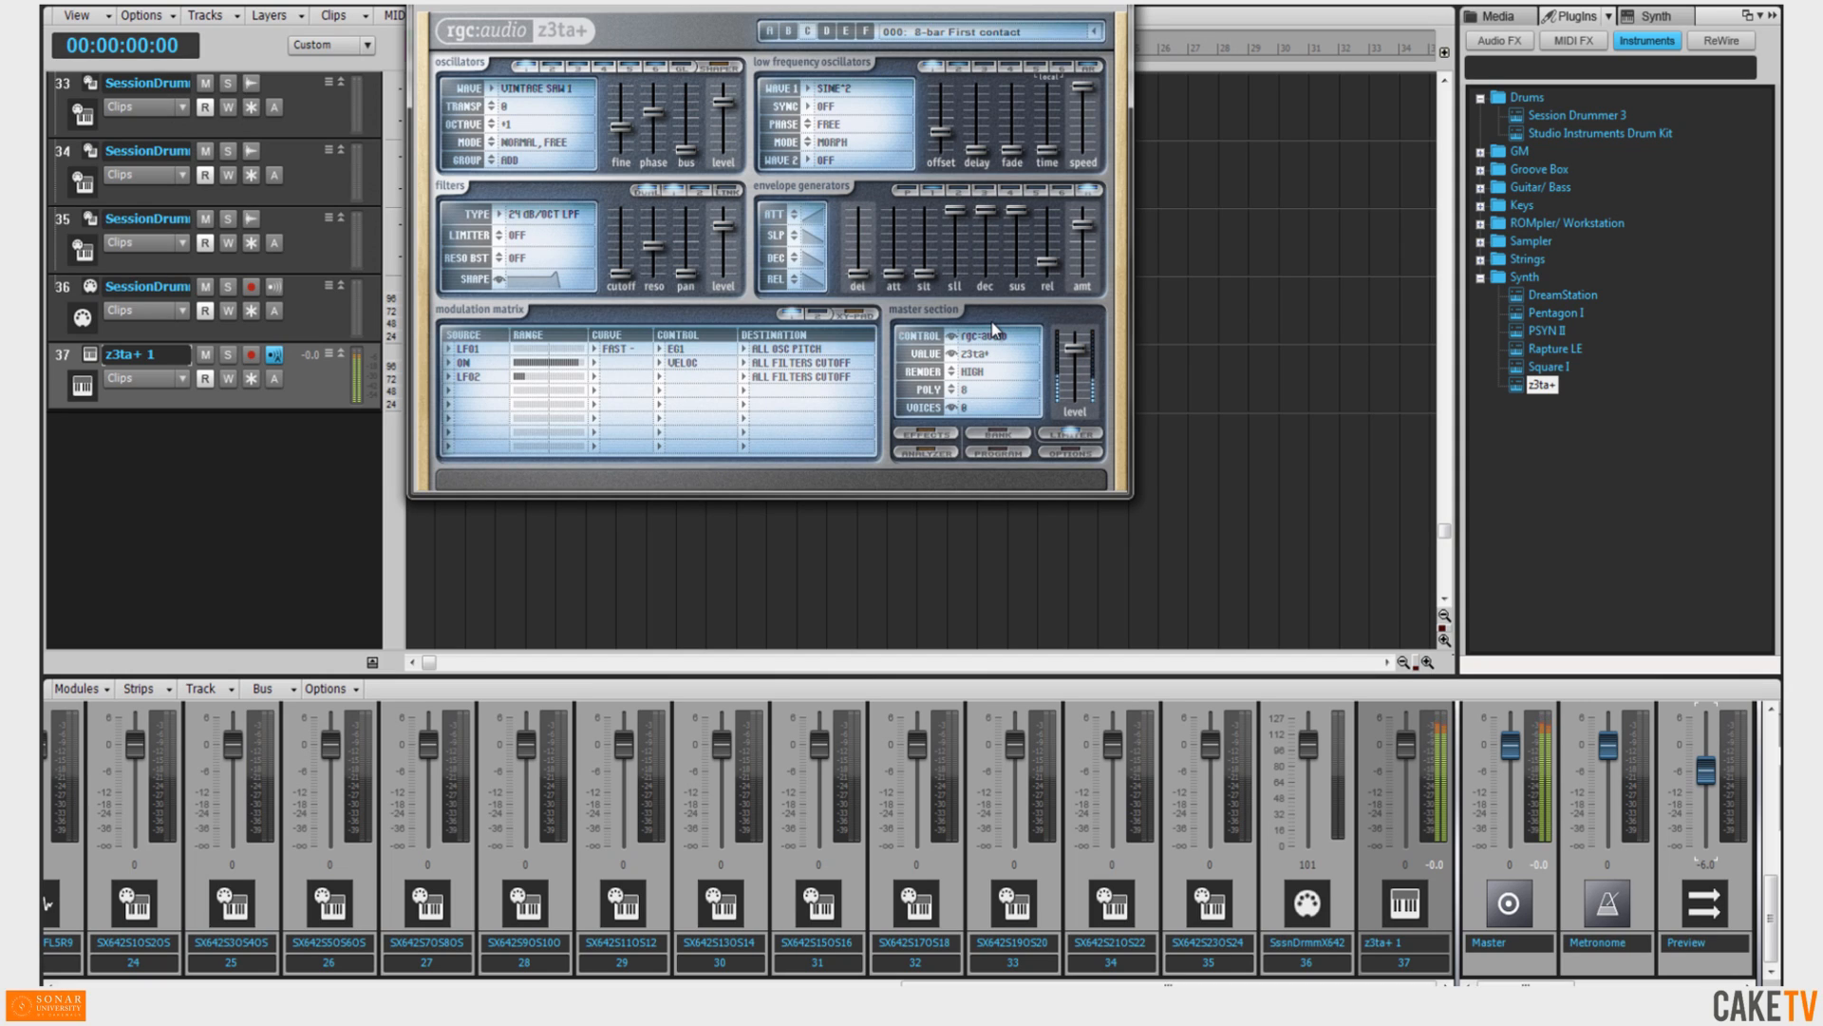
left_click(1115, 2)
Insert Pentagon I as an instrument track and close its plug-in window.
left_click(1548, 315)
left_click_drag(1548, 323, 924, 480)
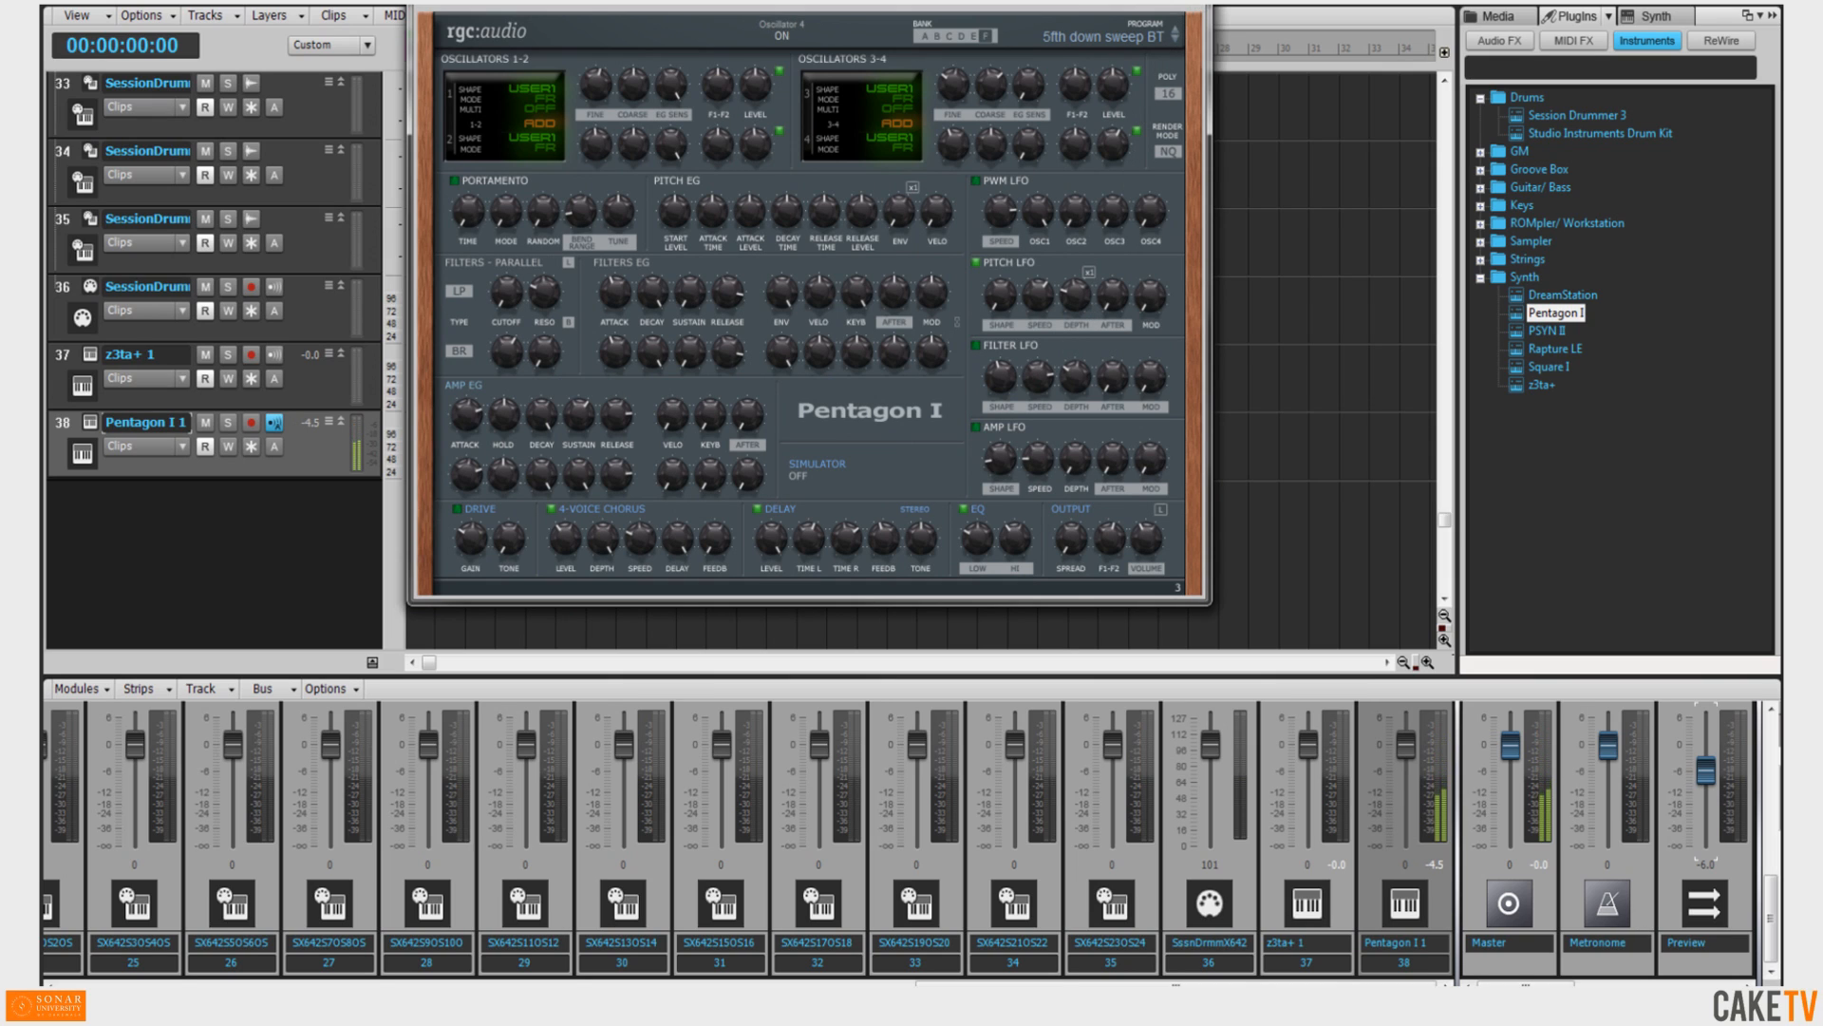
left_click(1194, 3)
Search the instruments for dim and insert Dimension Pro into the project.
left_click(1519, 68)
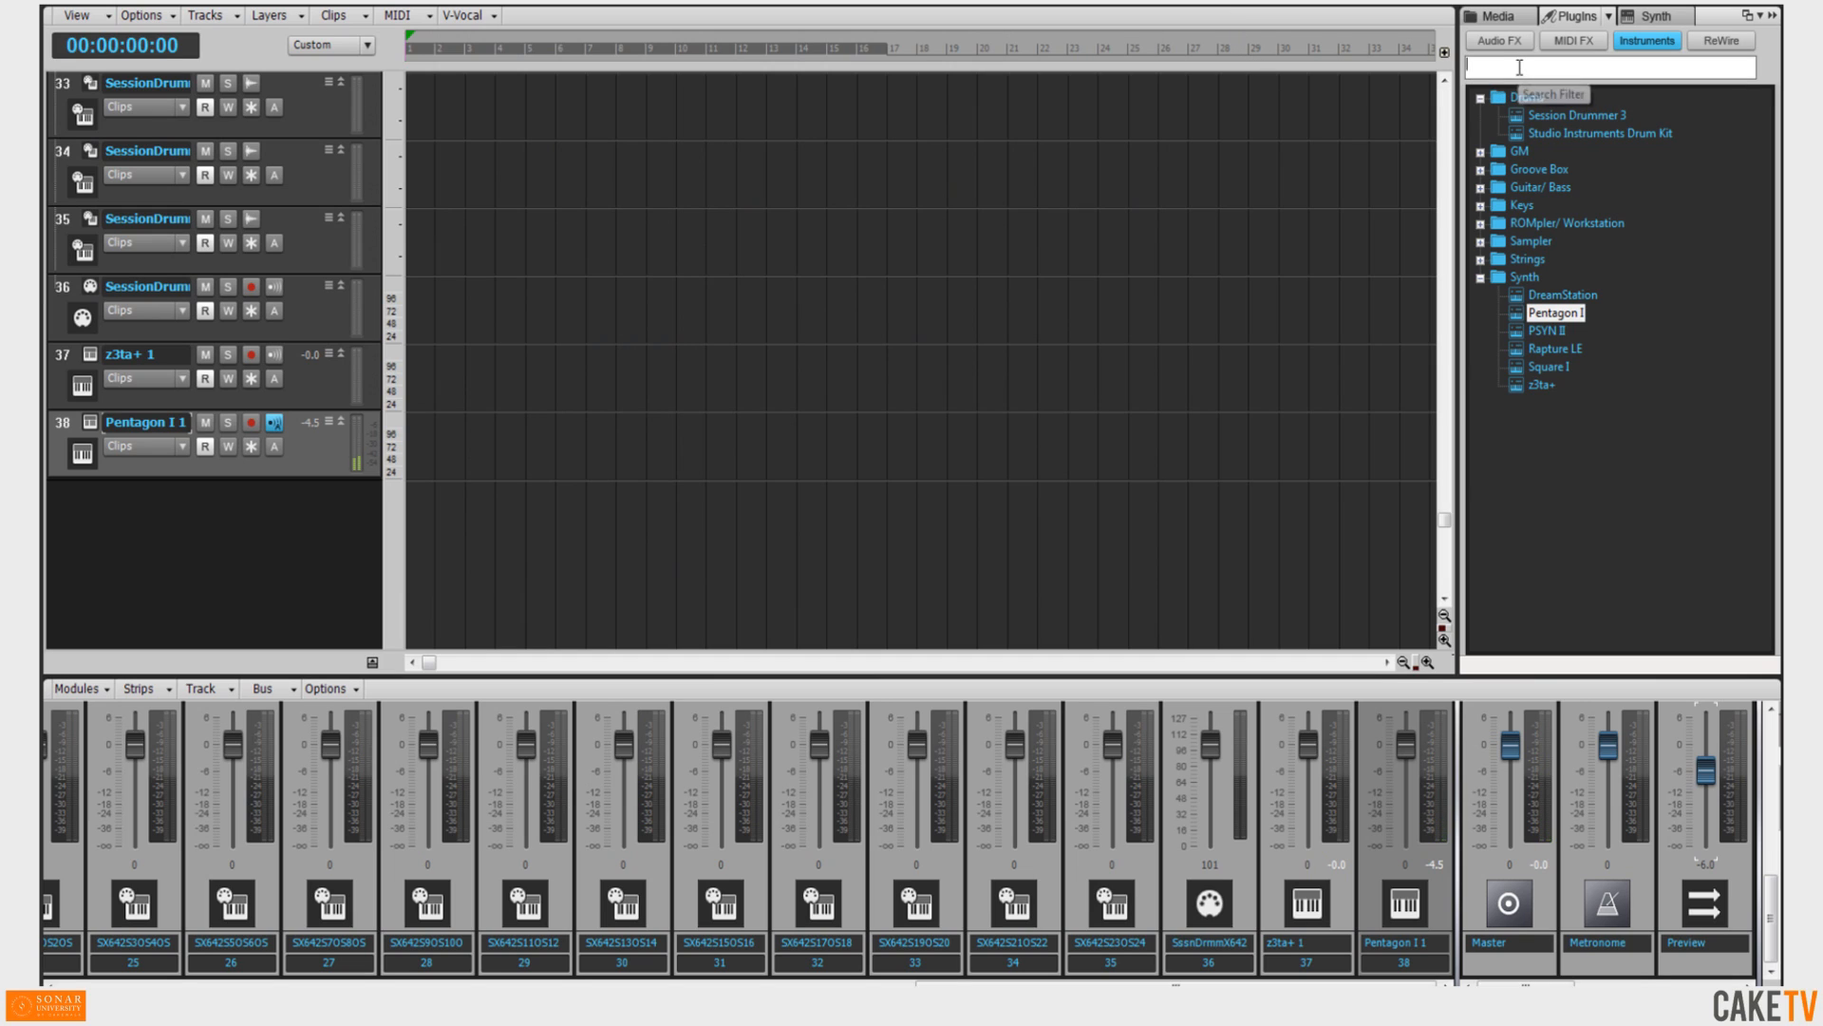
type("dim")
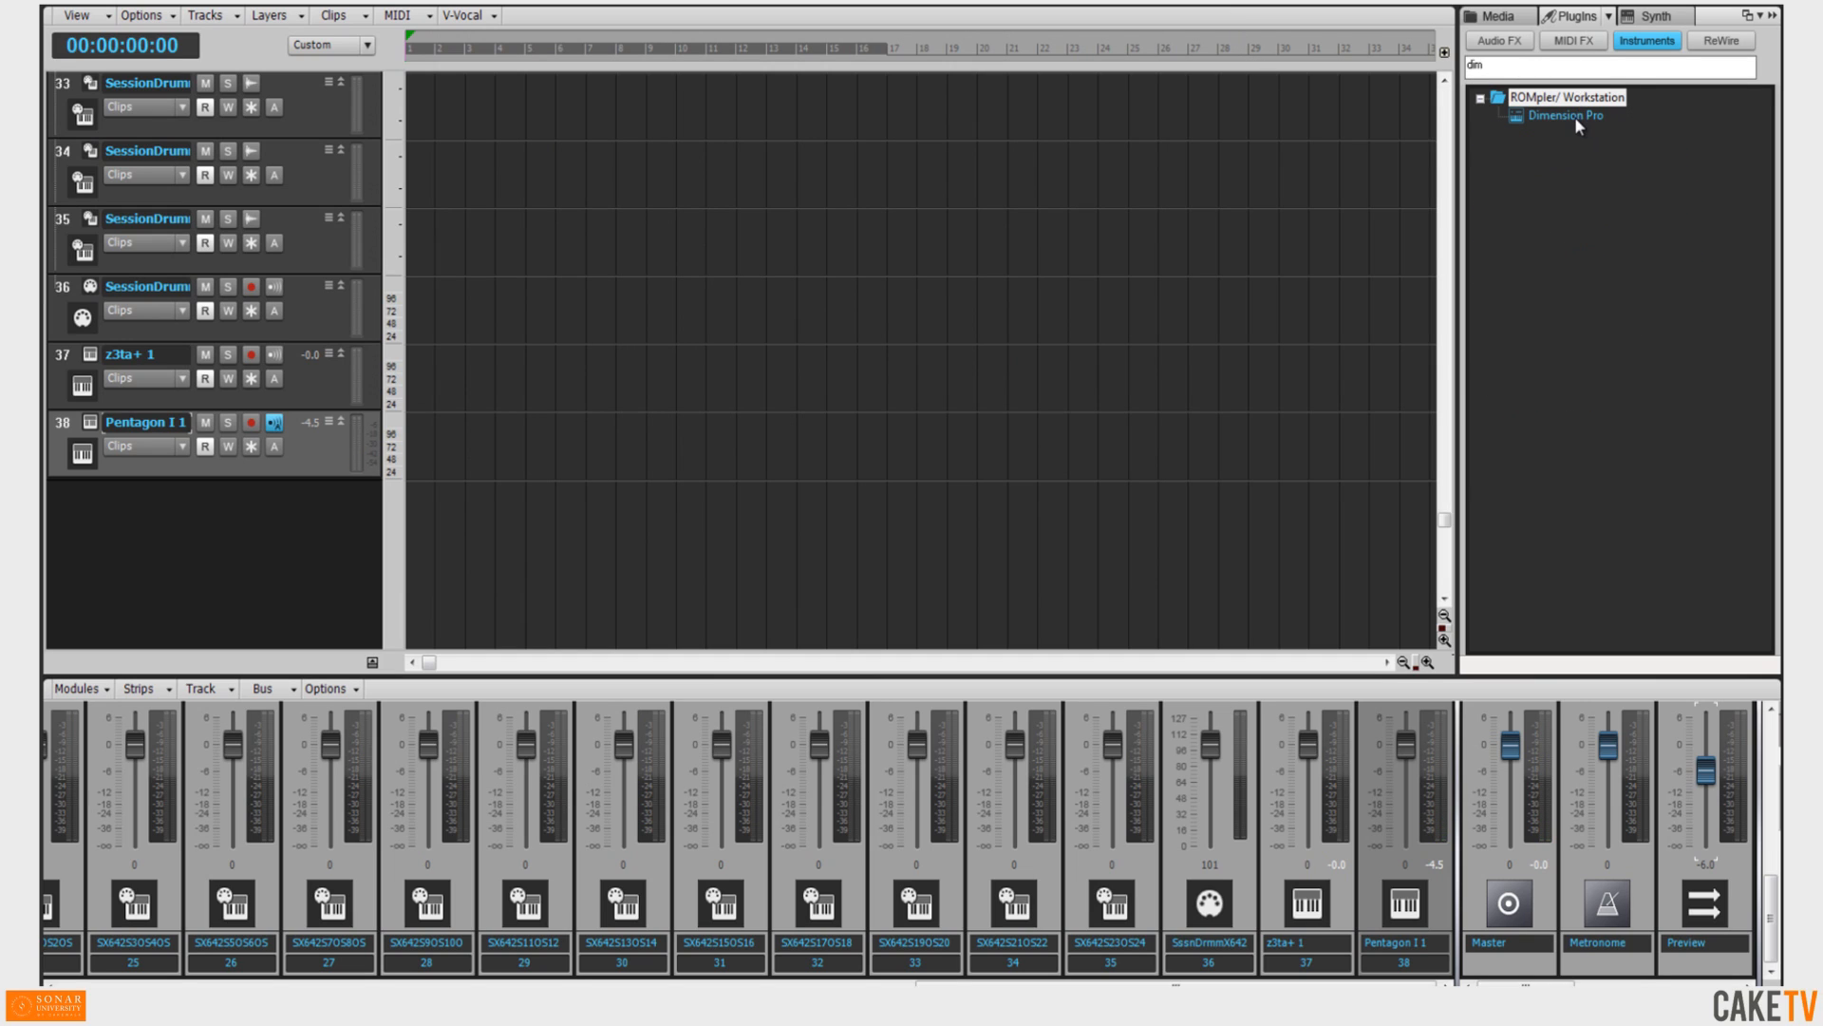
left_click_drag(1579, 126, 833, 547)
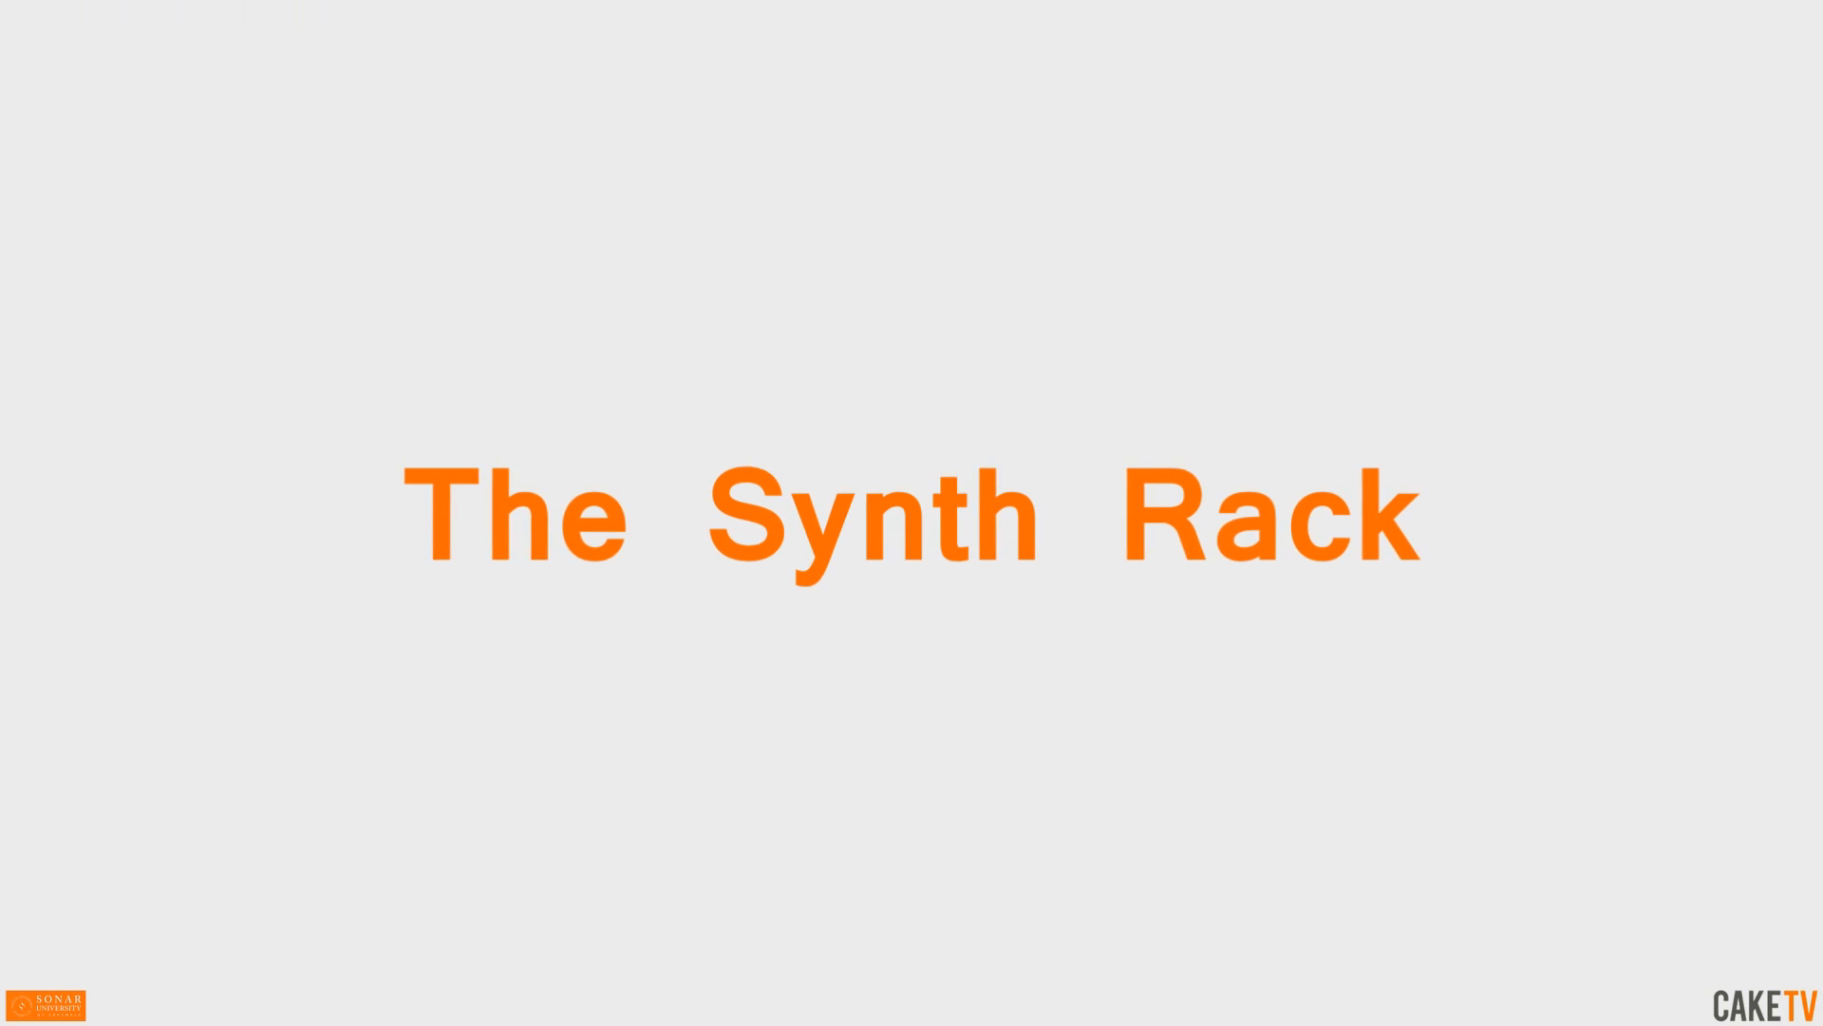
Open the browser's Synth Rack tab.
left_click(1660, 23)
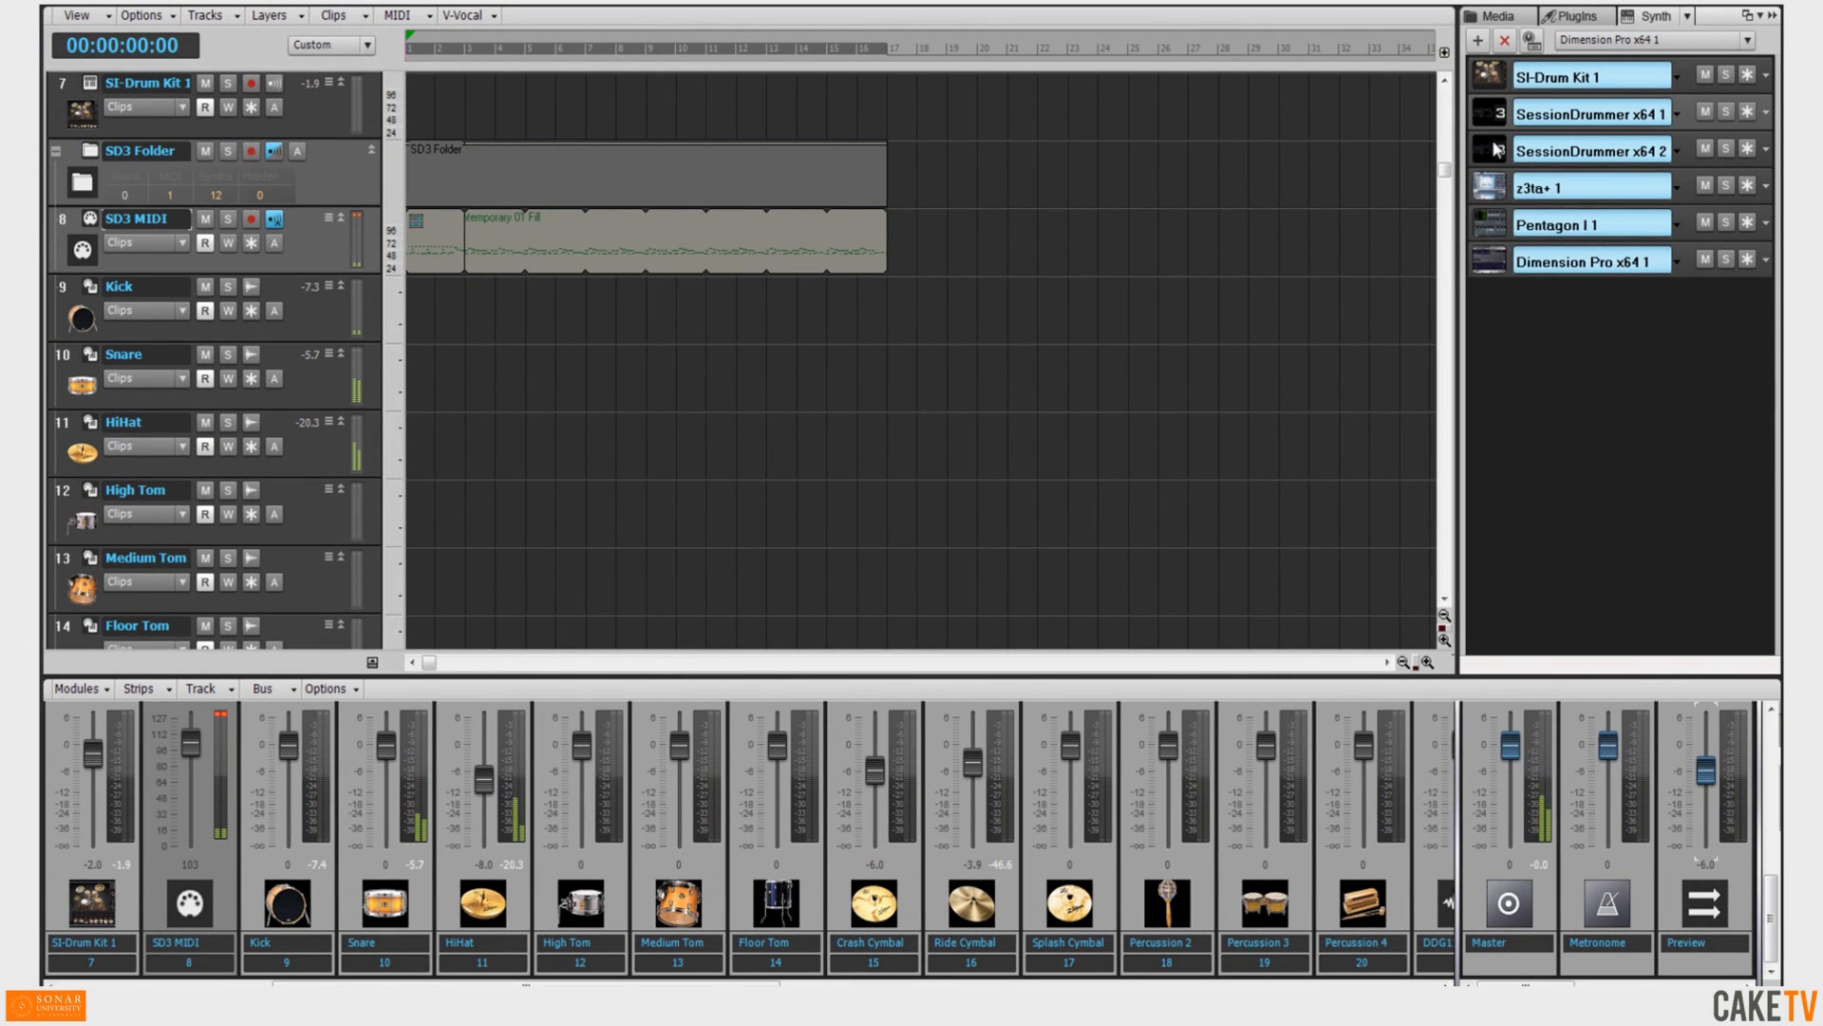
Select synths in the Synth Rack one after another to jump to their instrument tracks.
left_click(1496, 149)
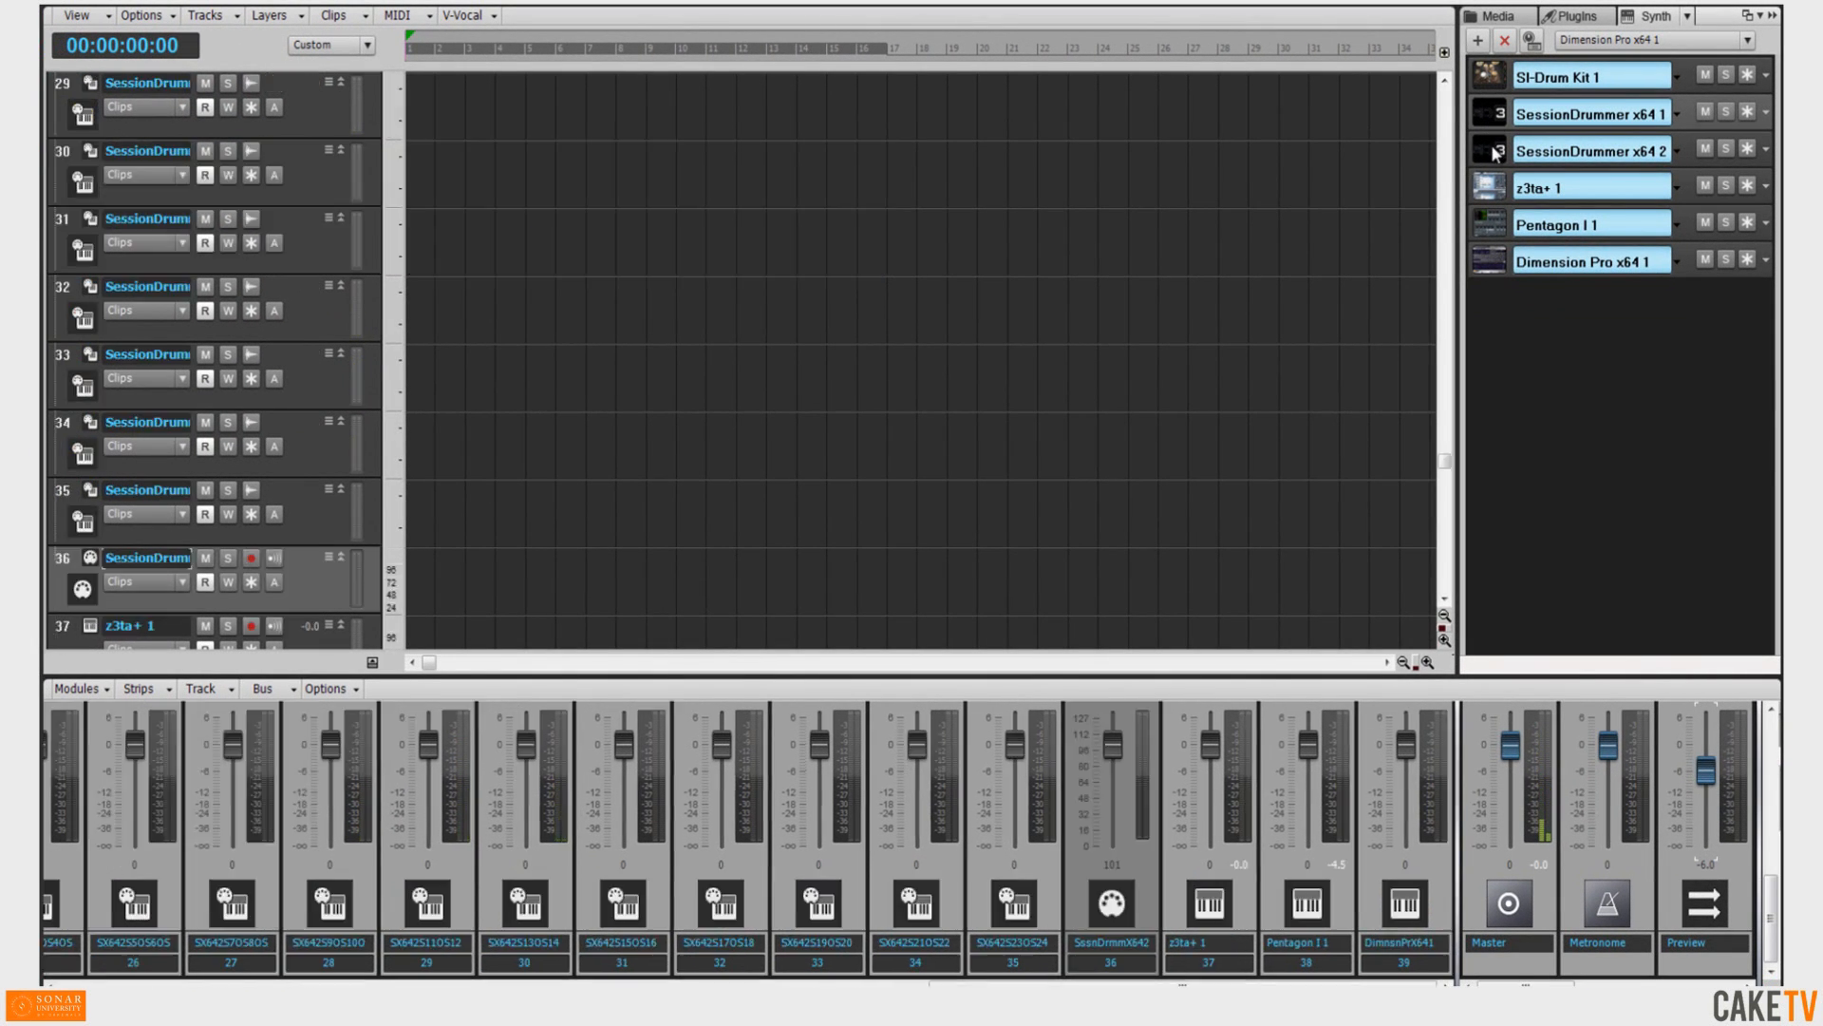
left_click(1488, 195)
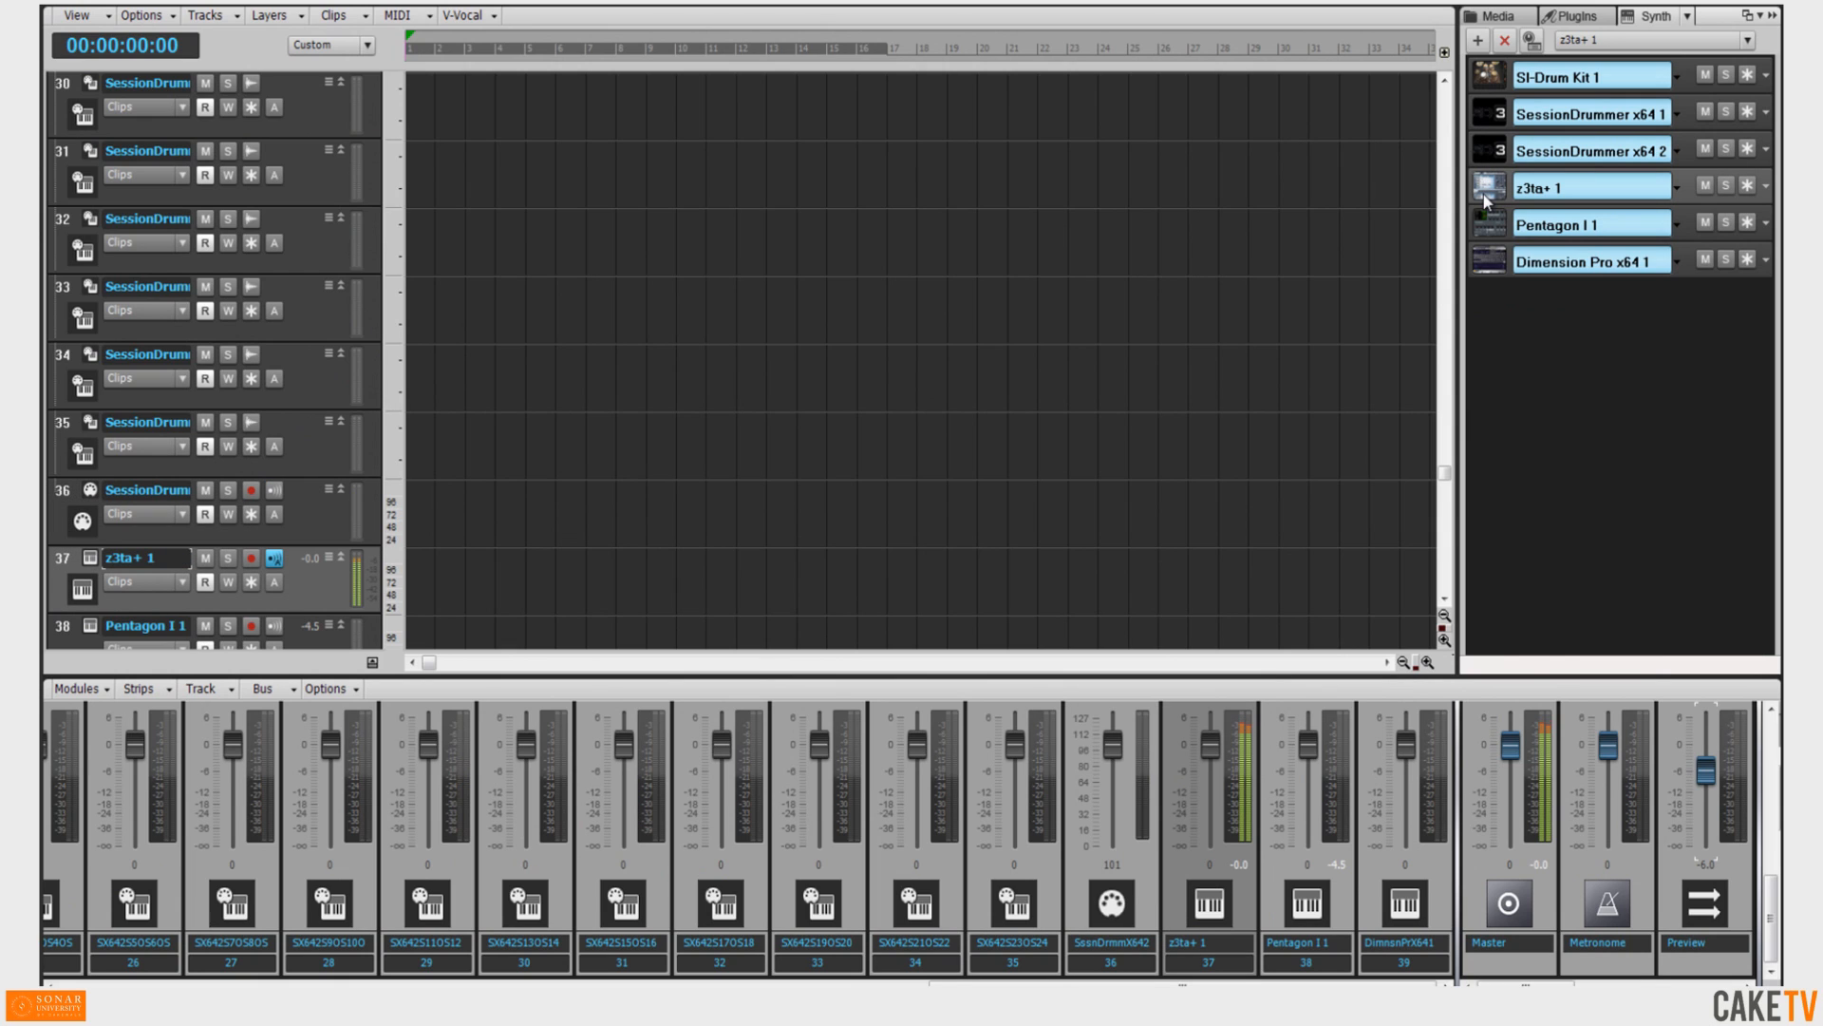
left_click(1493, 226)
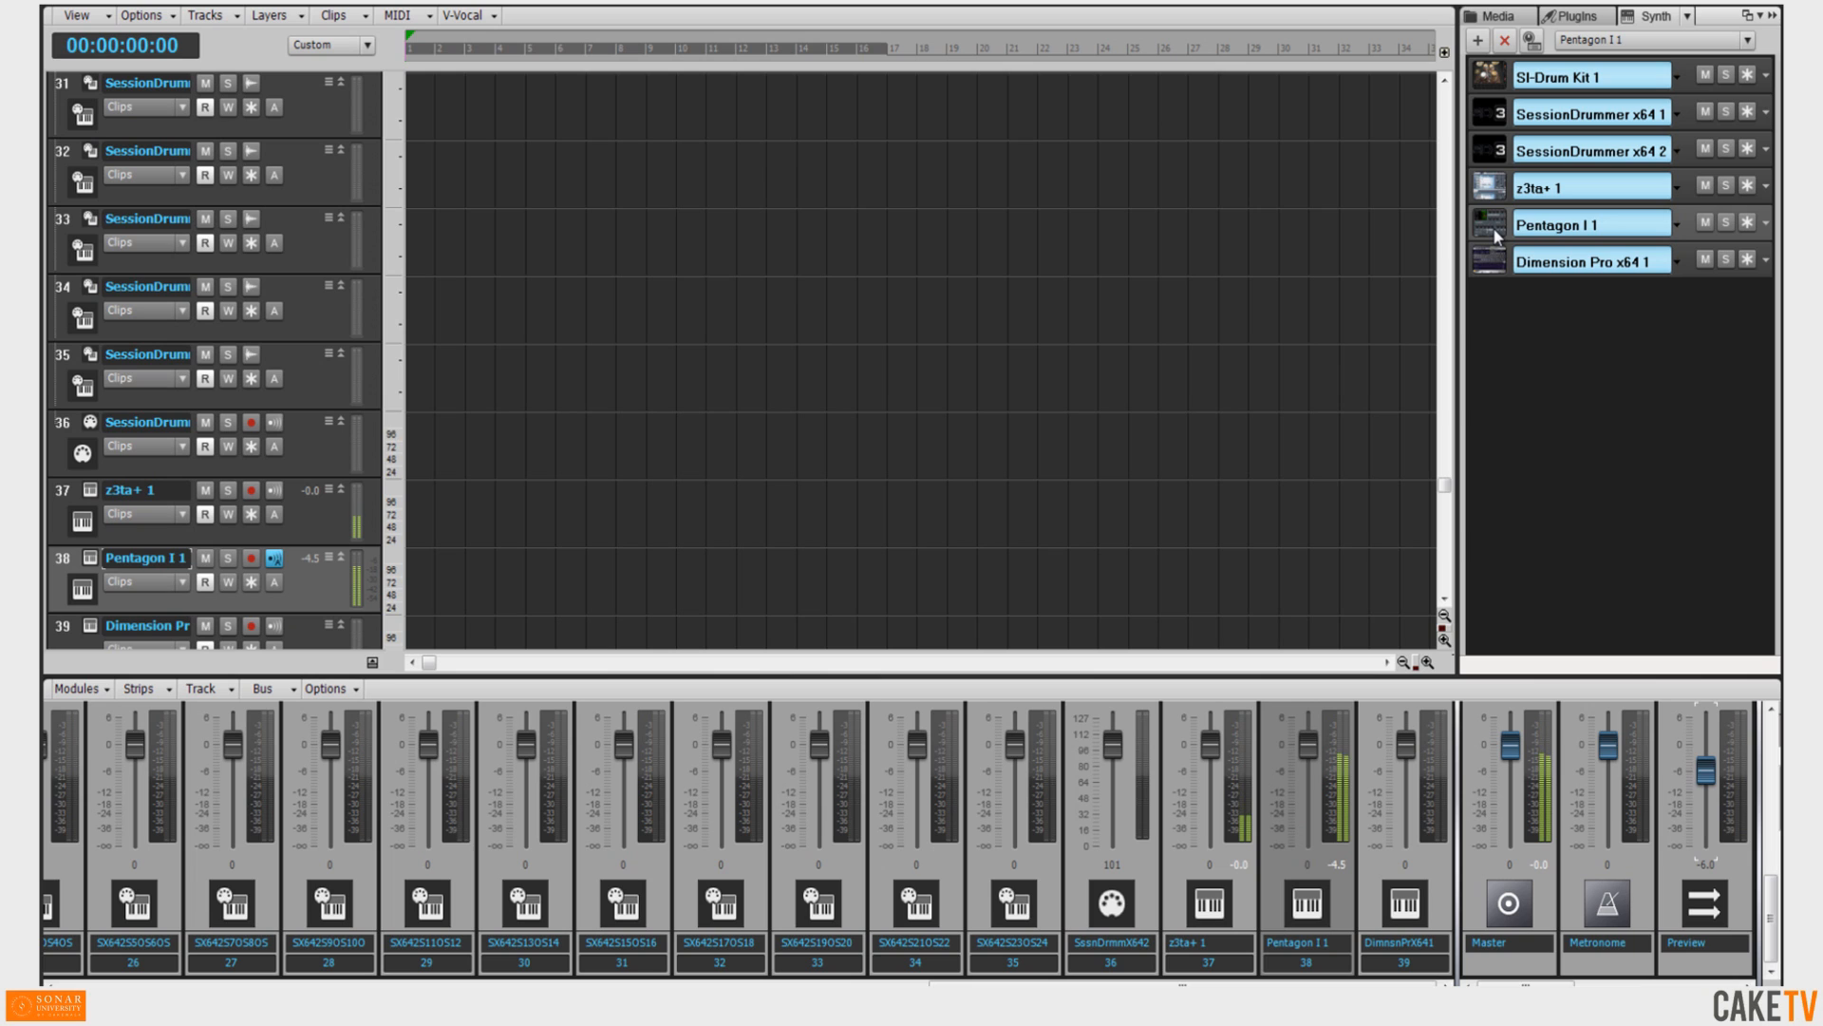
key("Up")
key("Up")
key("Up")
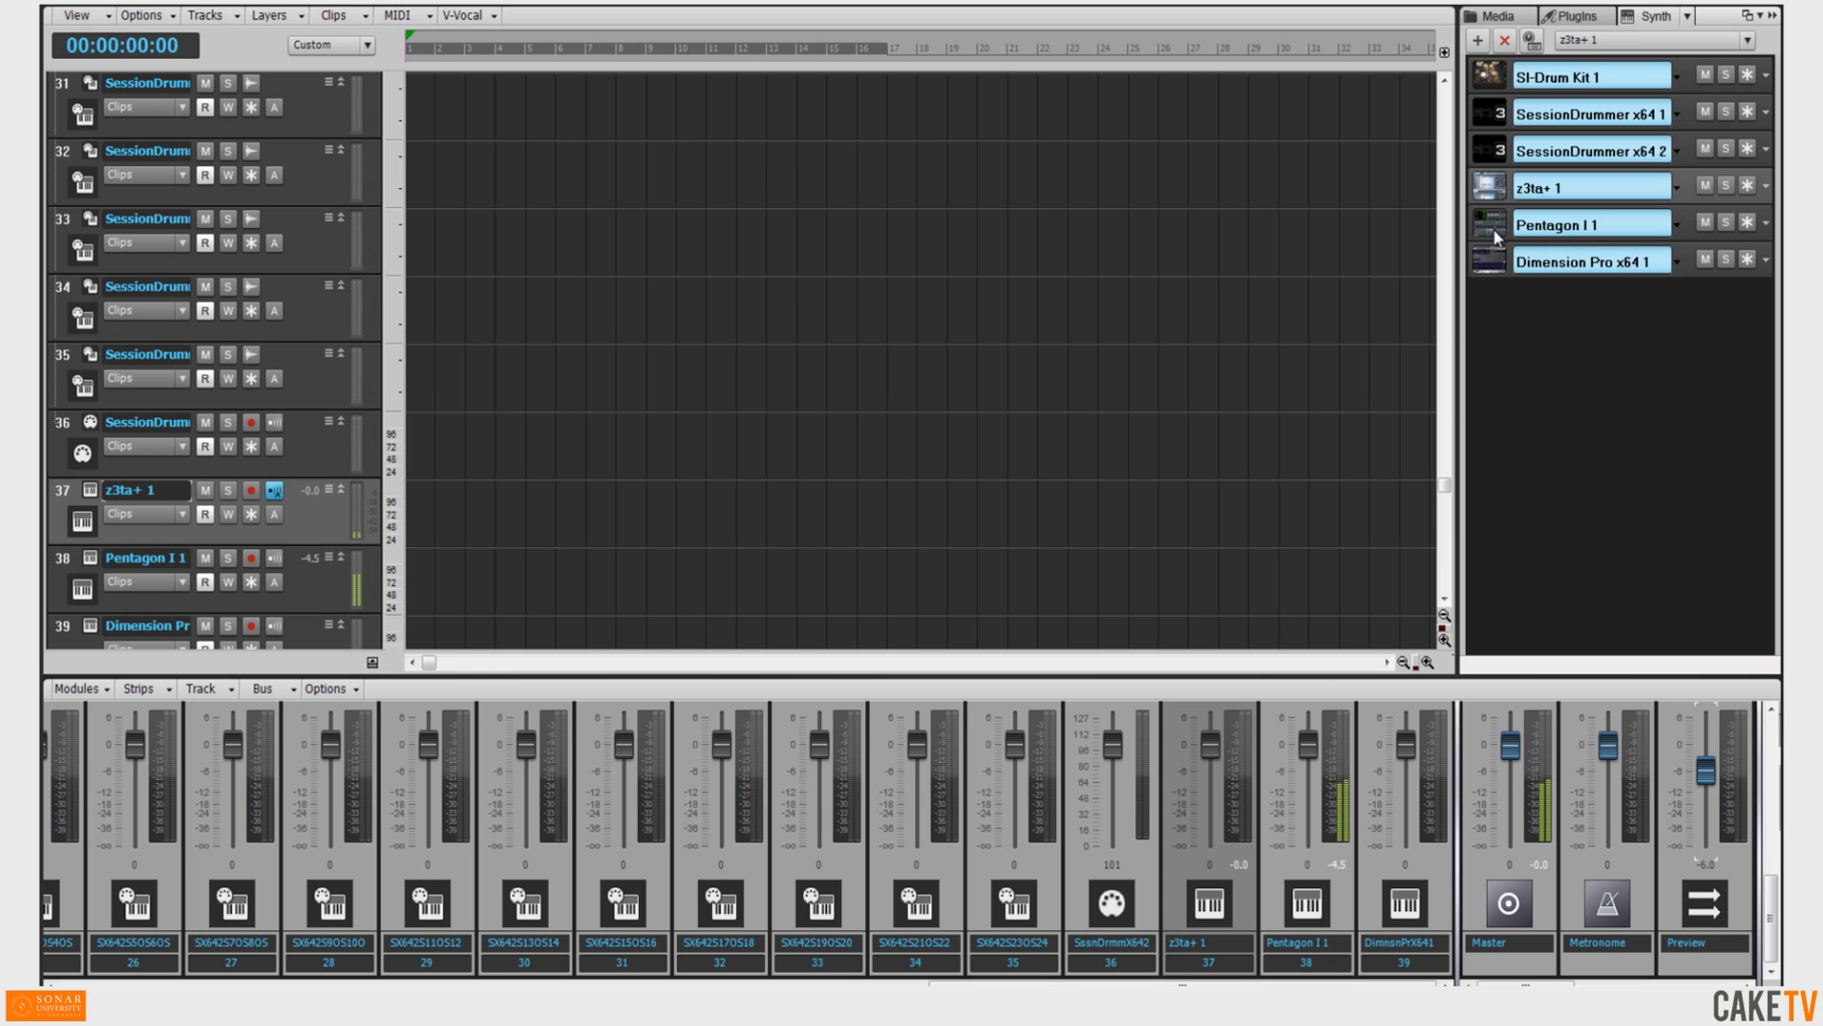
key("Down")
key("Down")
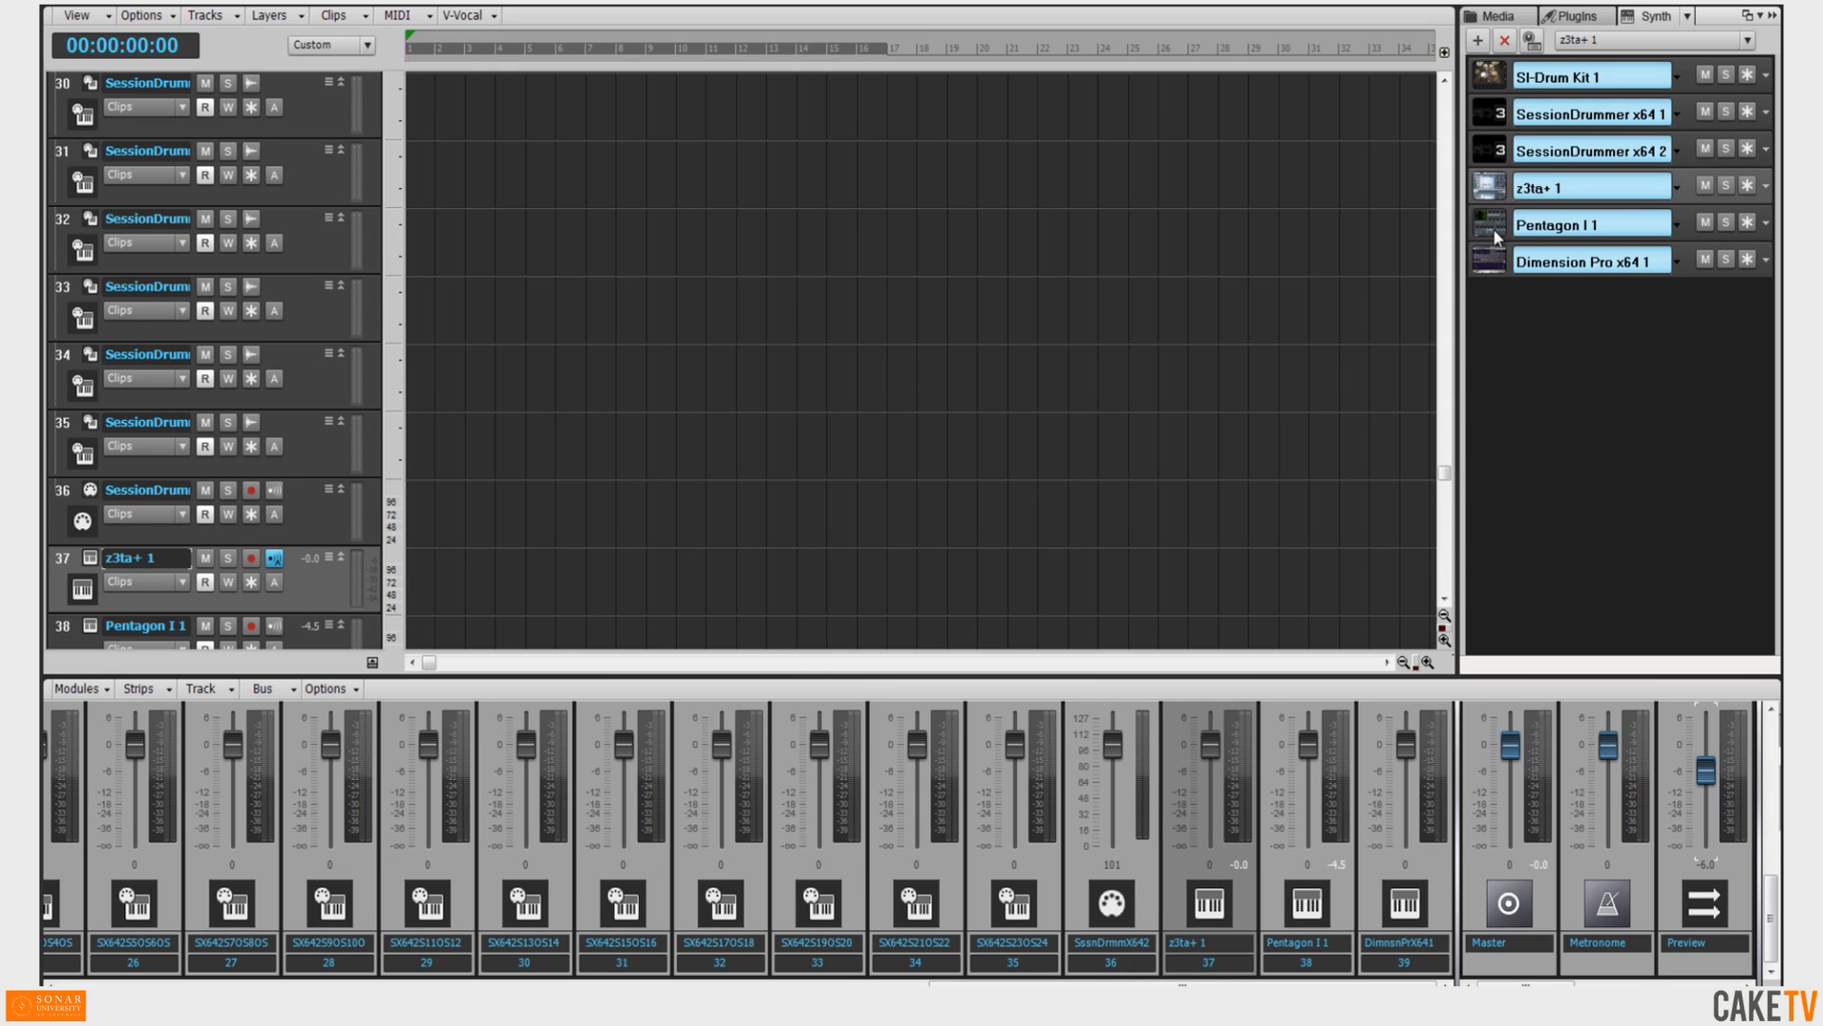
Rename the SI-Drum Kit 1 synth as Rock Kit 1.
left_click(1497, 85)
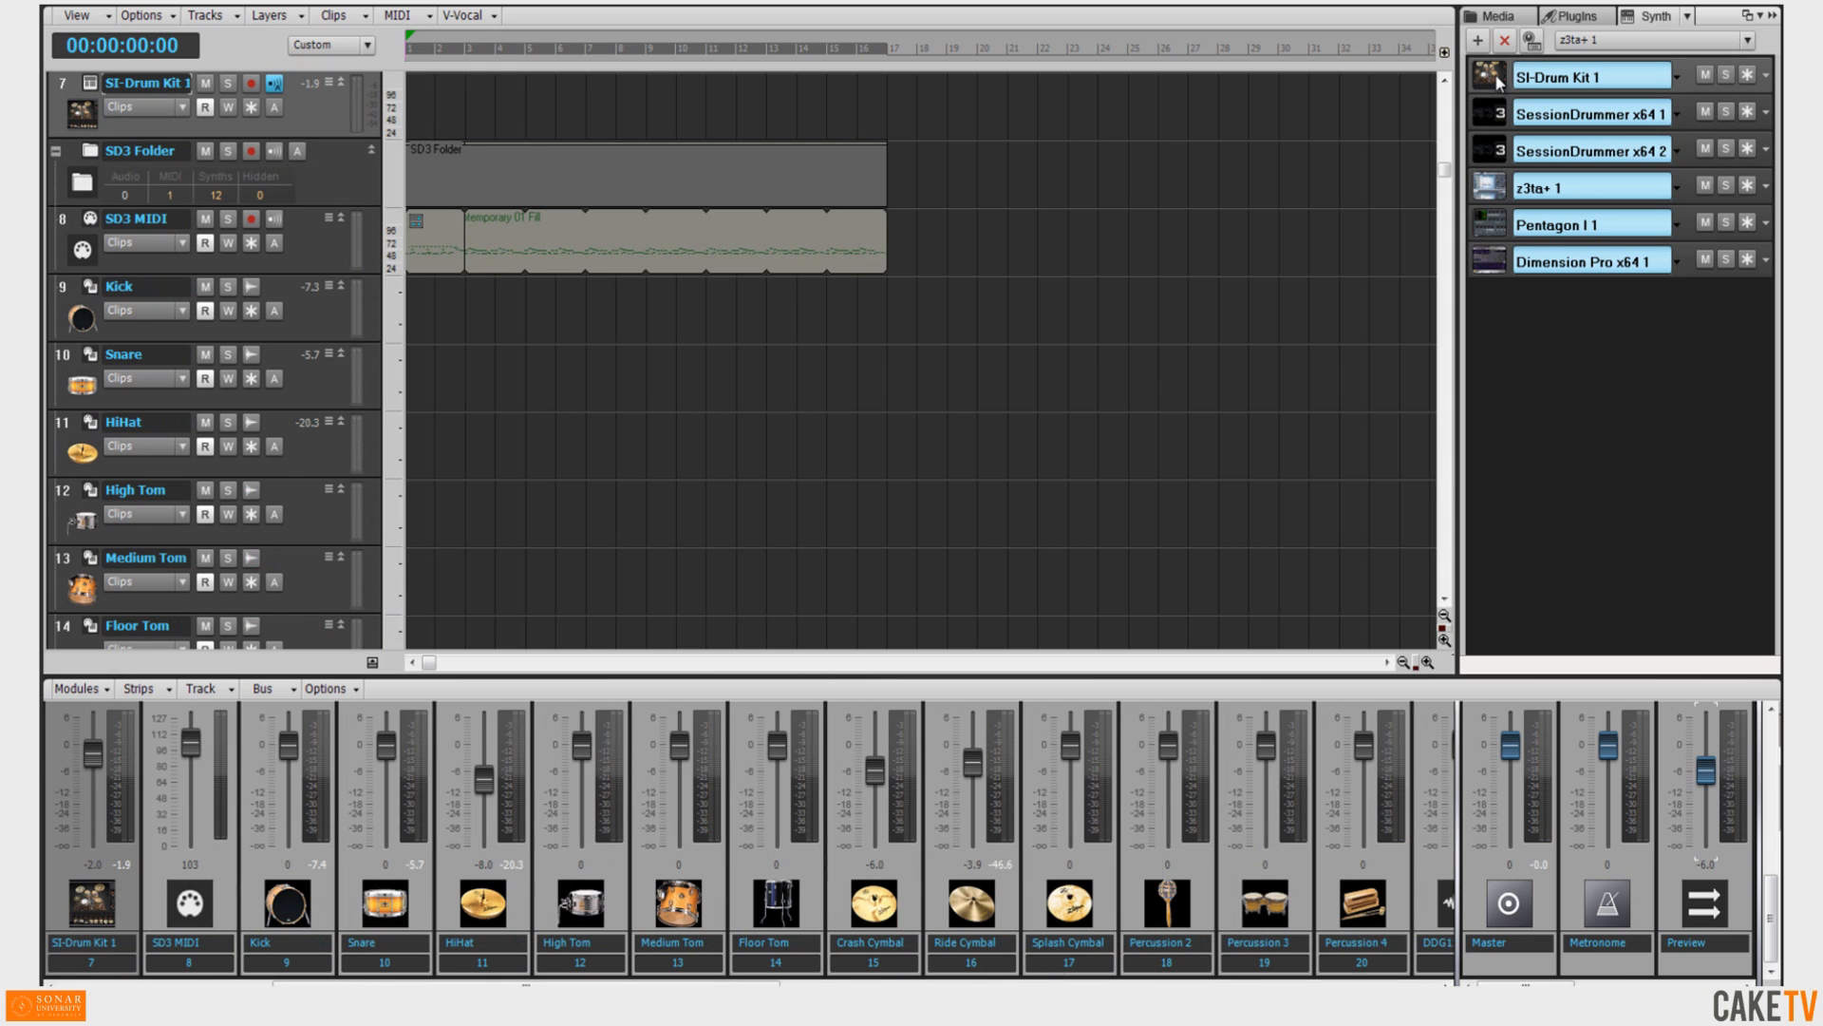
double_click(1561, 80)
type("Rock Kit")
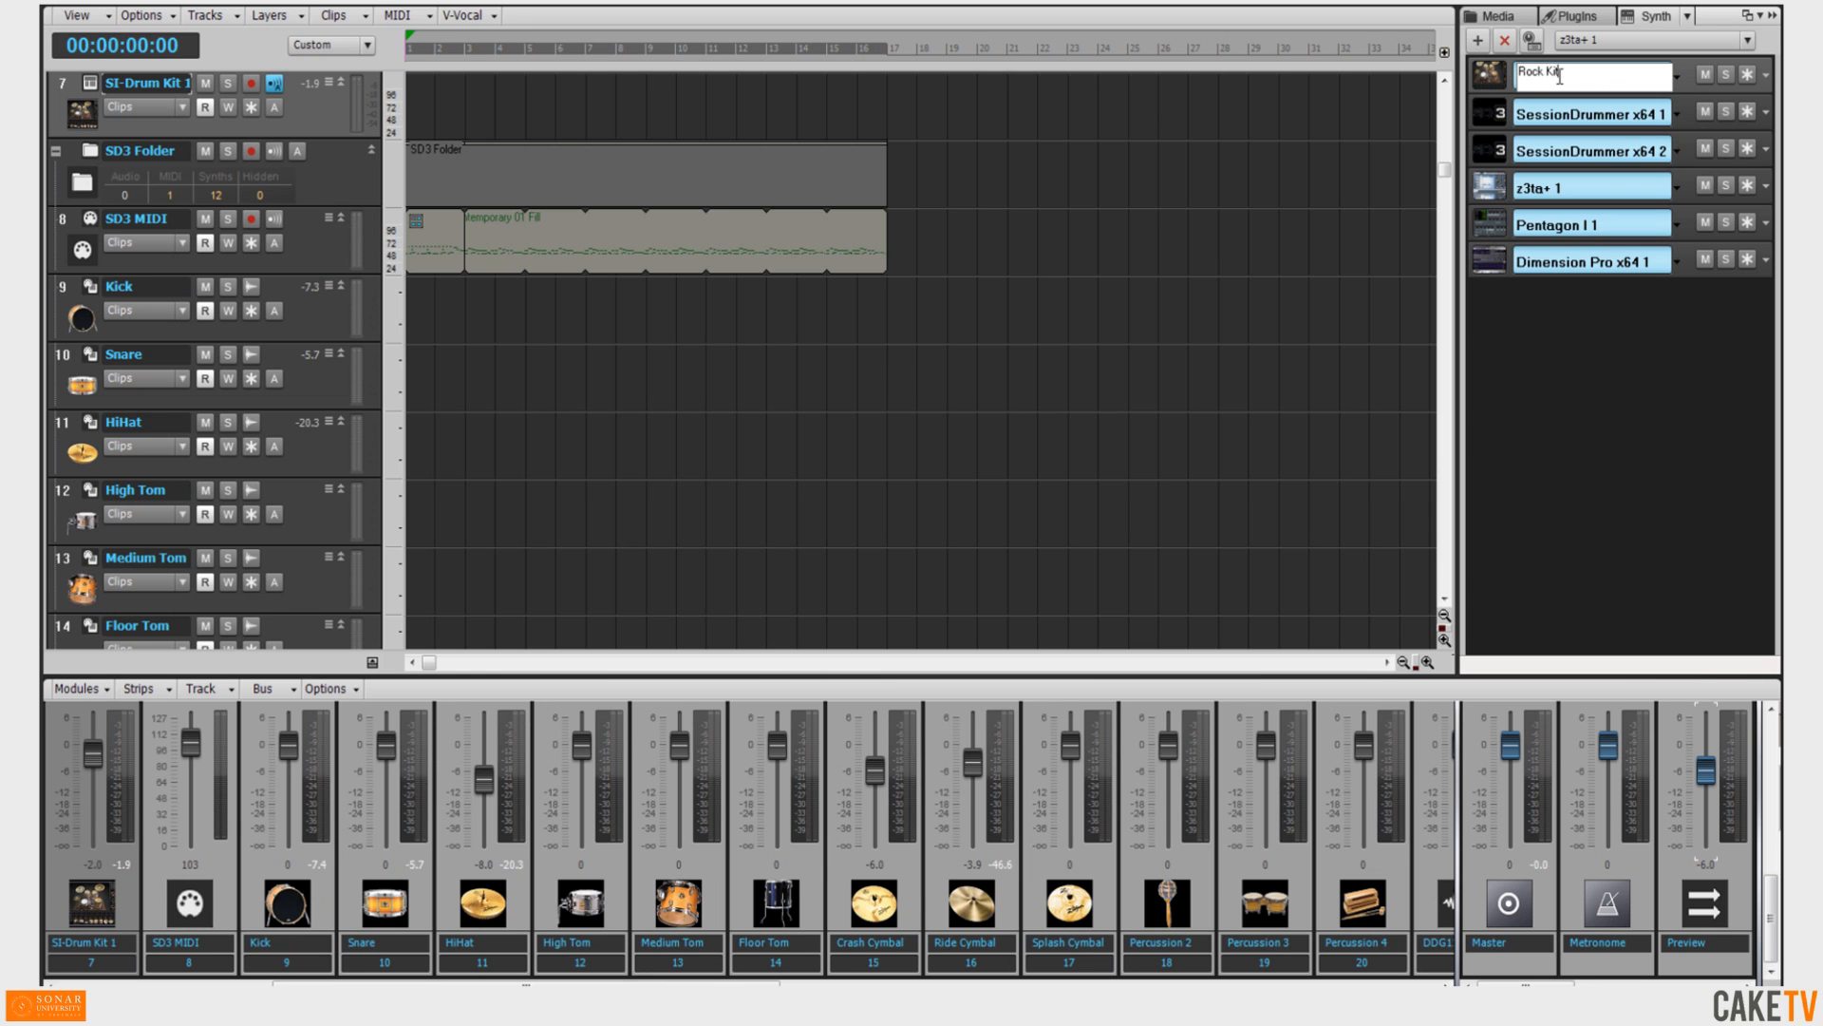
key("Return")
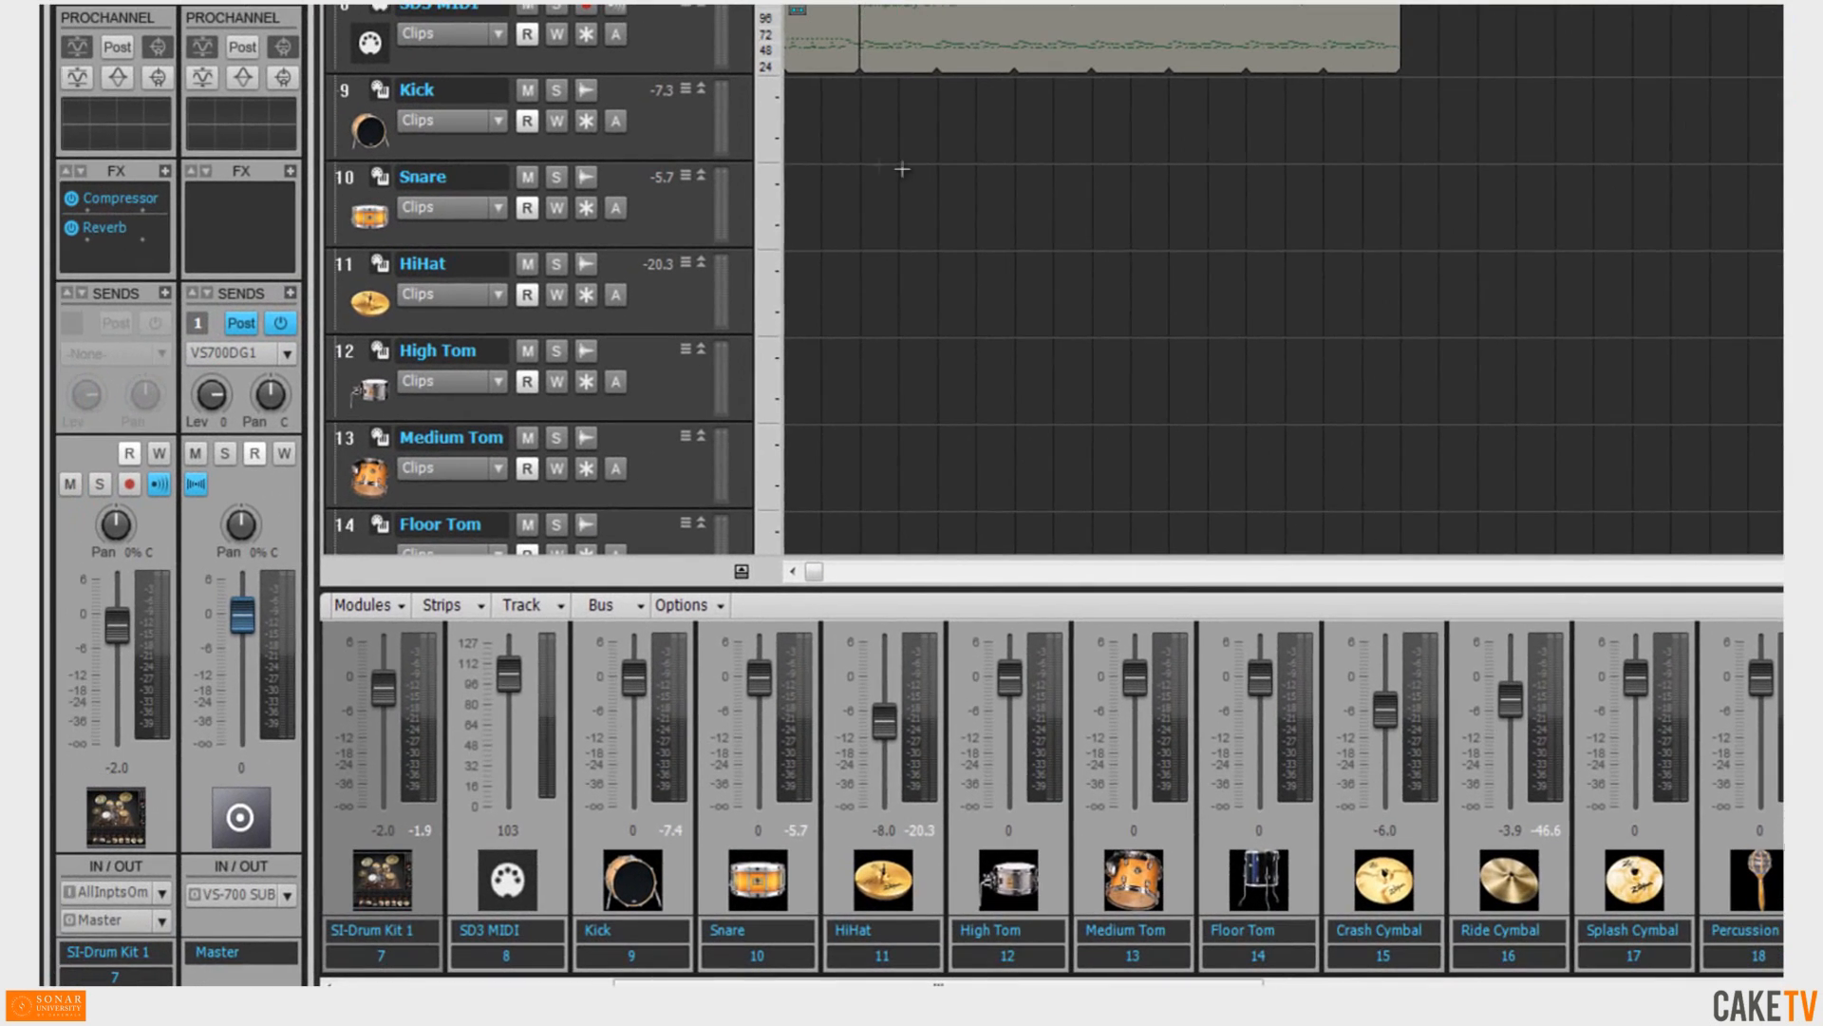
Open the Kick track's input list to find the renamed Rock Kit 1 synth among the sources.
left_click(692, 131)
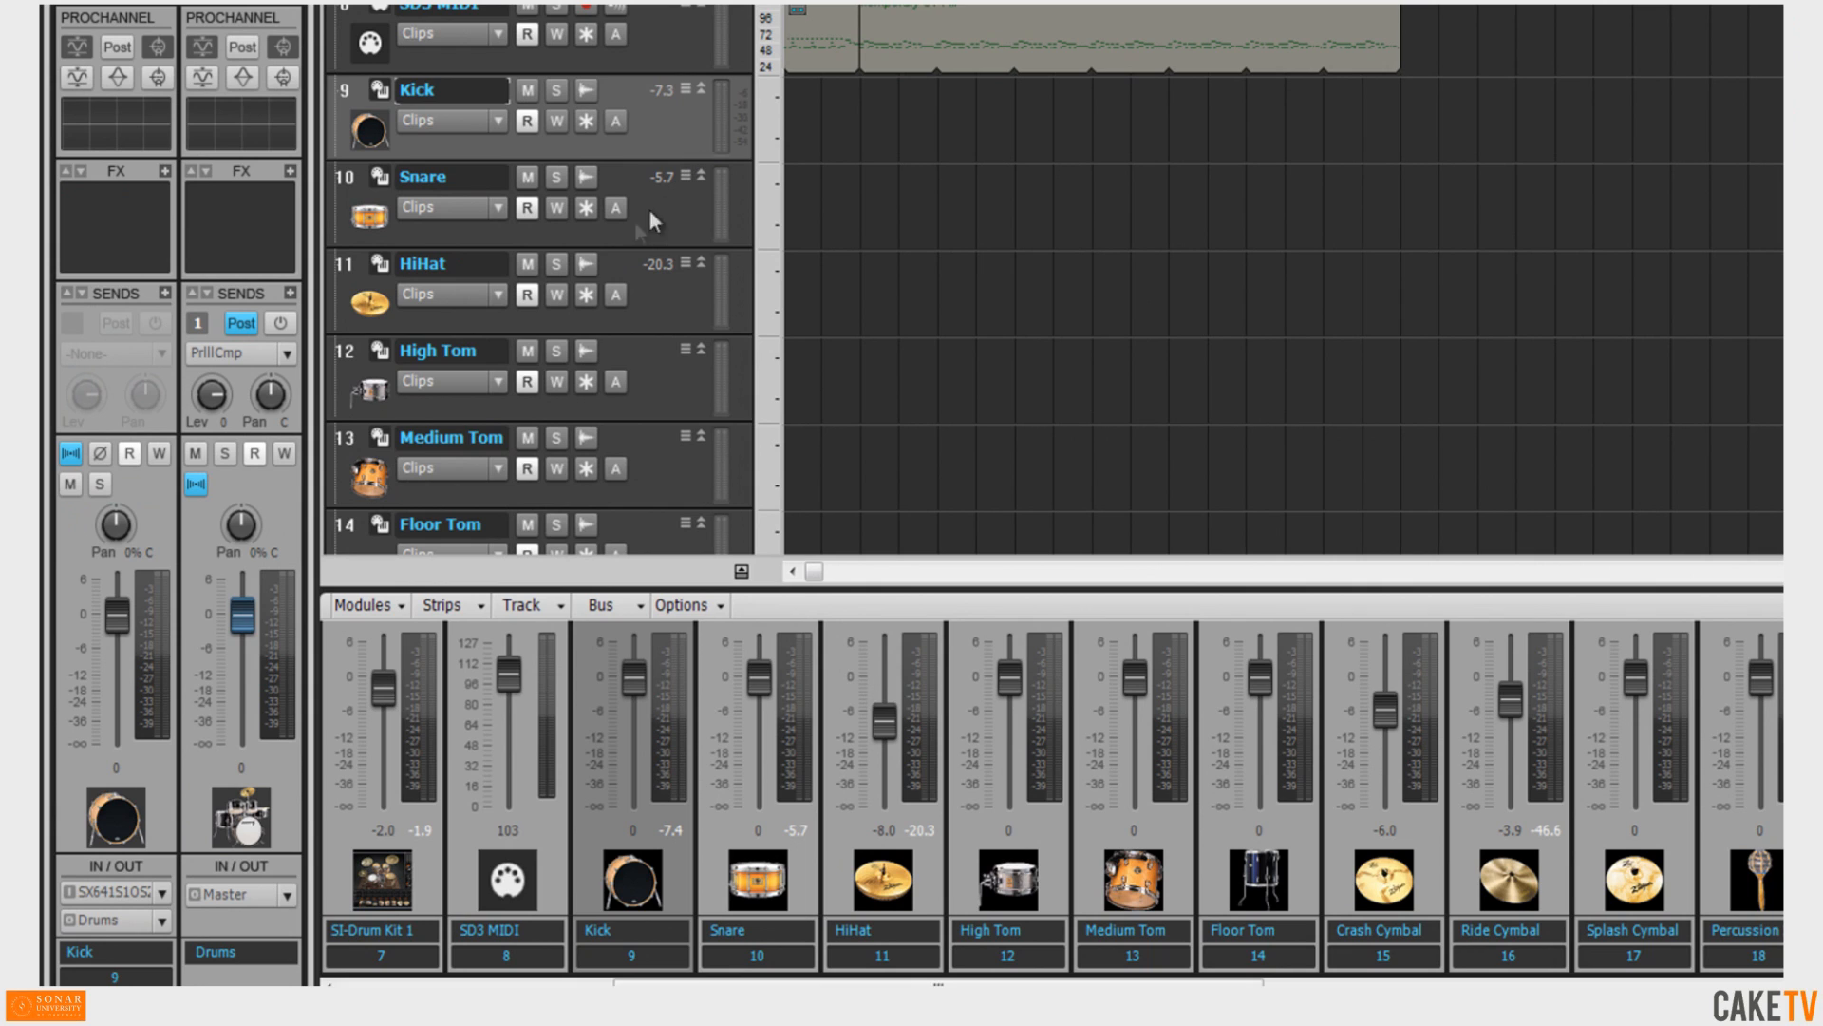
left_click(161, 893)
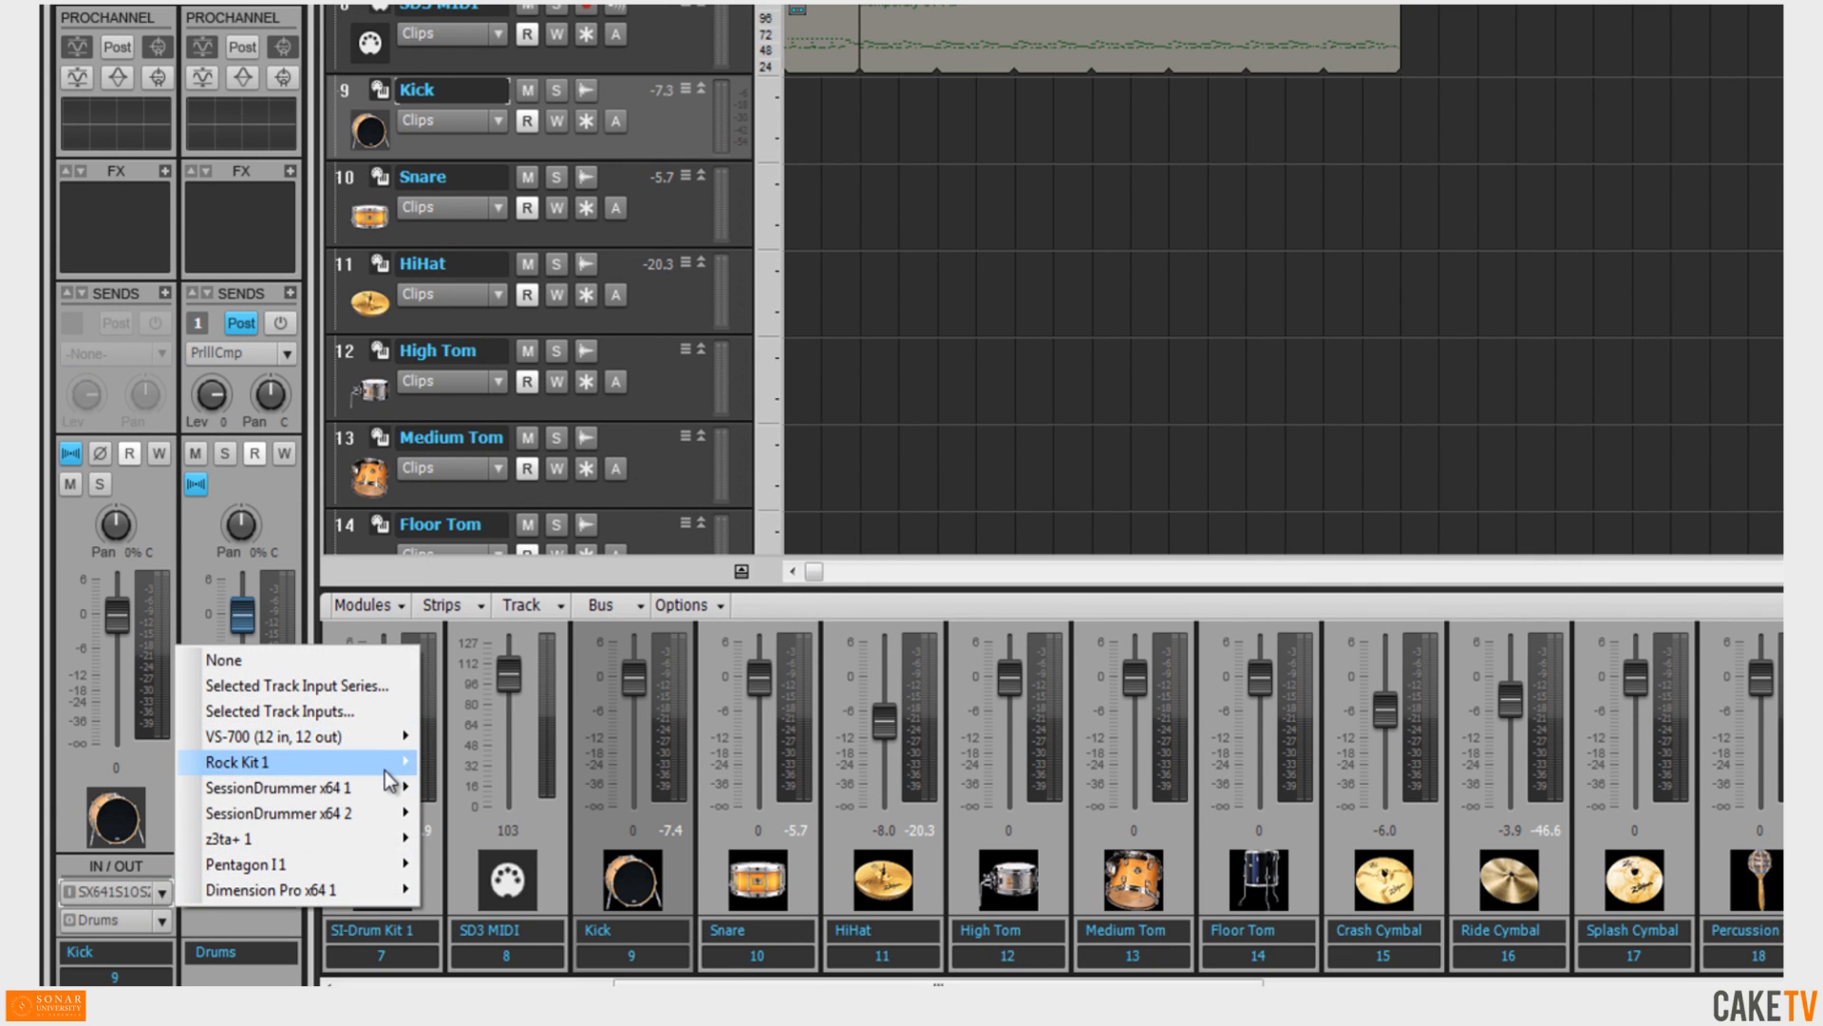
mouse_move(390, 765)
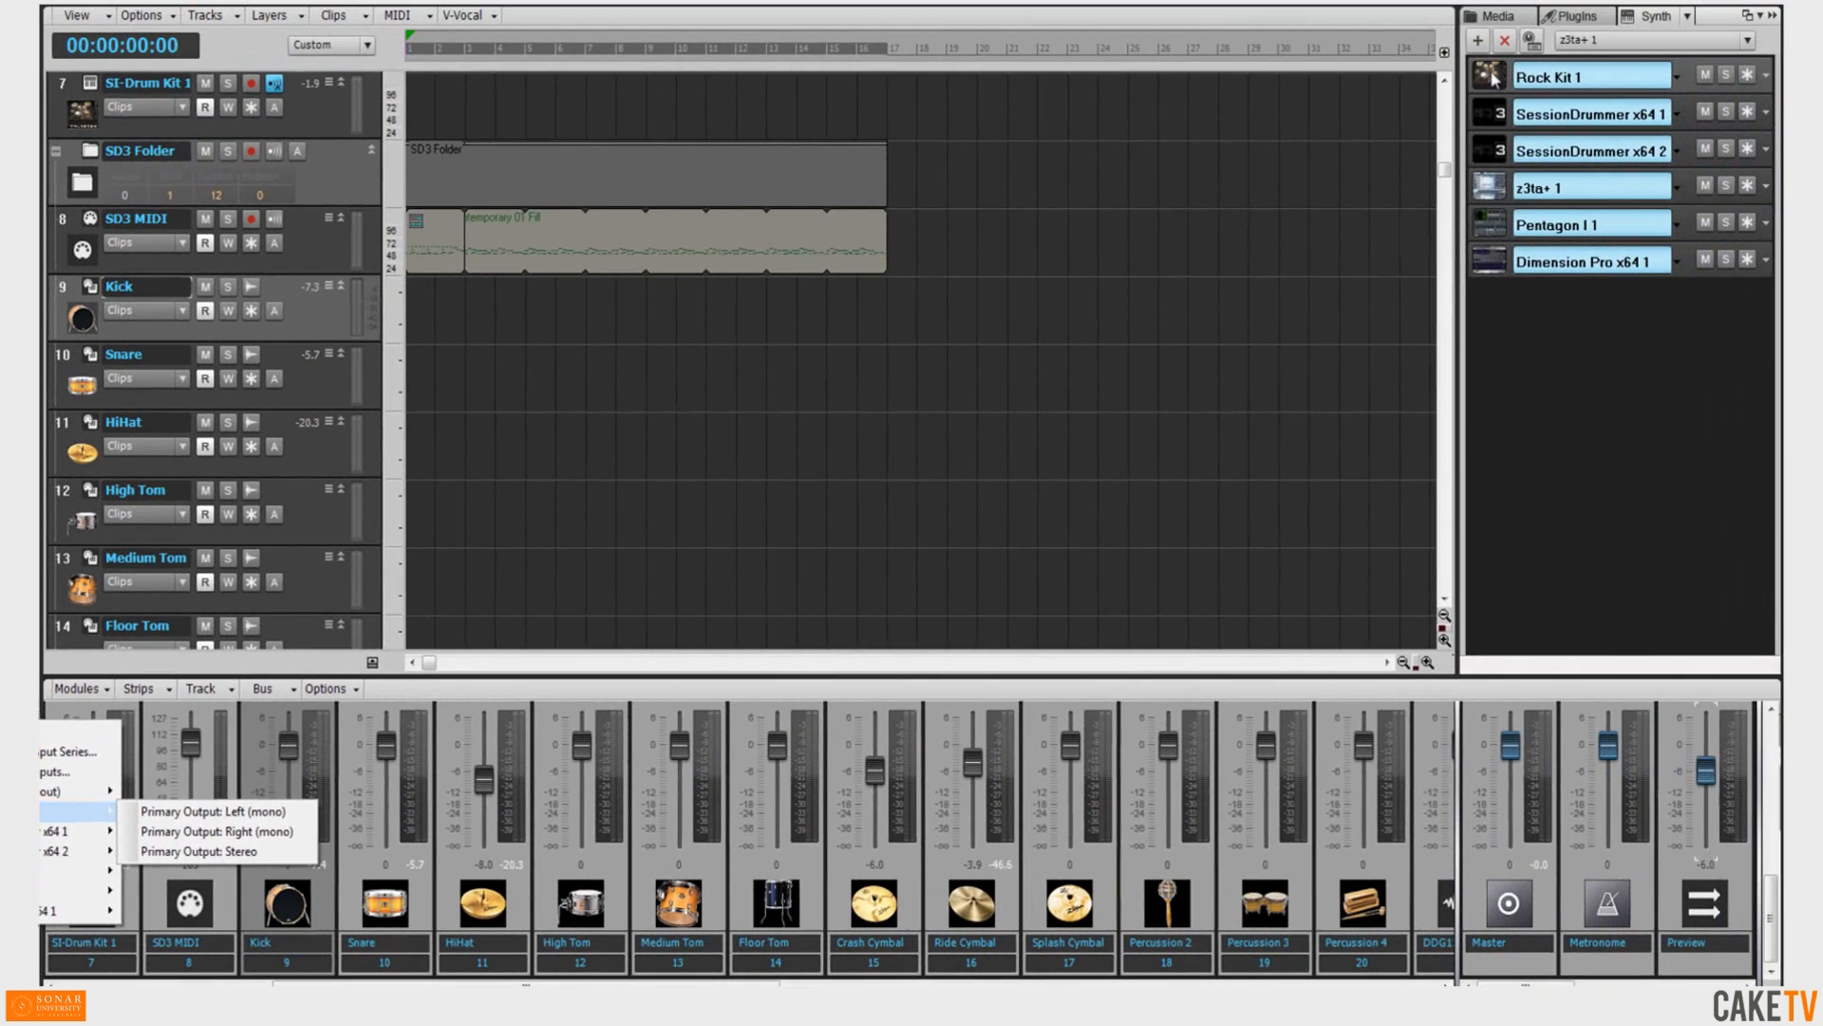
left_click(1493, 79)
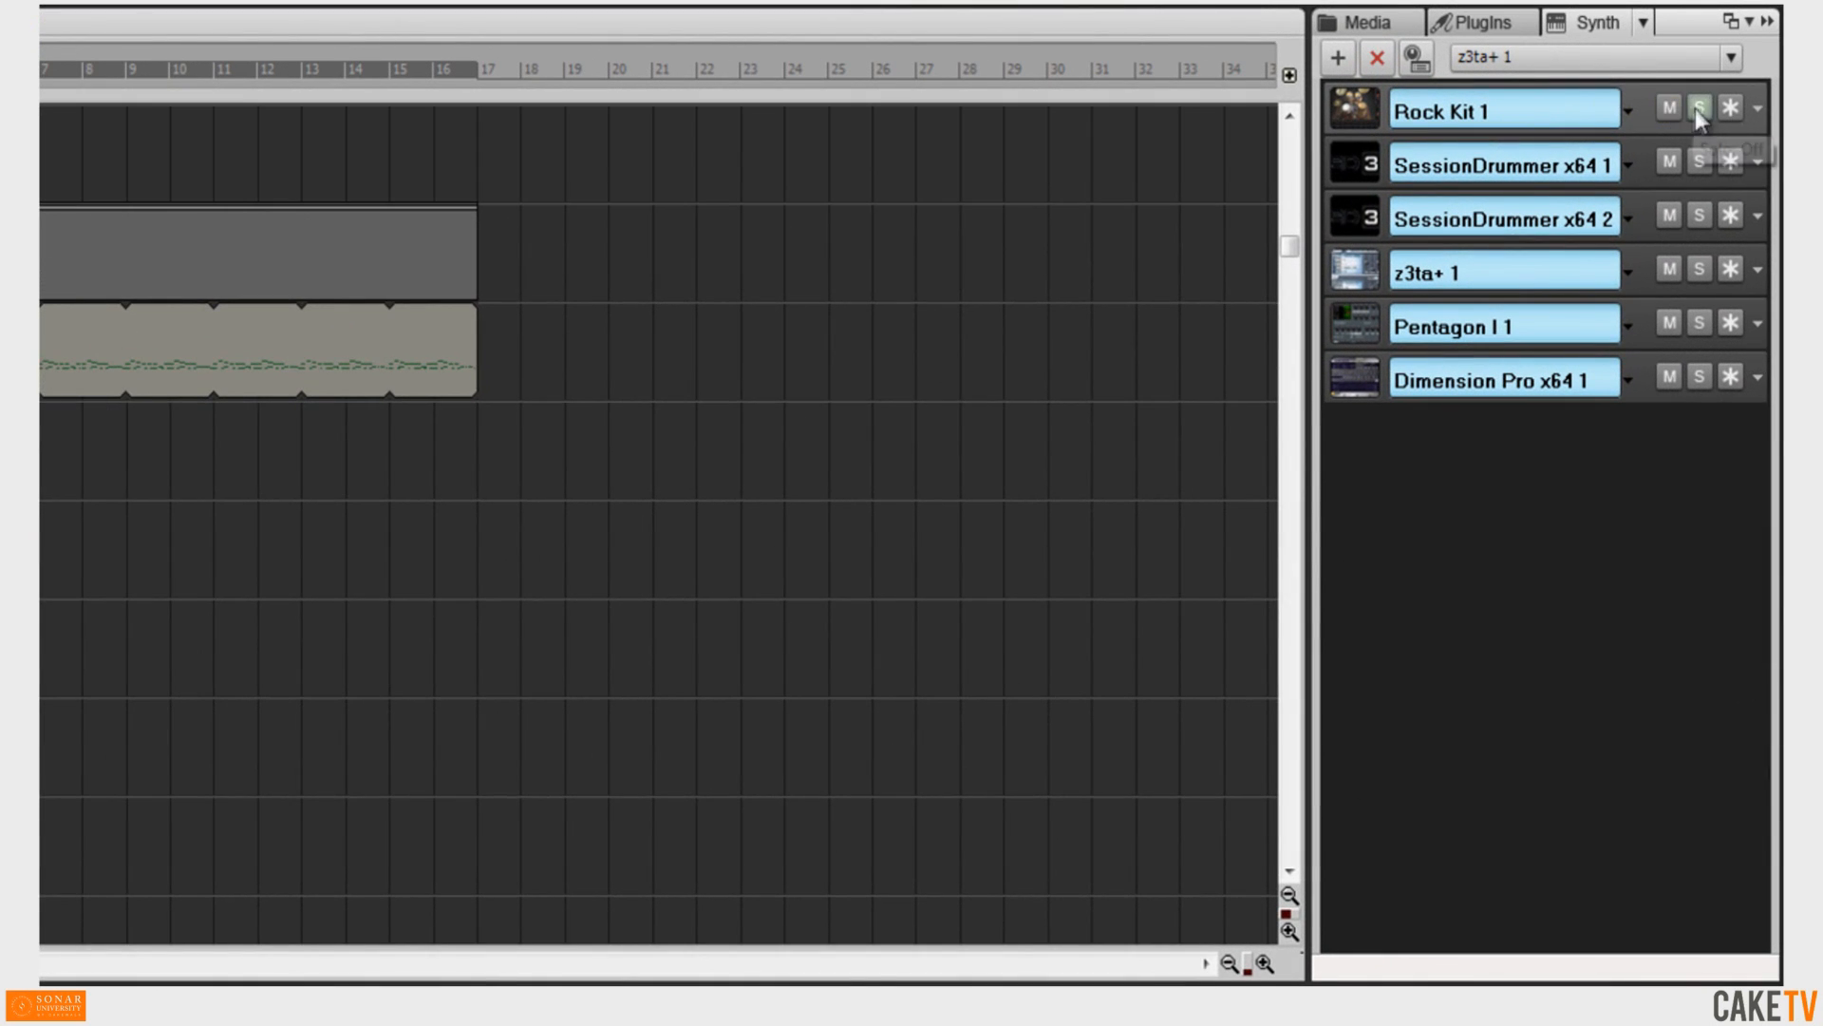
Solo and unsolo Rock Kit 1, then view and close its Freeze Options.
left_click(1700, 108)
left_click(1701, 108)
left_click(1760, 107)
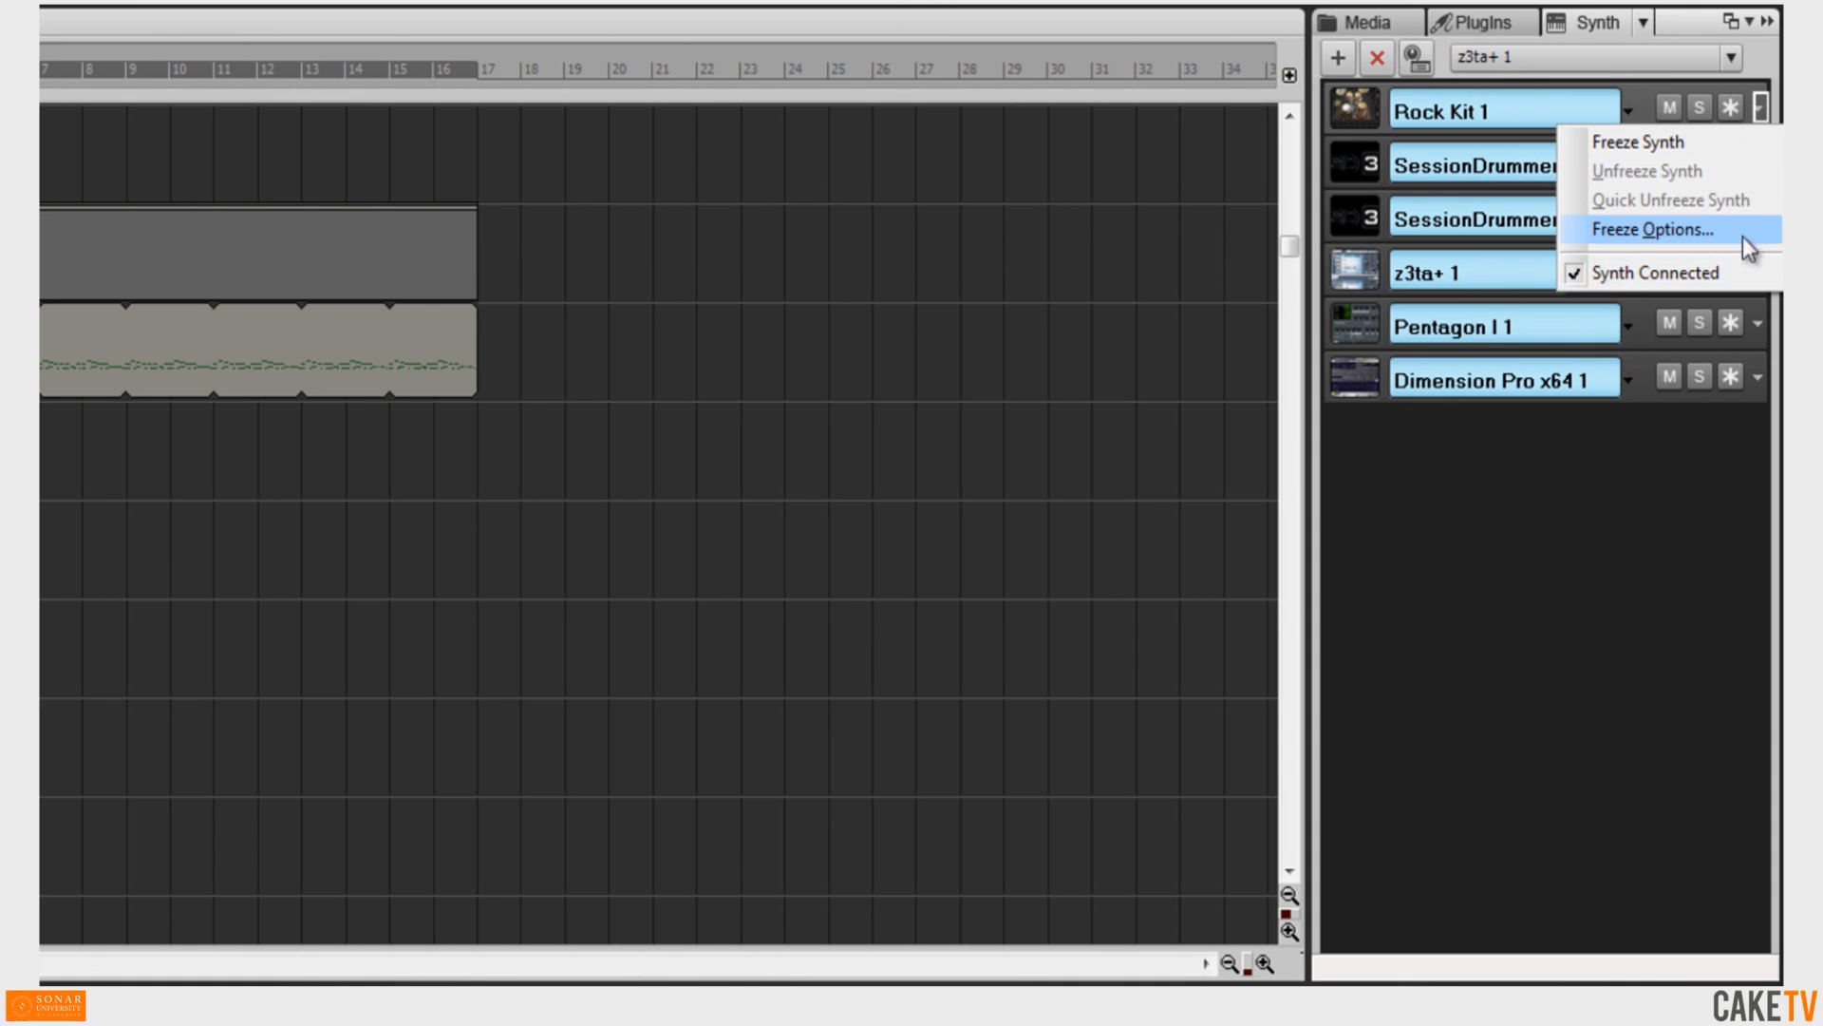
left_click(1743, 231)
left_click(642, 524)
Disconnect the Rock Kit 1 synth and reconnect it.
left_click(1759, 114)
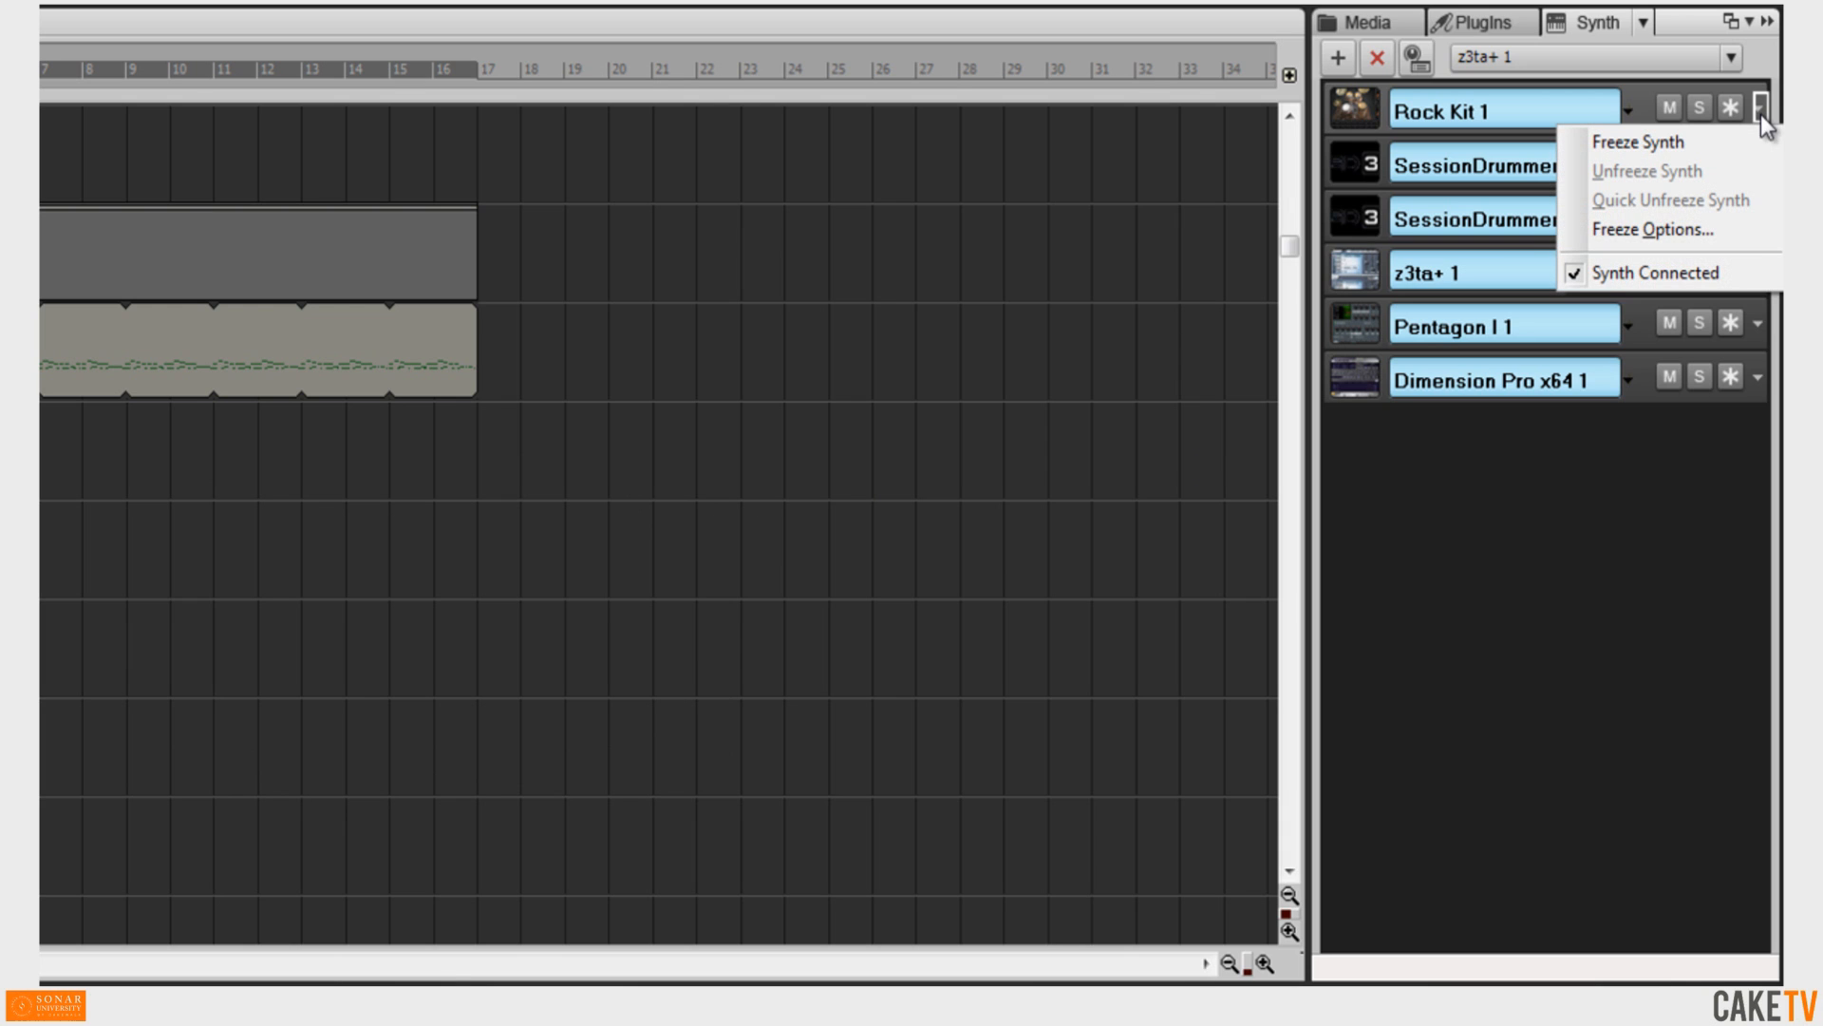
left_click(1734, 276)
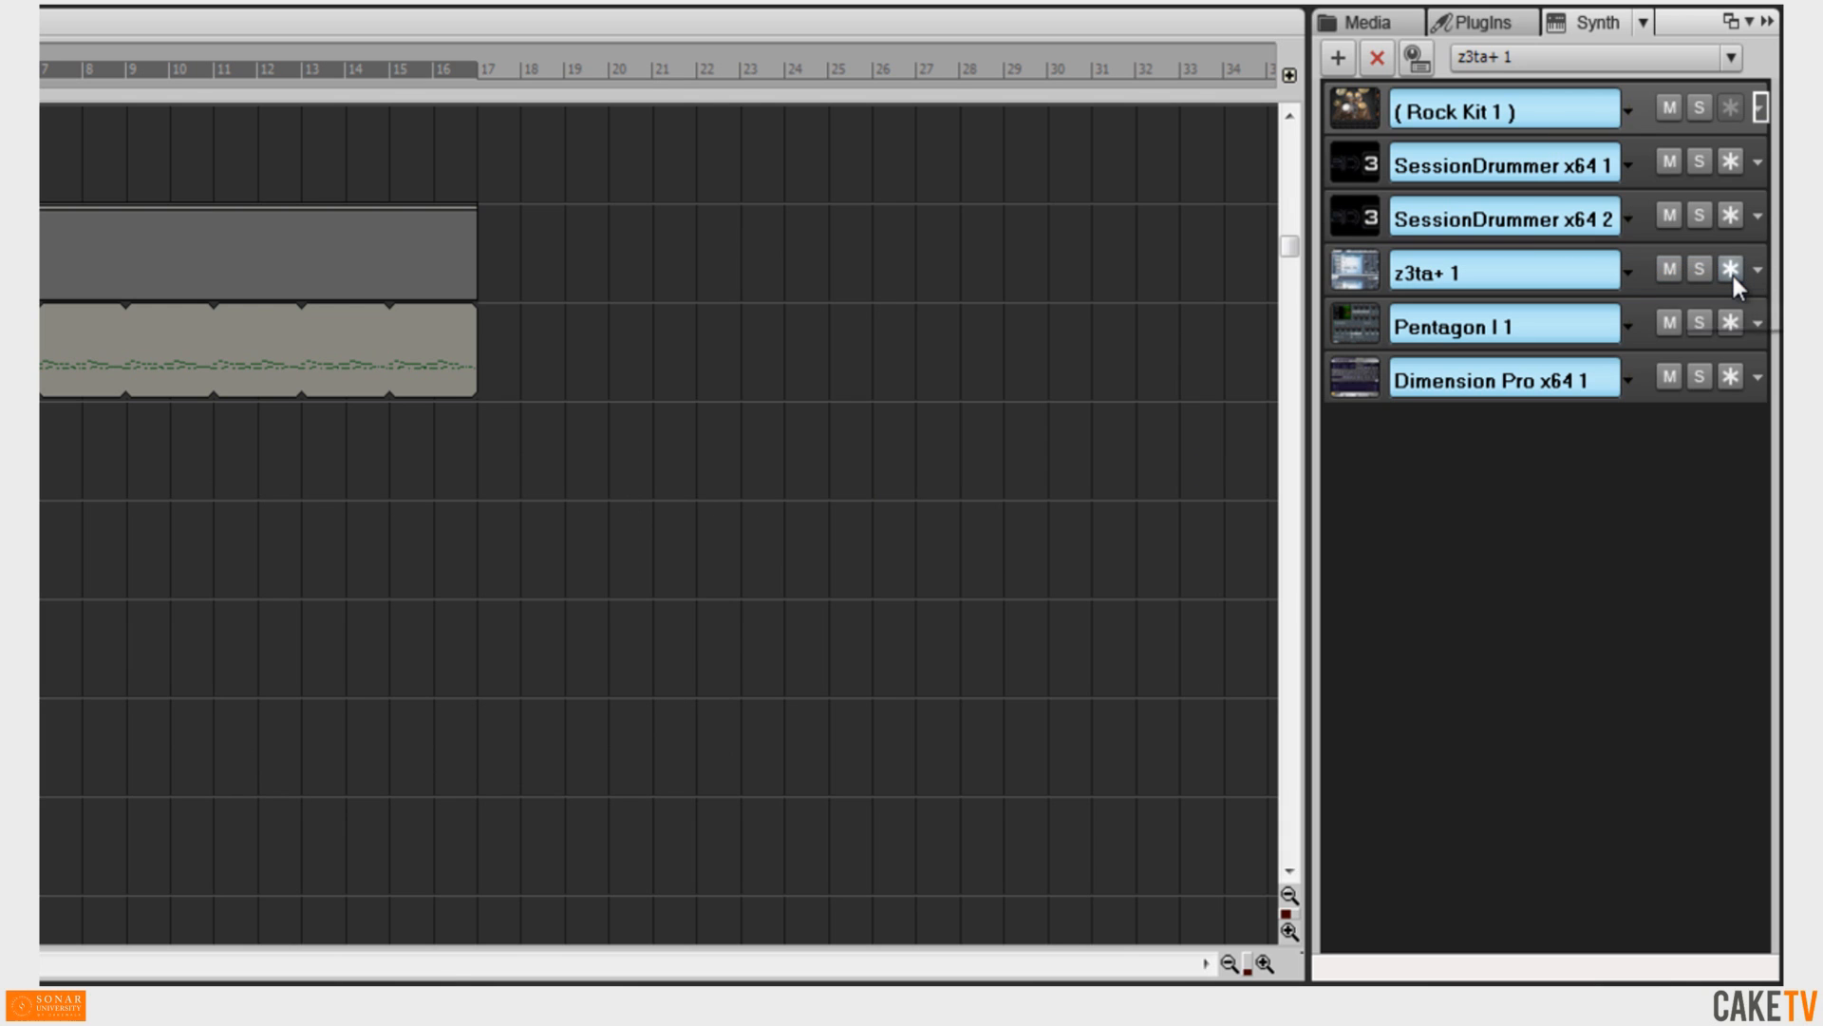
left_click(1761, 107)
left_click(1721, 266)
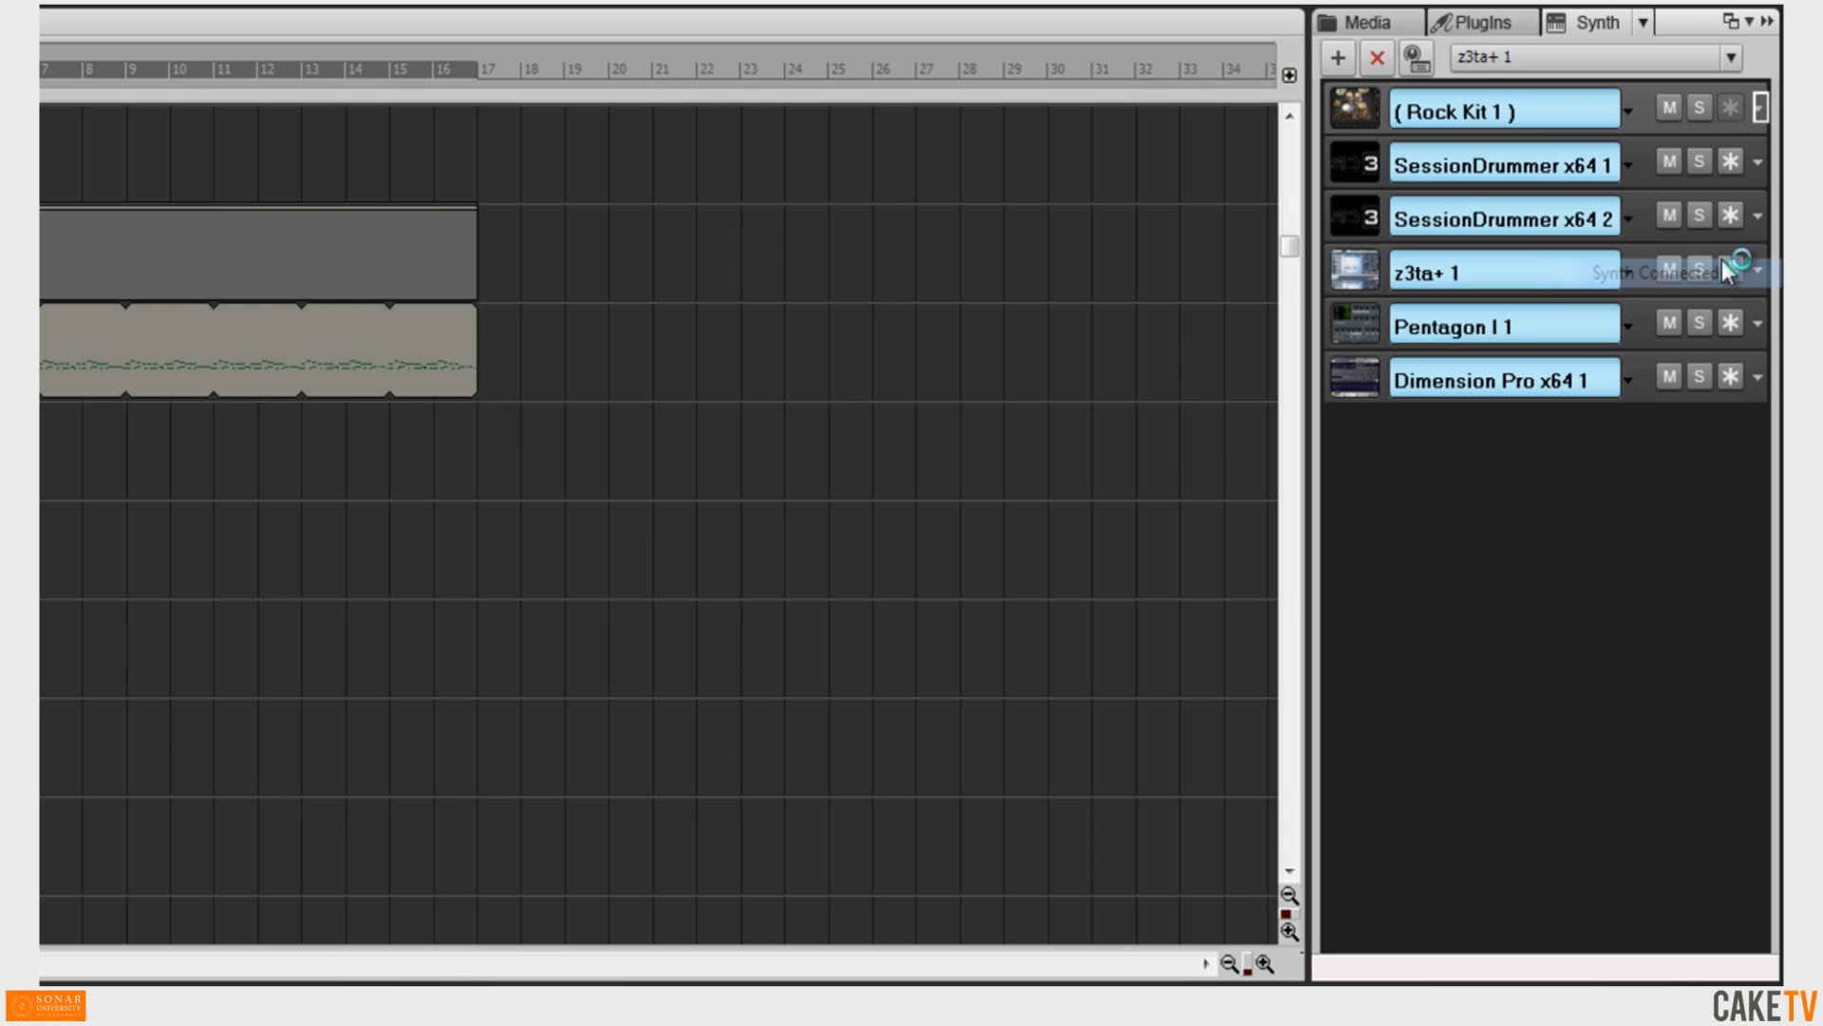
Examine the Synth Rack options menu, the Insert Synth Options dialog and the track selector list.
left_click(1643, 23)
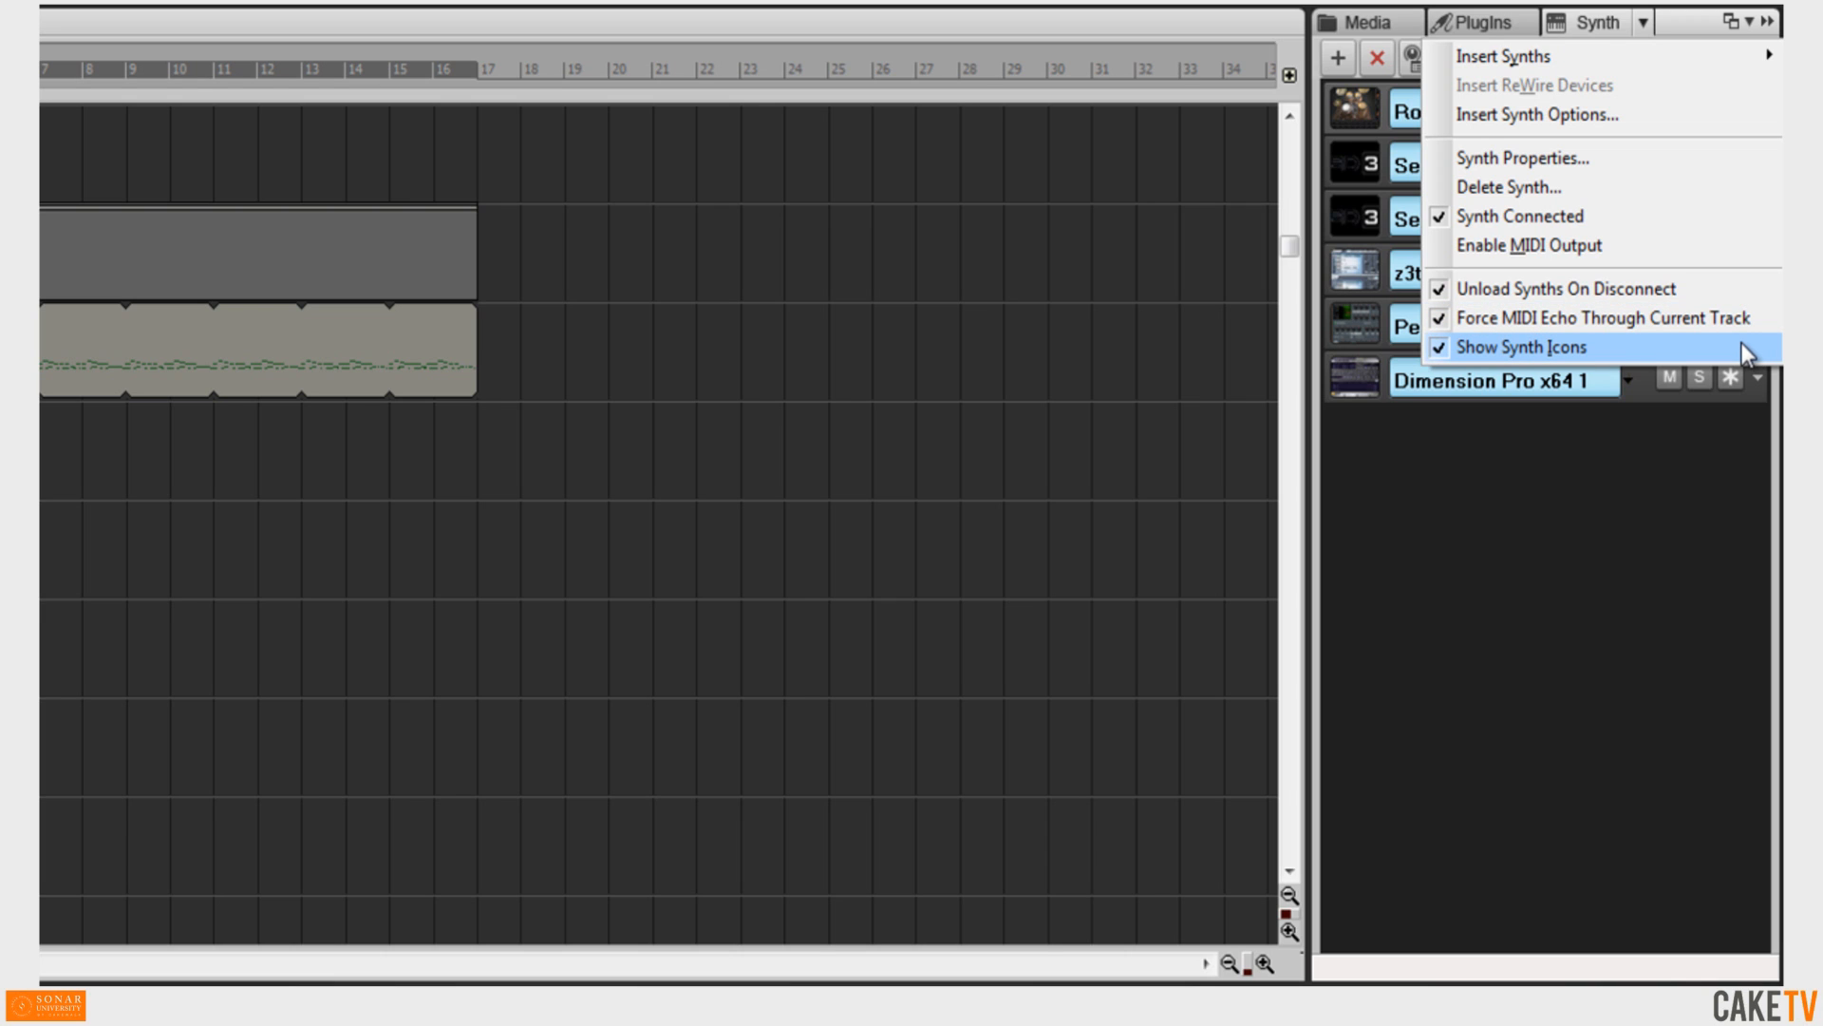
left_click(1654, 423)
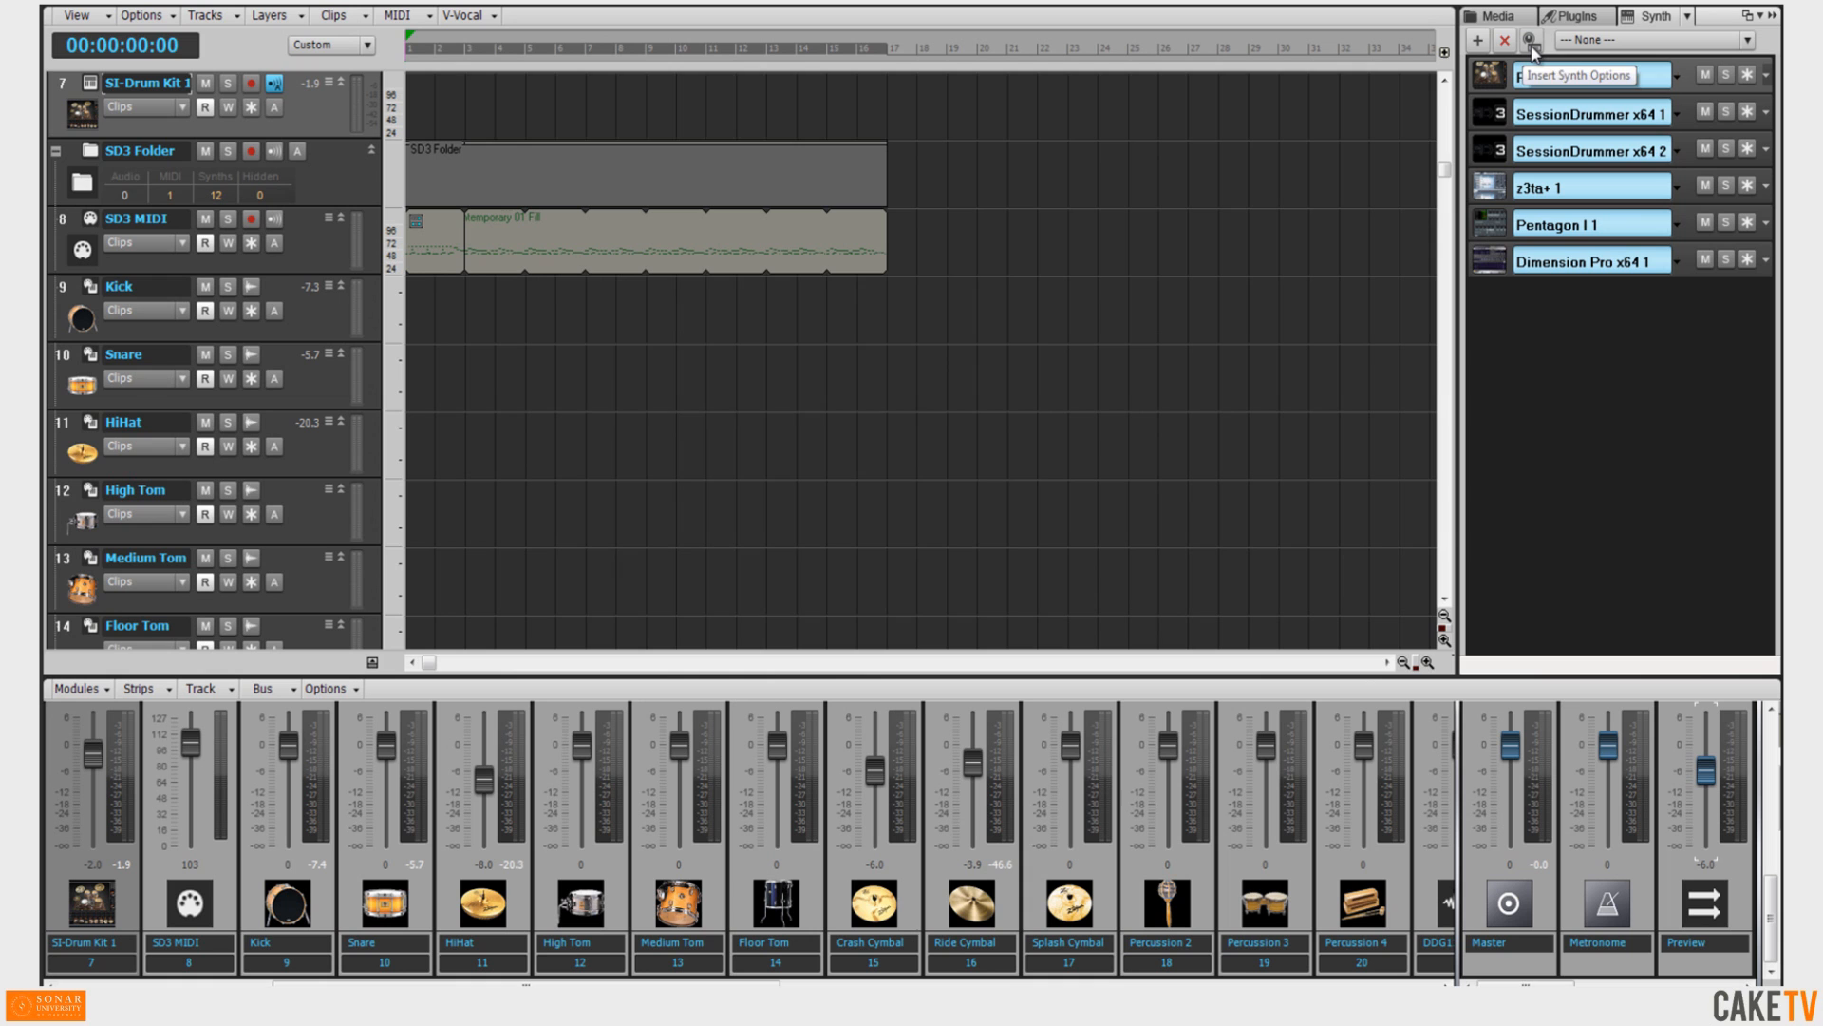
left_click(1530, 41)
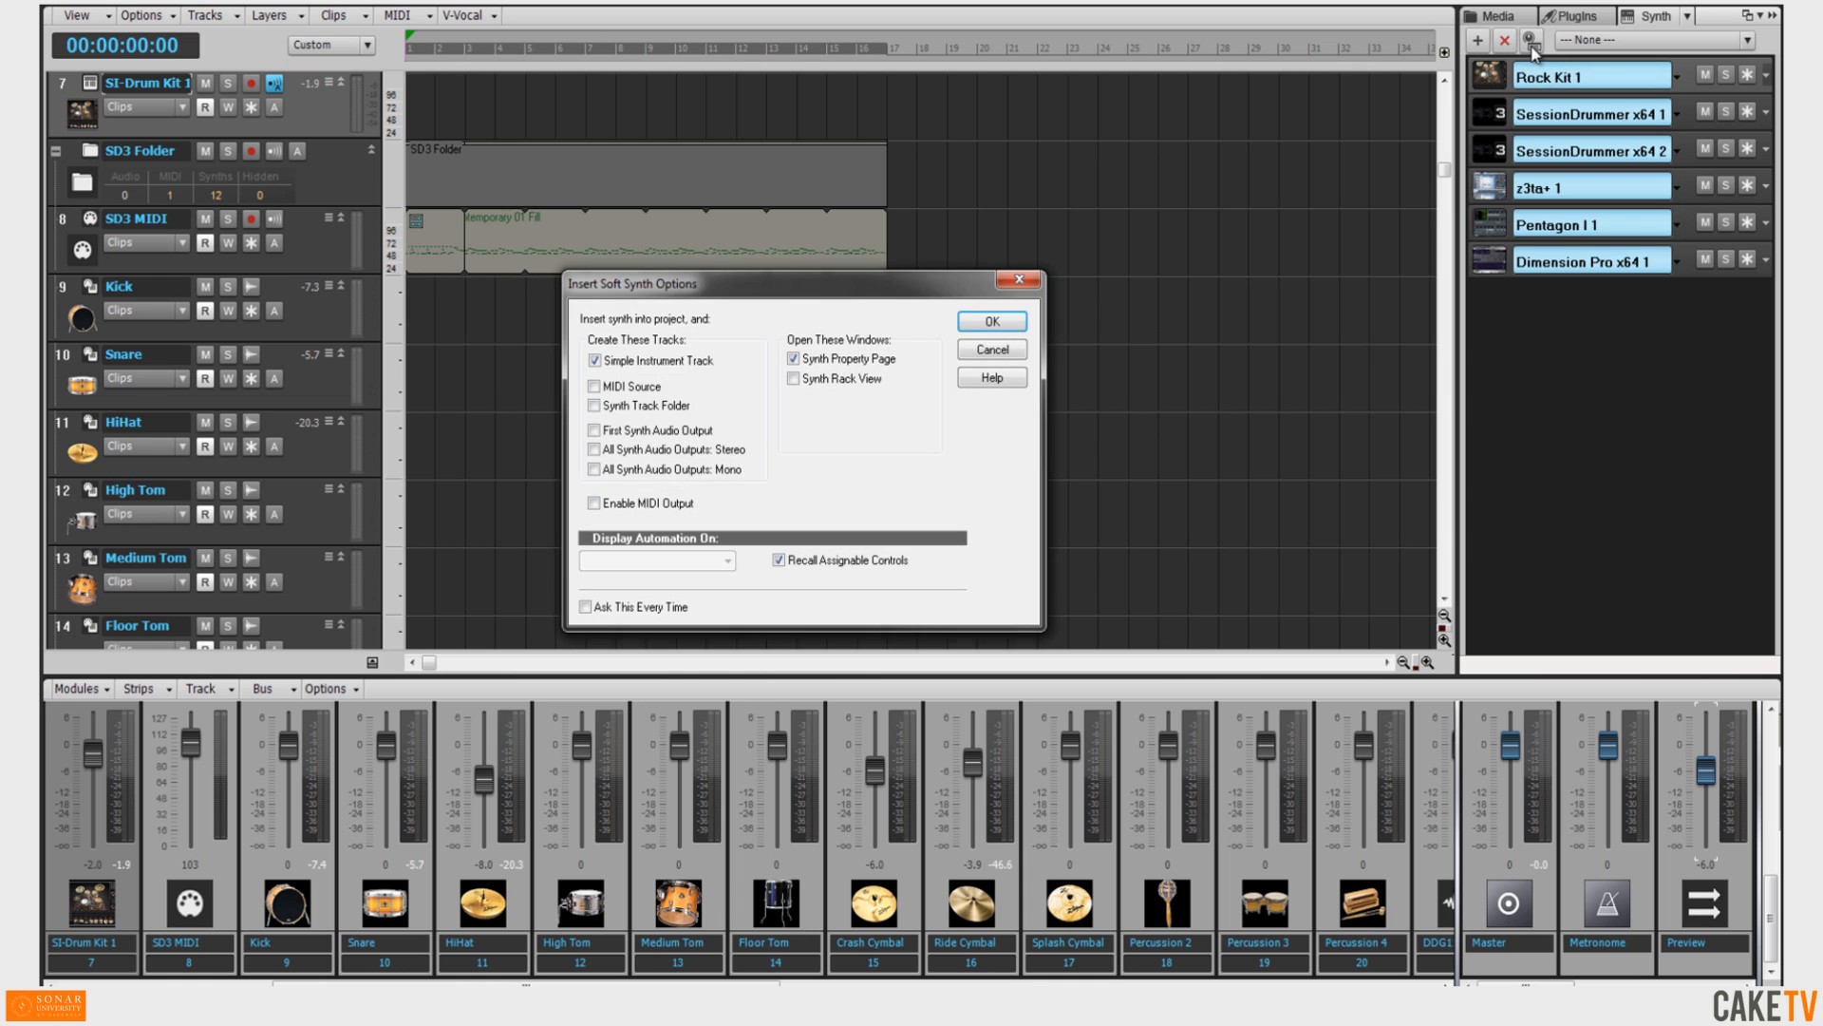
left_click(993, 324)
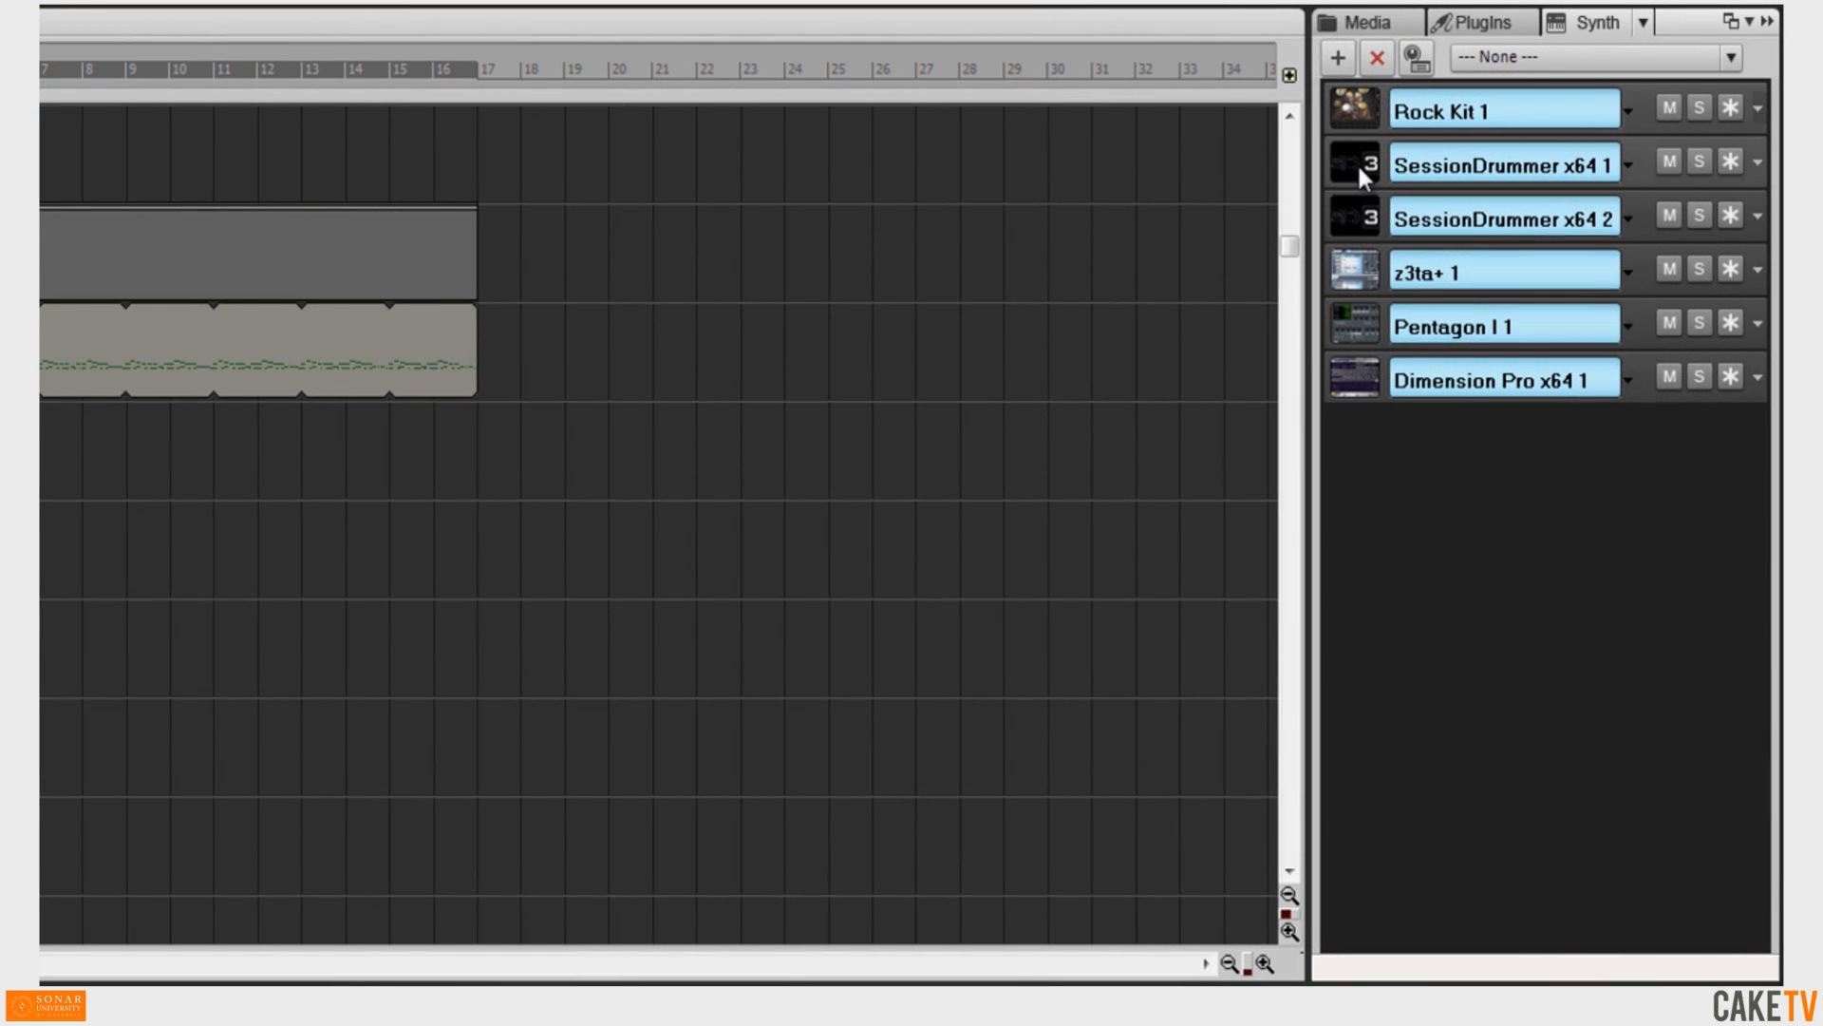
left_click(1729, 60)
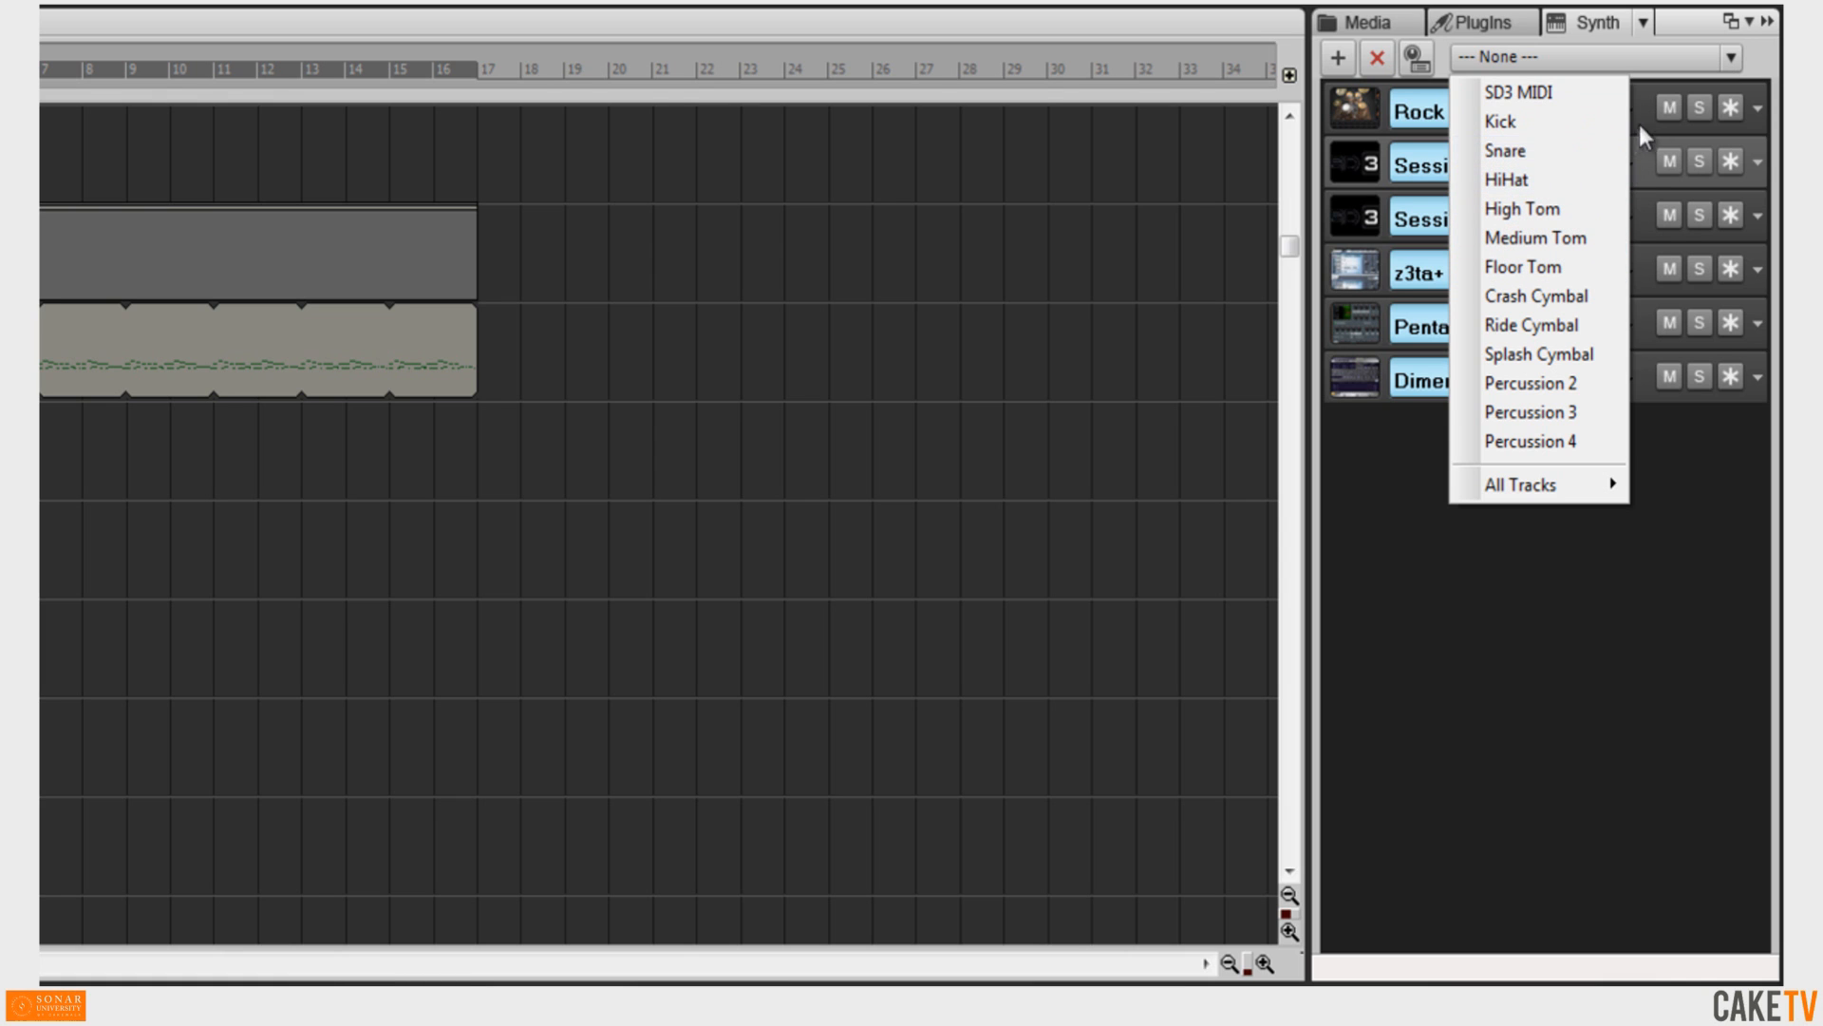
left_click(1753, 69)
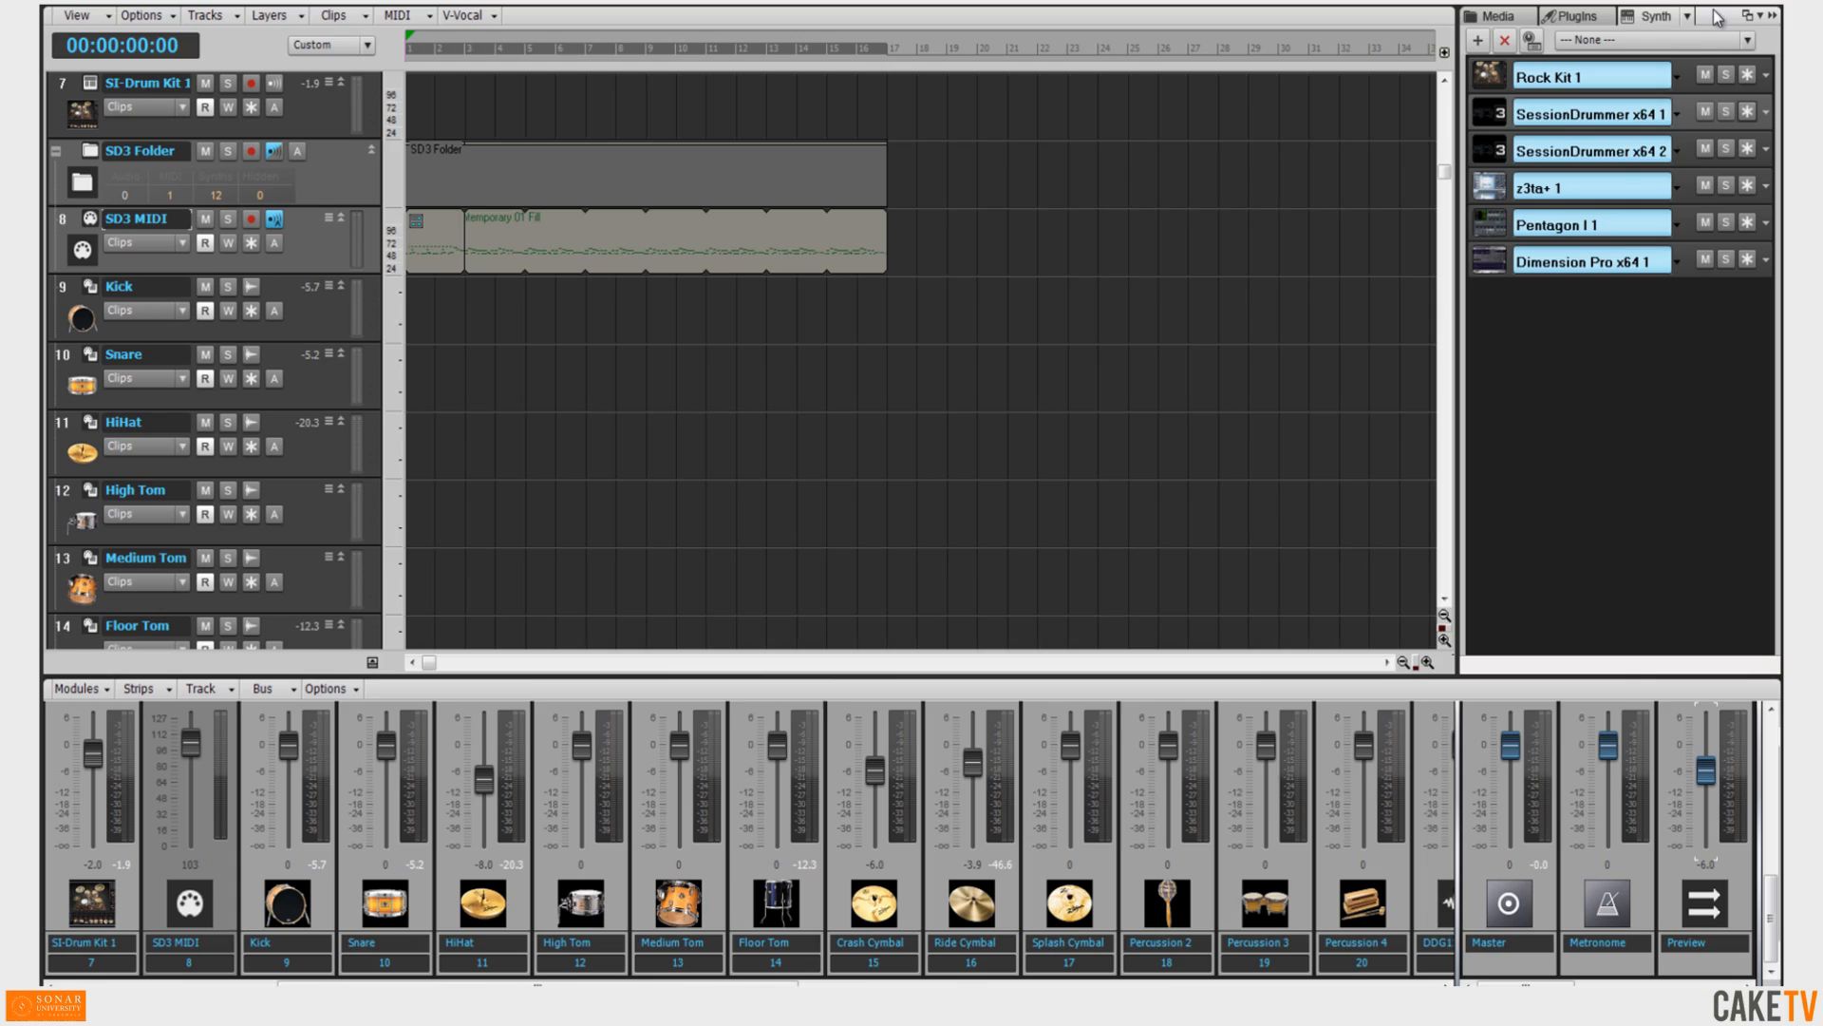
Dock the browser into the lower MultiDock and show its Synth Rack there.
left_click_drag(1717, 18, 1057, 679)
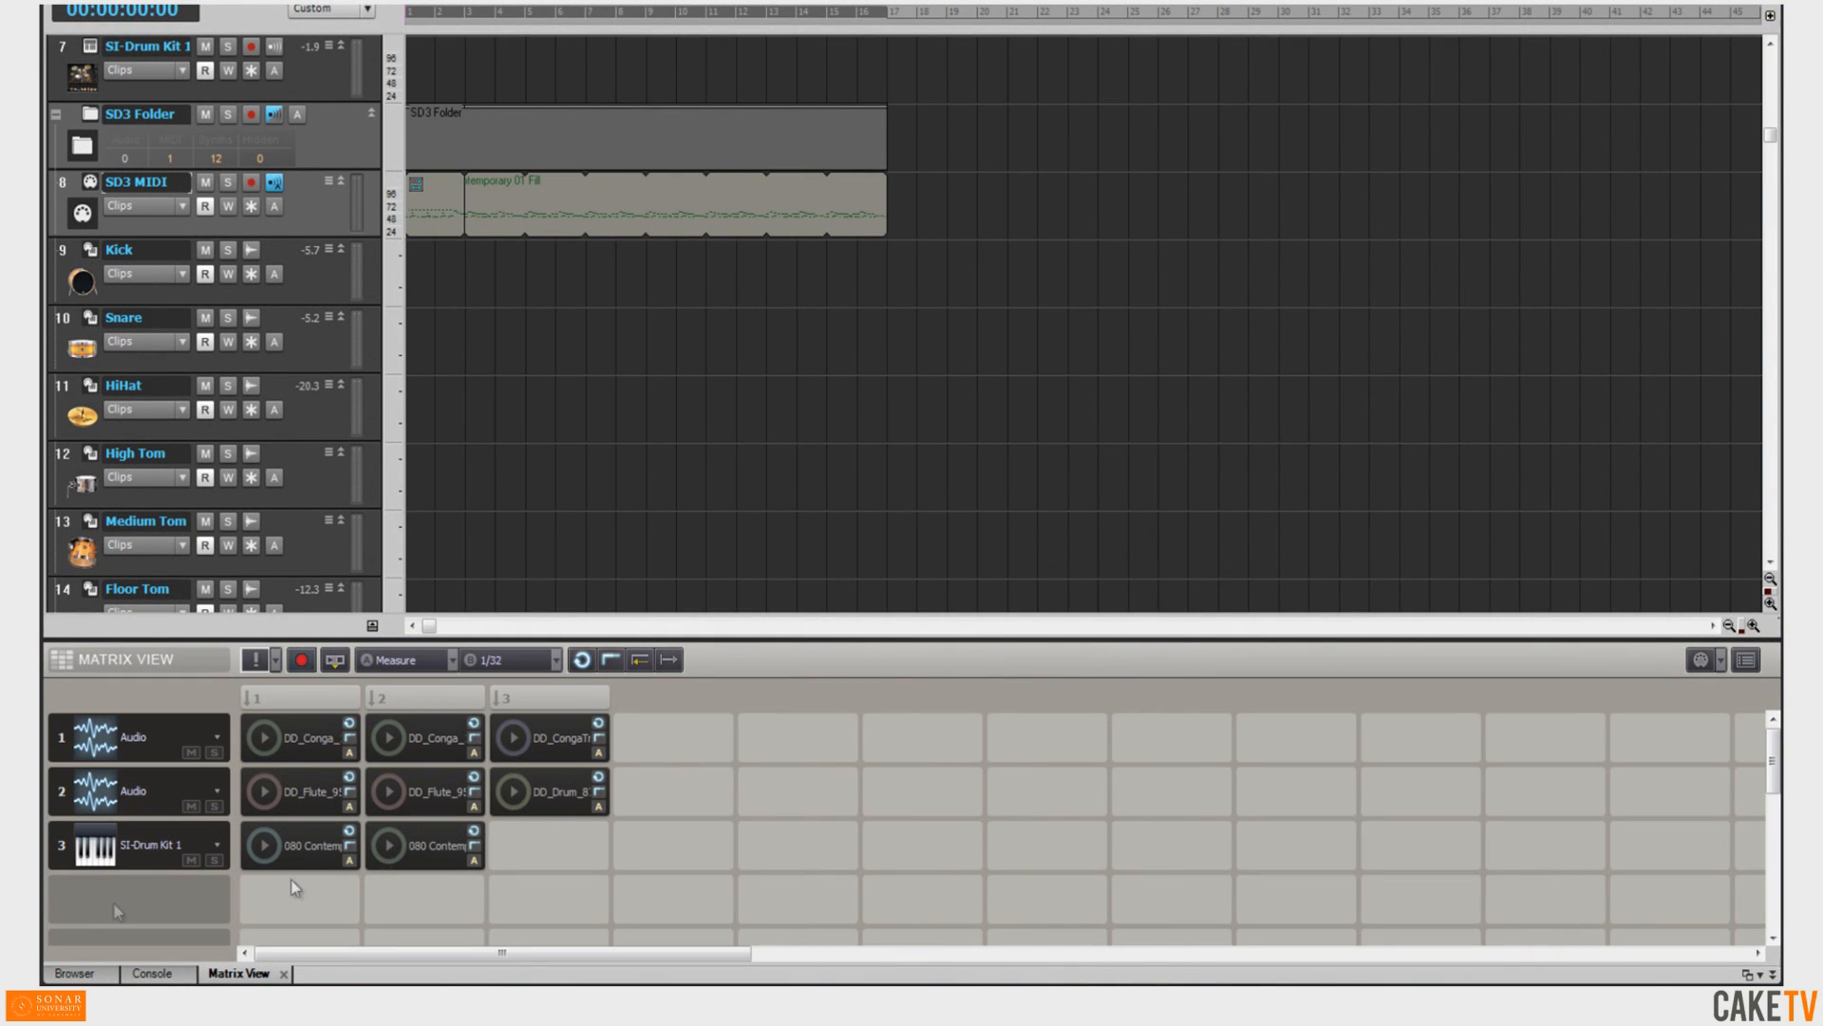
left_click(86, 973)
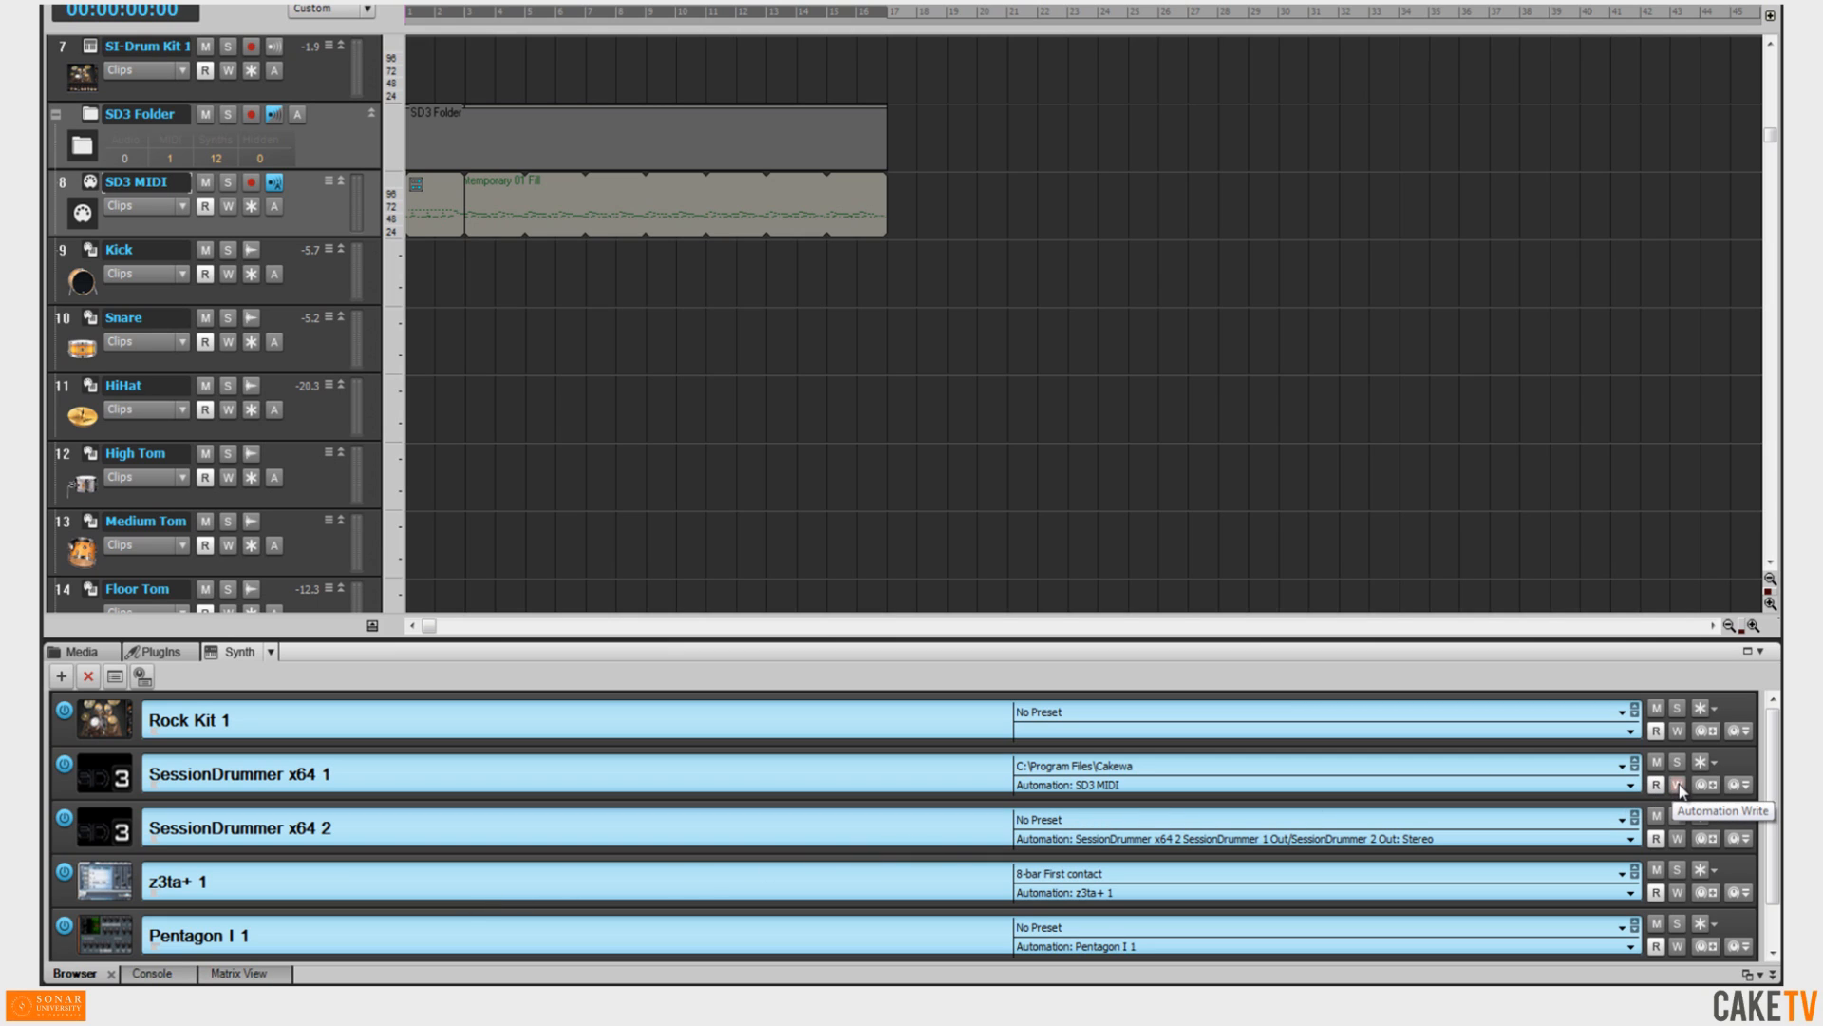
Expand SessionDrummer x64 1's assignable controls and assign Volume 01 as a control.
left_click(1735, 785)
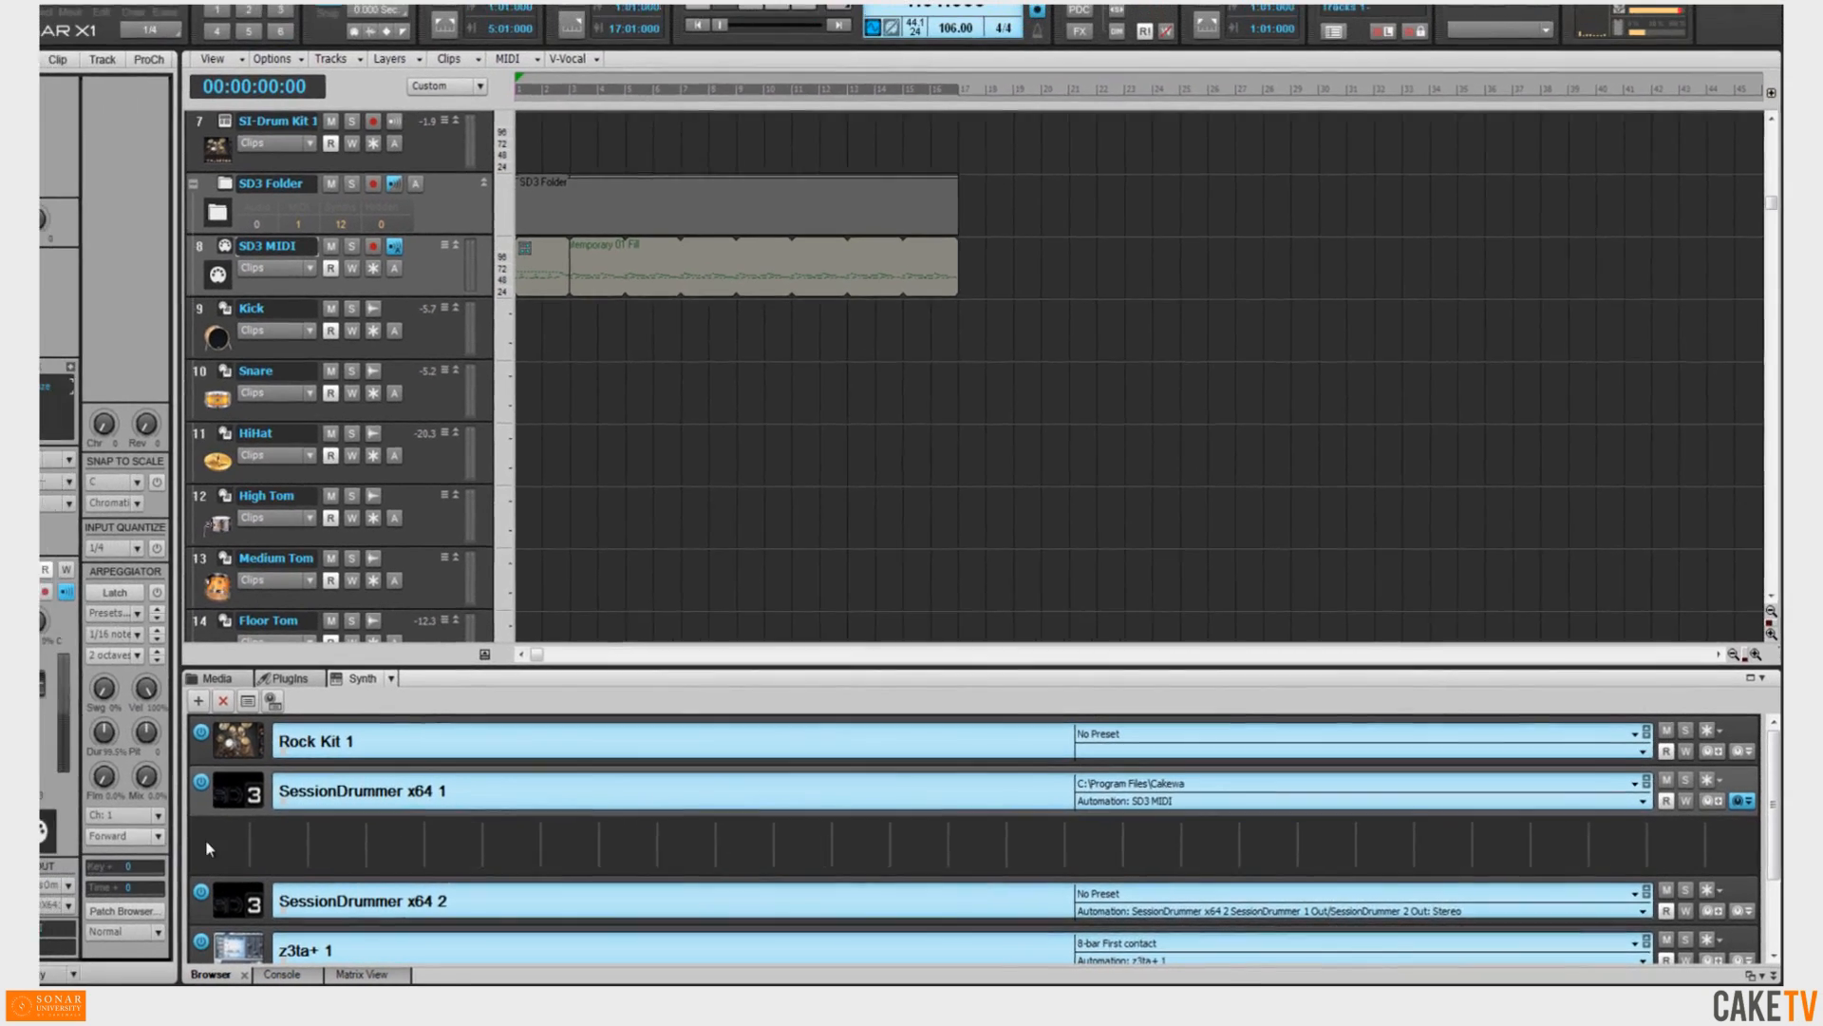
right_click(87, 825)
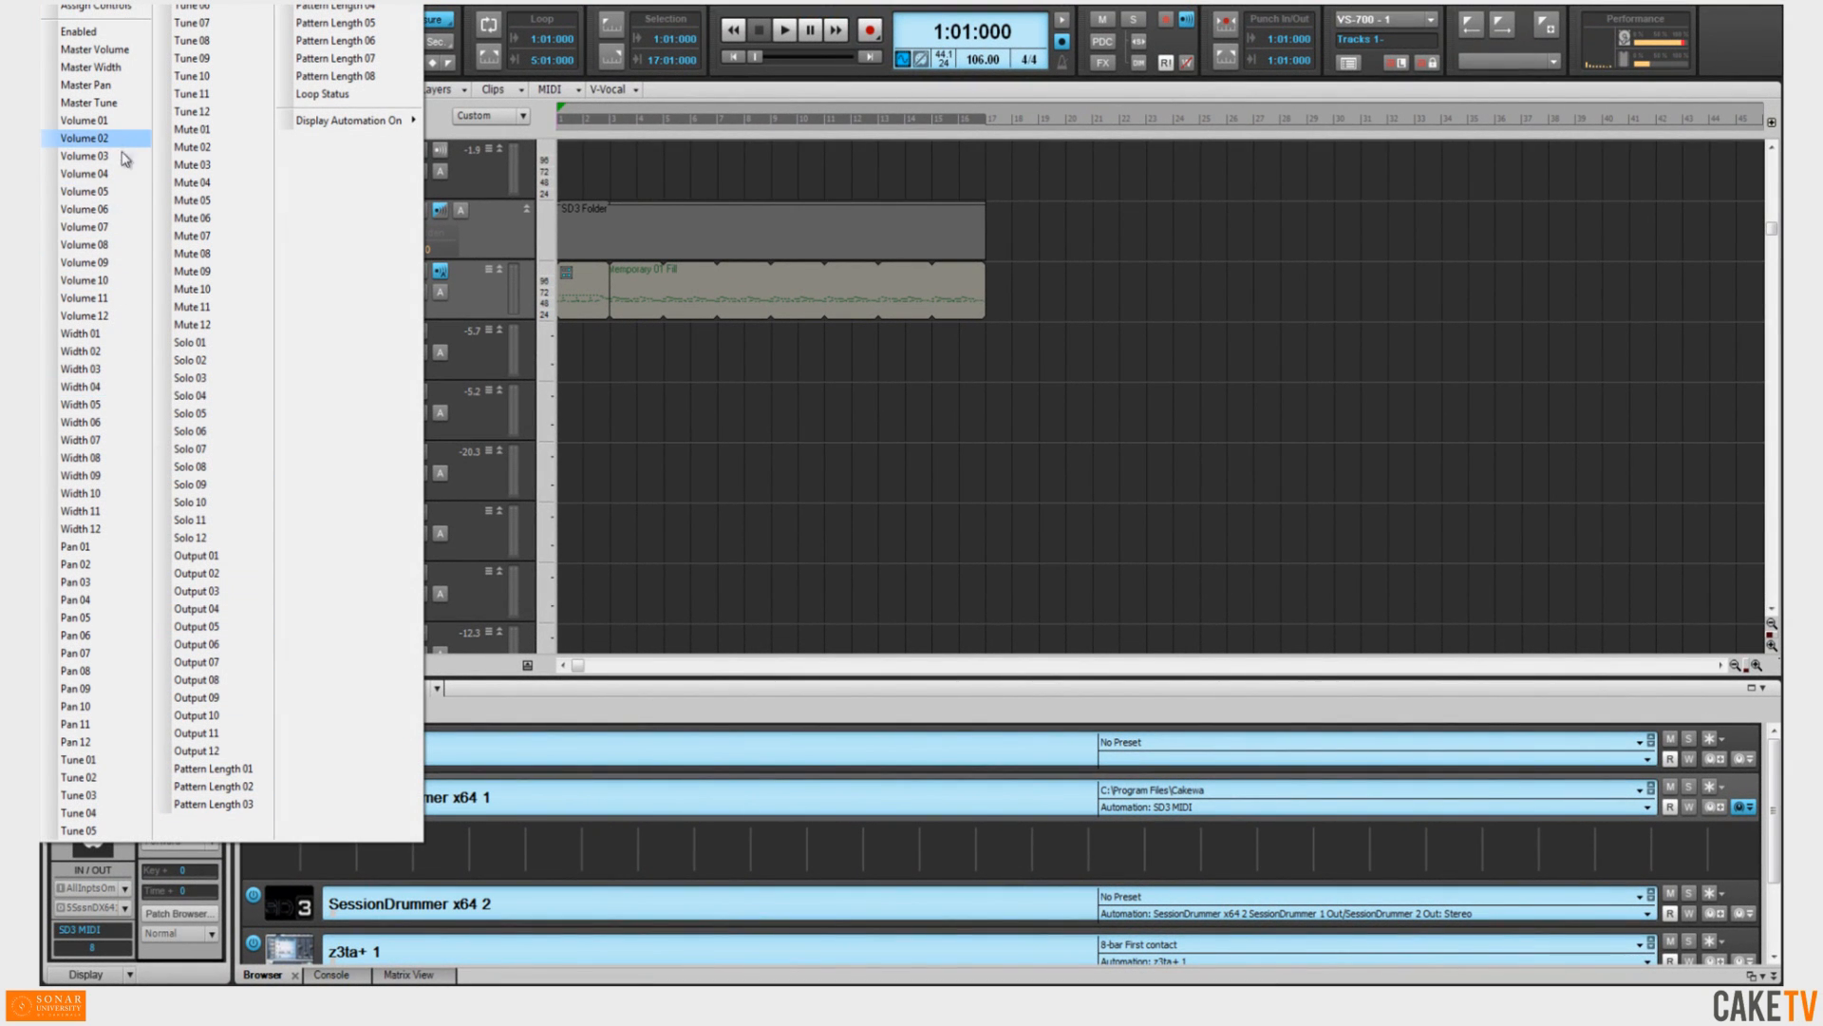
left_click(134, 121)
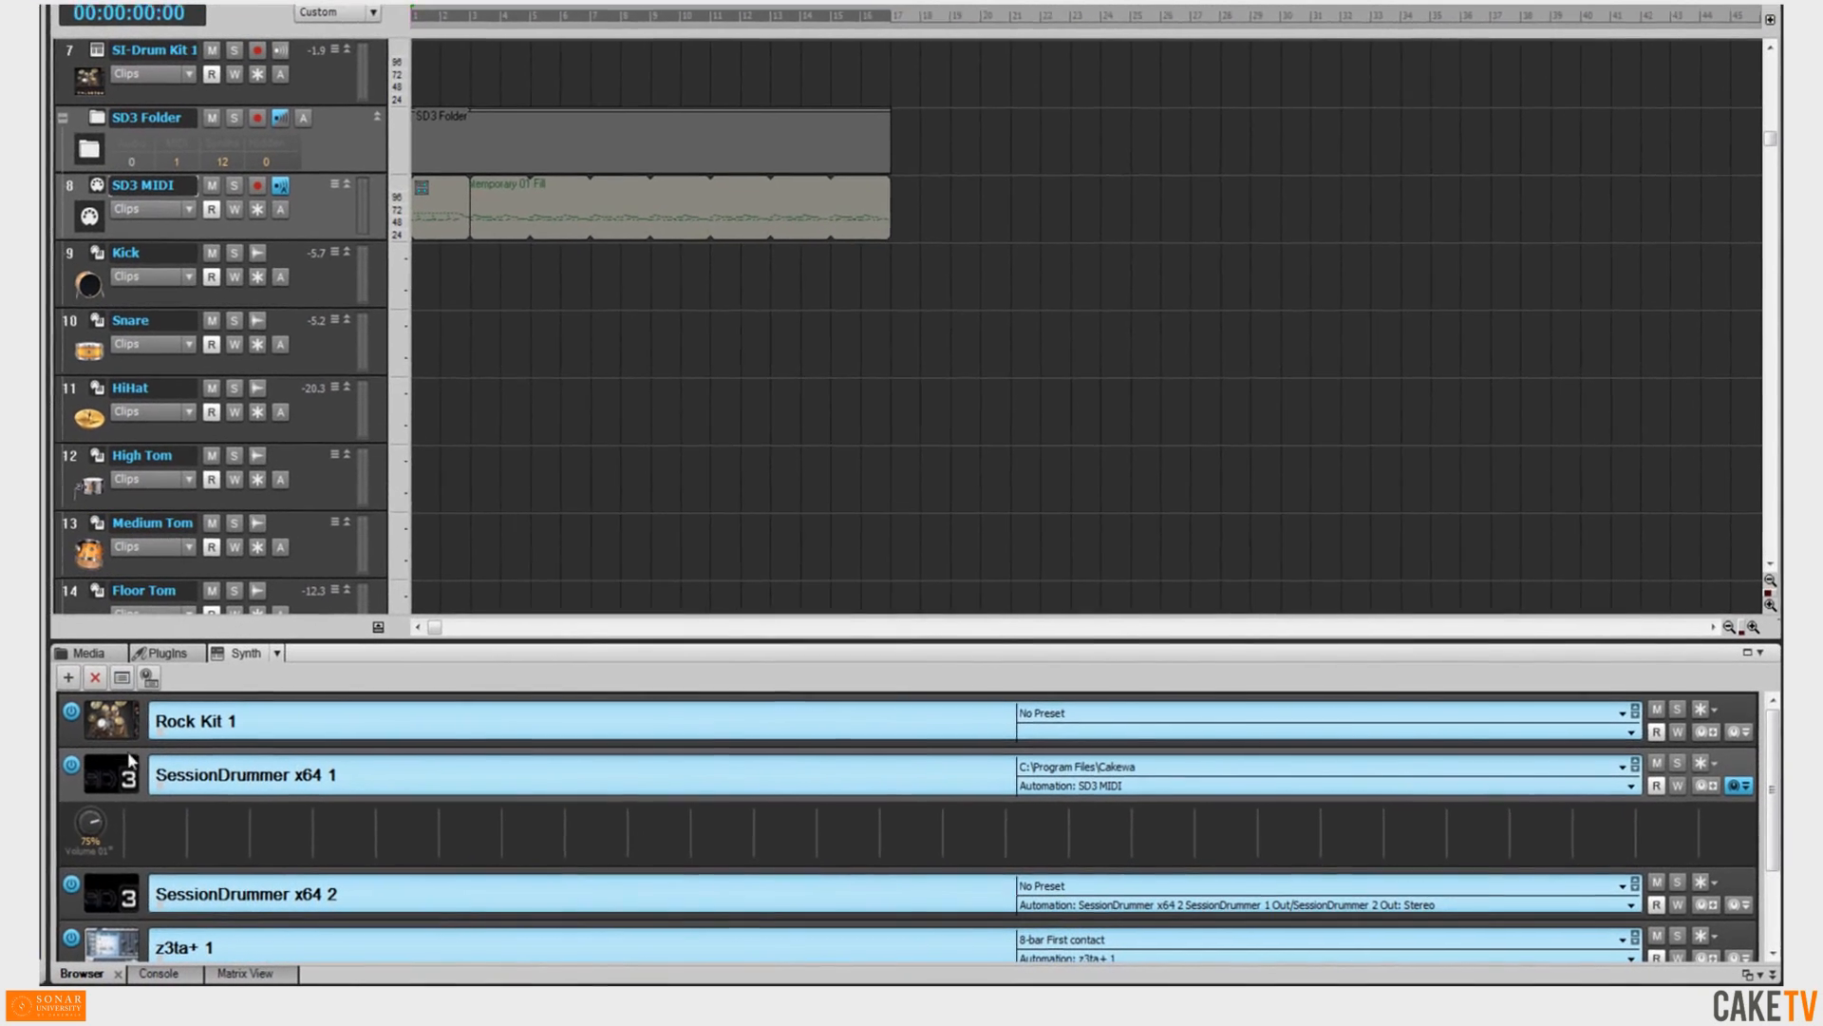
Open SessionDrummer's mixer and use Learn to assign the channel 2 to 8 volume faders as rack controls.
left_click(121, 777)
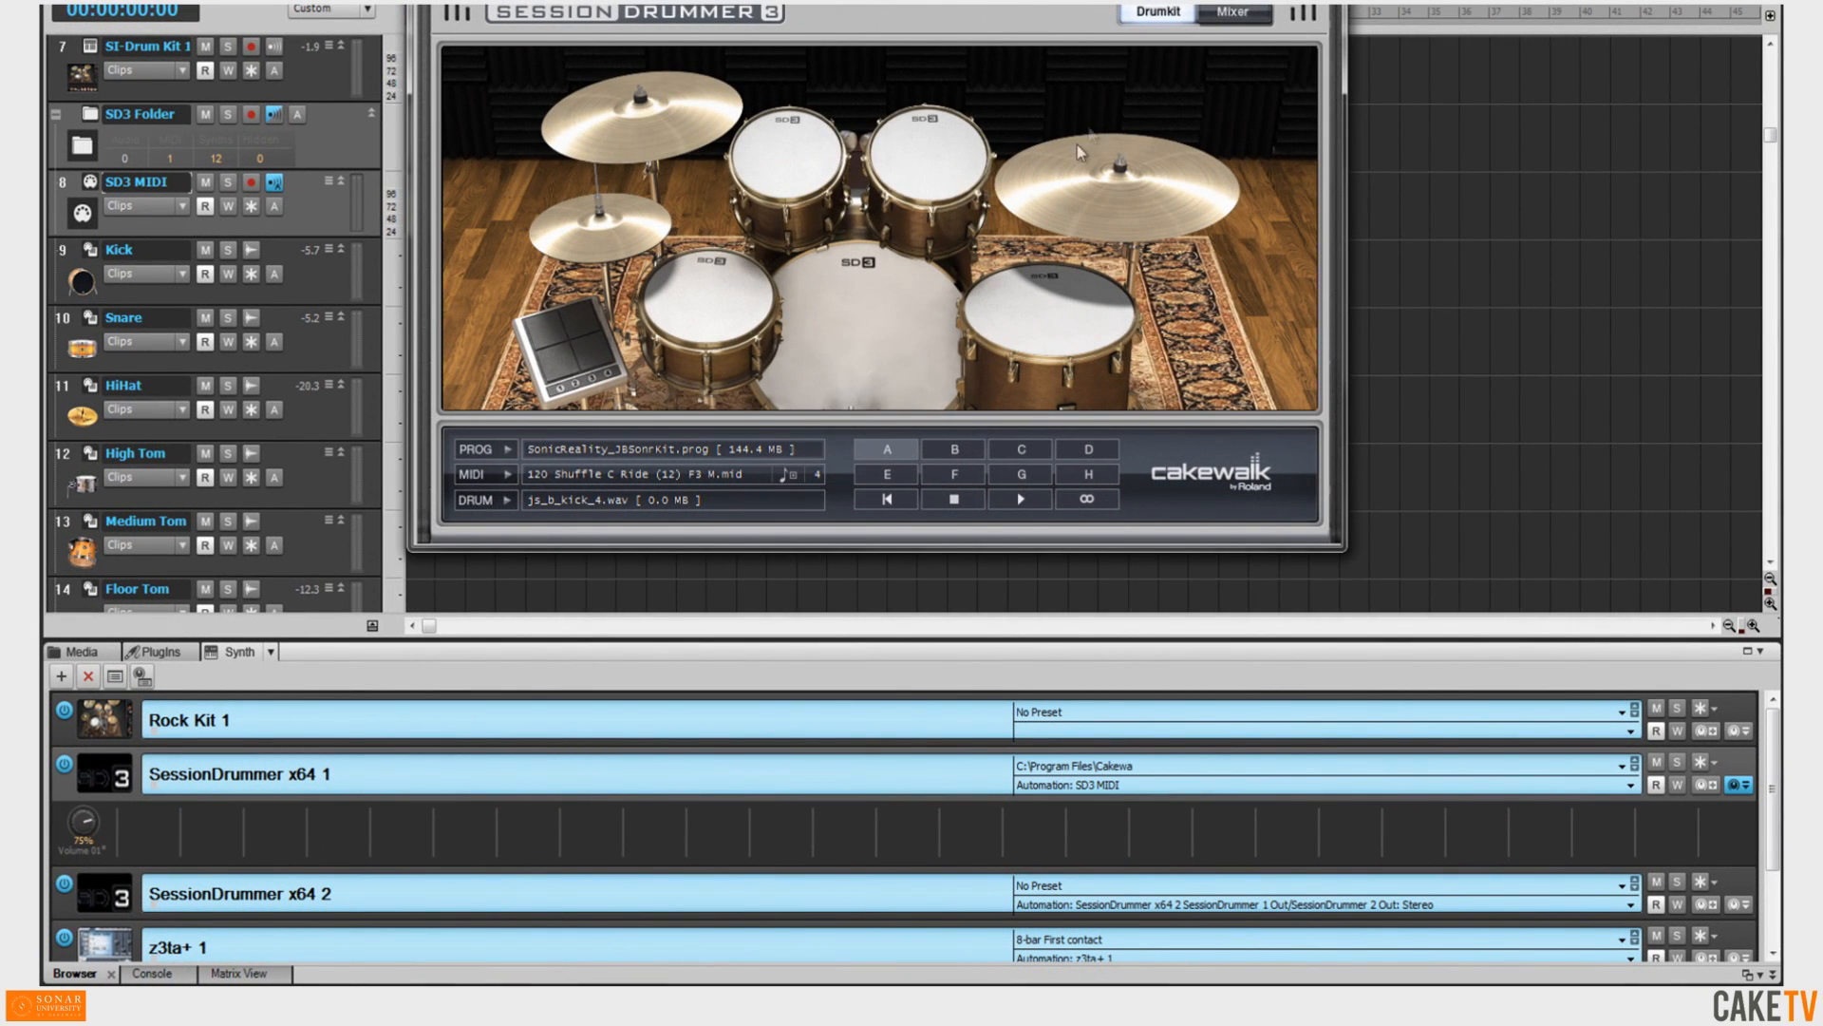
left_click(1233, 12)
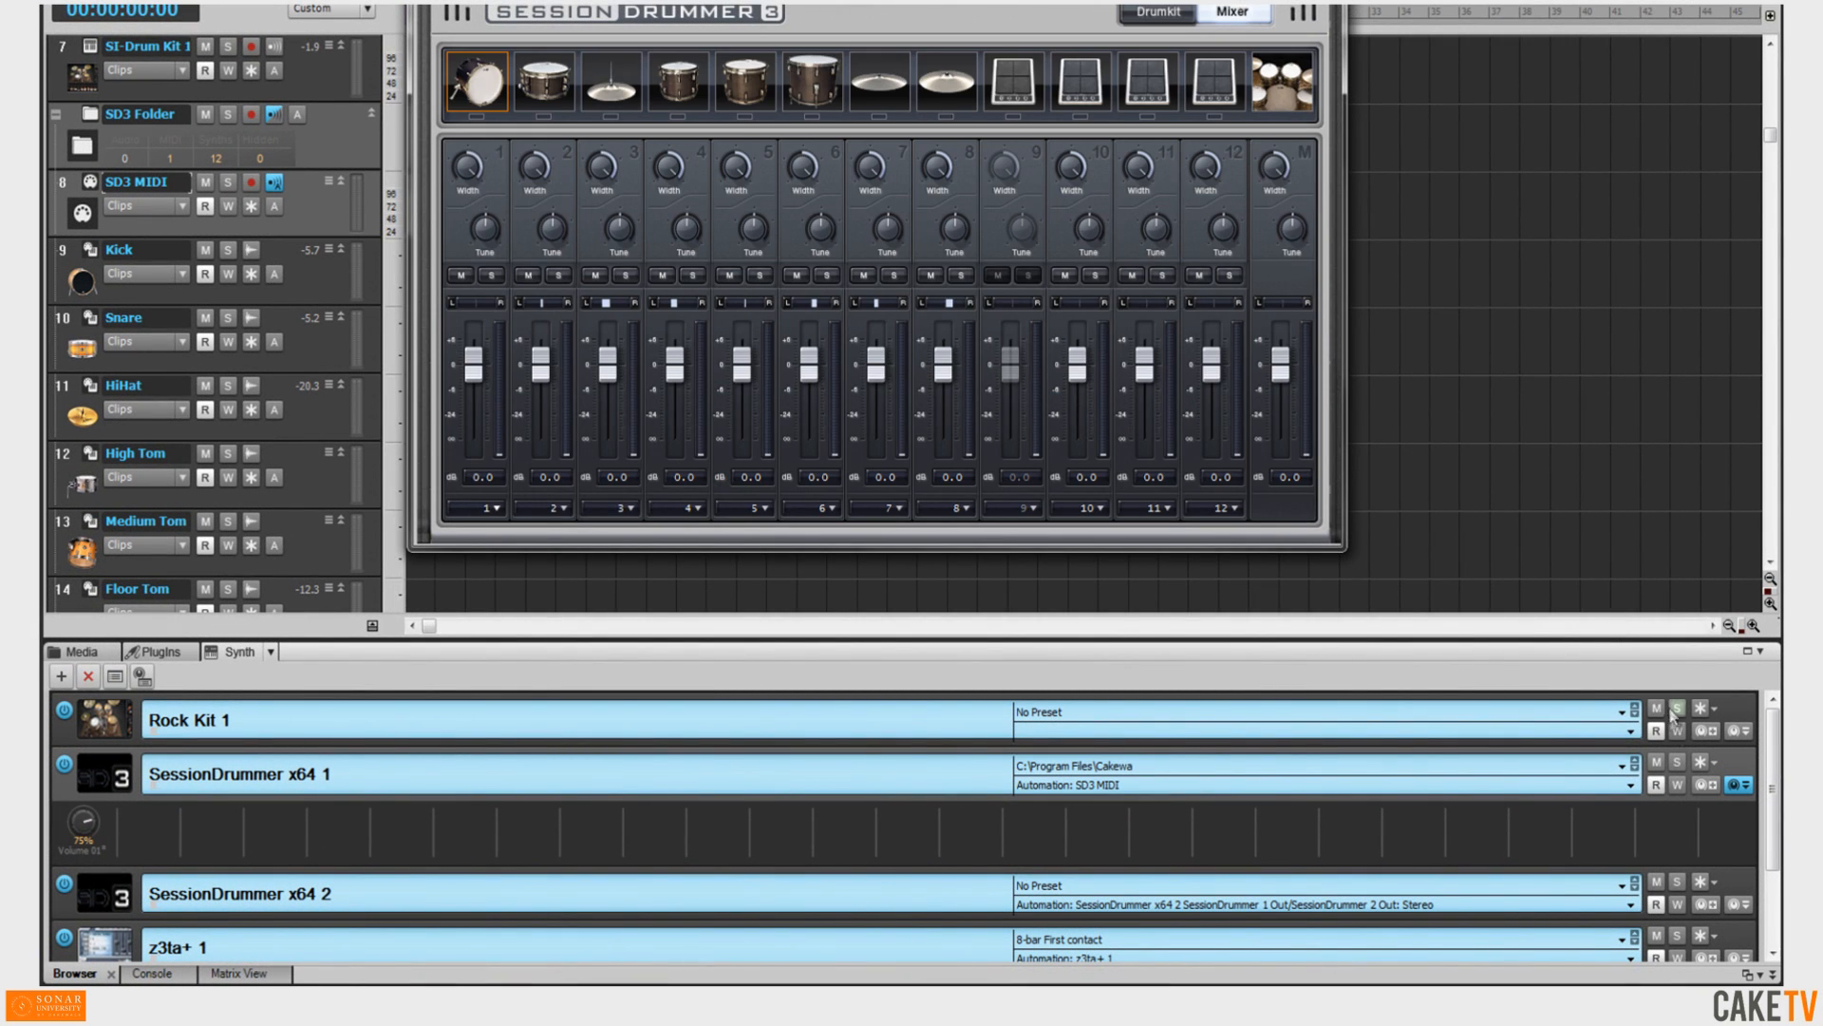
left_click(1706, 789)
left_click_drag(541, 365, 956, 370)
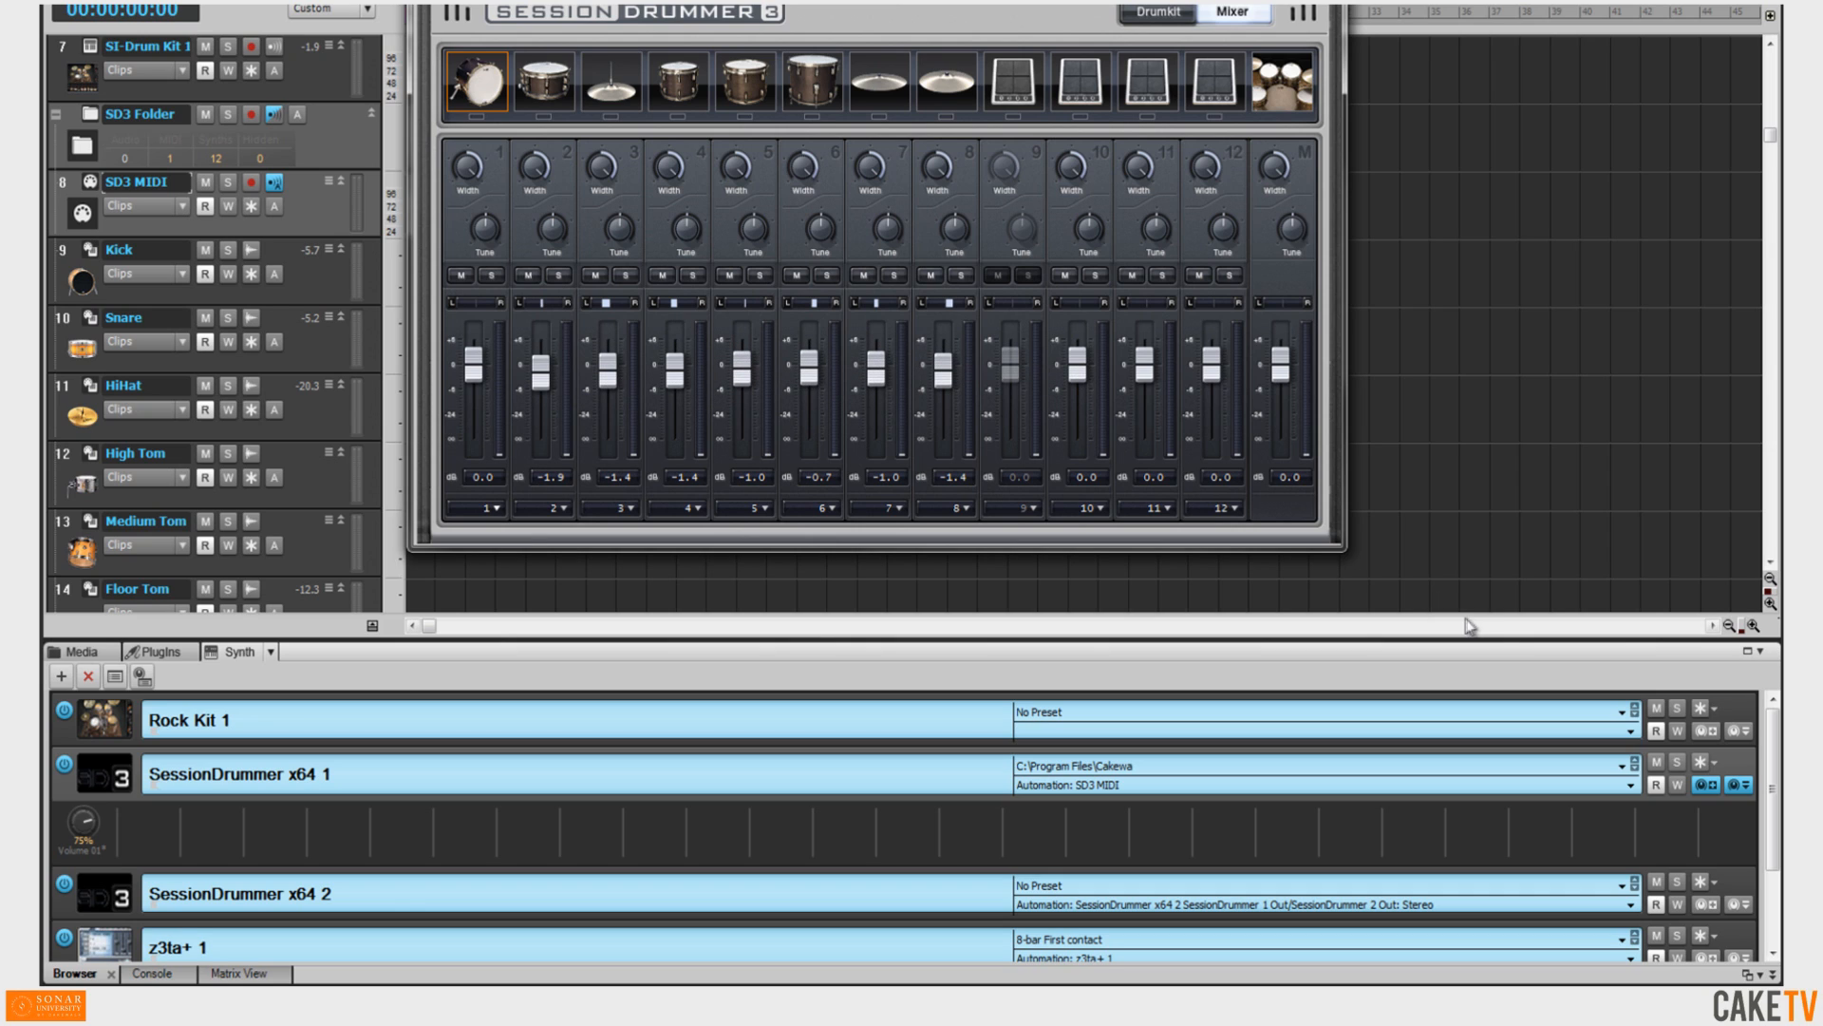
left_click(1715, 786)
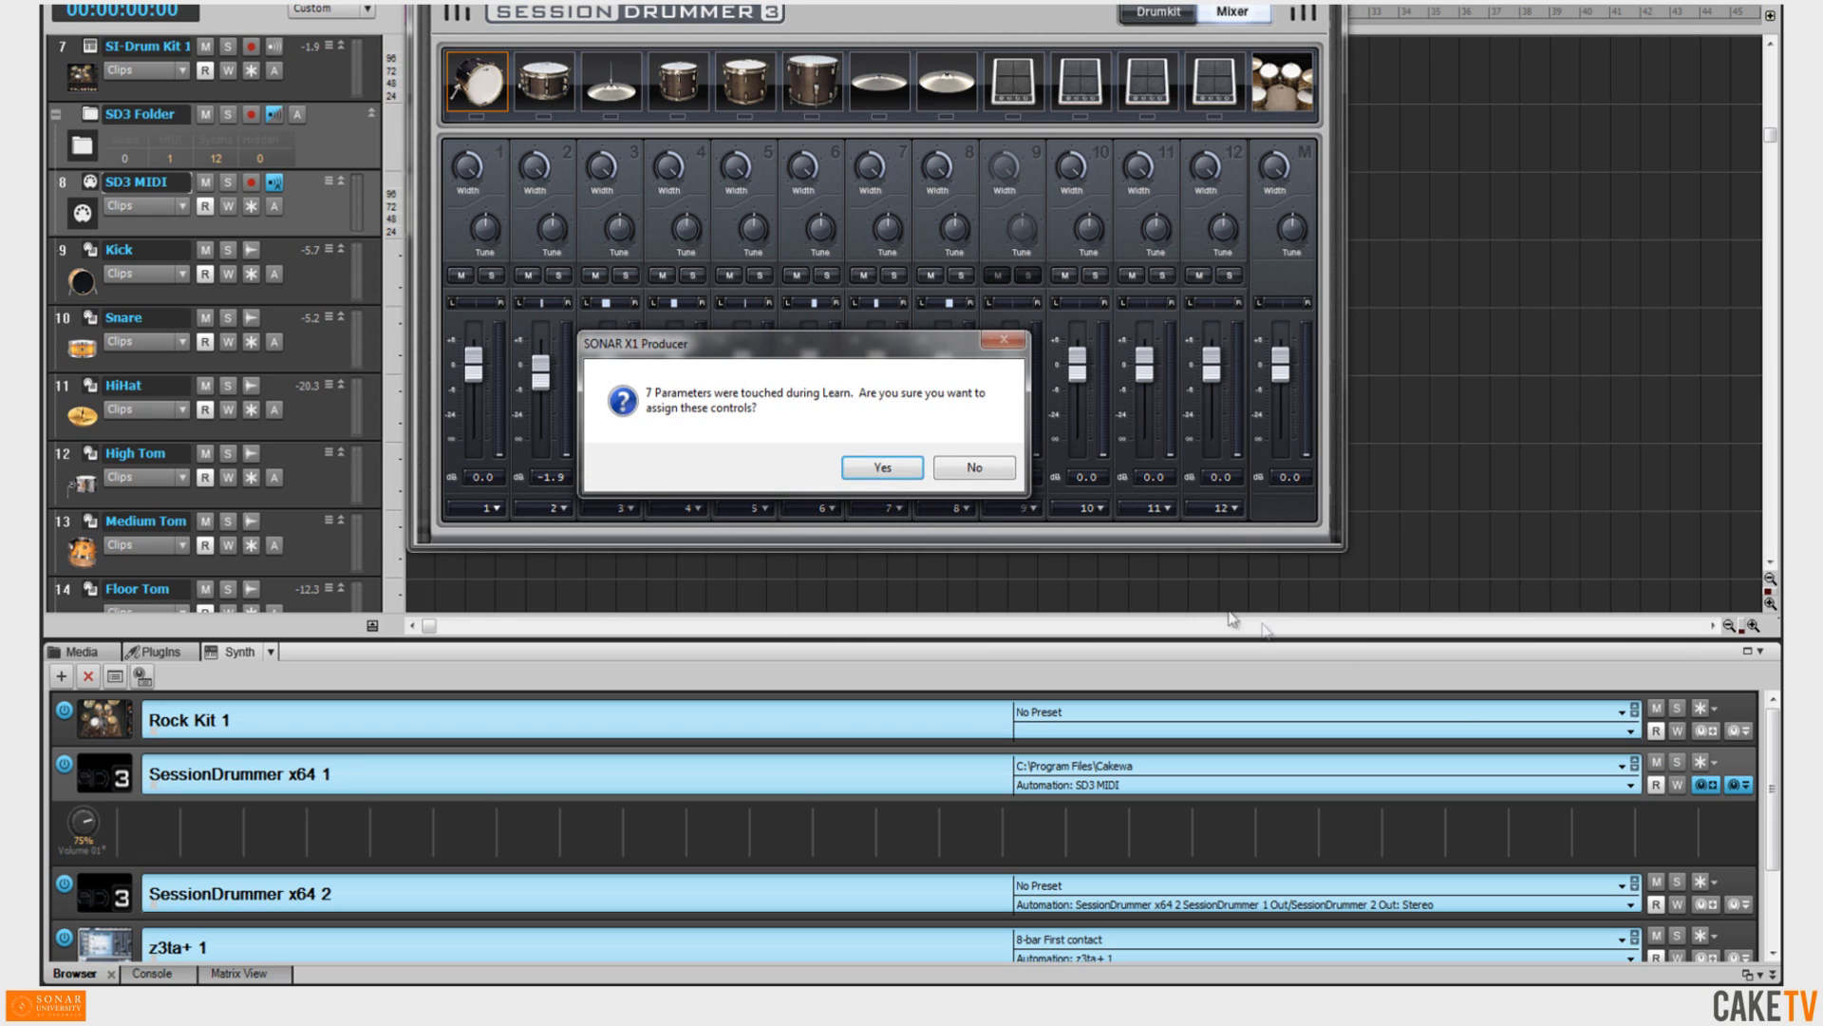
left_click(875, 469)
Adjust the learned volume knobs in the Synth Rack.
left_click_drag(83, 827, 400, 816)
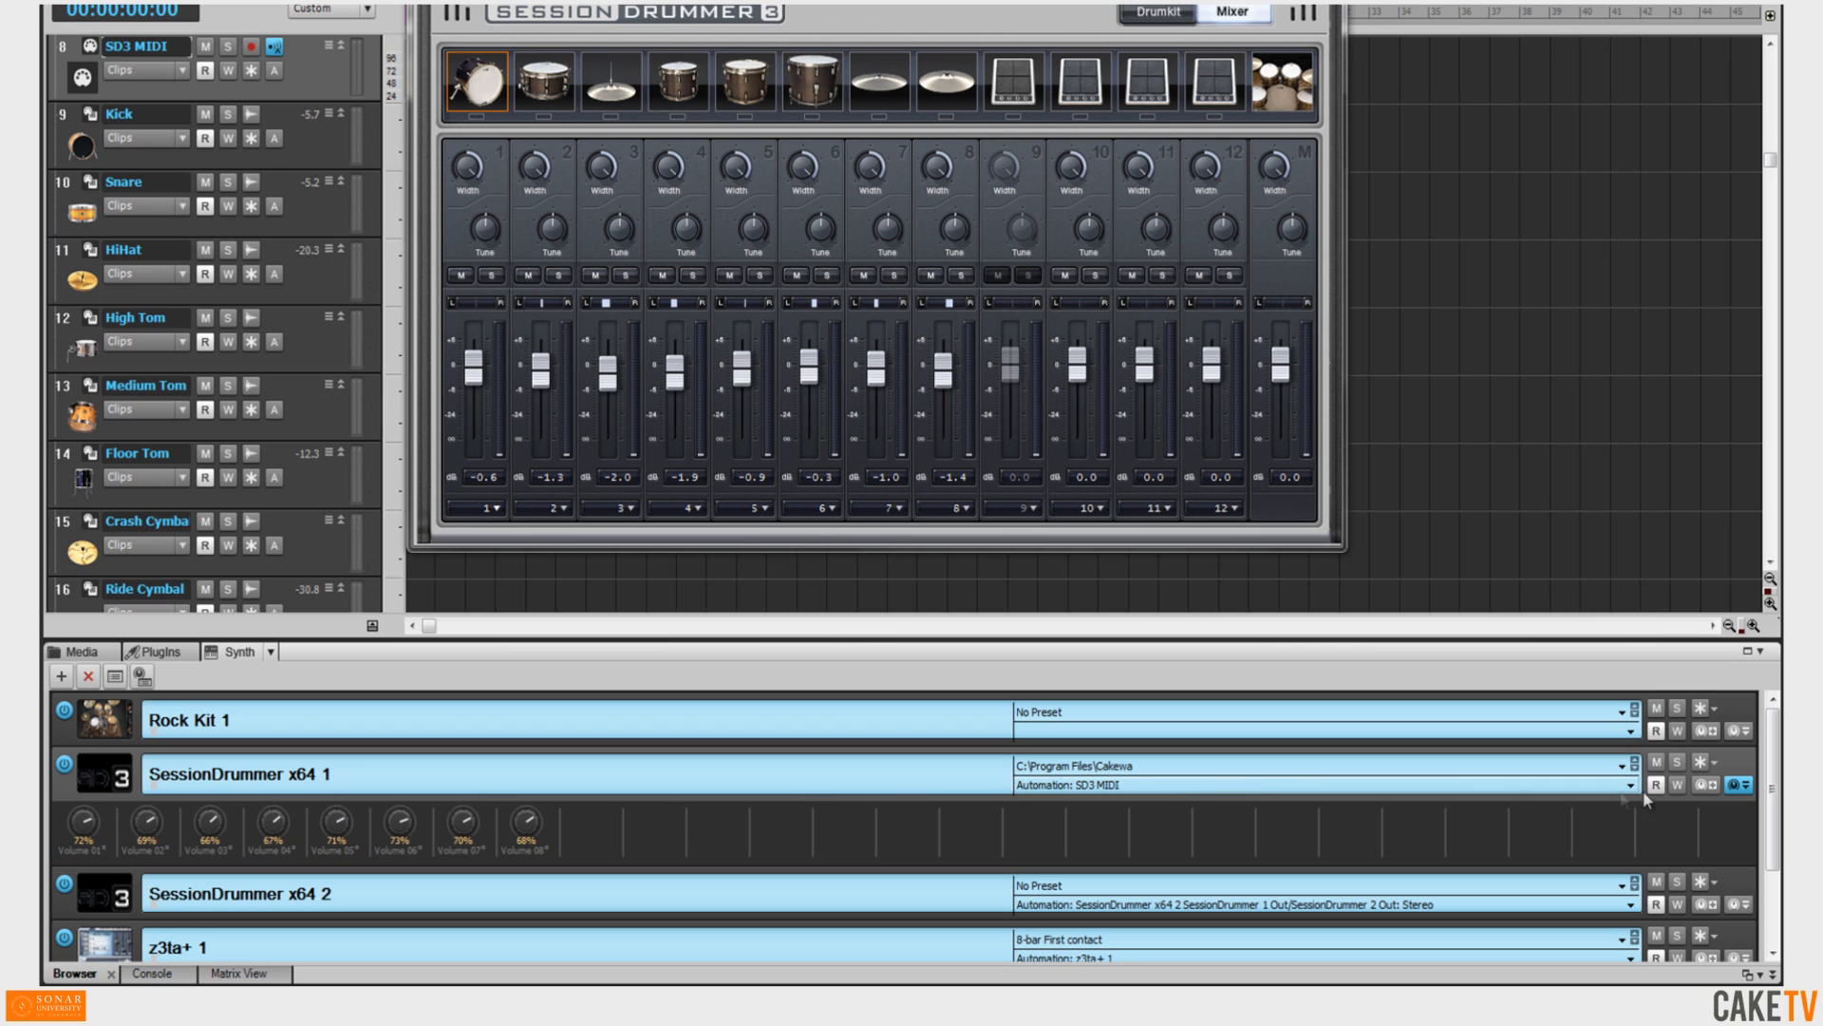
Expand the assignable controls of Dimension Pro x64 1.
left_click_drag(1772, 788, 1762, 945)
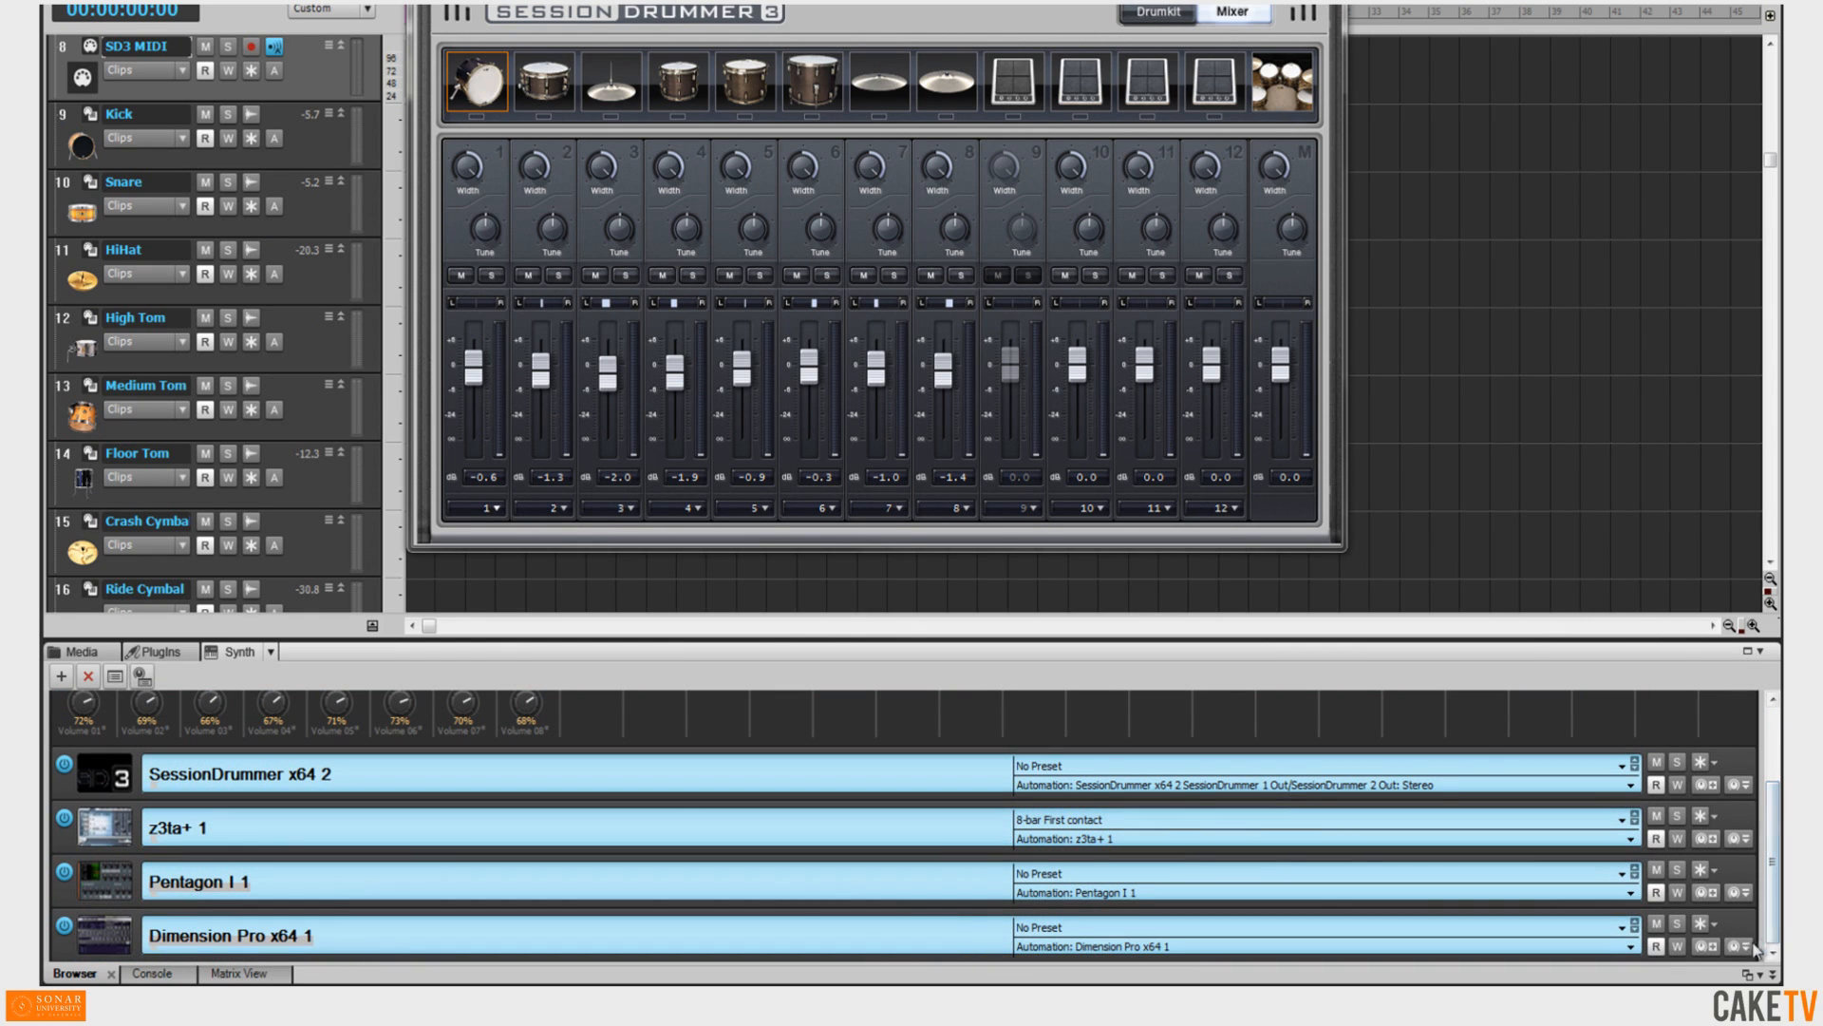
left_click(1740, 946)
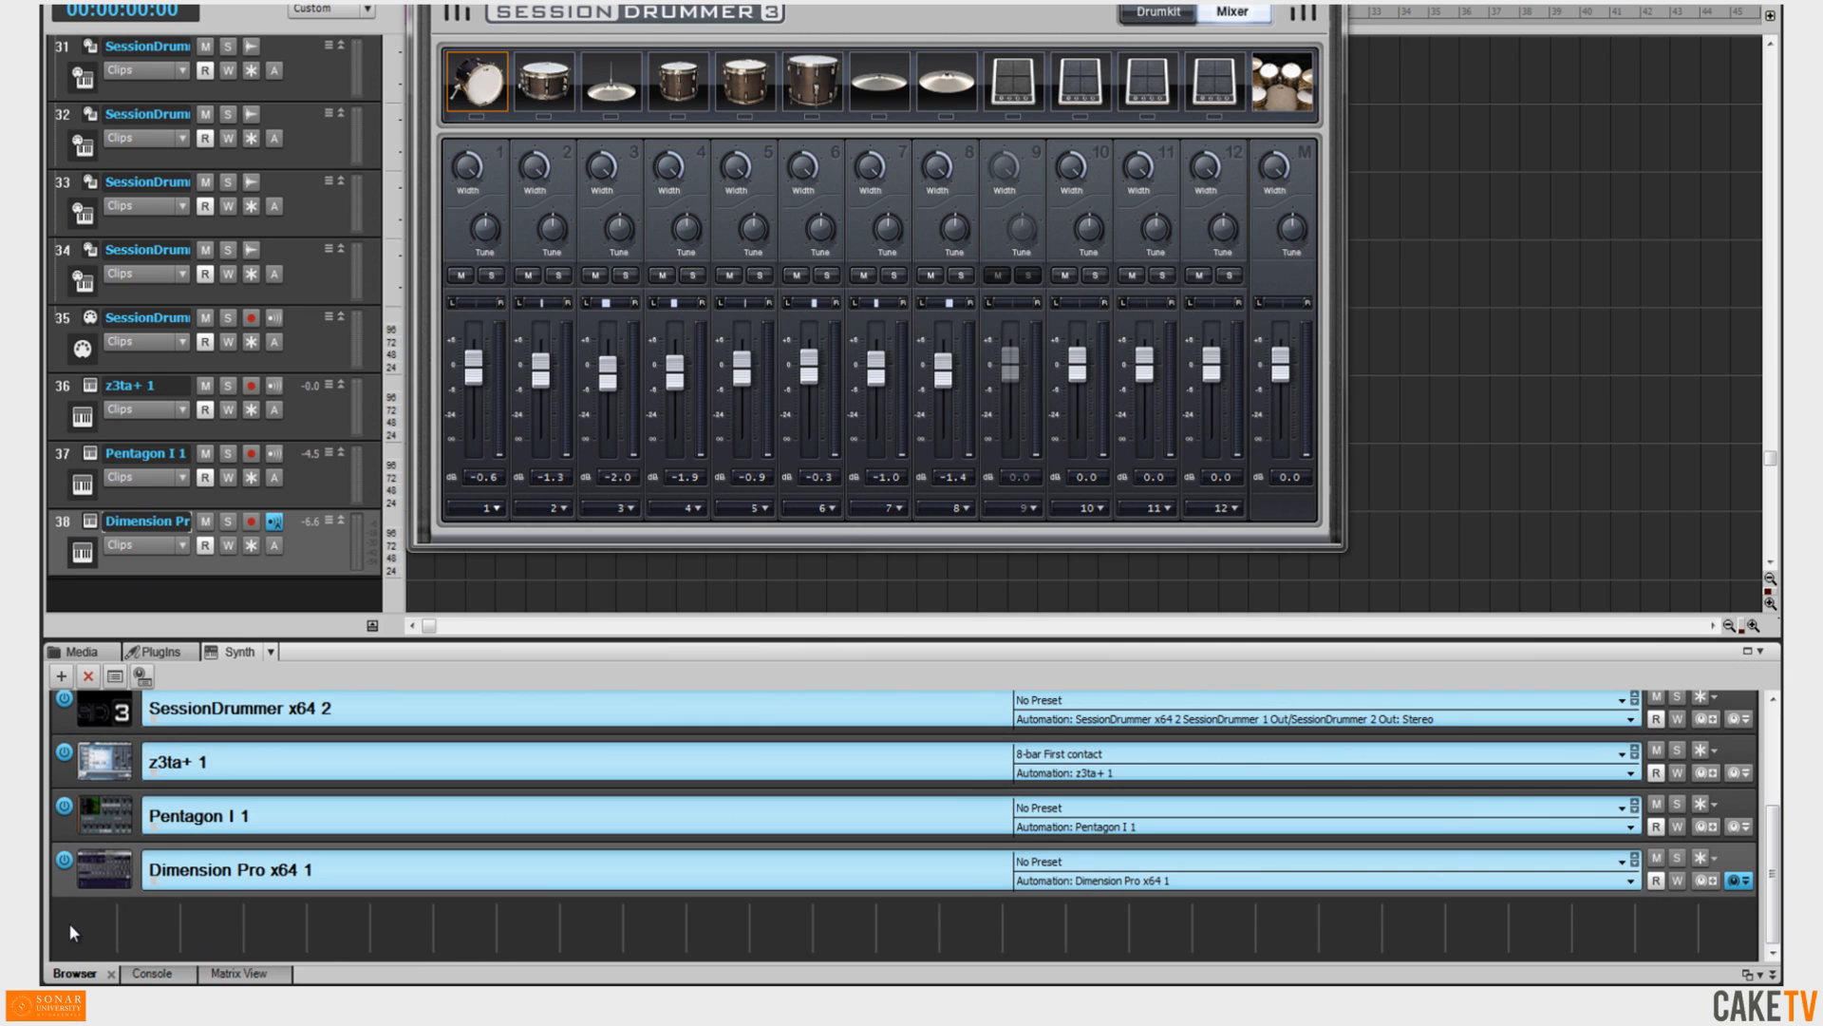
Open Dimension Pro's interface and use Learn to assign its filter Cutoff and Resonance as rack controls.
left_click(94, 872)
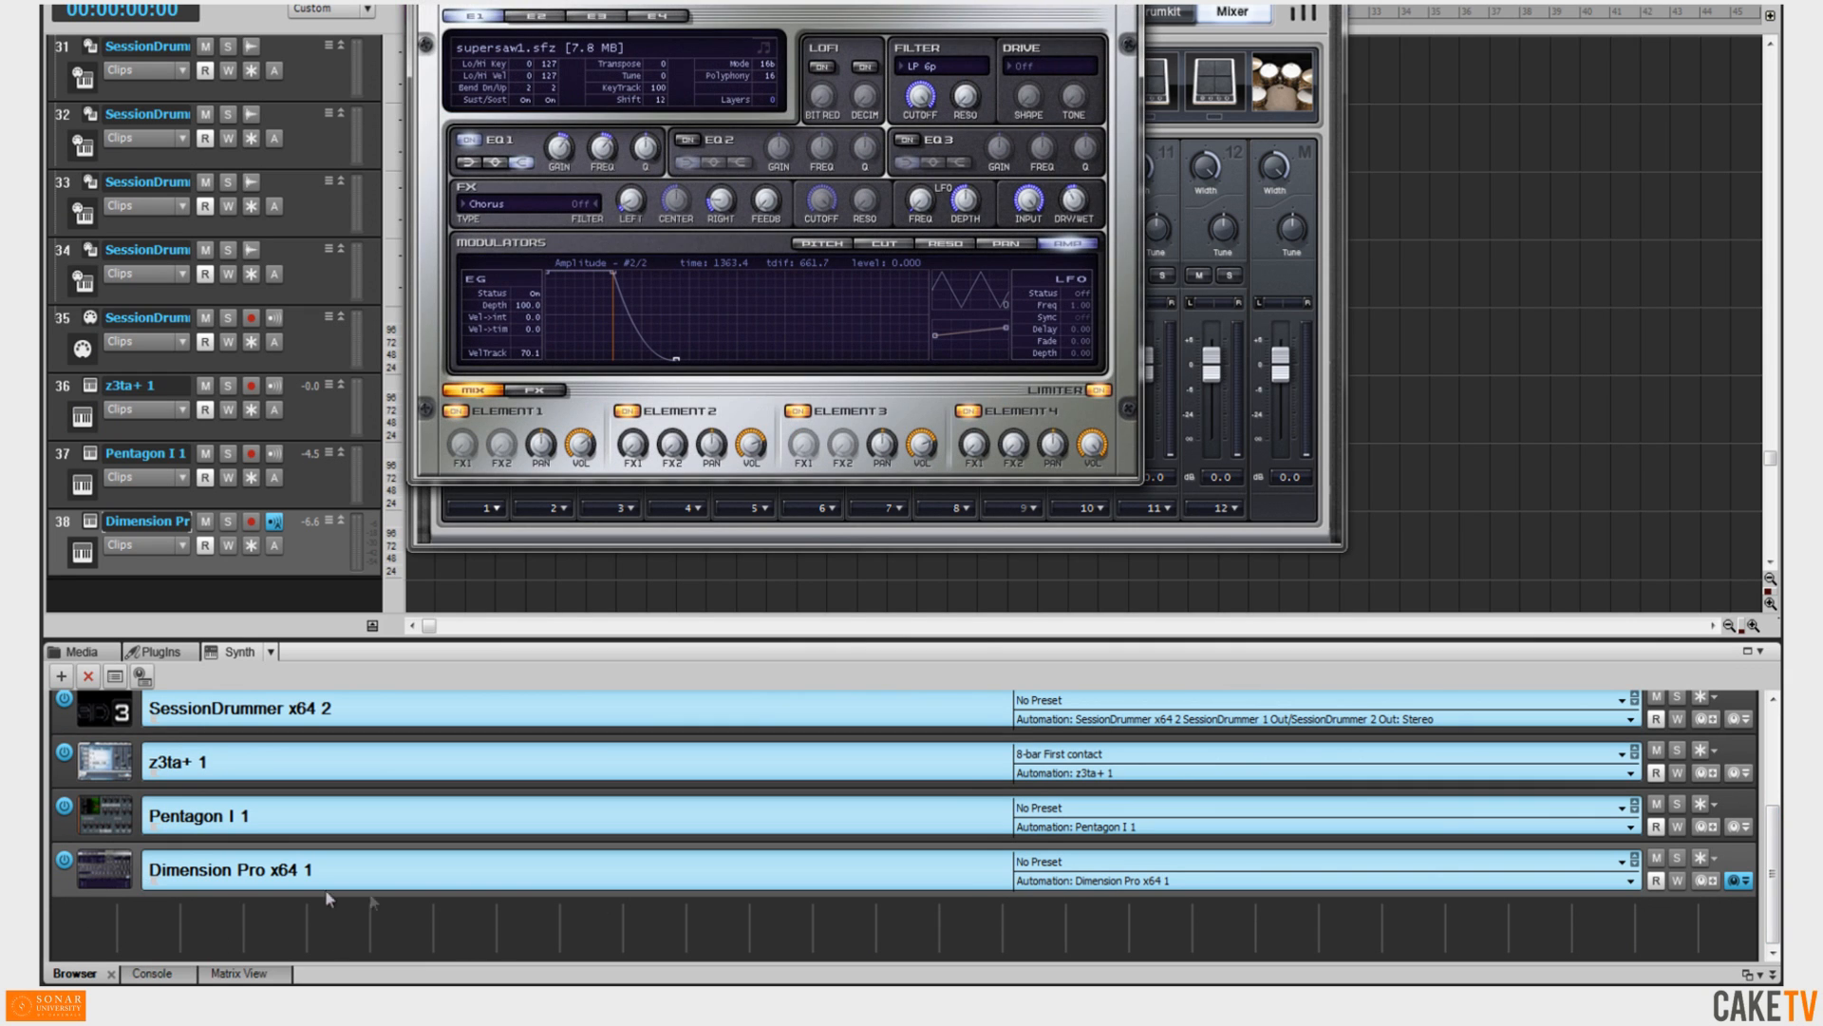
left_click(1707, 880)
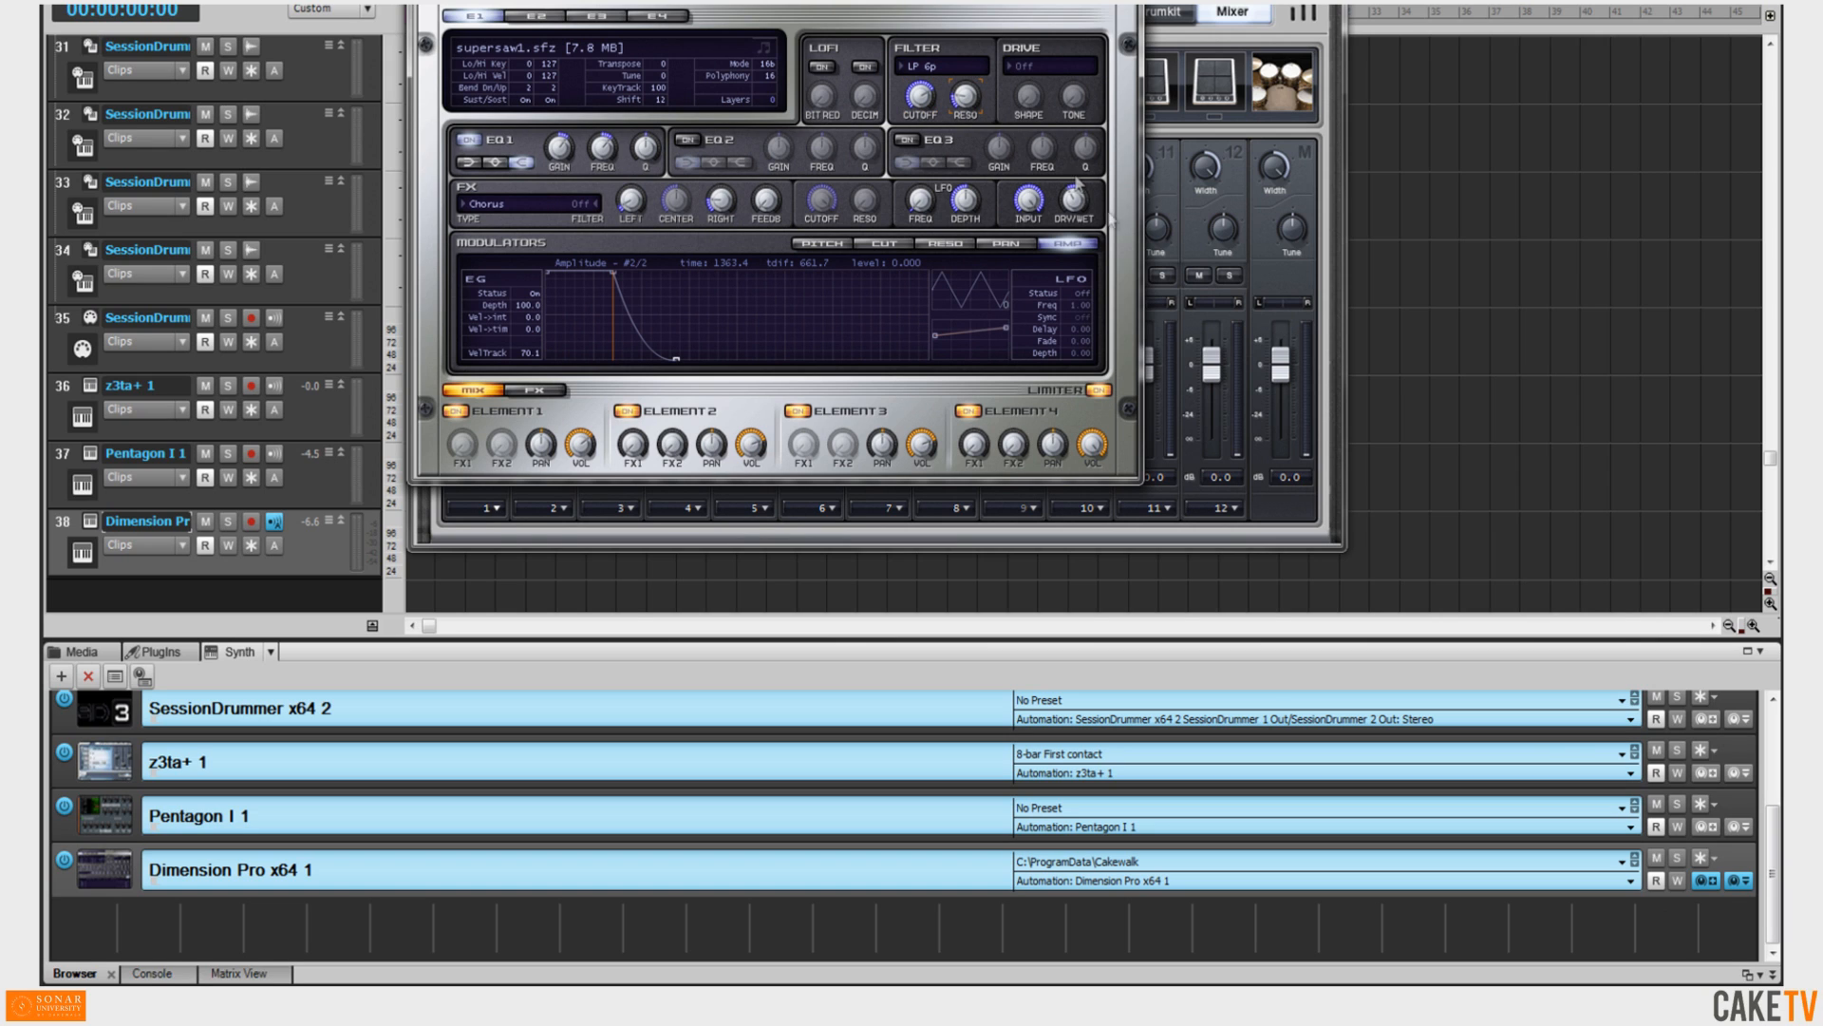
left_click(1714, 889)
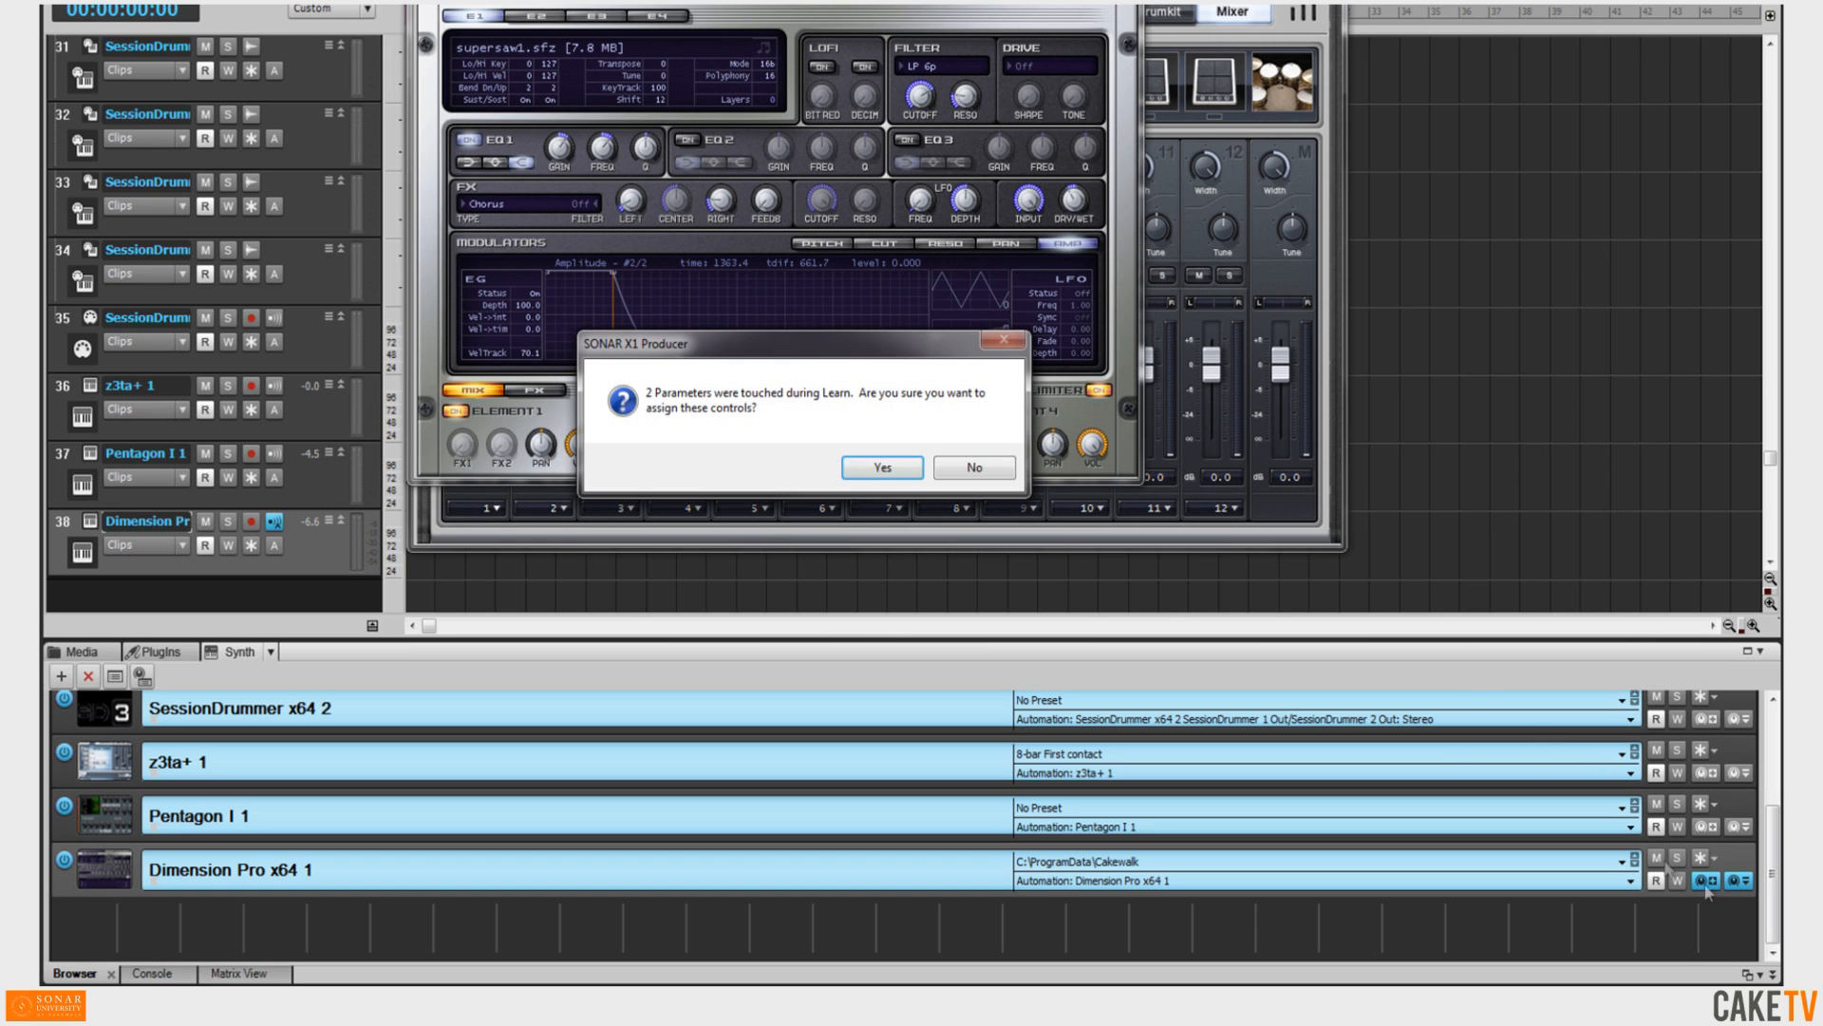
left_click(883, 470)
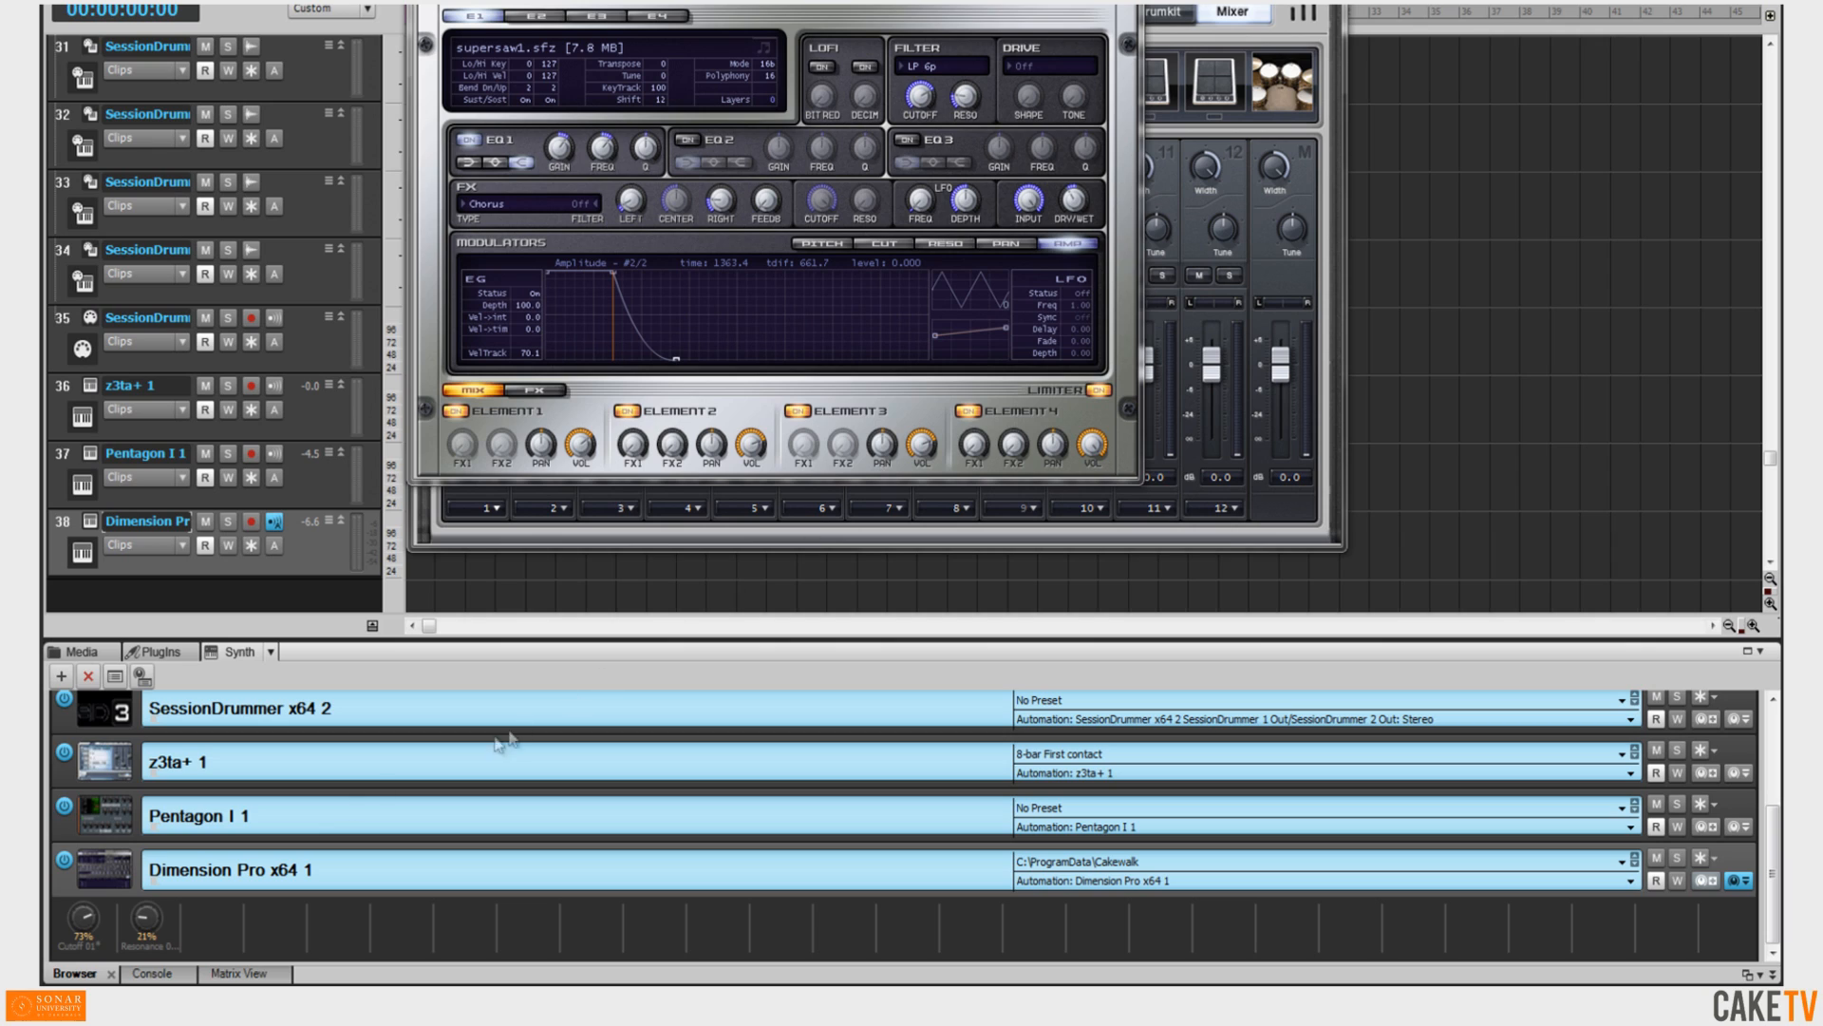
Adjust Dimension Pro's Cutoff control knob and add it to a control group.
left_click_drag(95, 926, 99, 930)
right_click(91, 919)
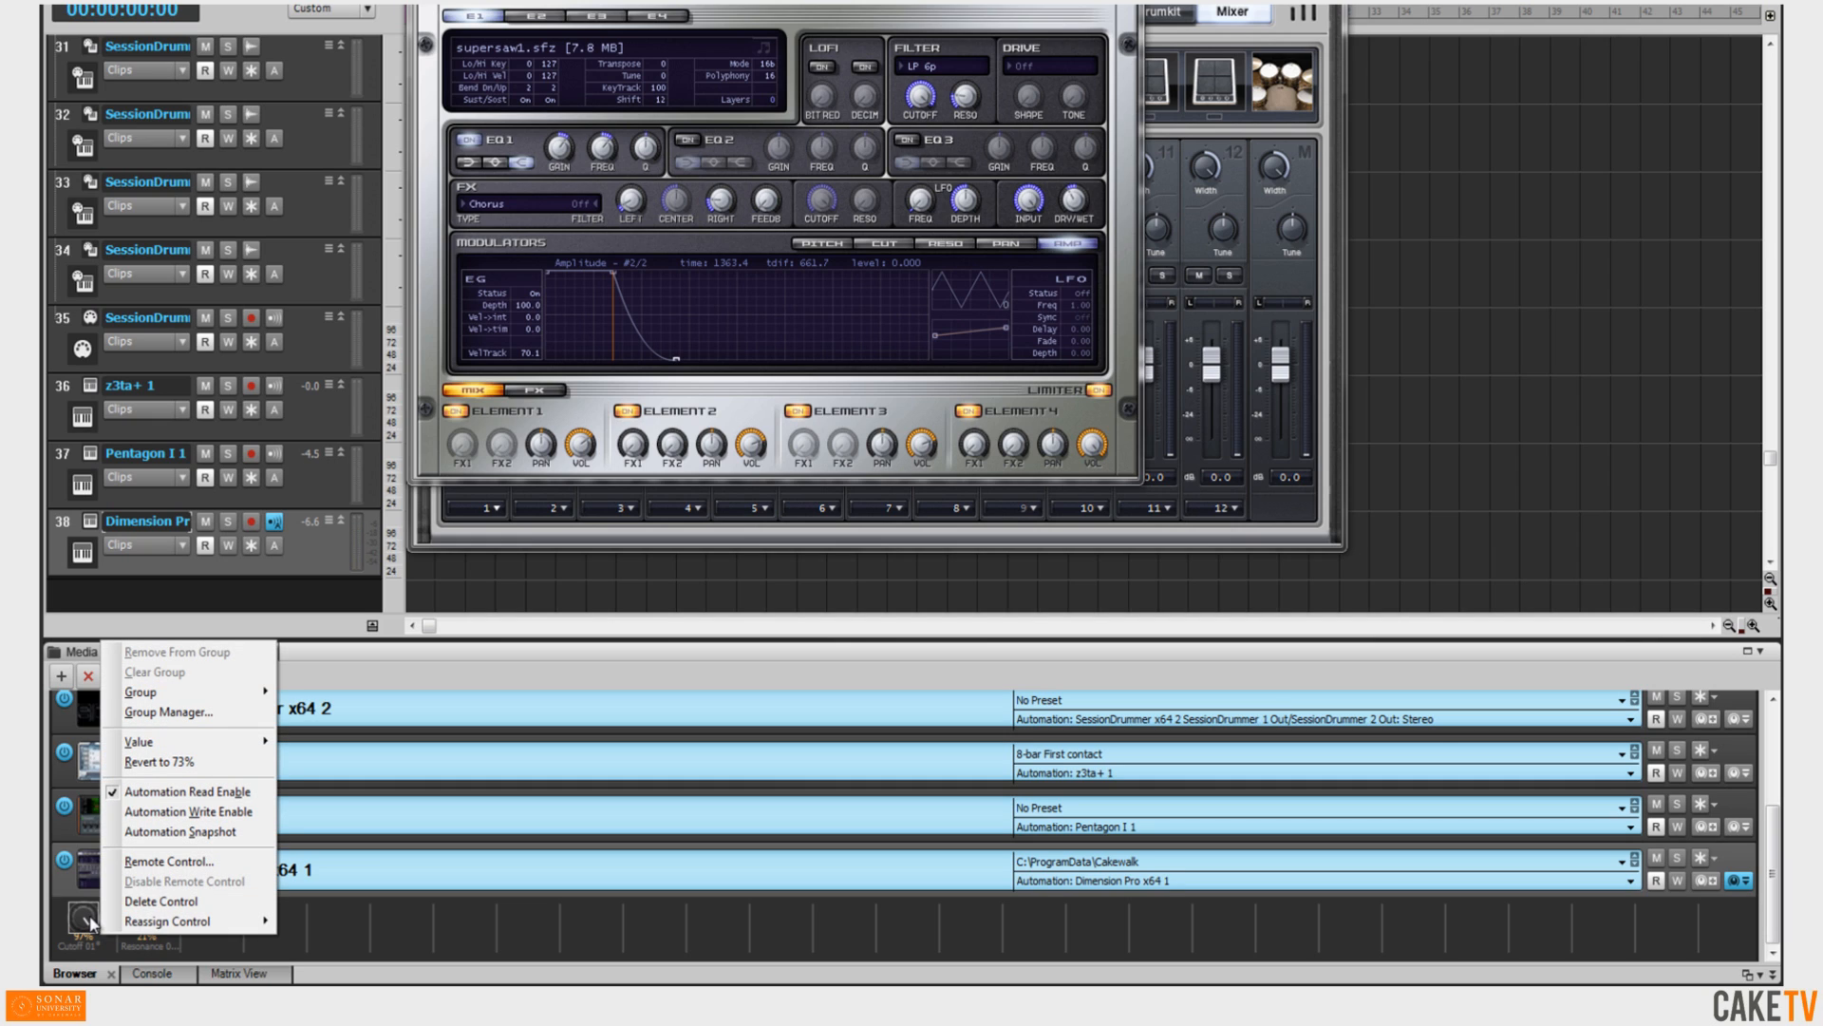
mouse_move(239, 696)
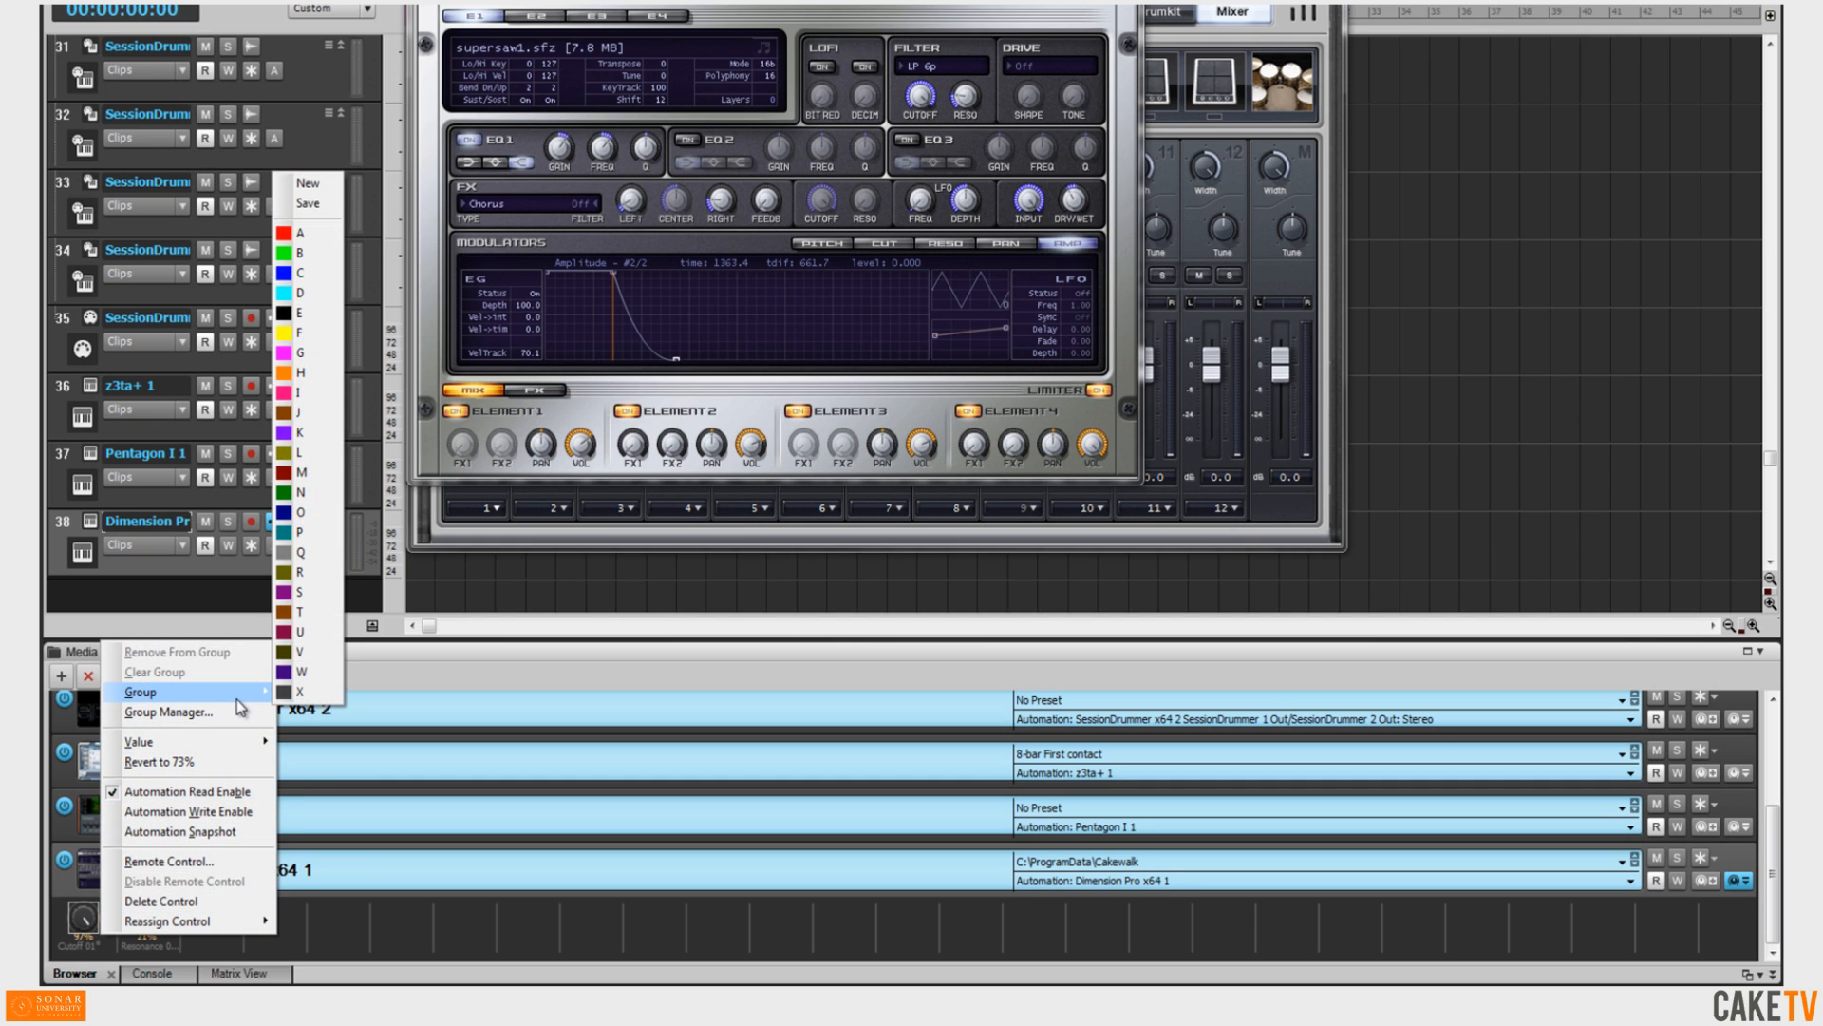
left_click(302, 694)
Add the Resonance control knob to the same group and adjust the grouped knobs together.
right_click(155, 918)
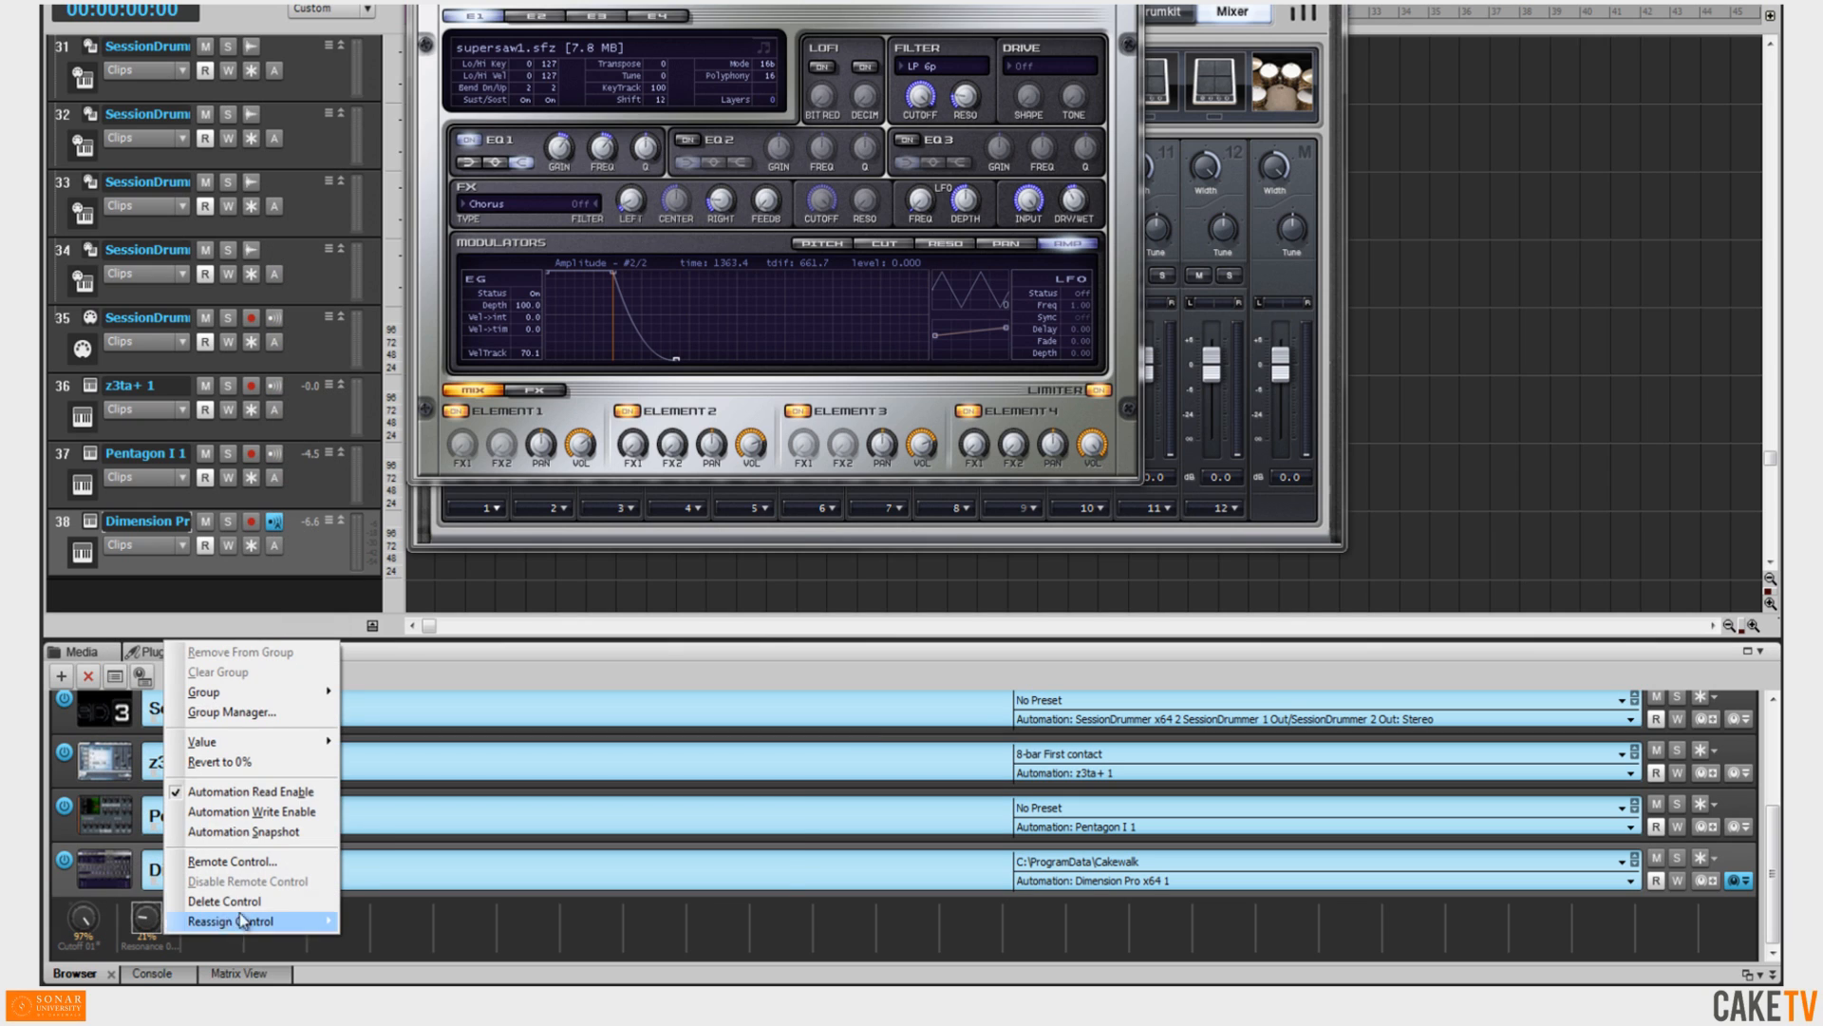
mouse_move(317, 691)
left_click(379, 688)
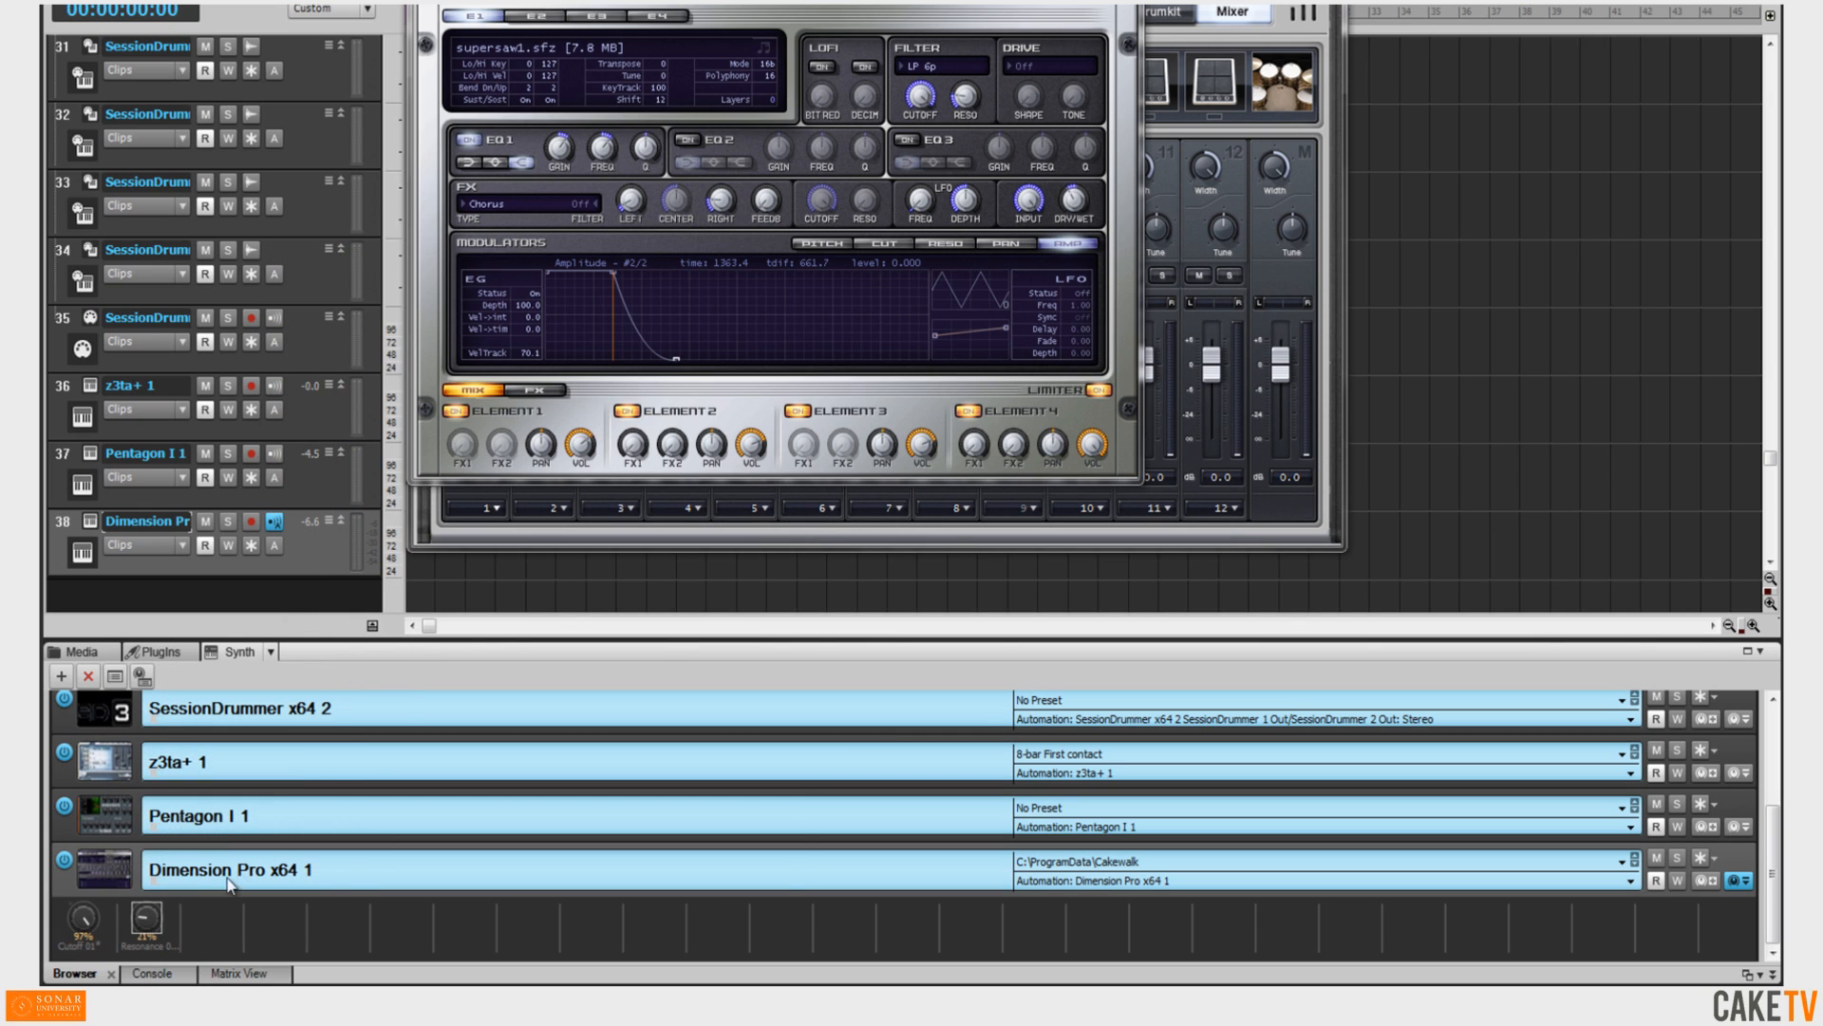
left_click_drag(88, 908, 91, 917)
Close both plug-in windows, show the Inspector, and play then stop the project to record the Cutoff knob automation.
key("ctrl+F4")
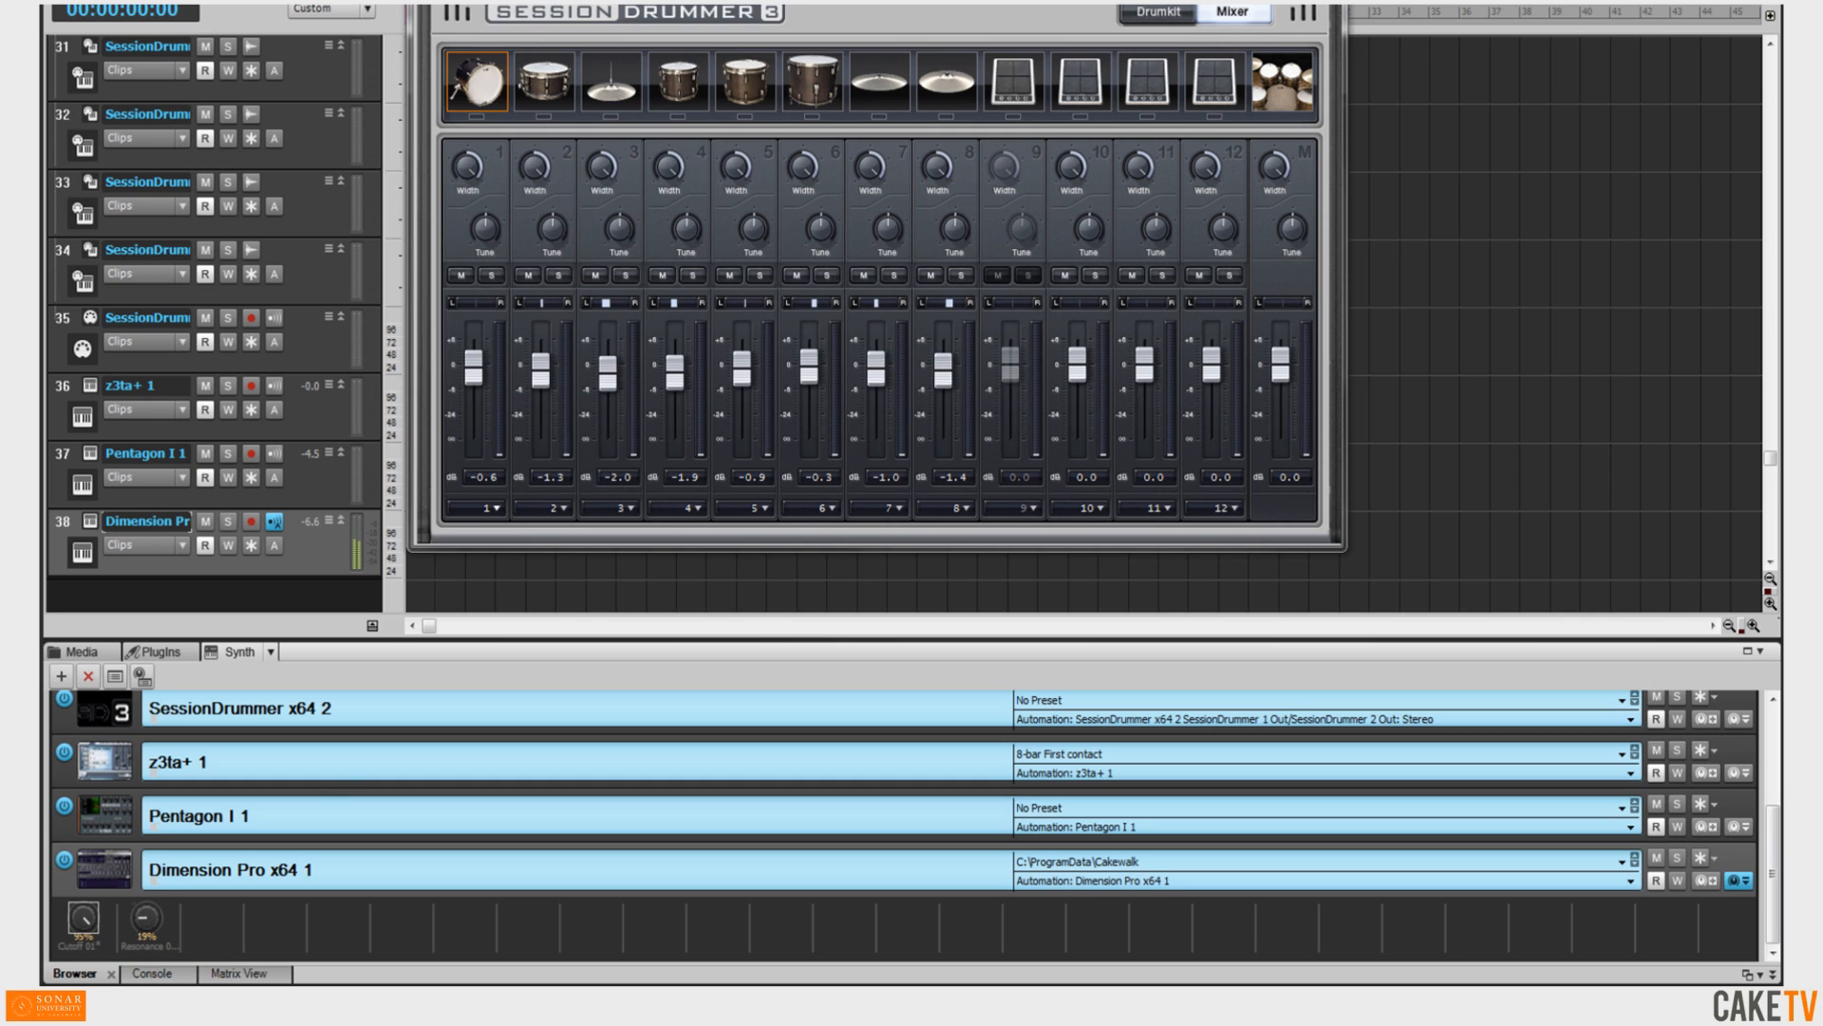
key("ctrl+F4")
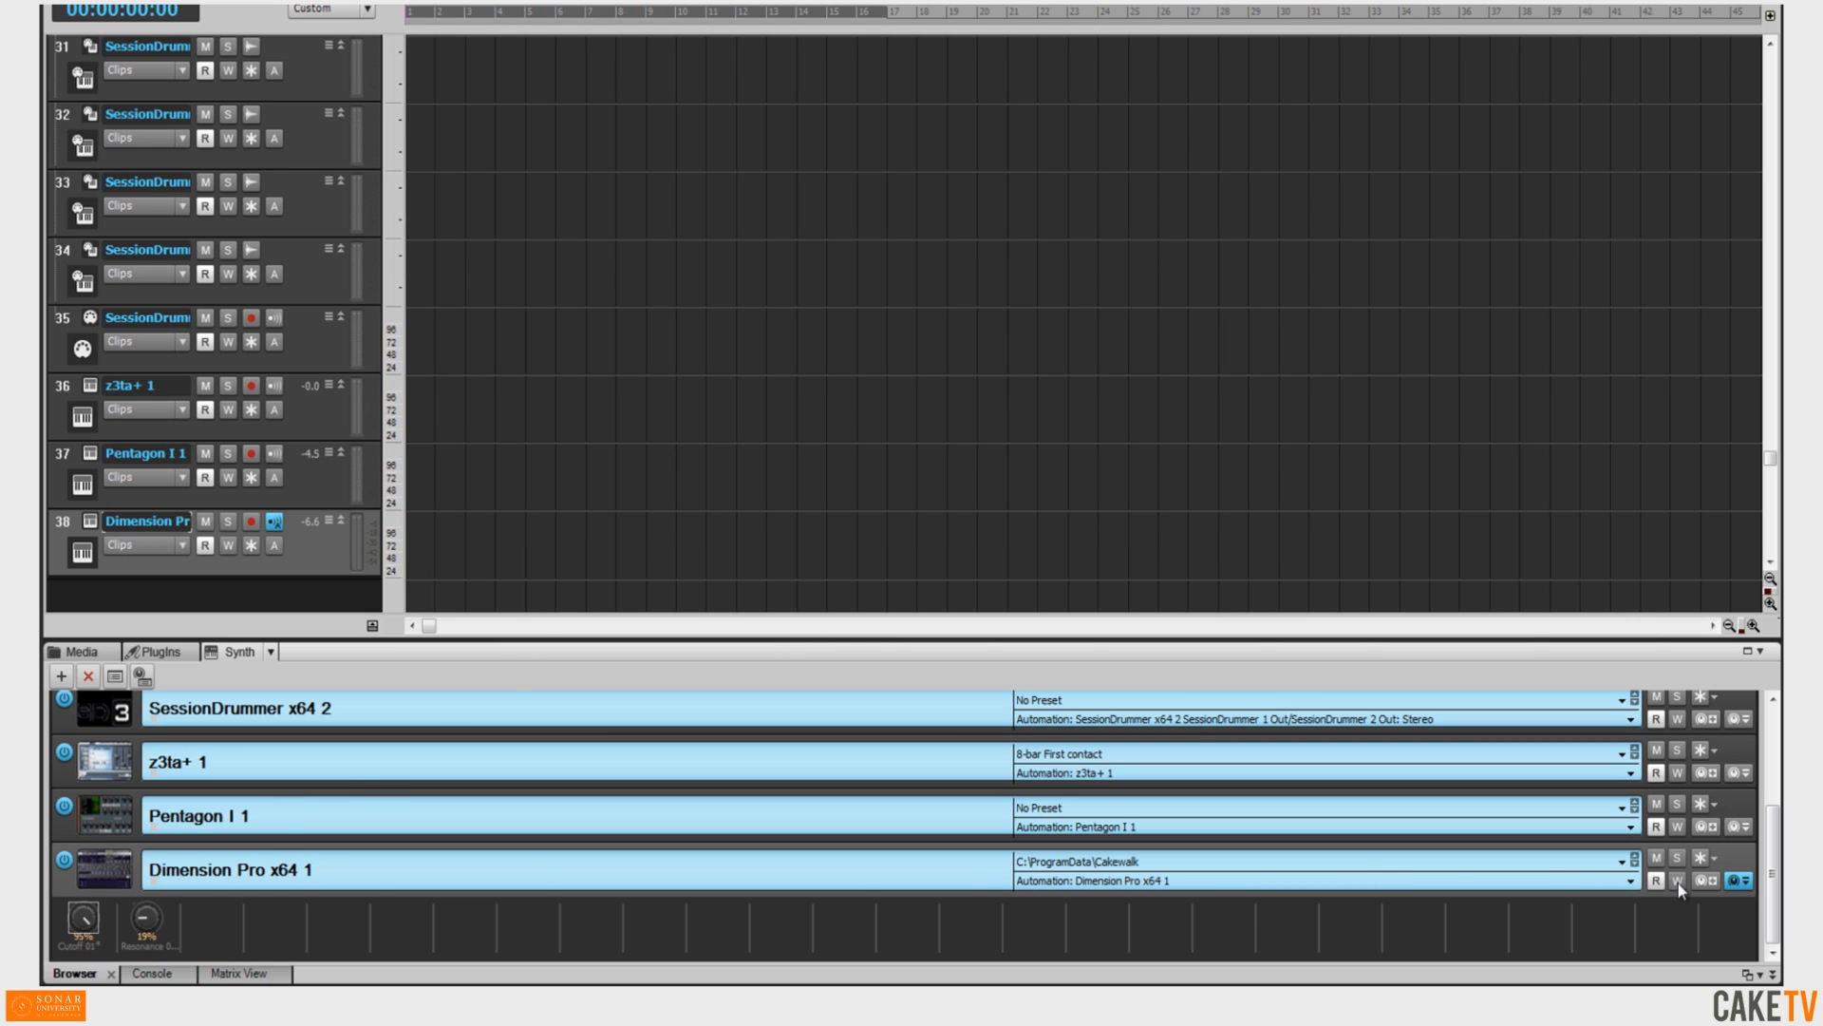
key("i")
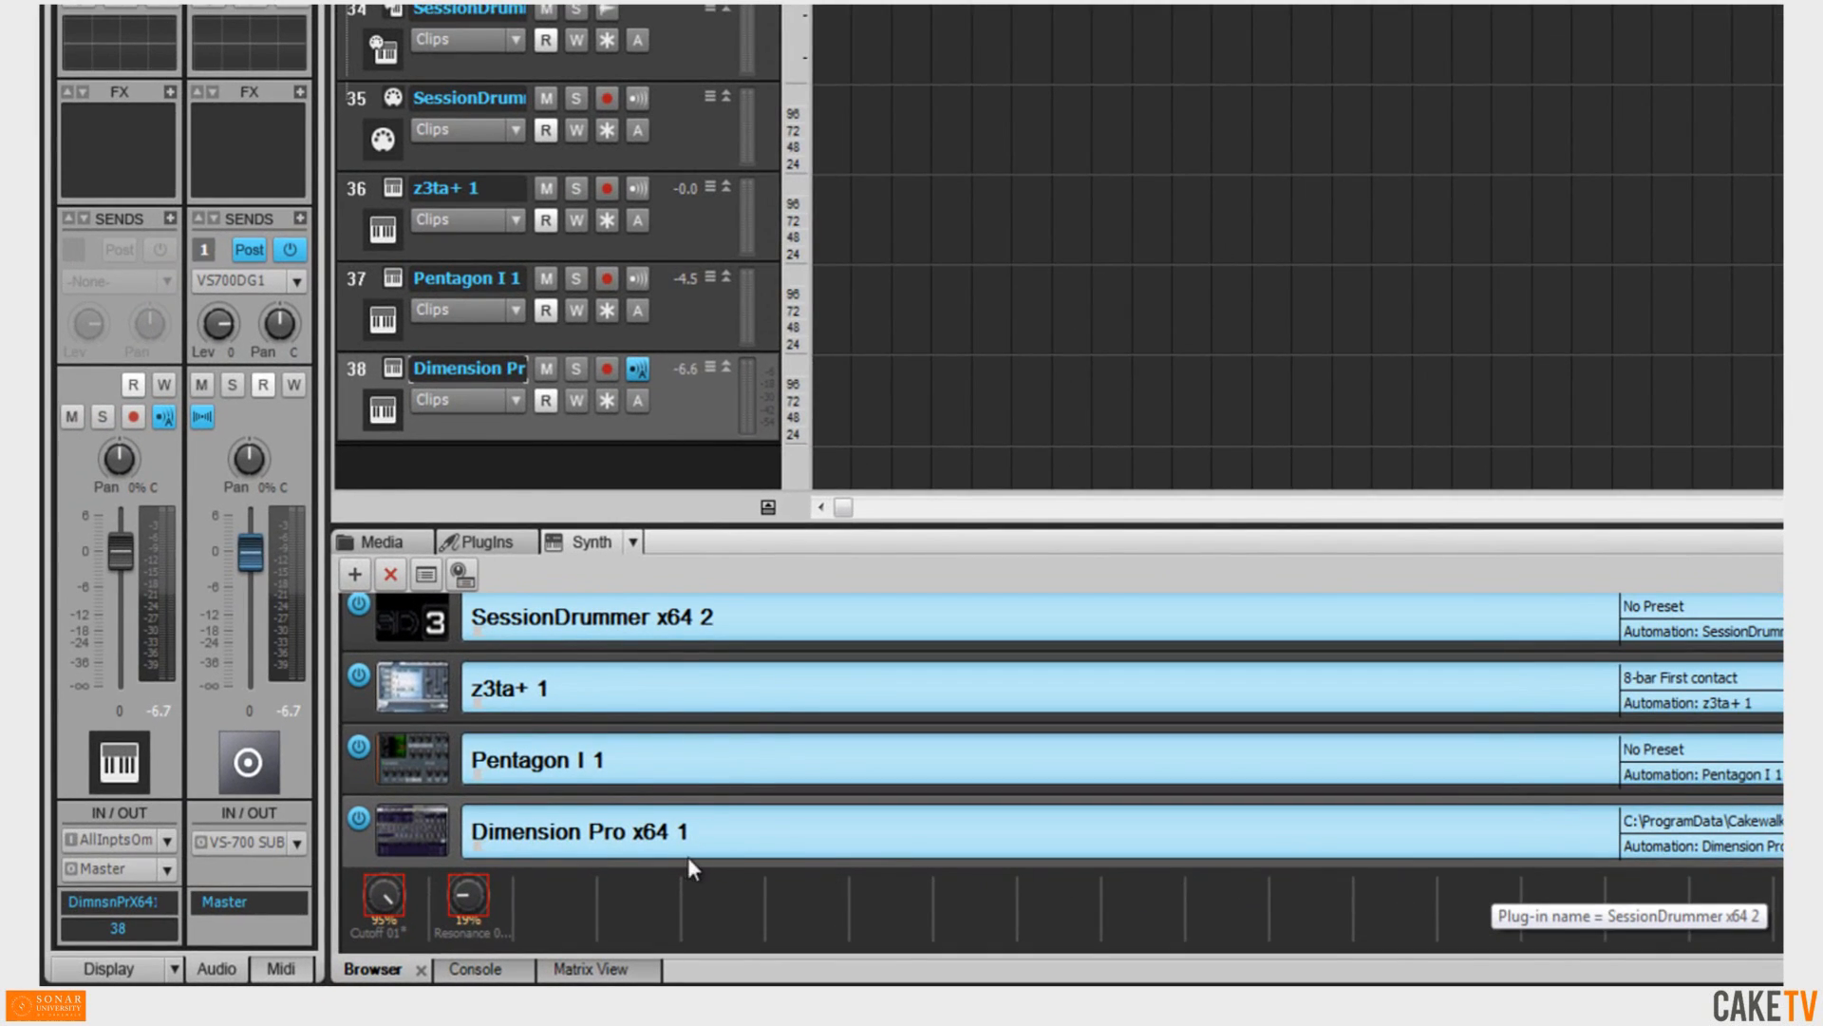
key("space")
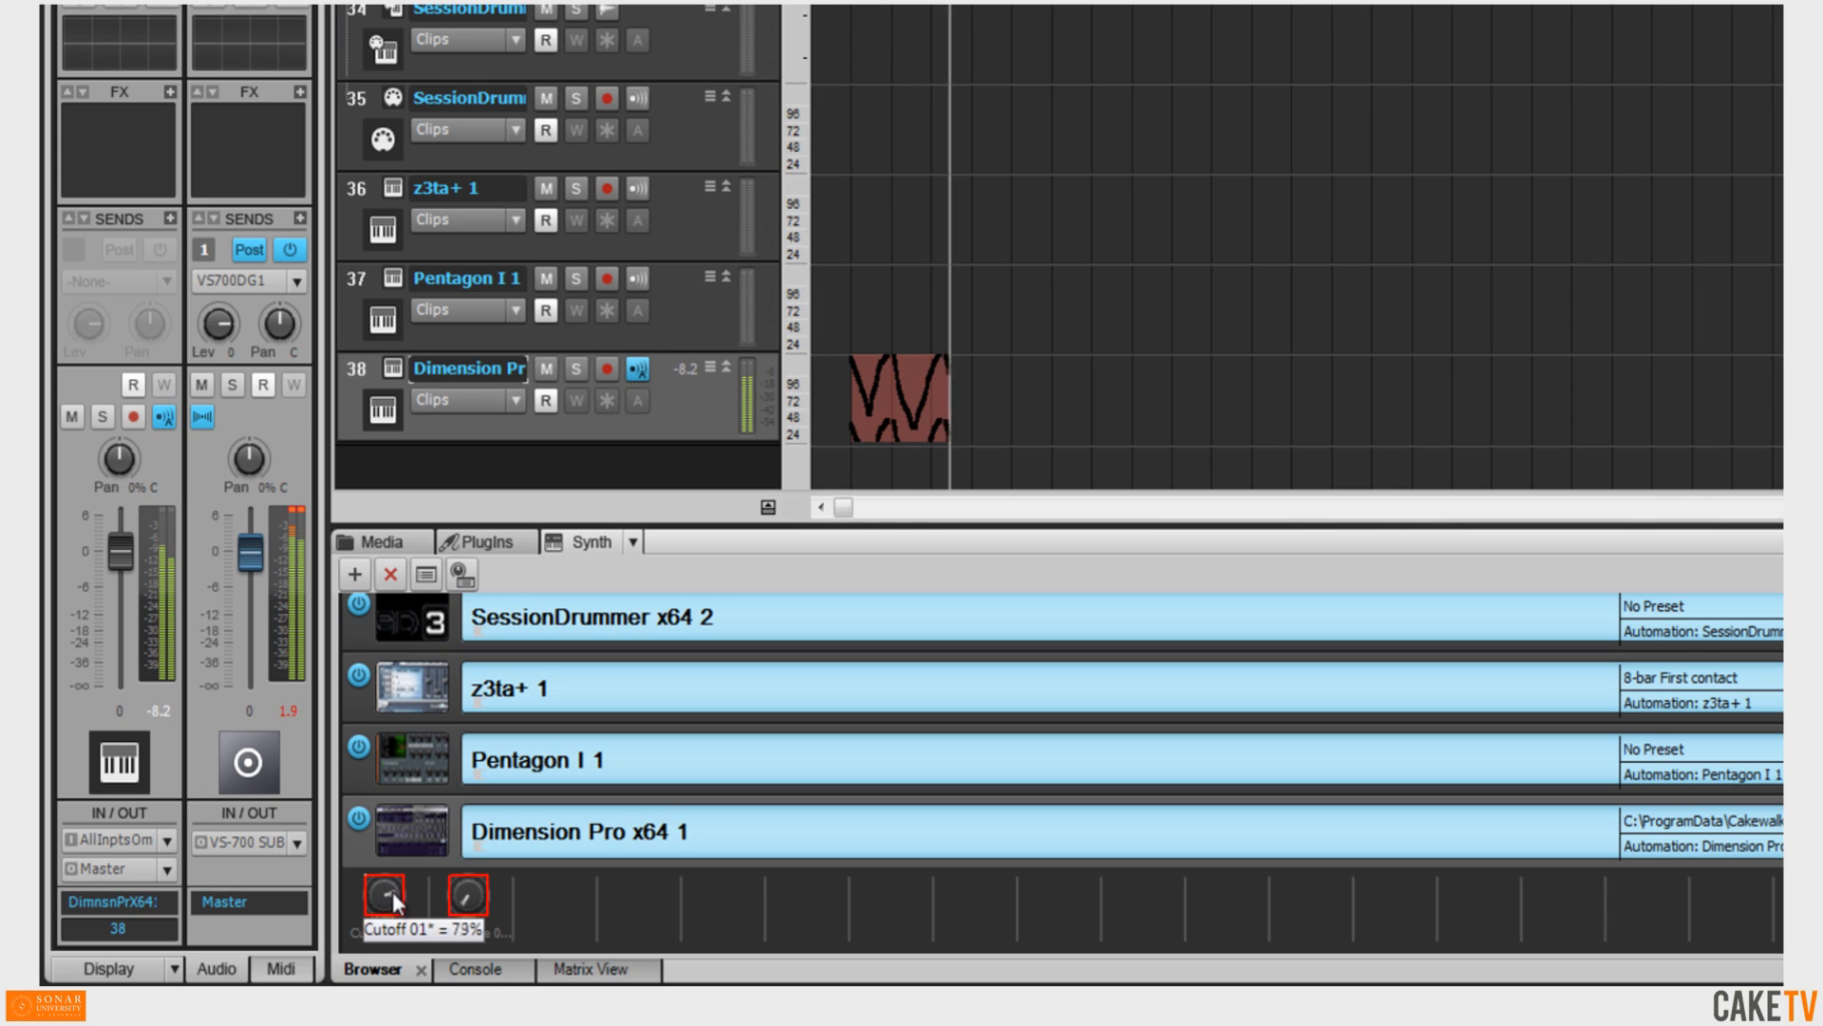
key("space")
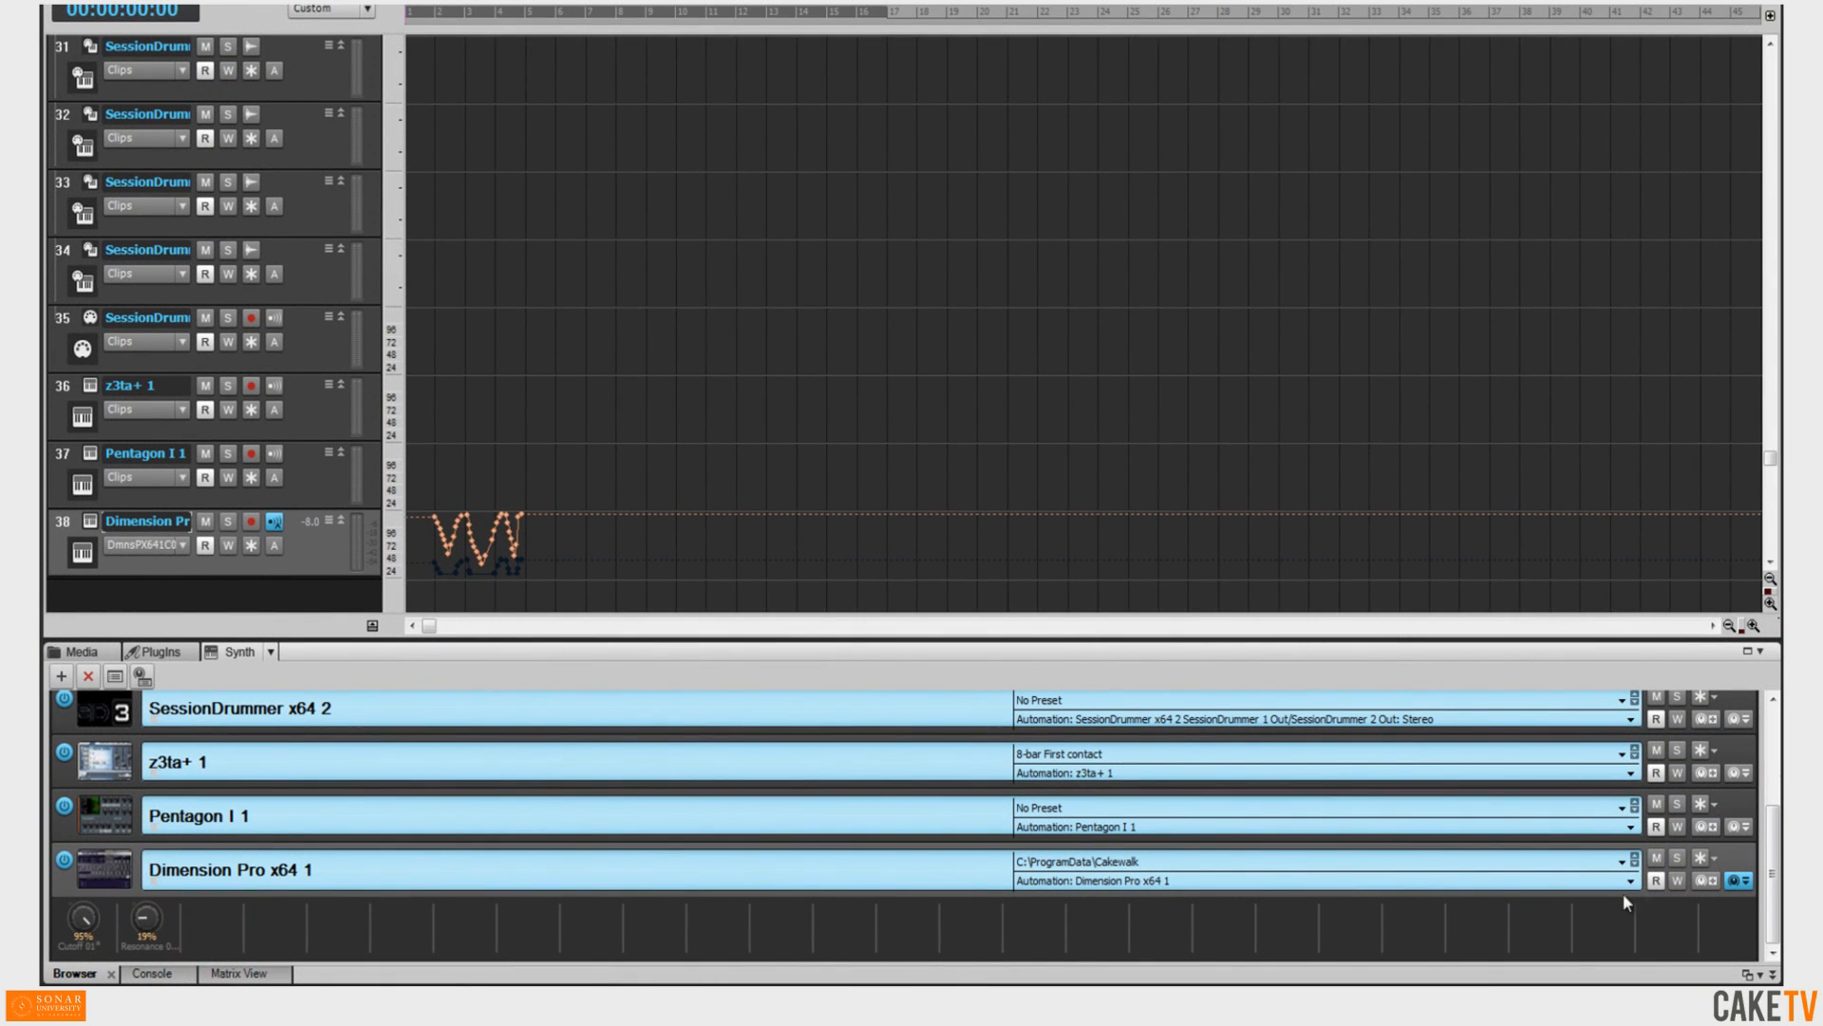
Insert a new audio track below the Dimension Pro track.
right_click(1488, 934)
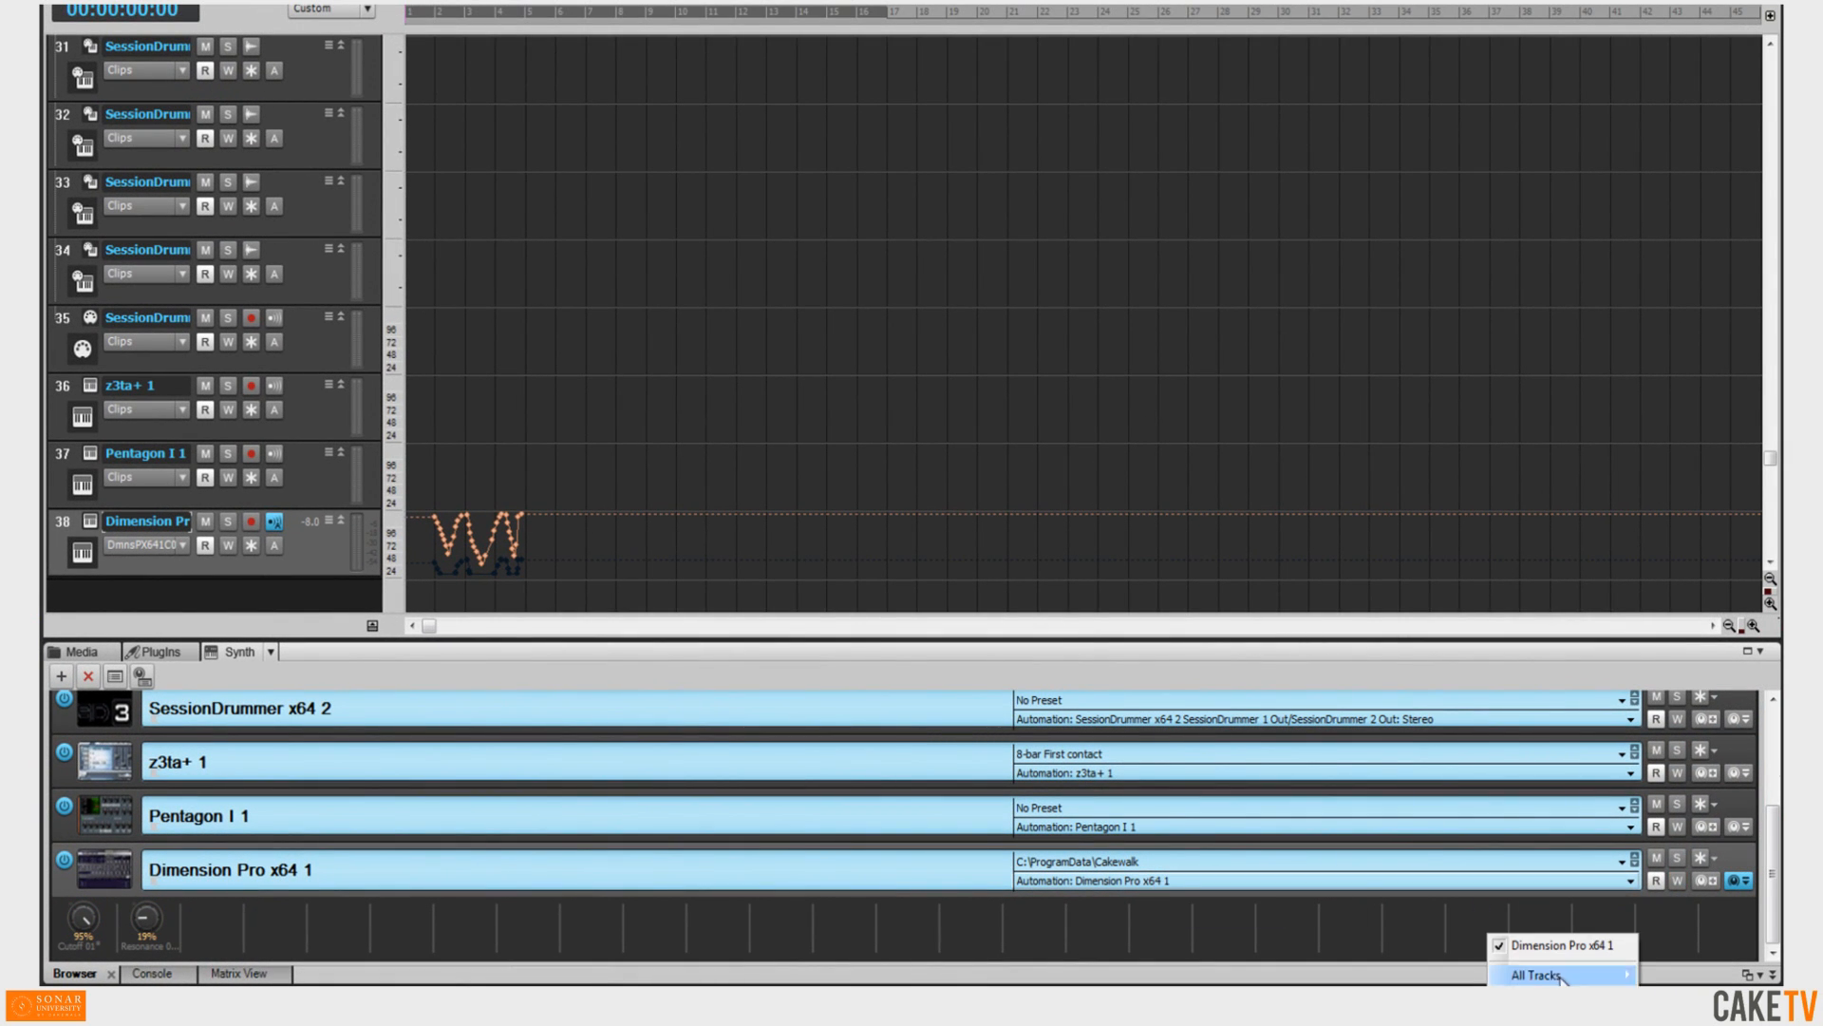
mouse_move(1587, 968)
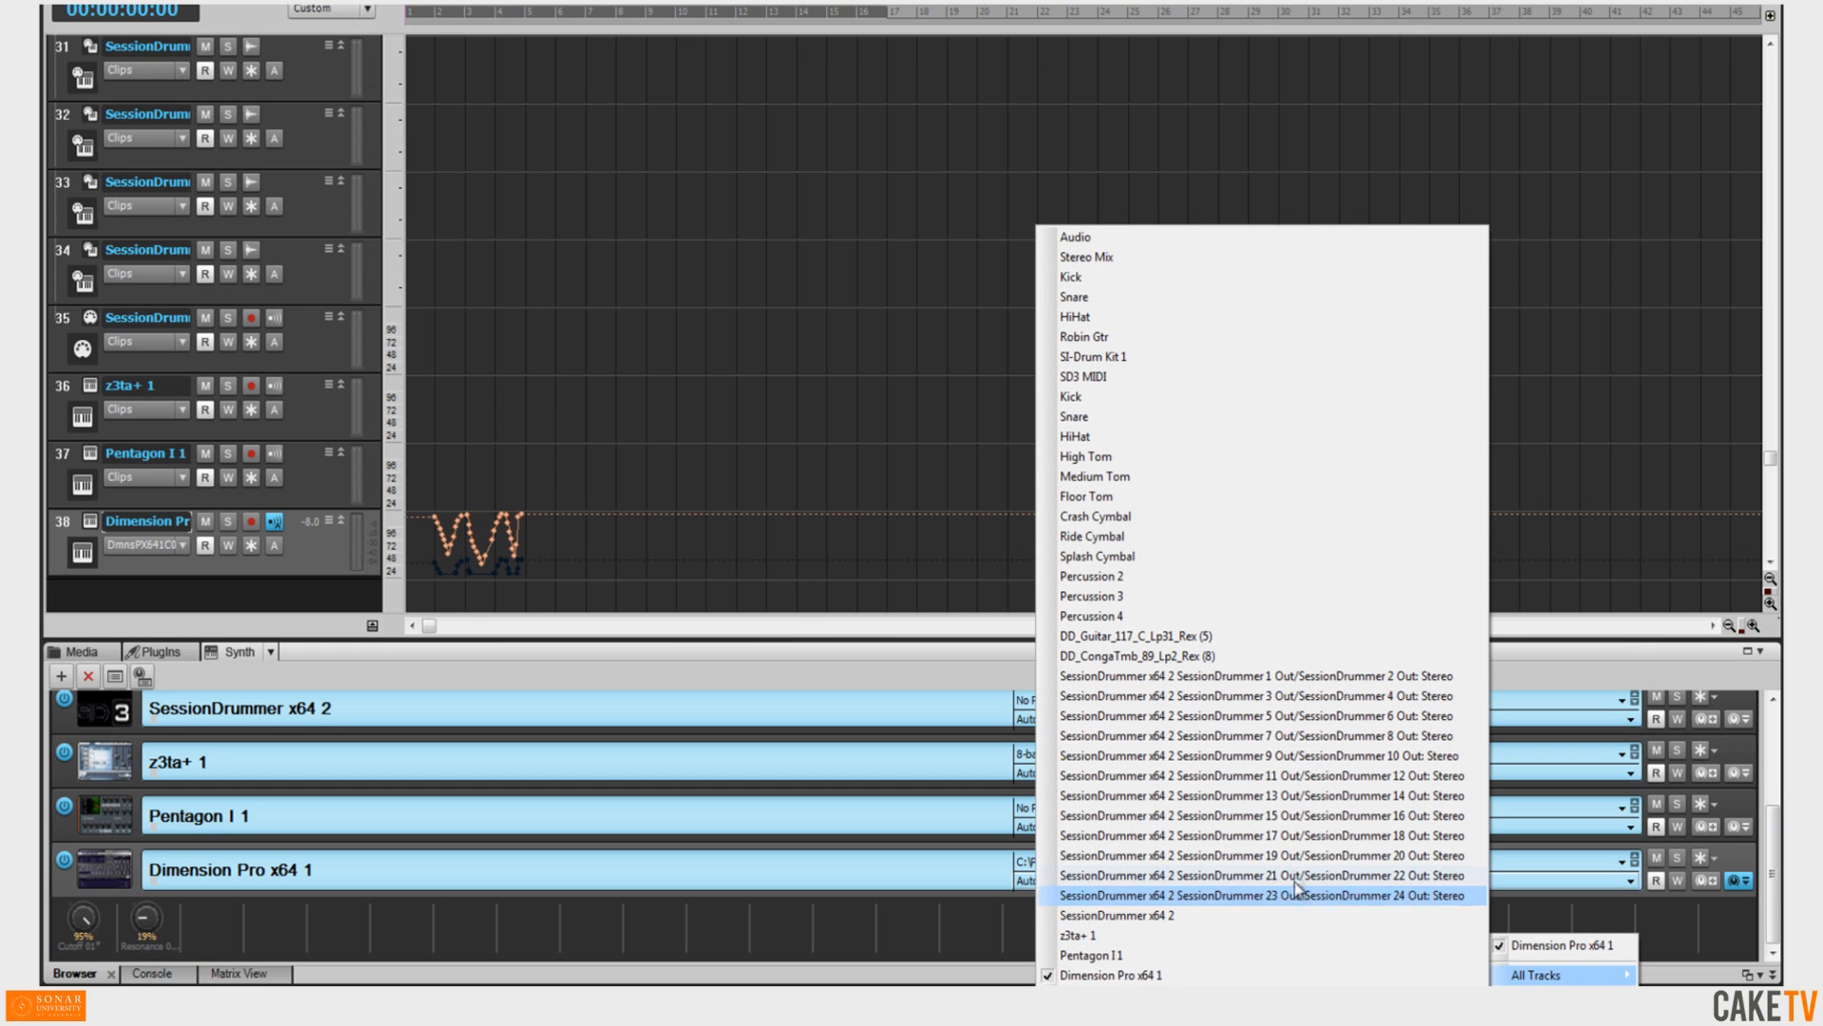
right_click(324, 602)
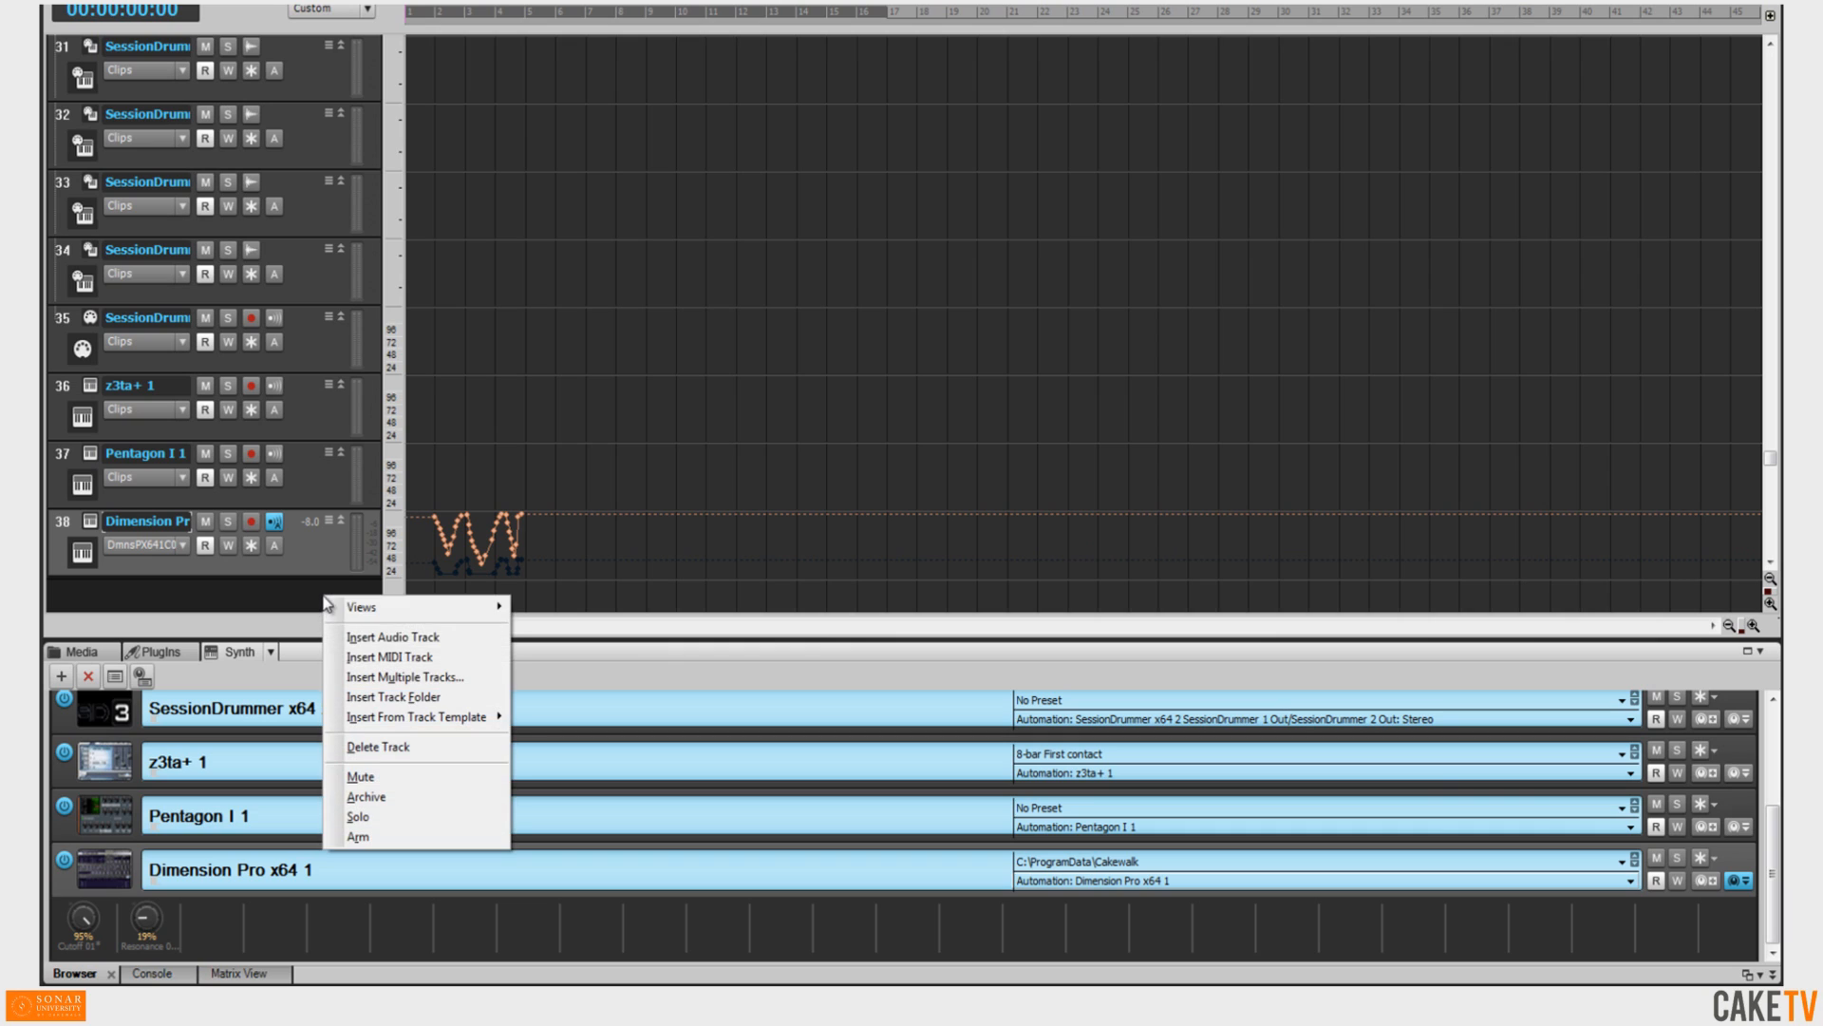
left_click(359, 637)
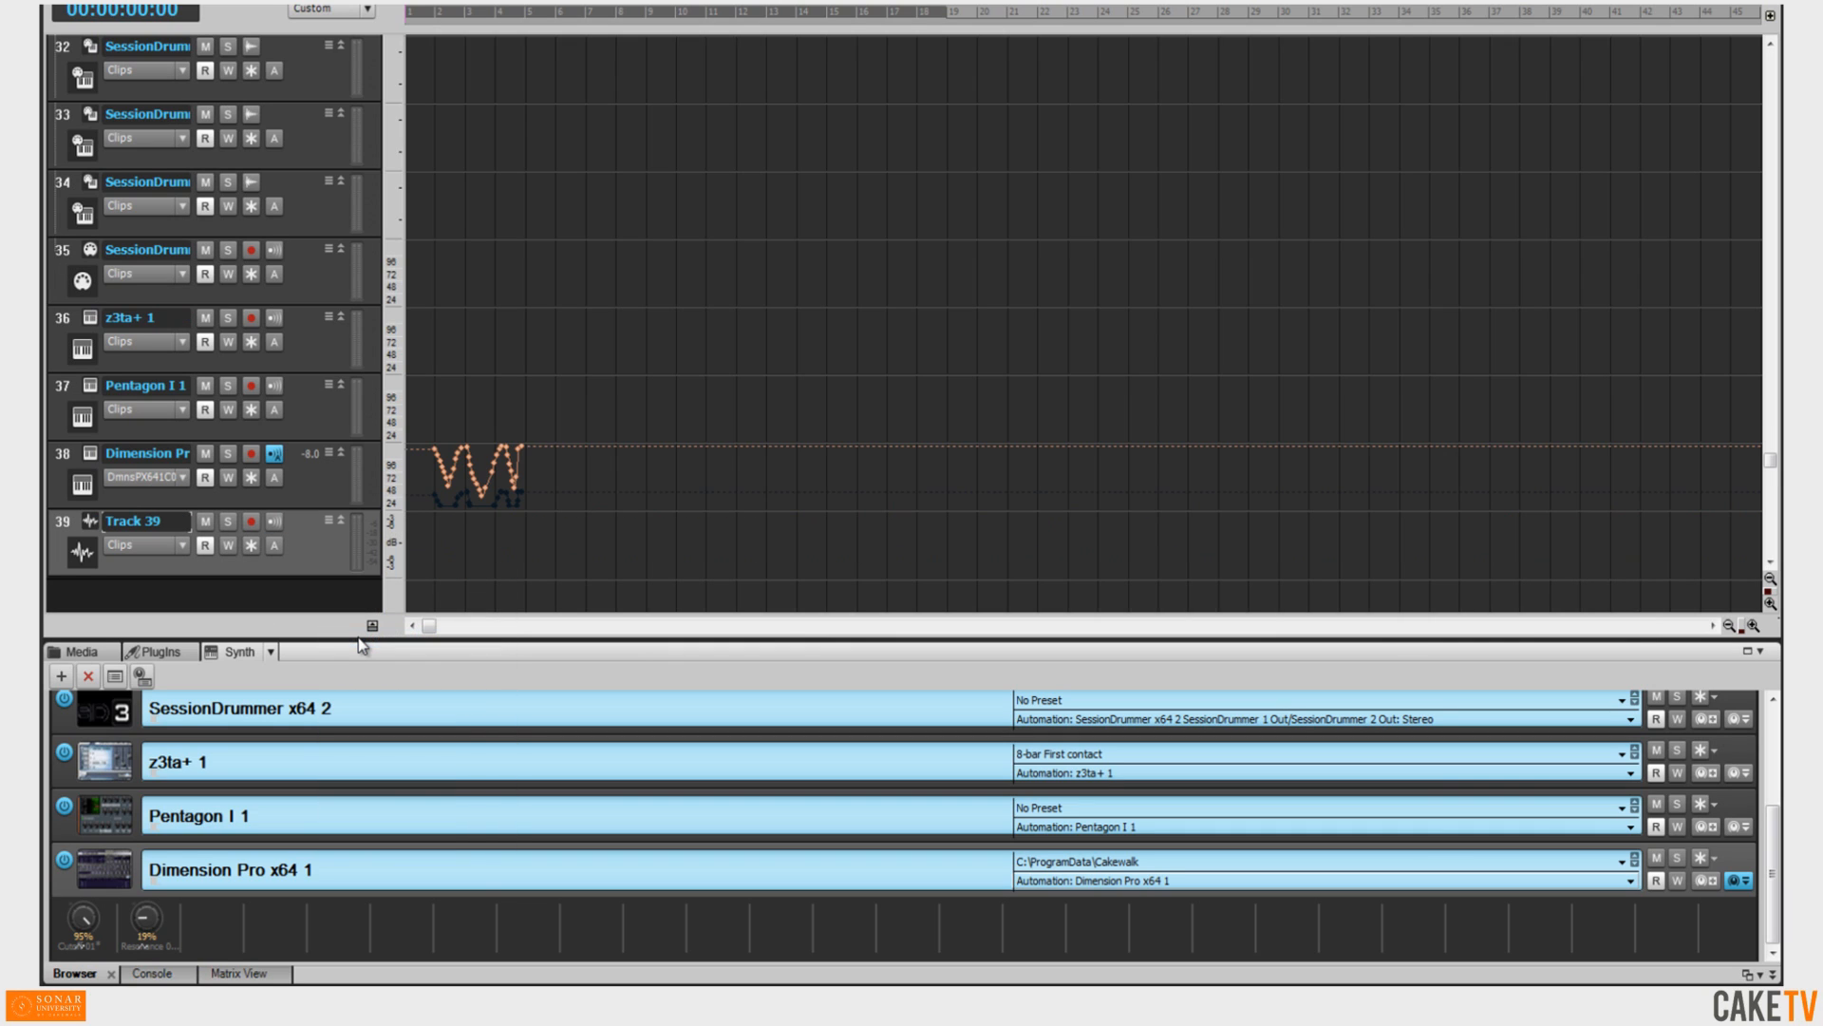
Set Dimension Pro's rack automation target to the new Track 39.
left_click(1080, 884)
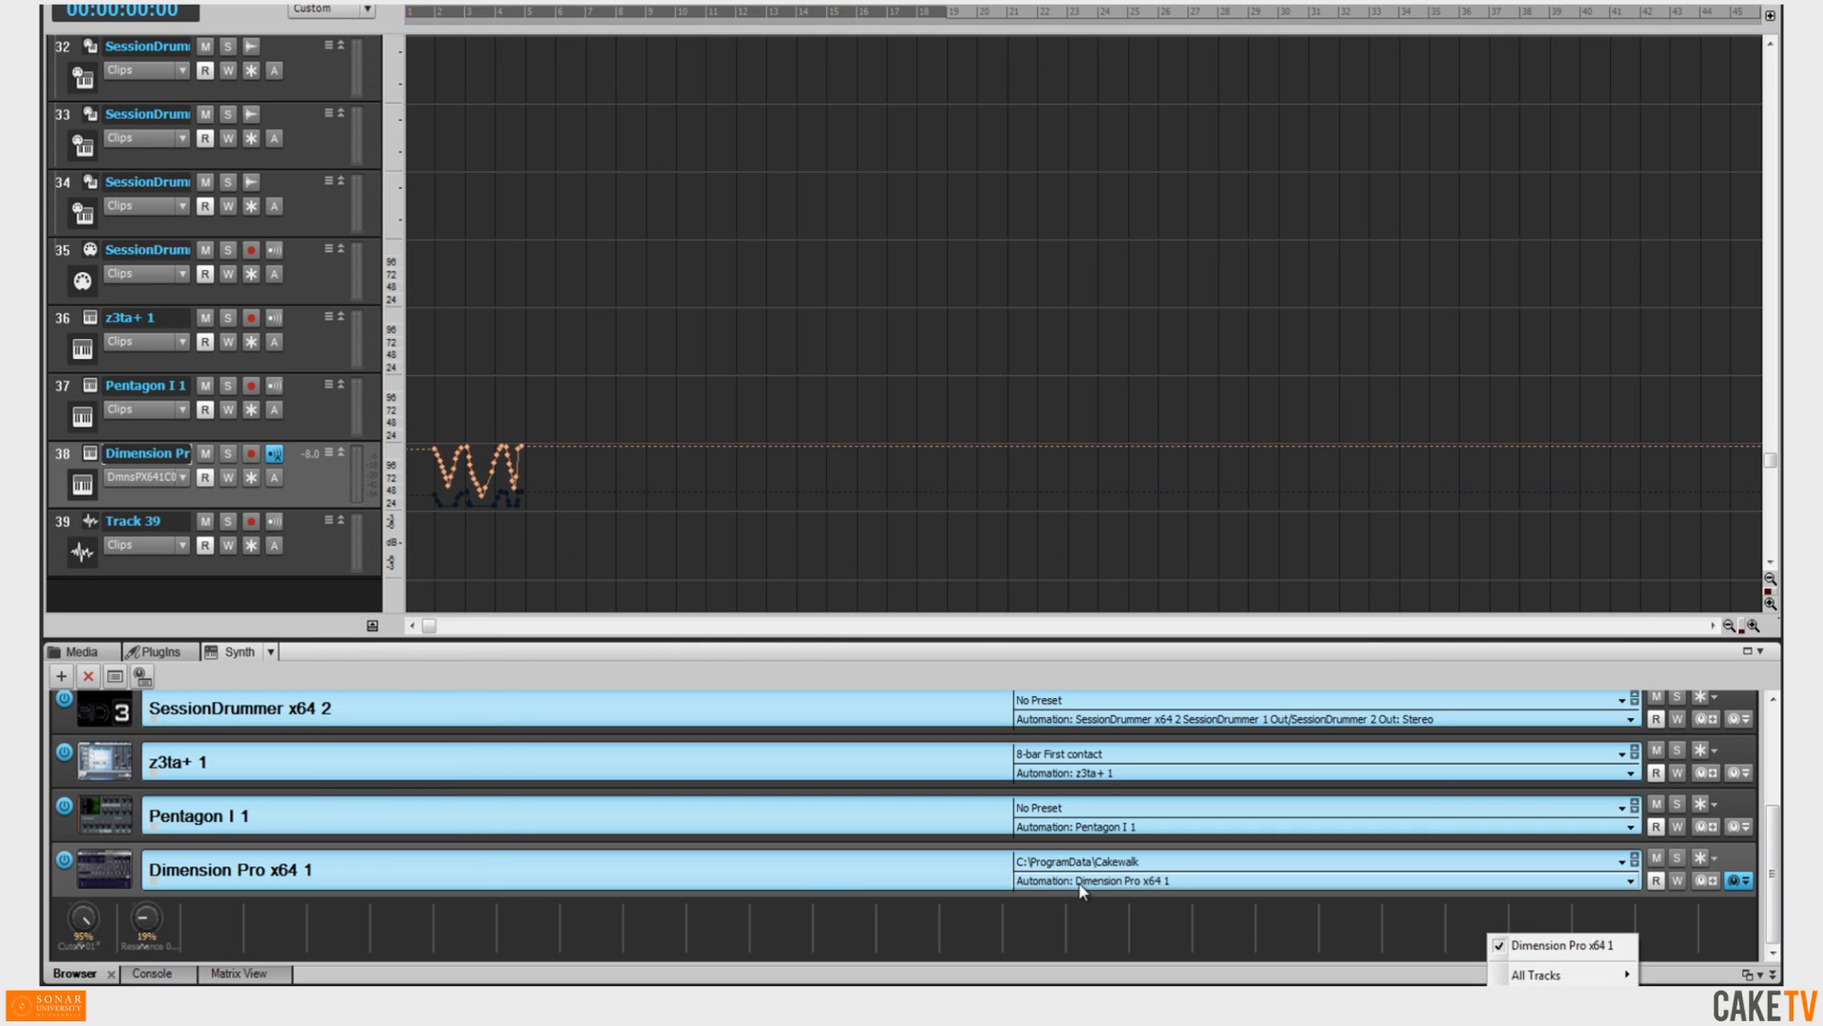
mouse_move(1520, 974)
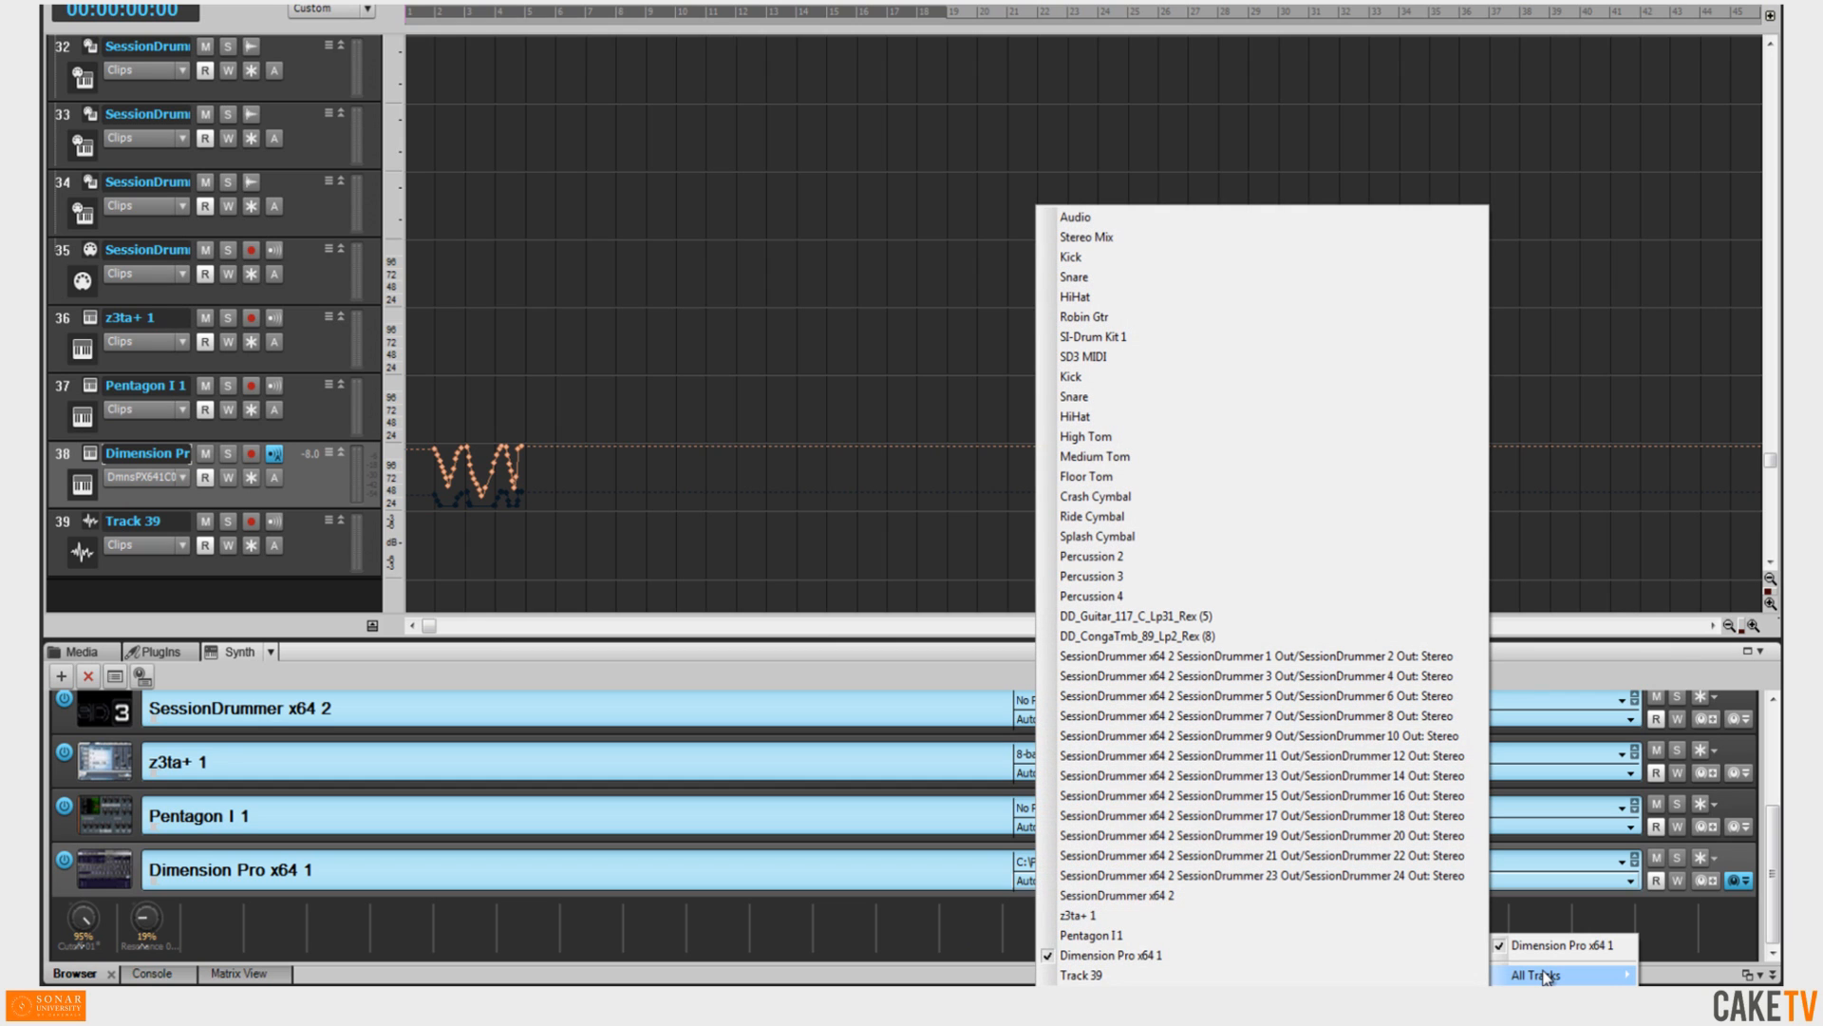
left_click(1358, 976)
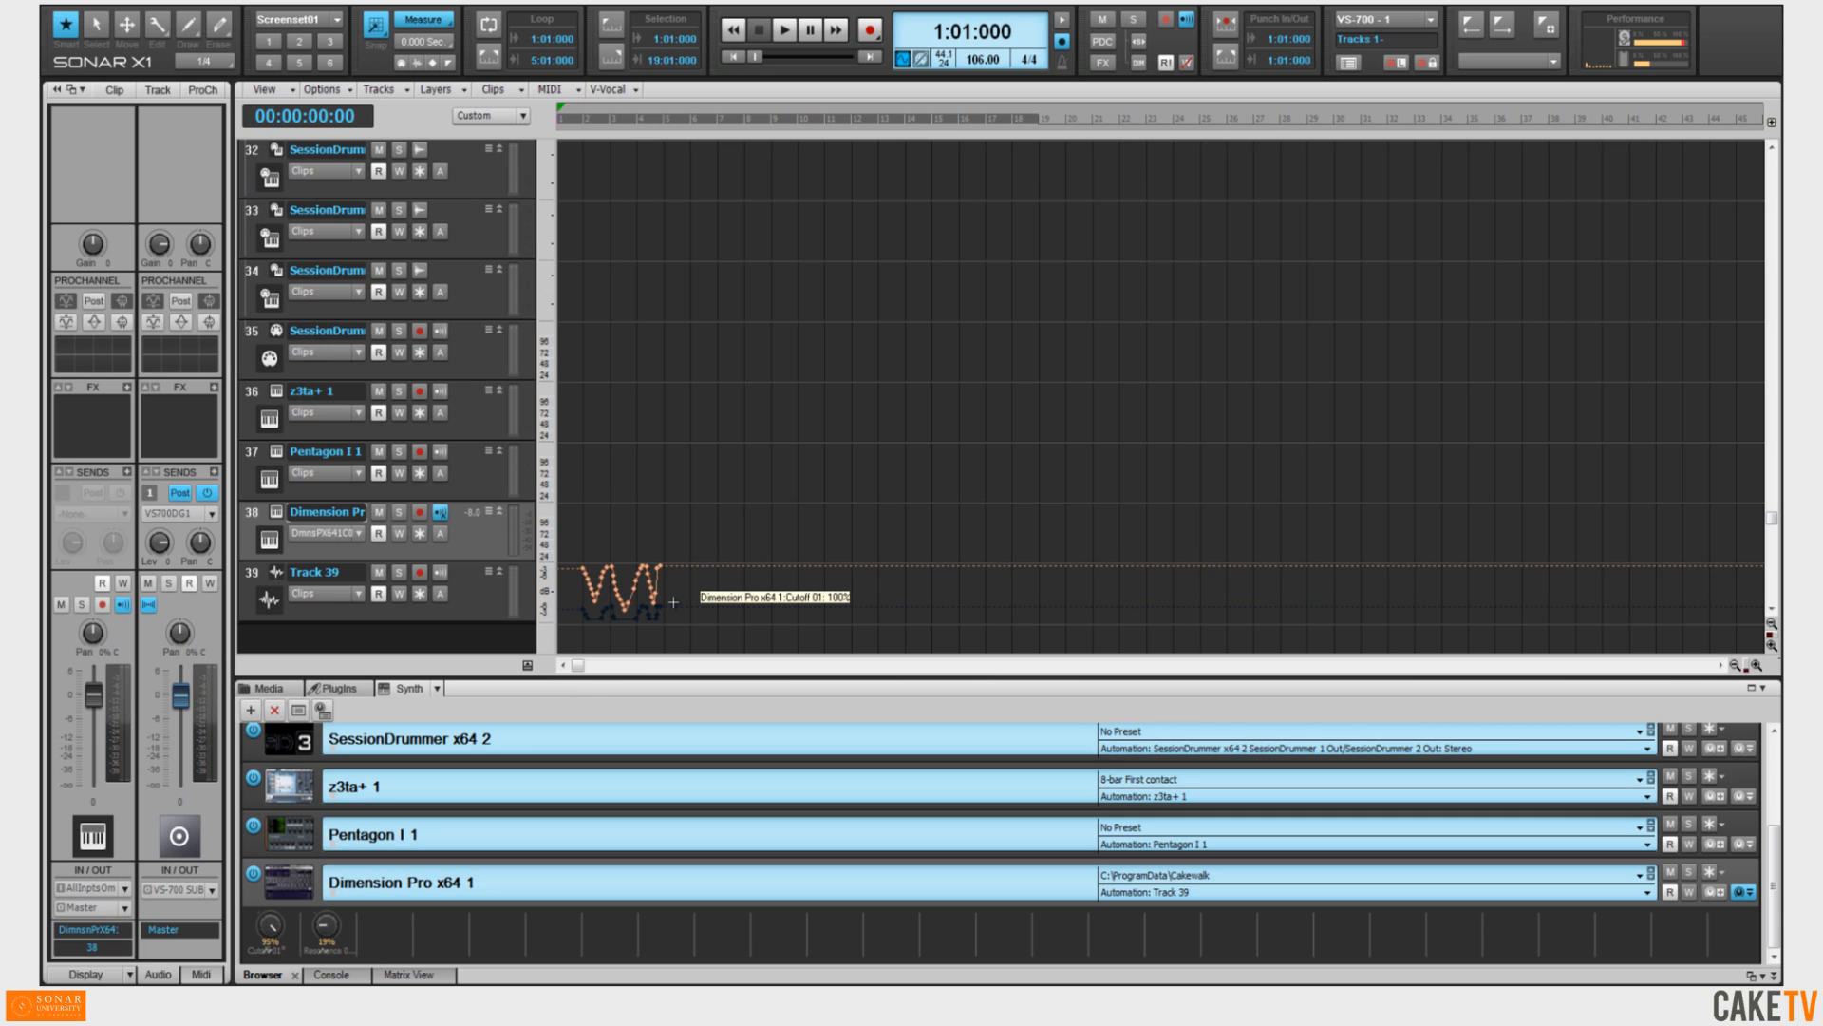
Switch to screenset 2 and select each rack synth in turn to show its track in the Inspector.
key("2")
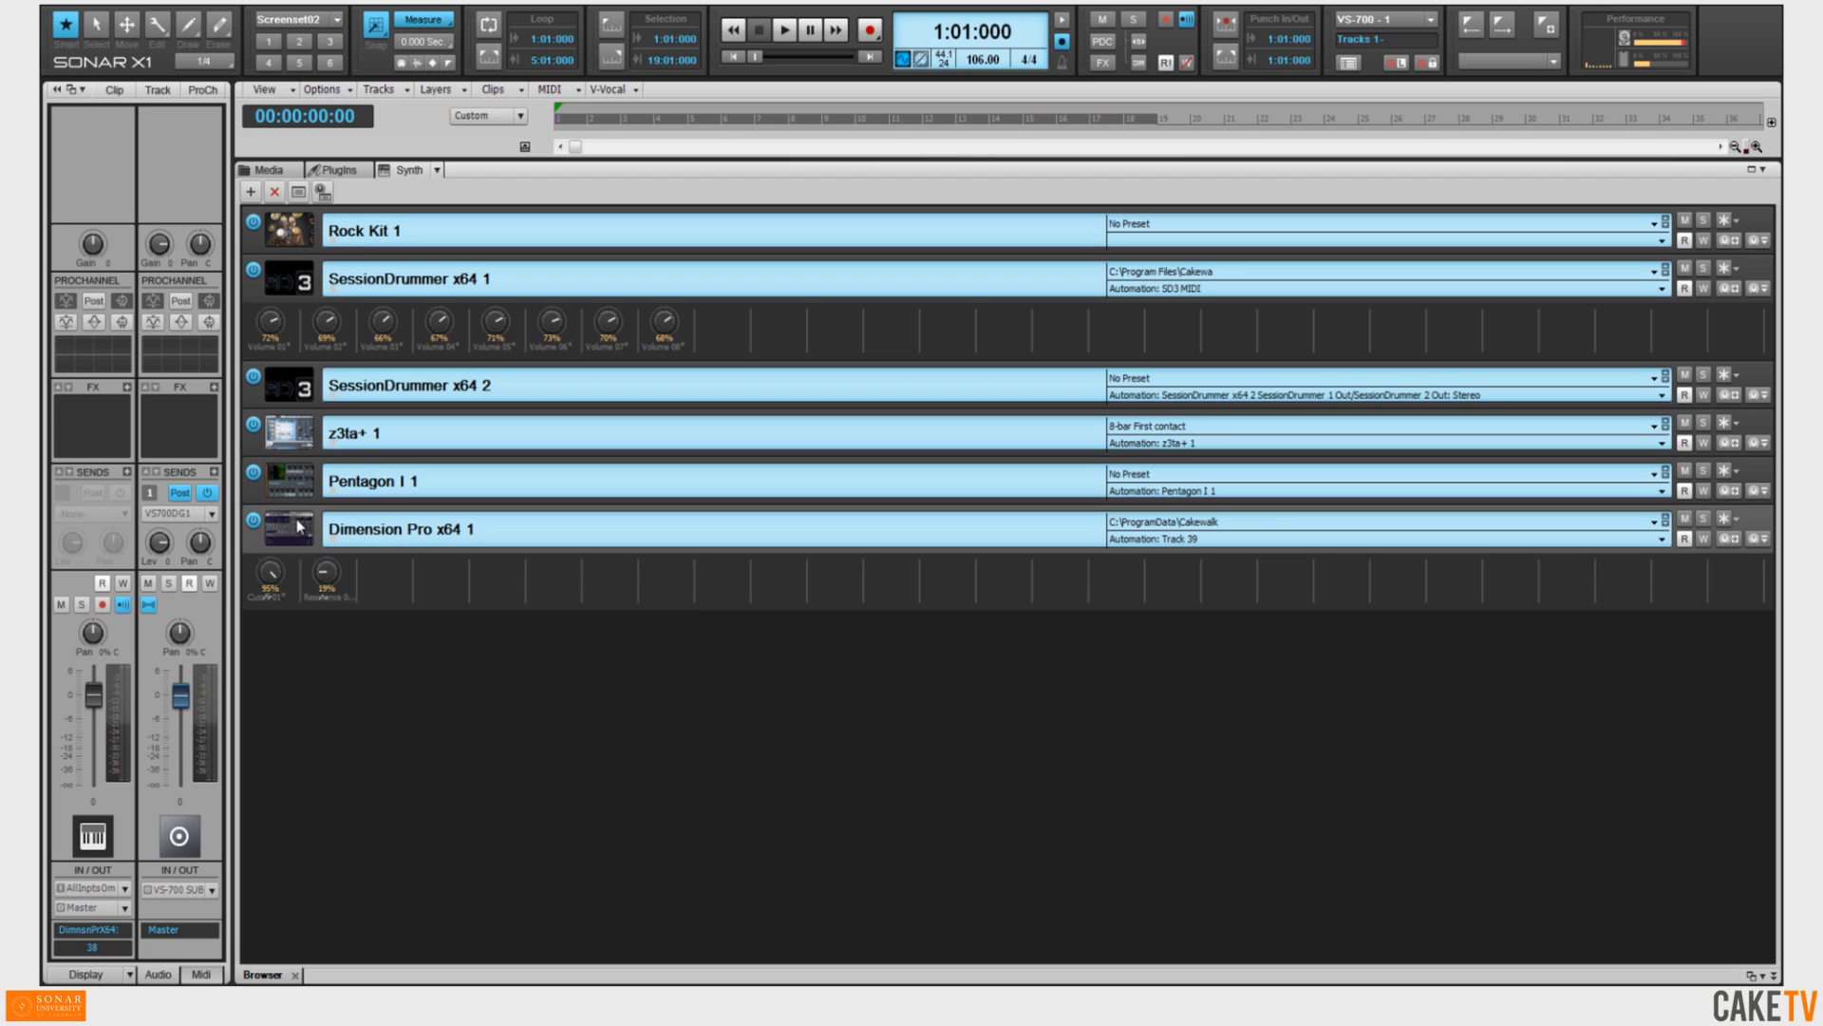
left_click(300, 489)
left_click(302, 448)
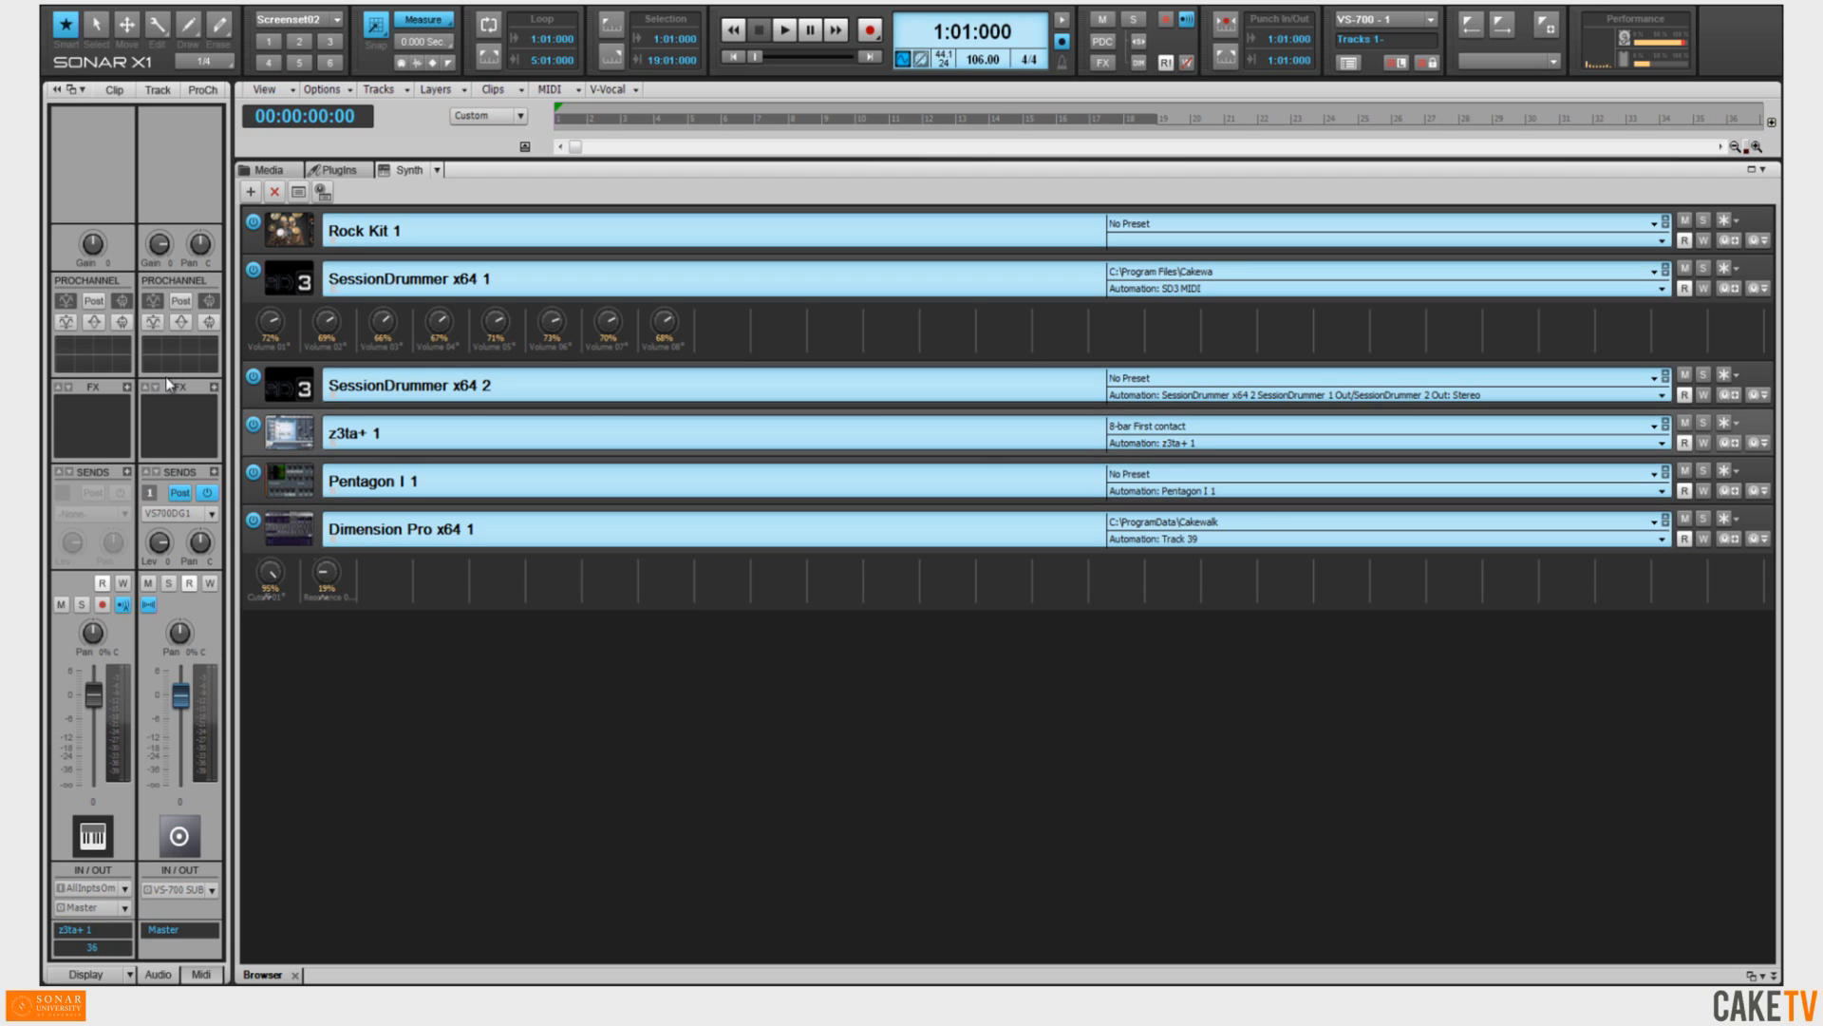
left_click(295, 395)
left_click(299, 290)
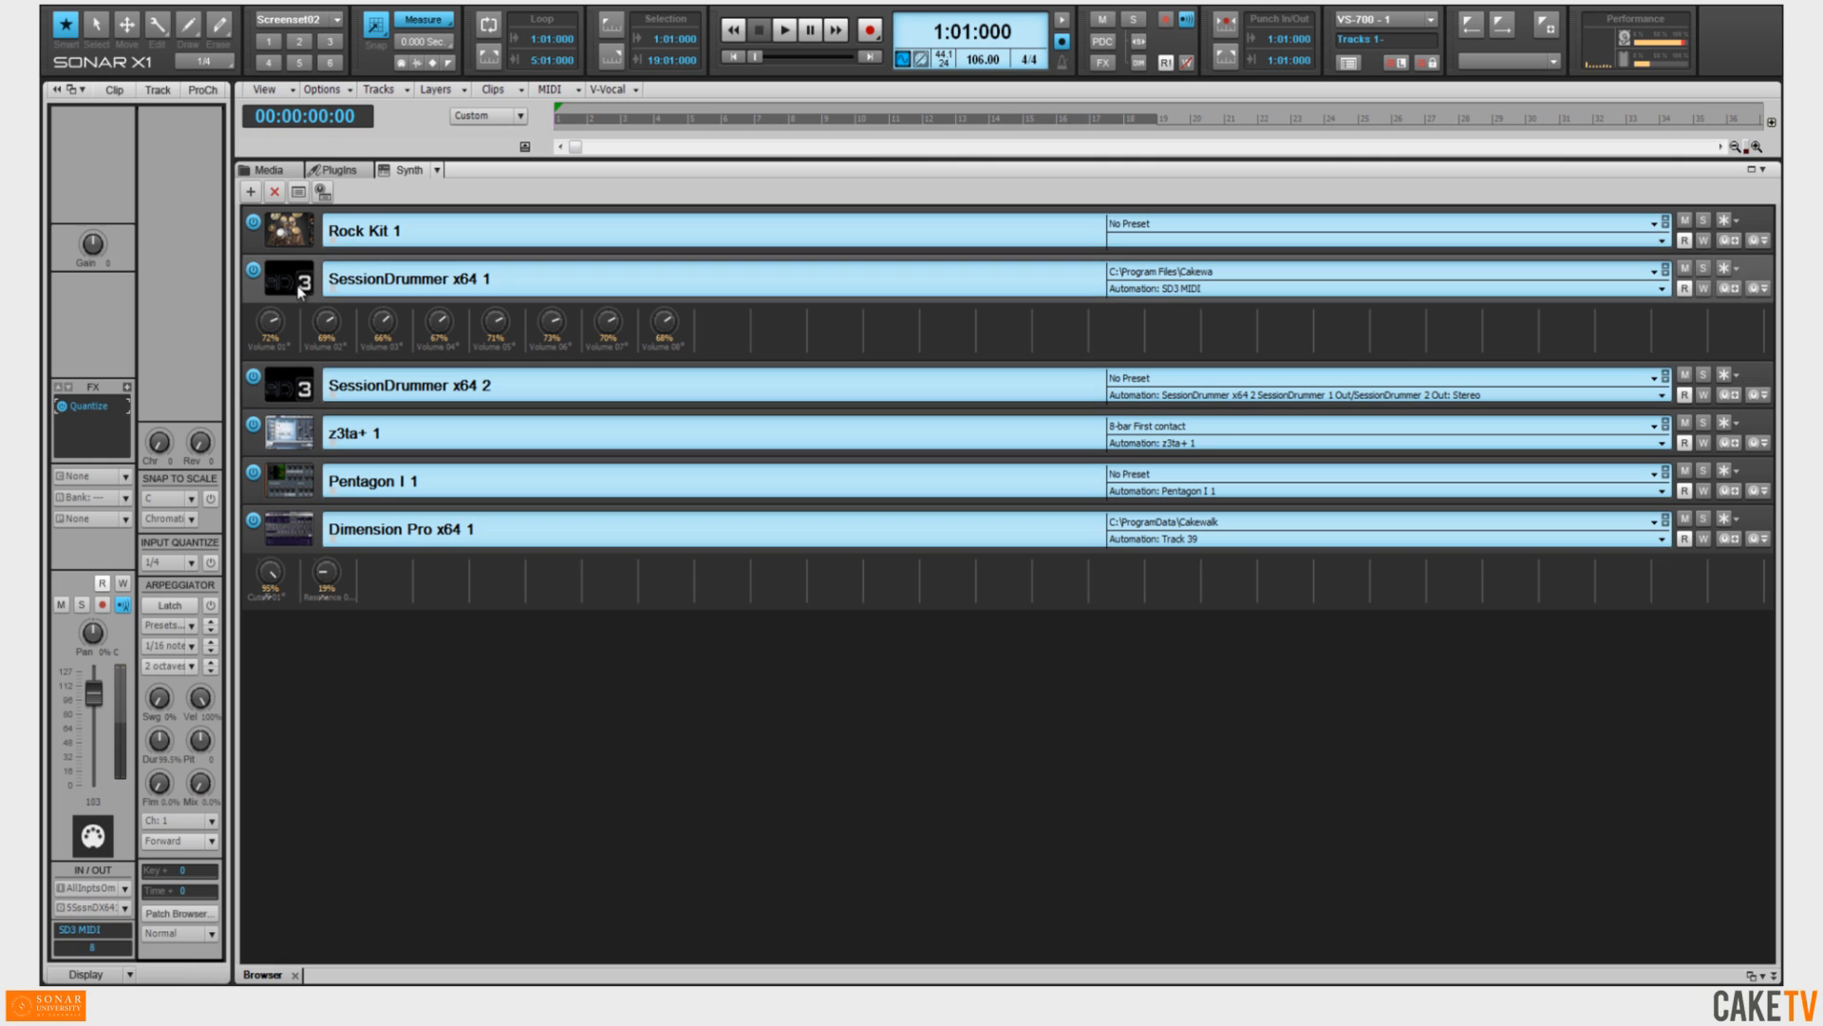
left_click(304, 247)
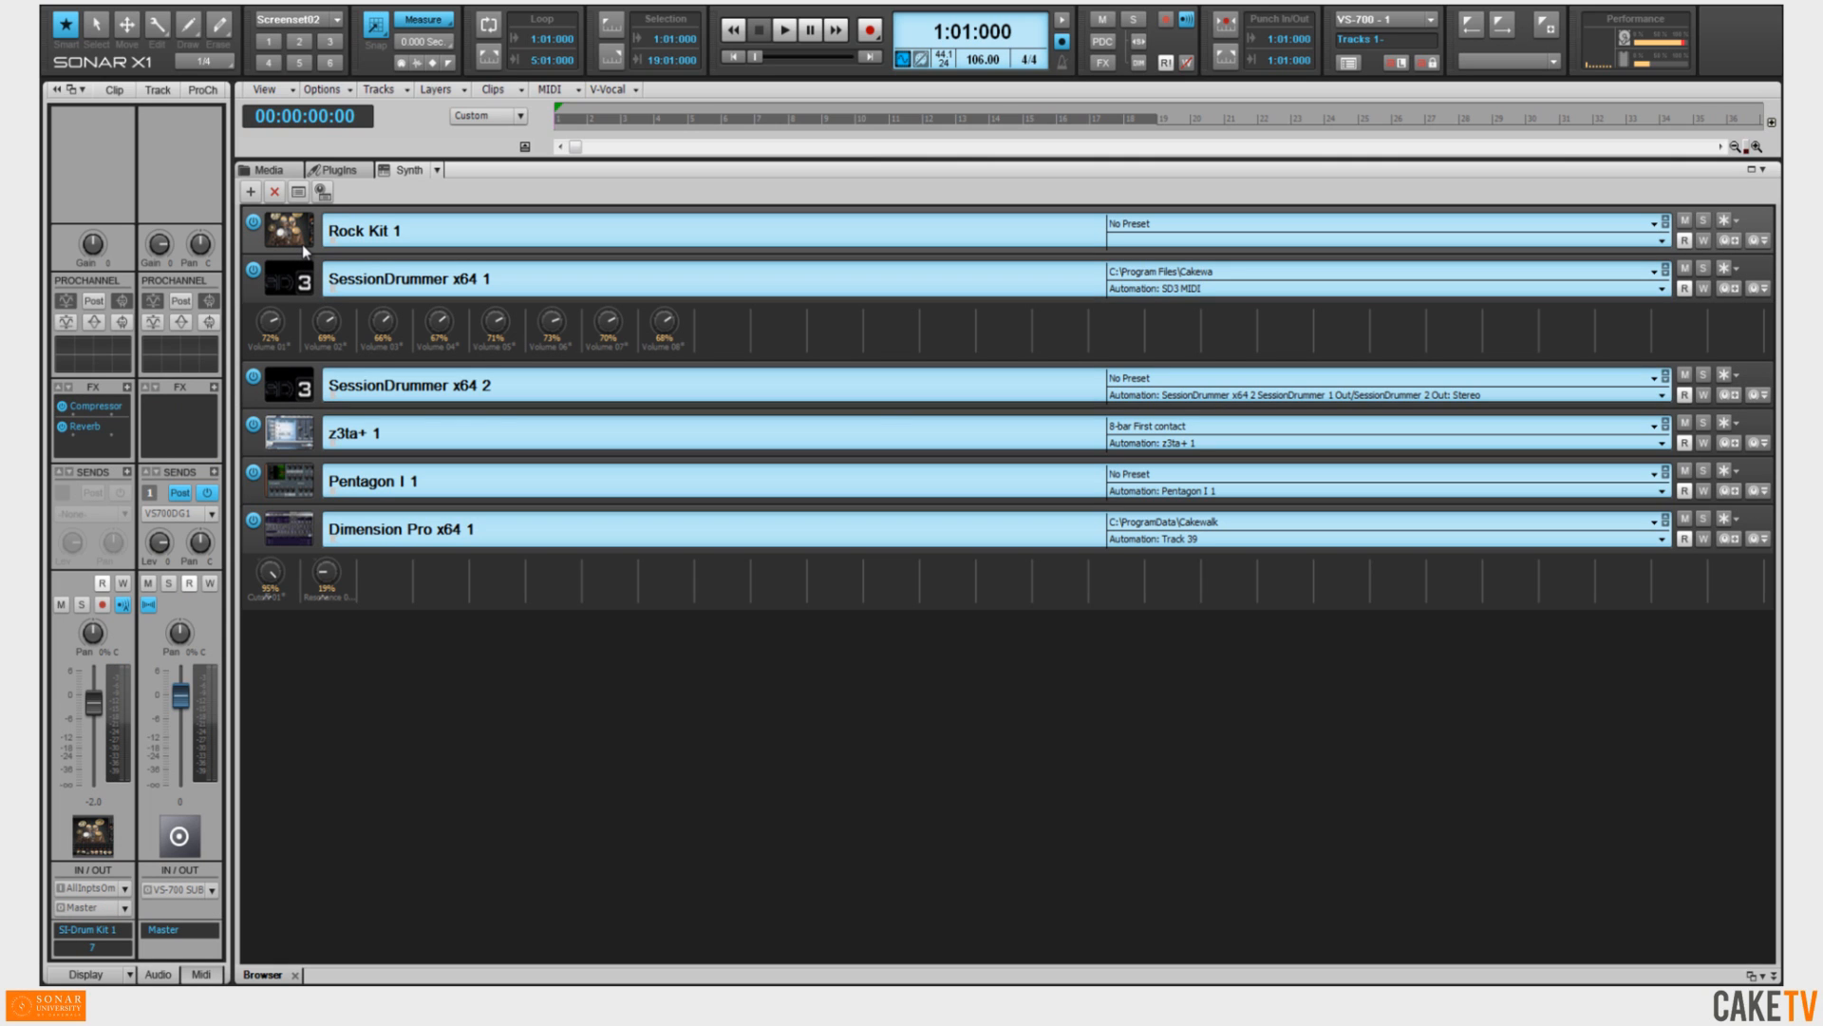
Return to screenset 1 and dock the browser beside the Inspector.
key("1")
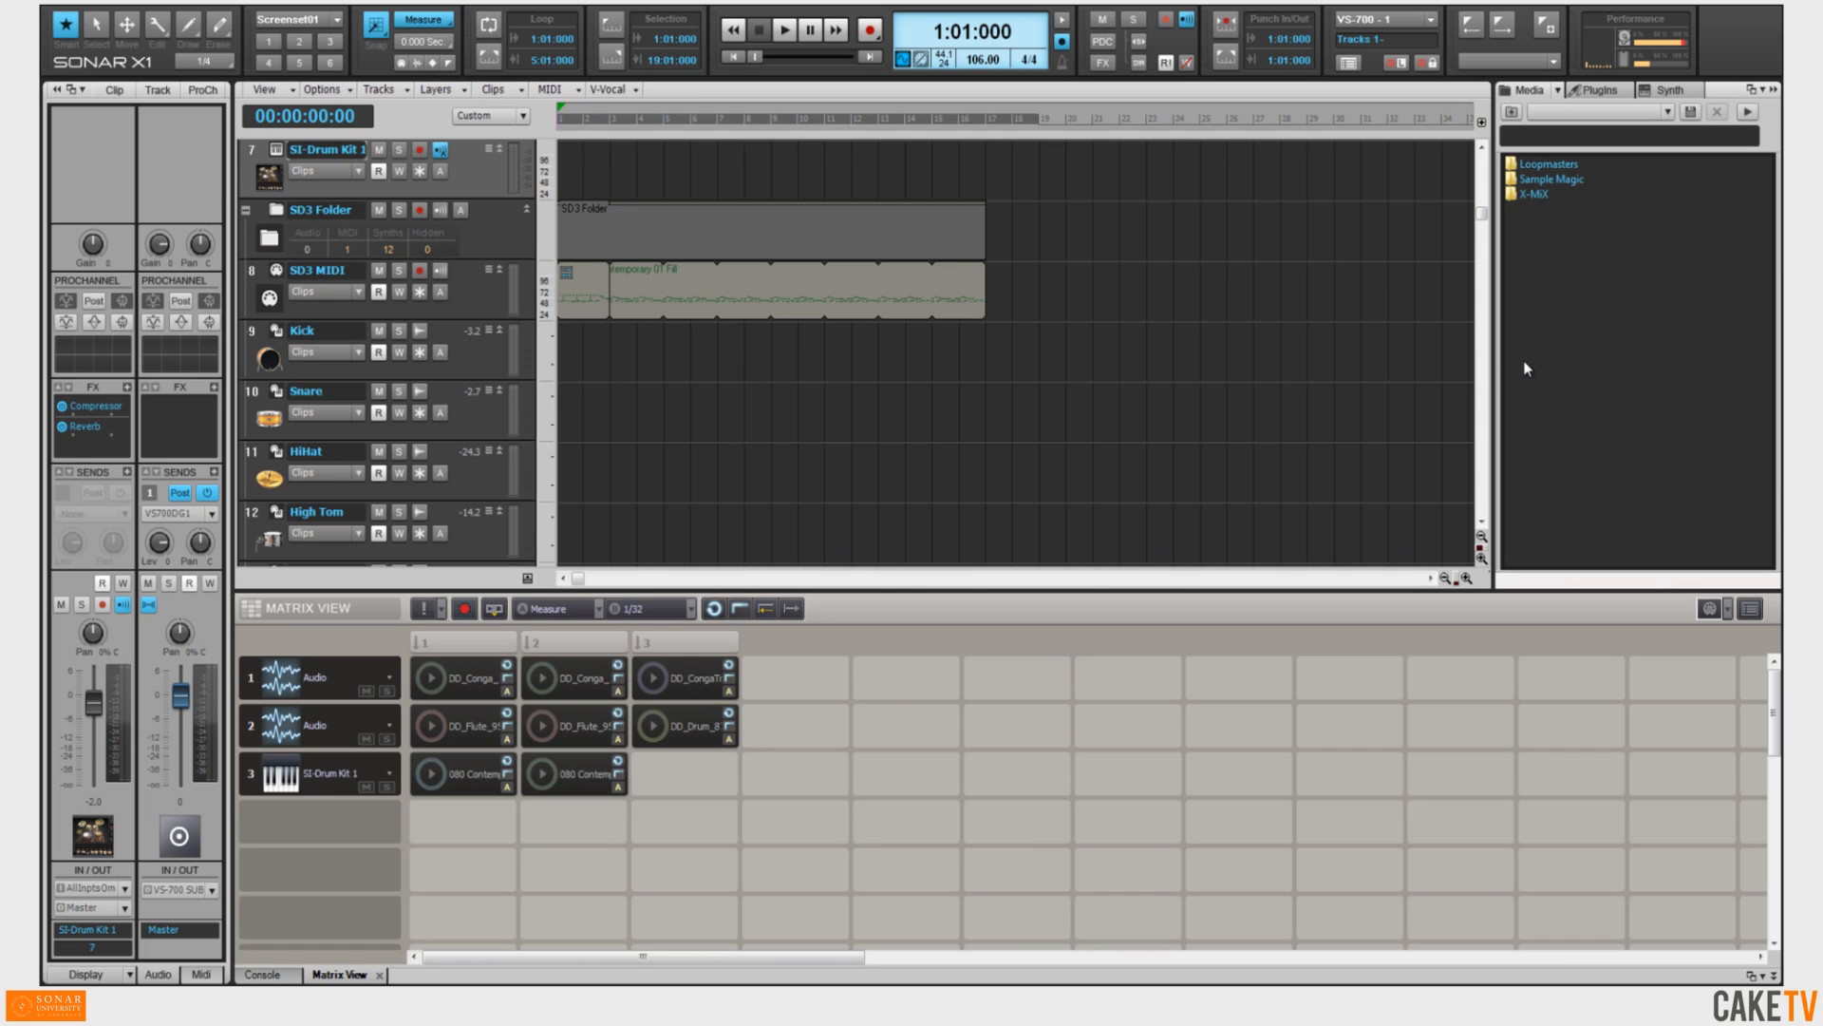
key("1")
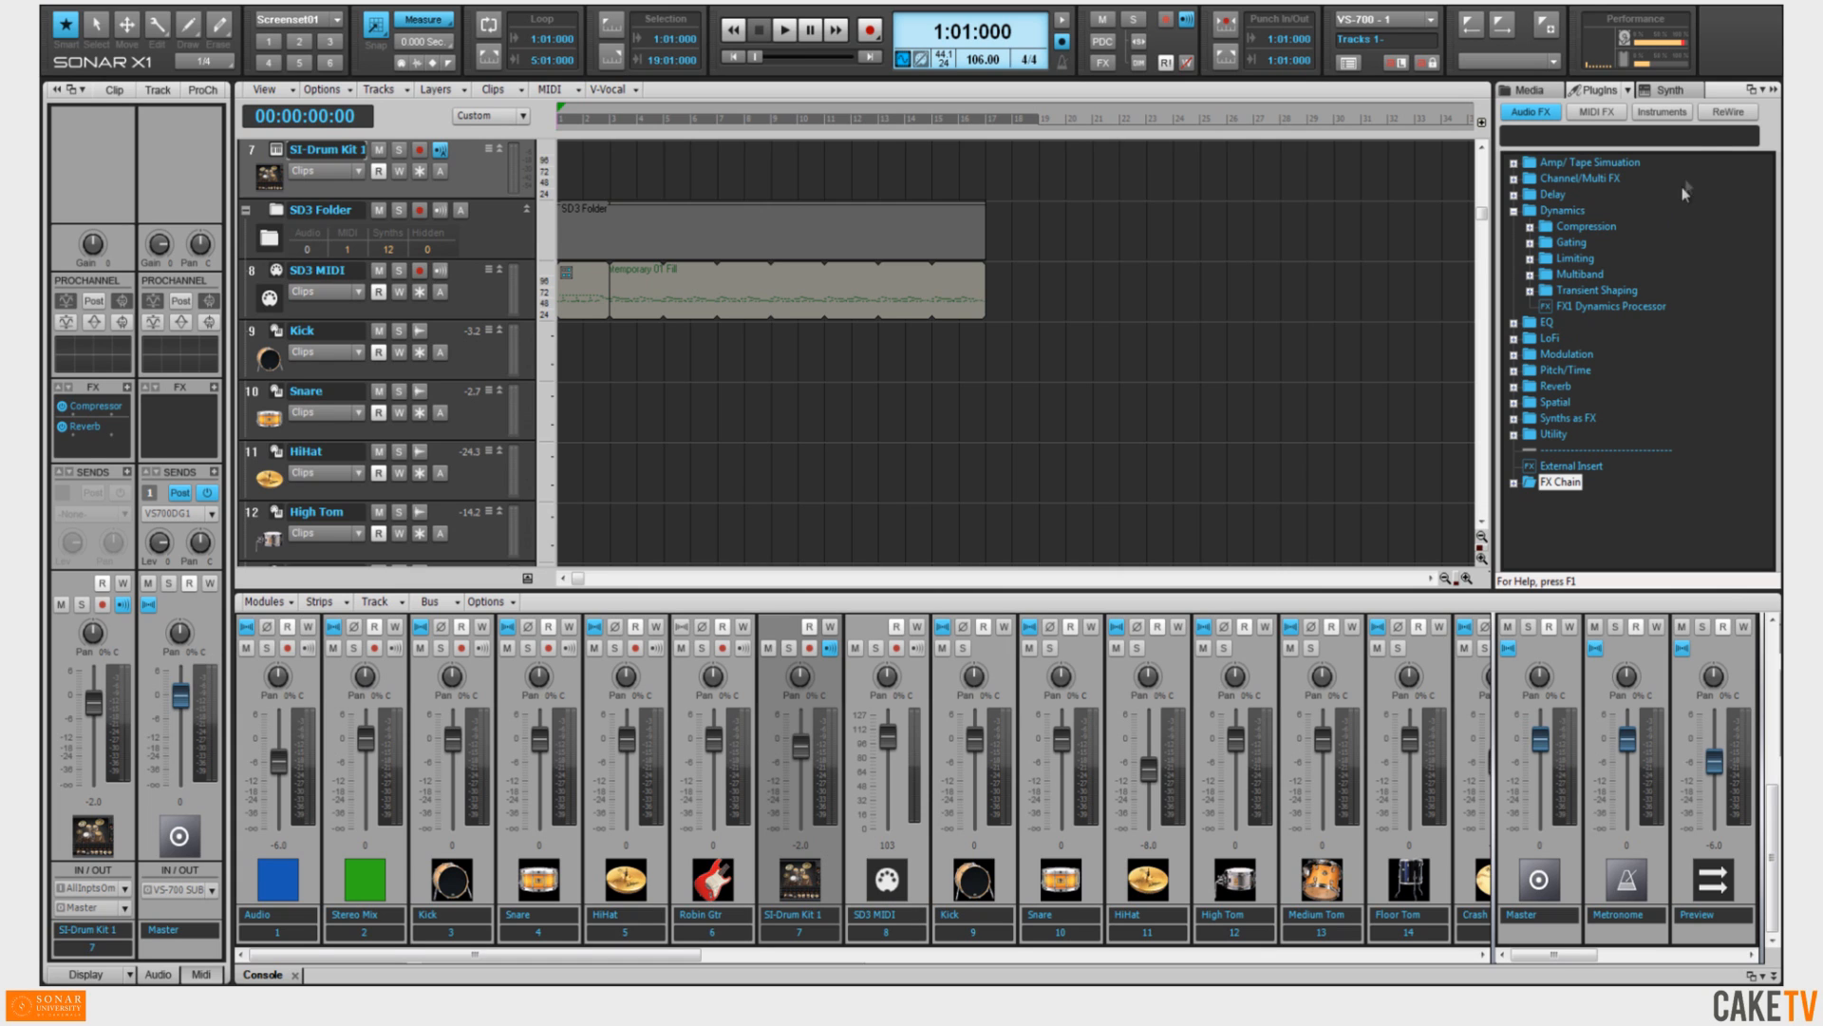
left_click_drag(1748, 90, 216, 122)
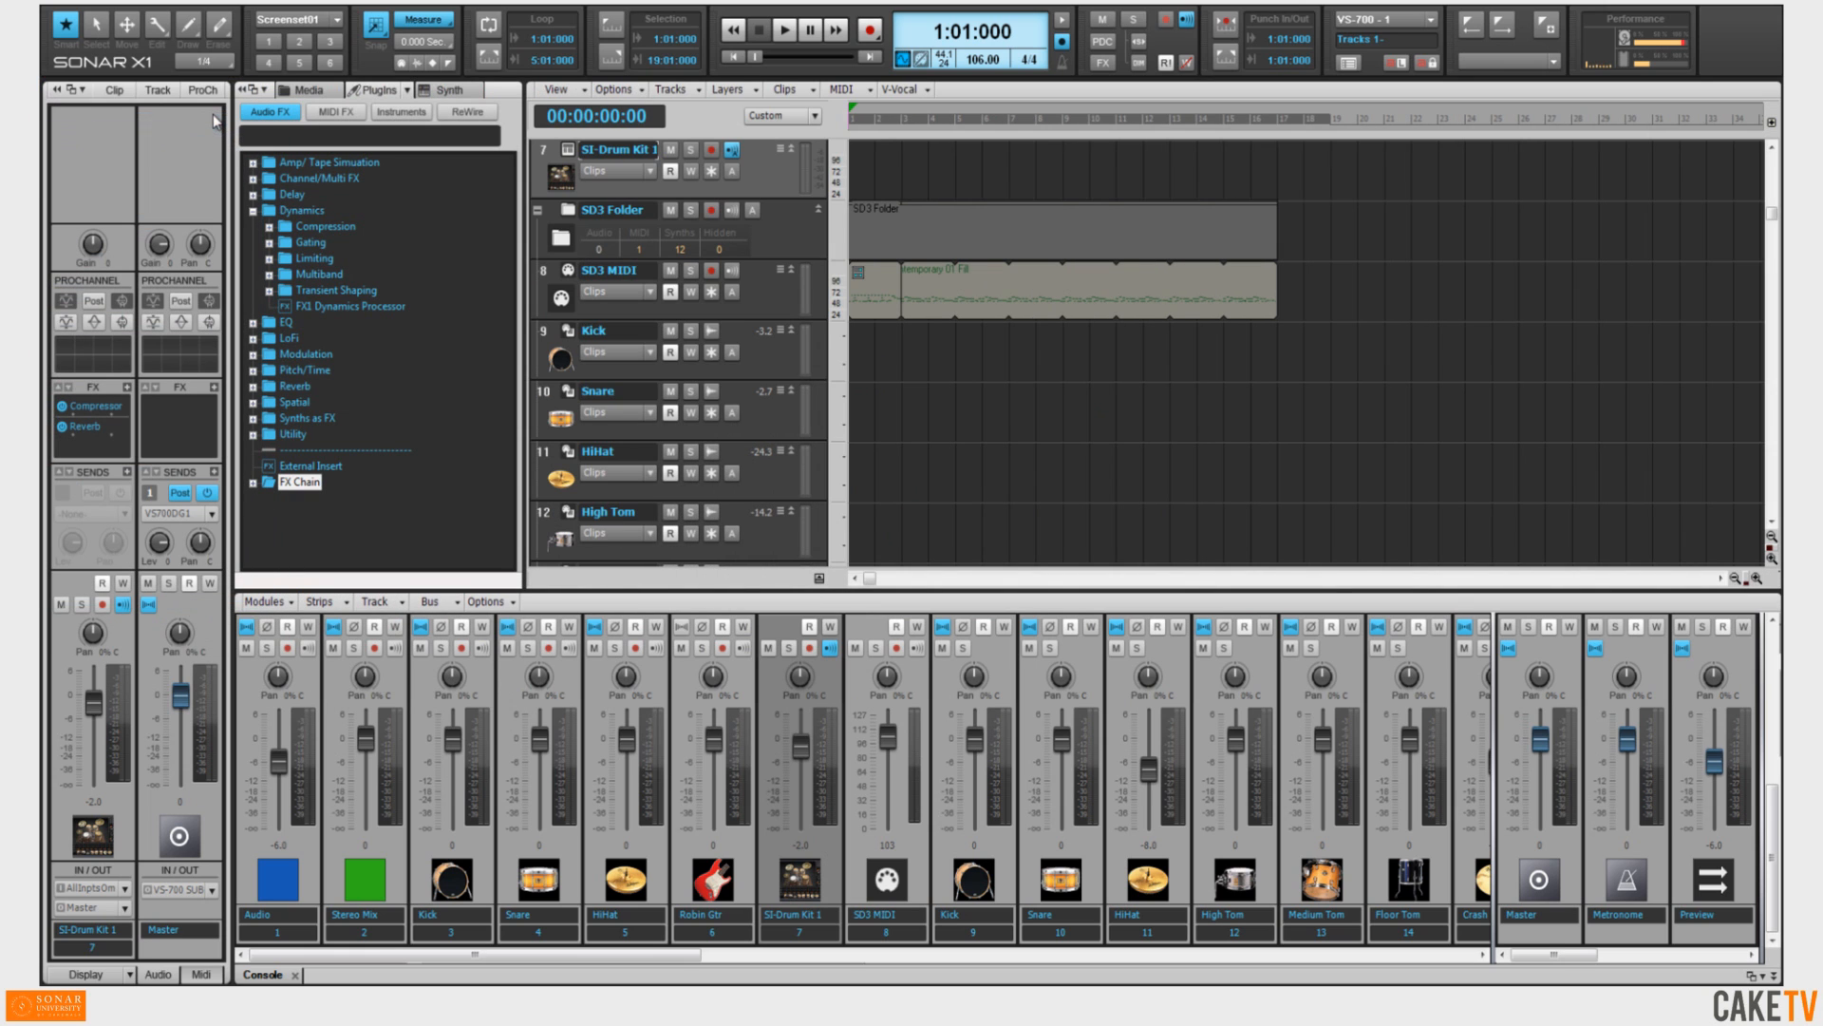
Float the browser in its own window, then dock it back beside the track view.
left_click_drag(502, 92, 1012, 230)
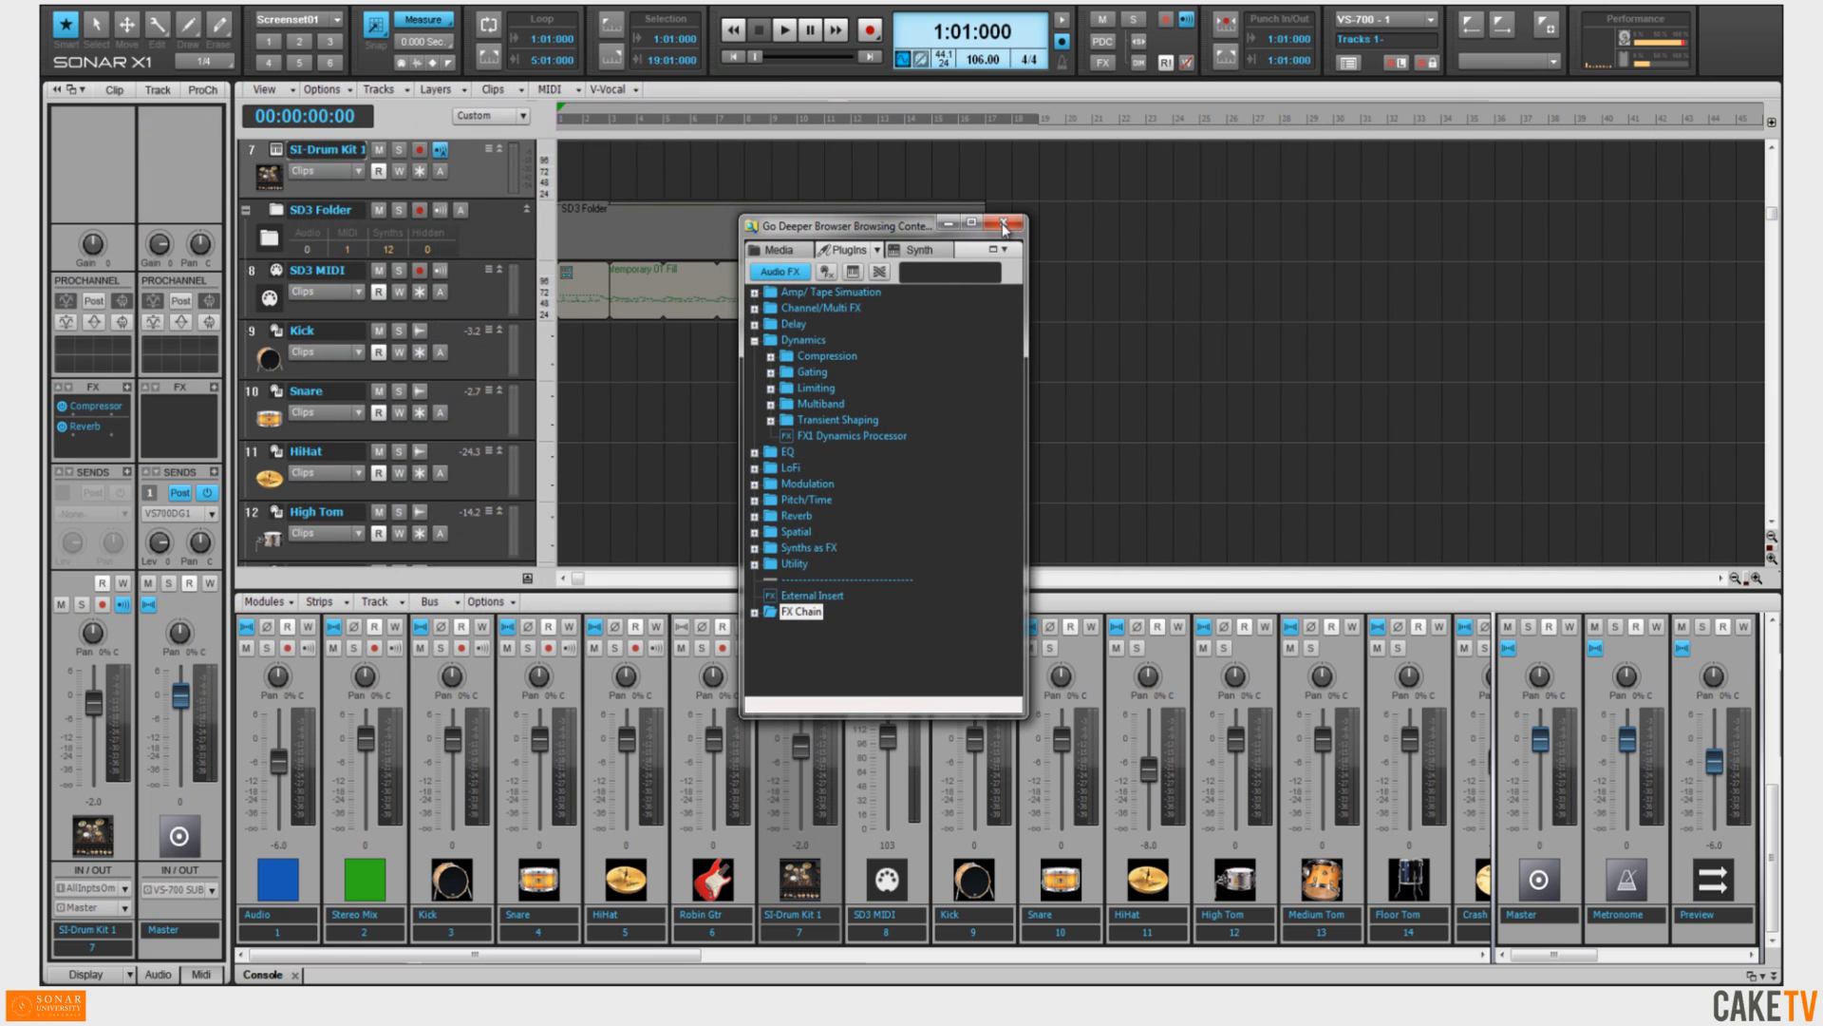
left_click_drag(888, 230, 1661, 160)
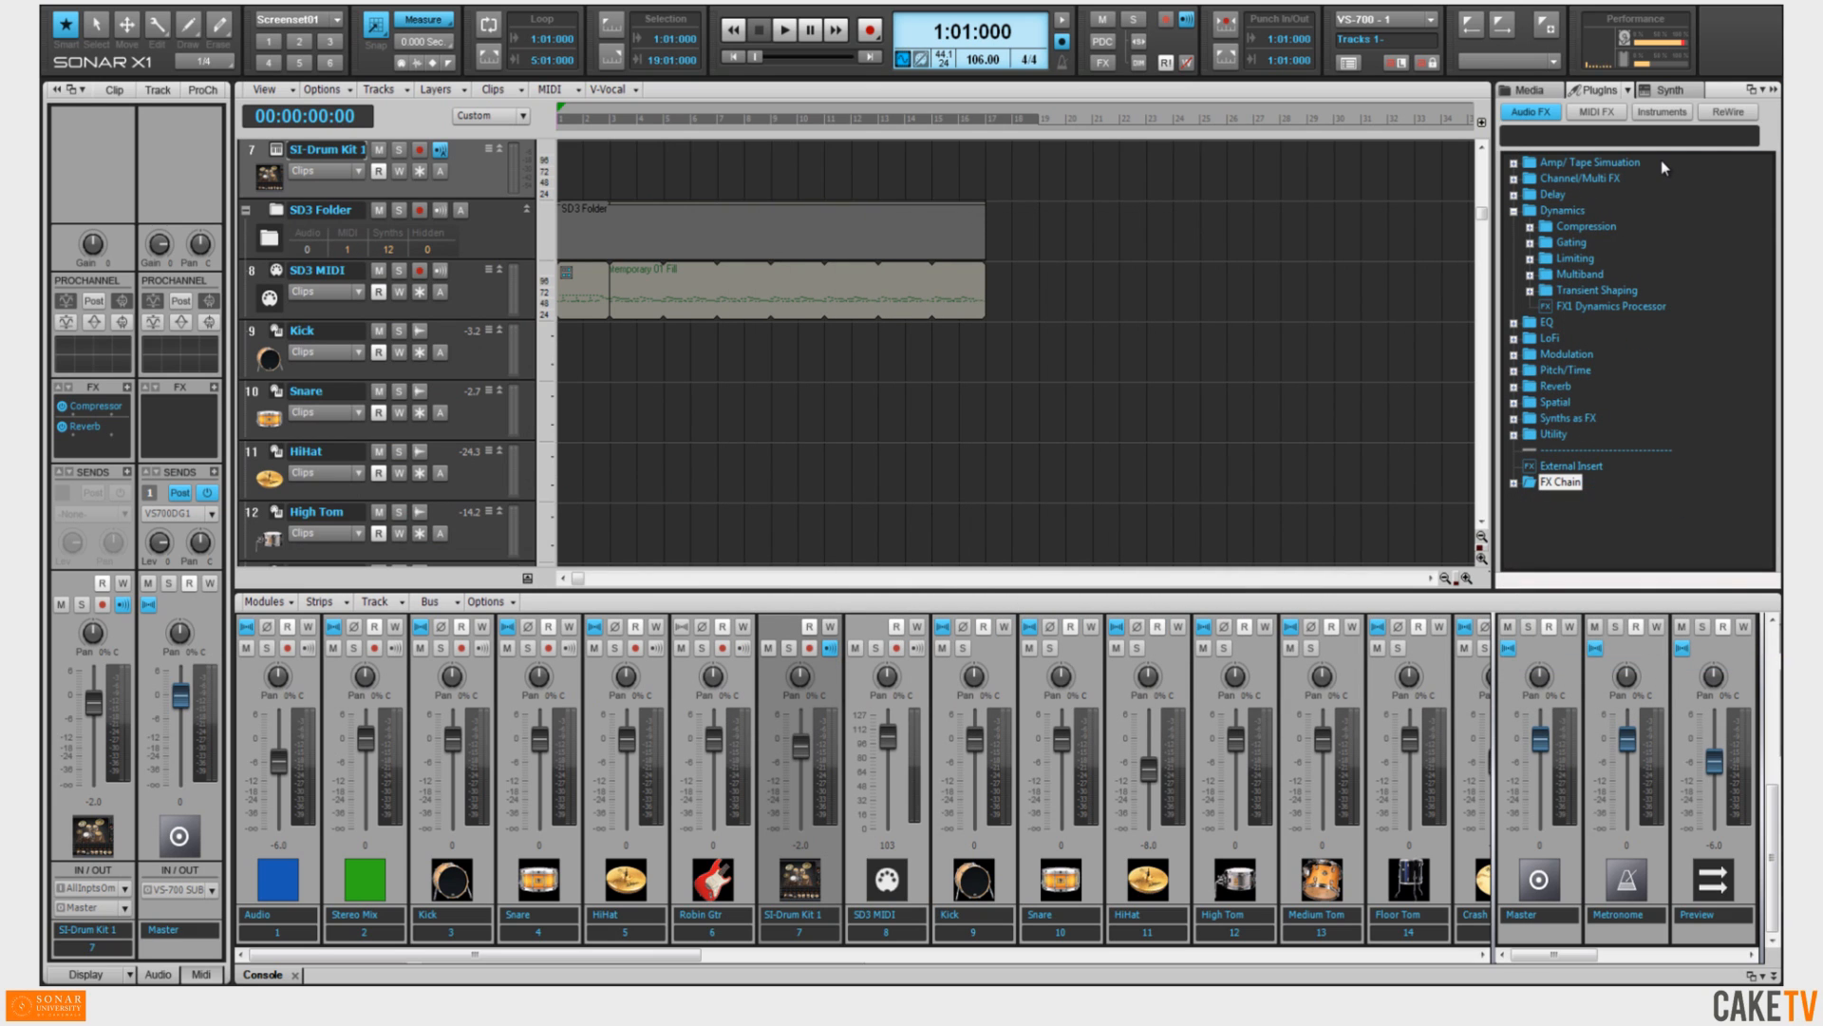